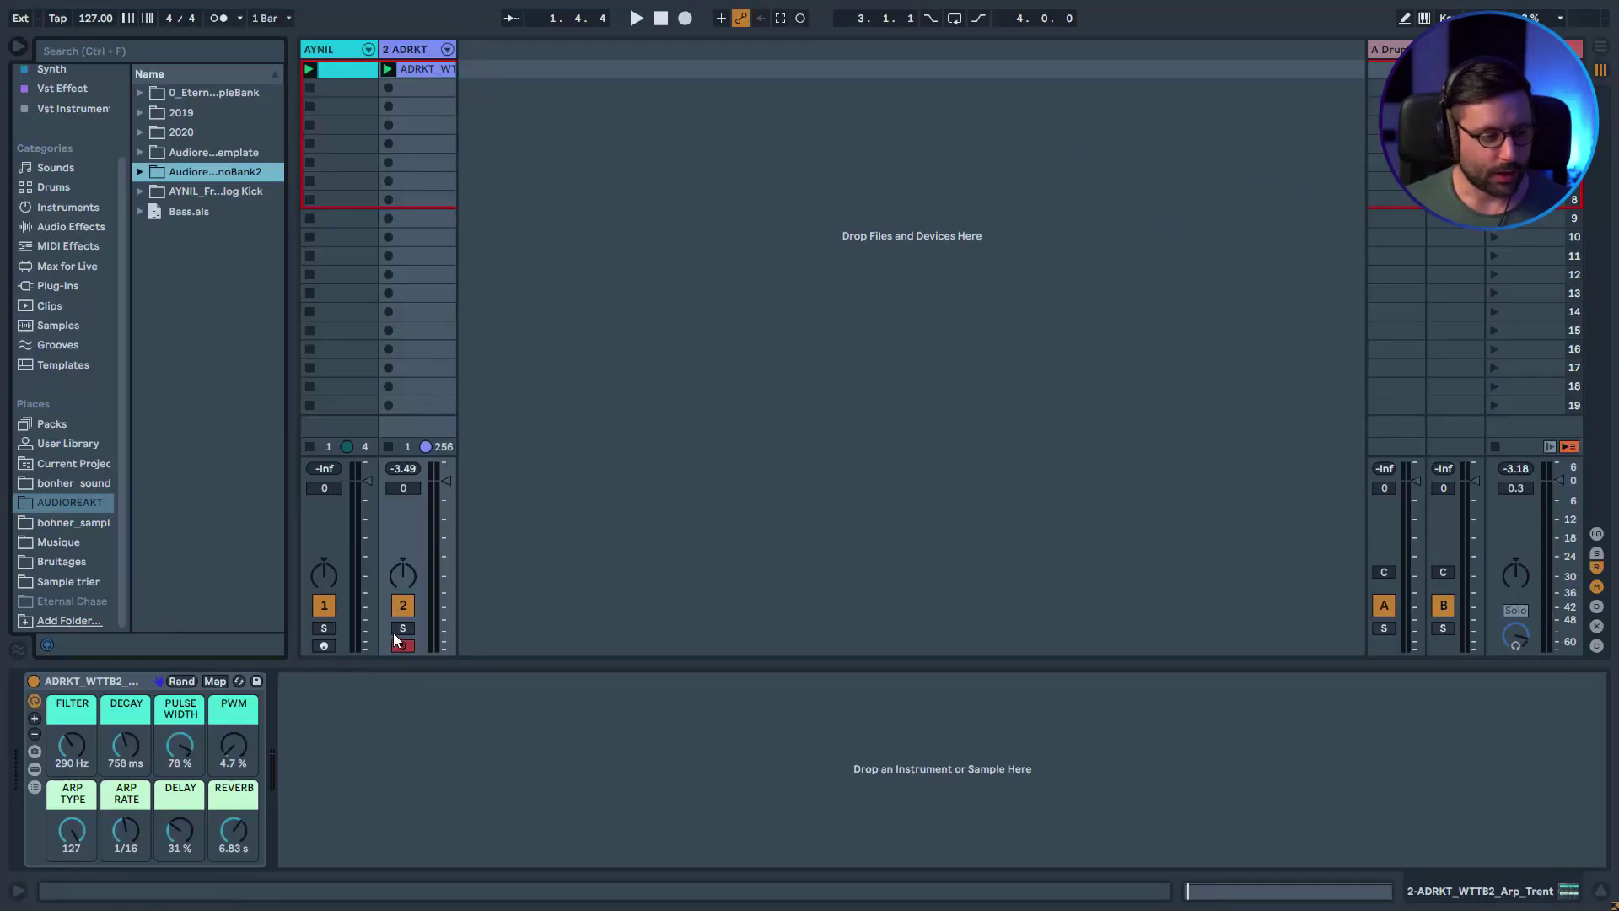
Solo the ADRKT track and expand its ADRKT_WTTB2_Arp_Trent rack to 16 macro controls.
left_click(396, 629)
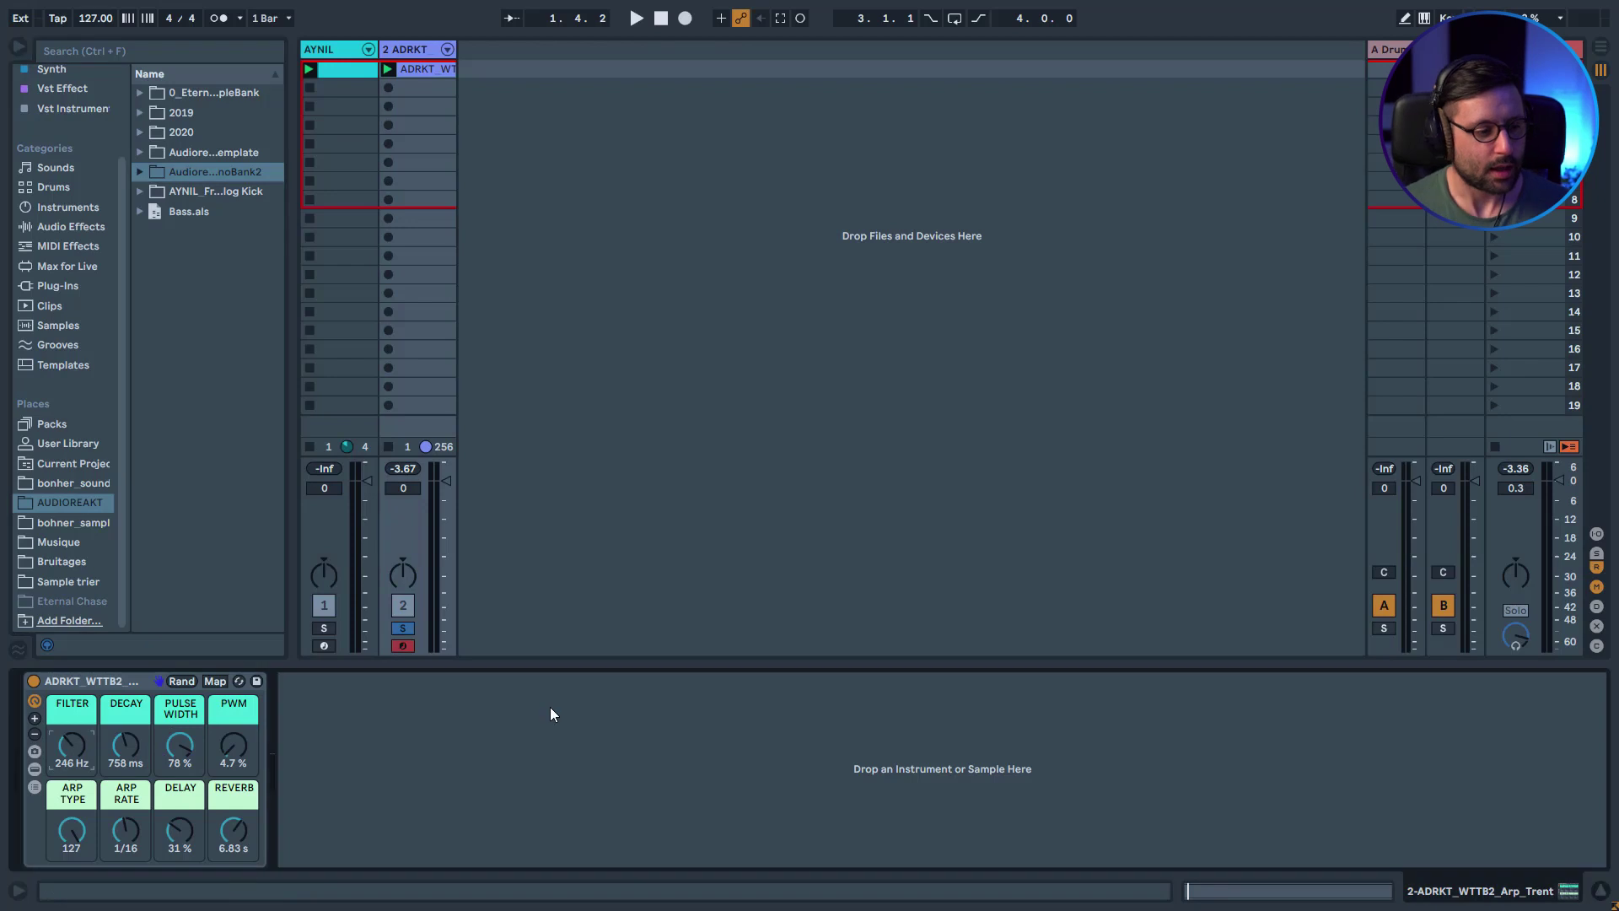
left_click(34, 720)
left_click(34, 719)
left_click(33, 719)
left_click(34, 719)
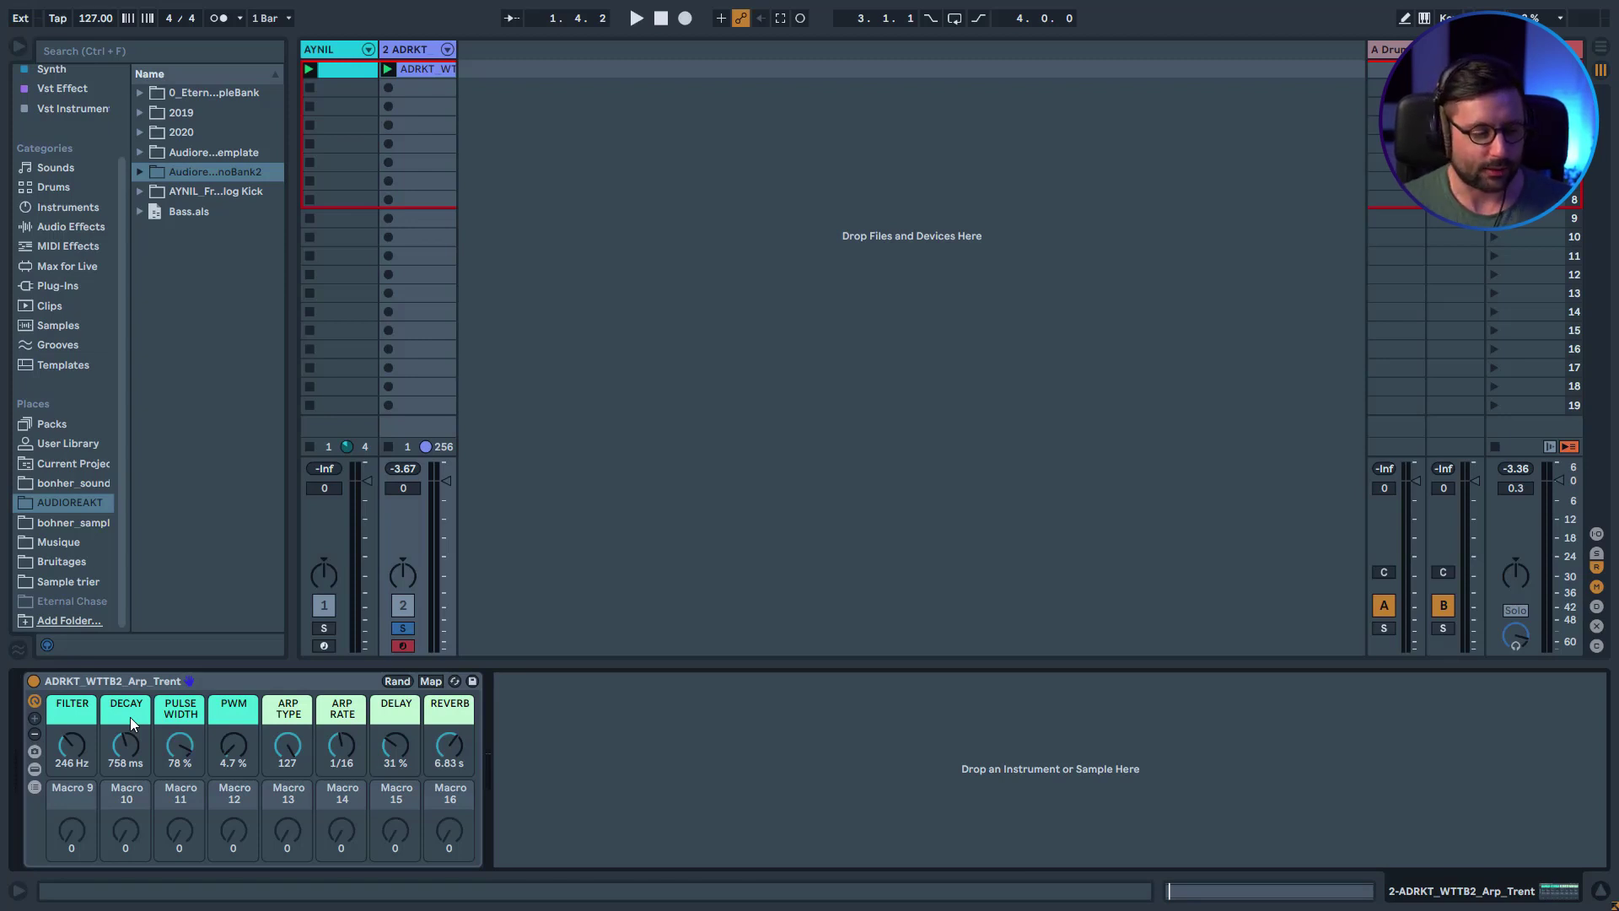
Reduce the arpeggio rack to only the Filter and Decay macro controls.
left_click(34, 734)
left_click(35, 735)
left_click(35, 734)
left_click(34, 734)
left_click(35, 735)
left_click(34, 734)
left_click(34, 735)
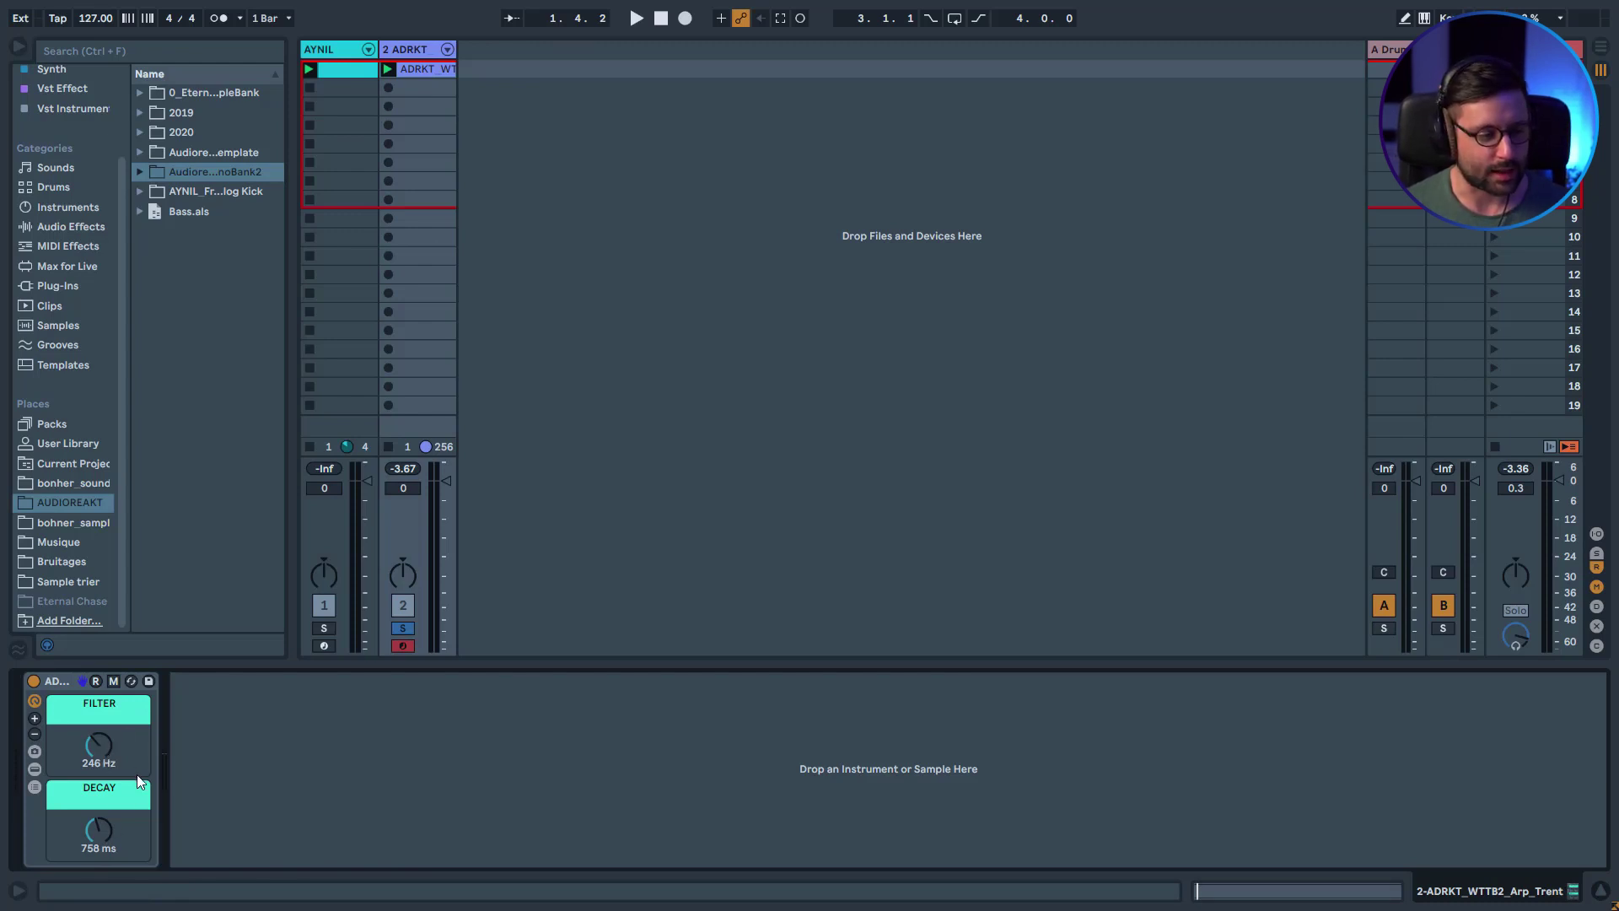
Add macro controls back to the arpeggio rack until it shows eight.
left_click(34, 719)
left_click(34, 718)
left_click(34, 718)
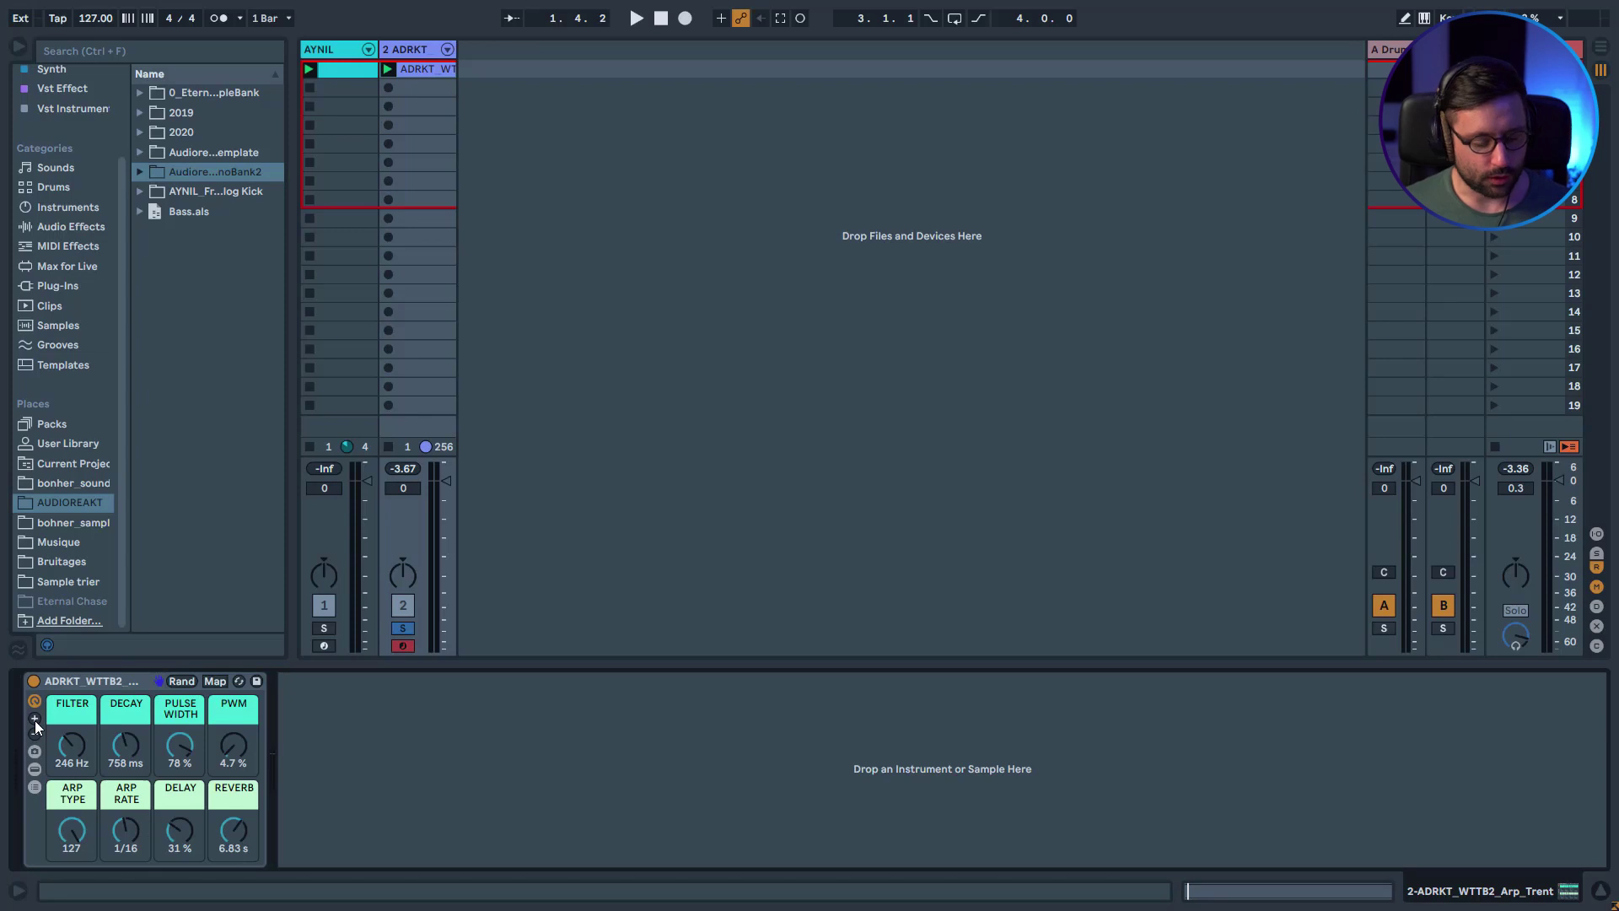
While the arpeggio clip plays, raise the Filter macro to about 964 Hz and randomize all the rack's macros three times.
key("space")
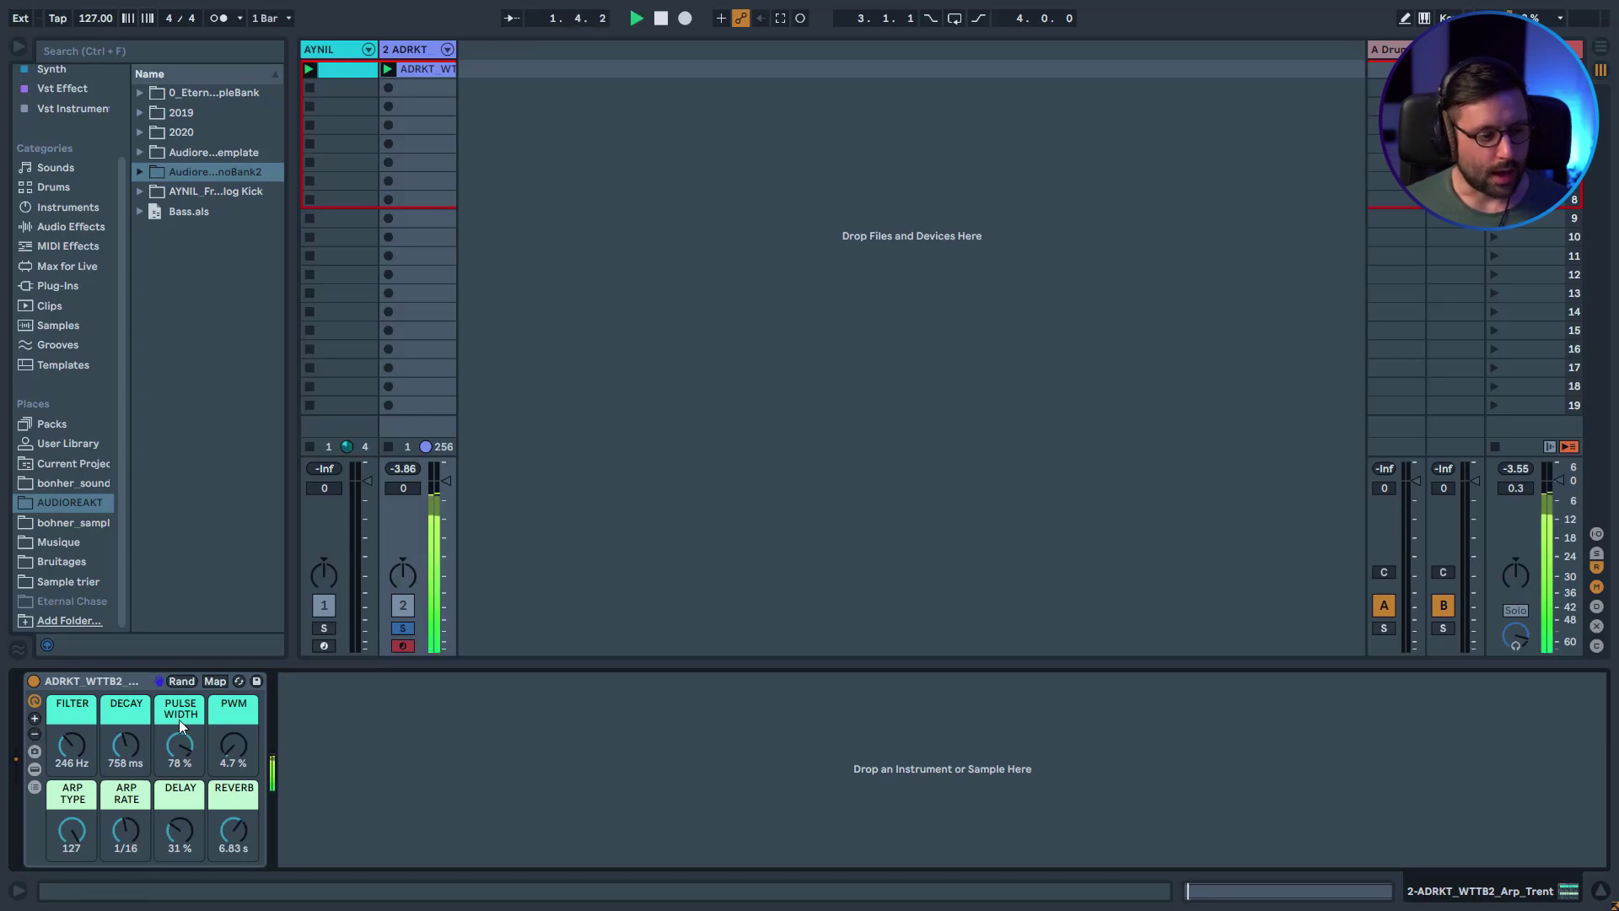
left_click_drag(84, 744, 84, 708)
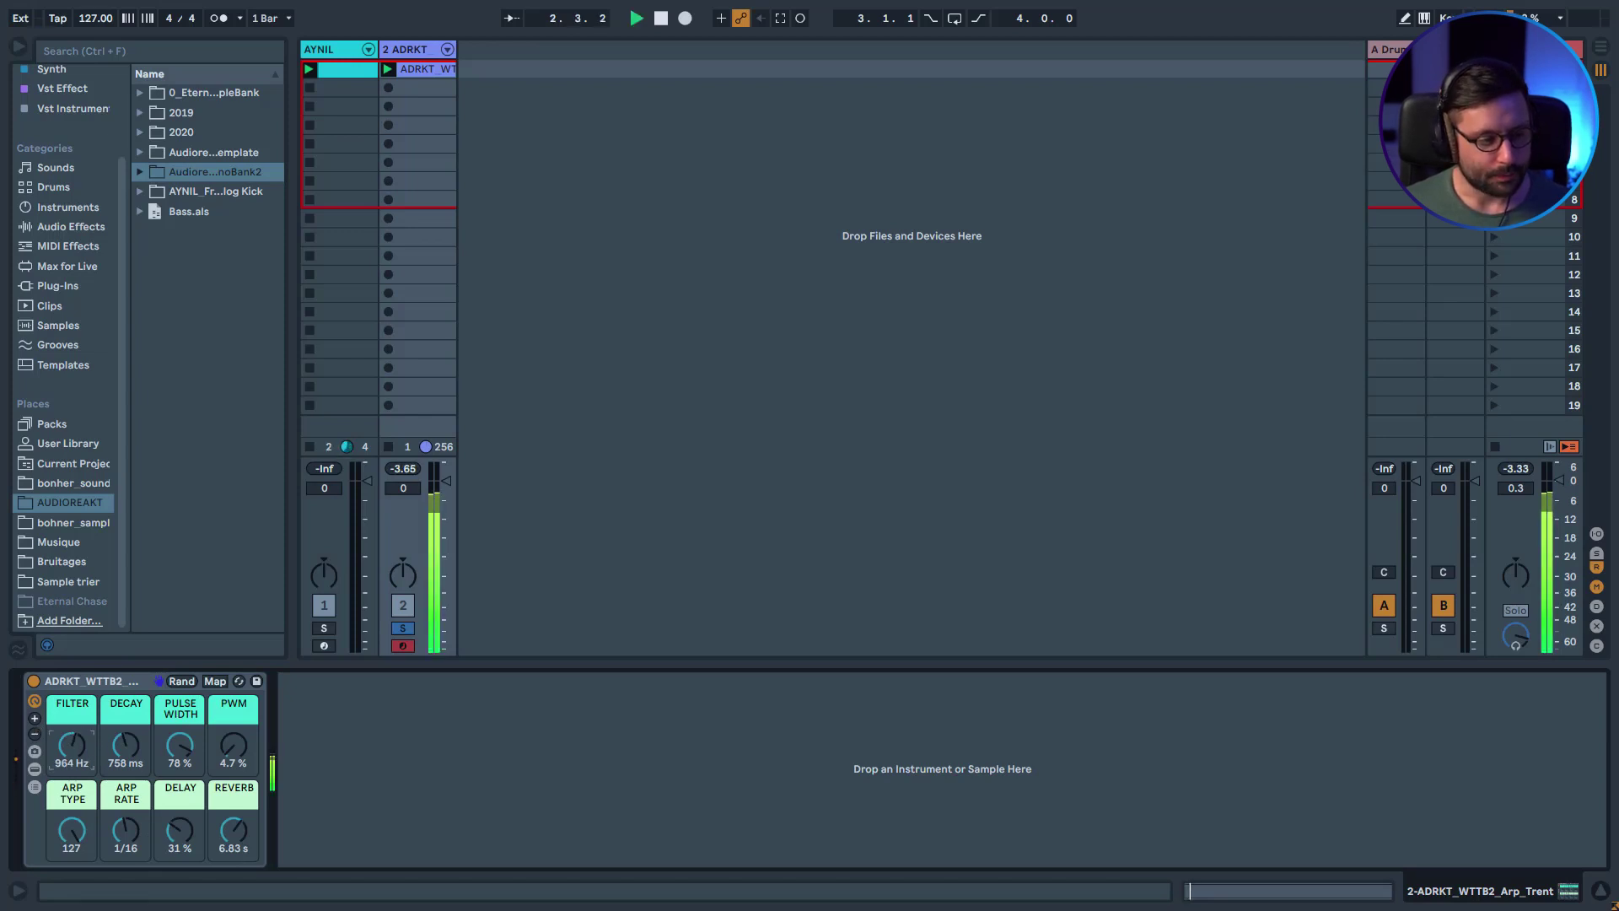
left_click(189, 684)
left_click(183, 681)
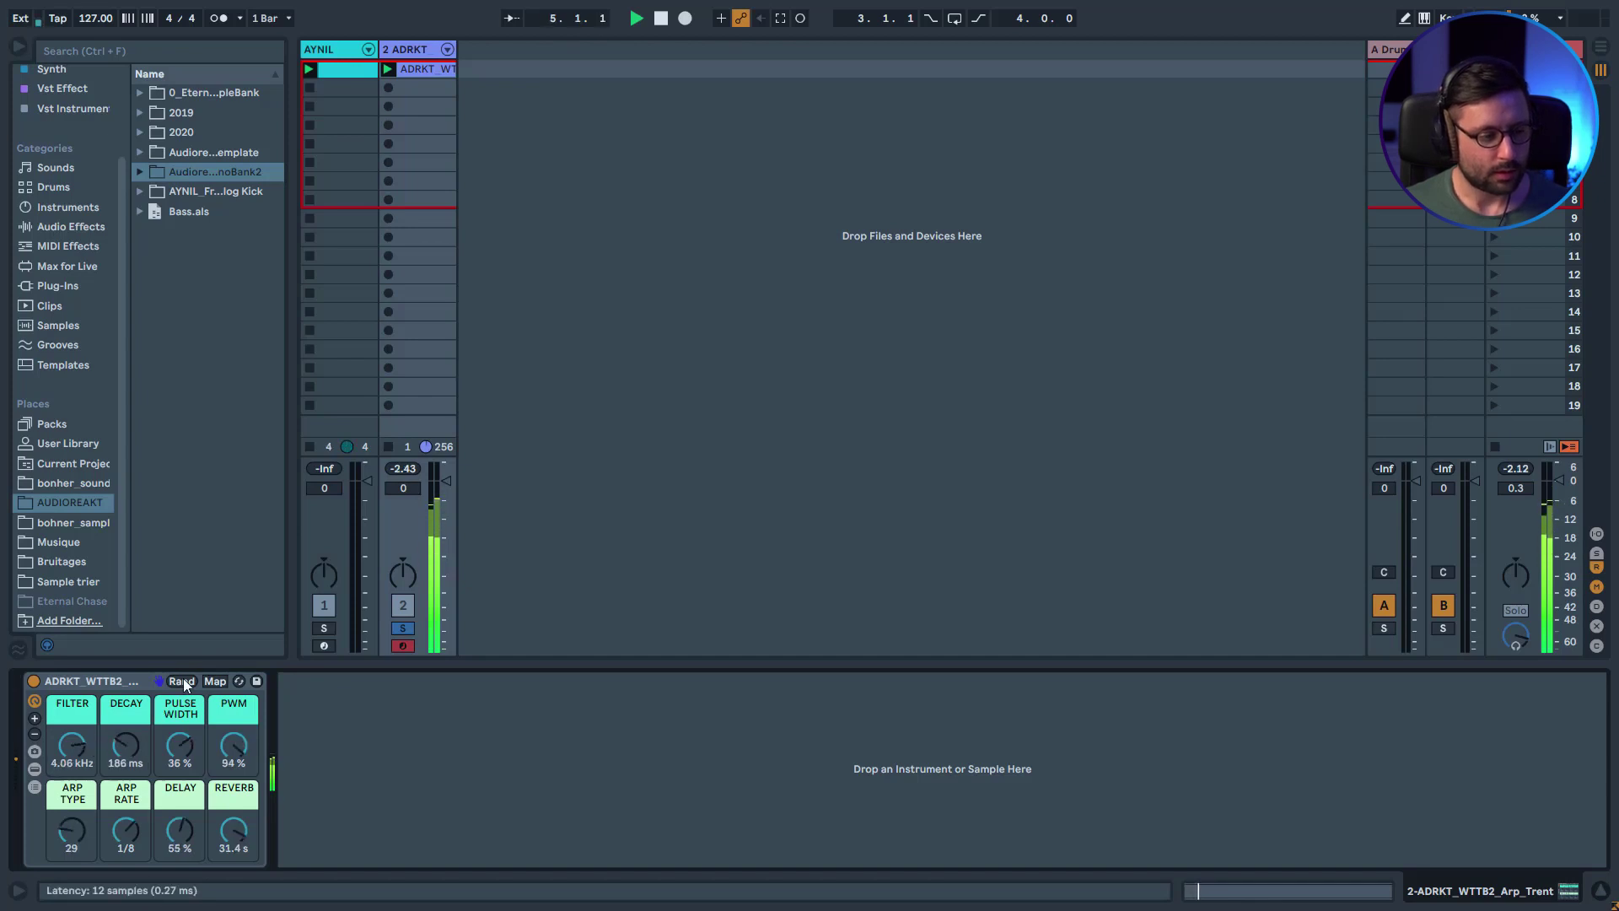
left_click(183, 682)
key("space")
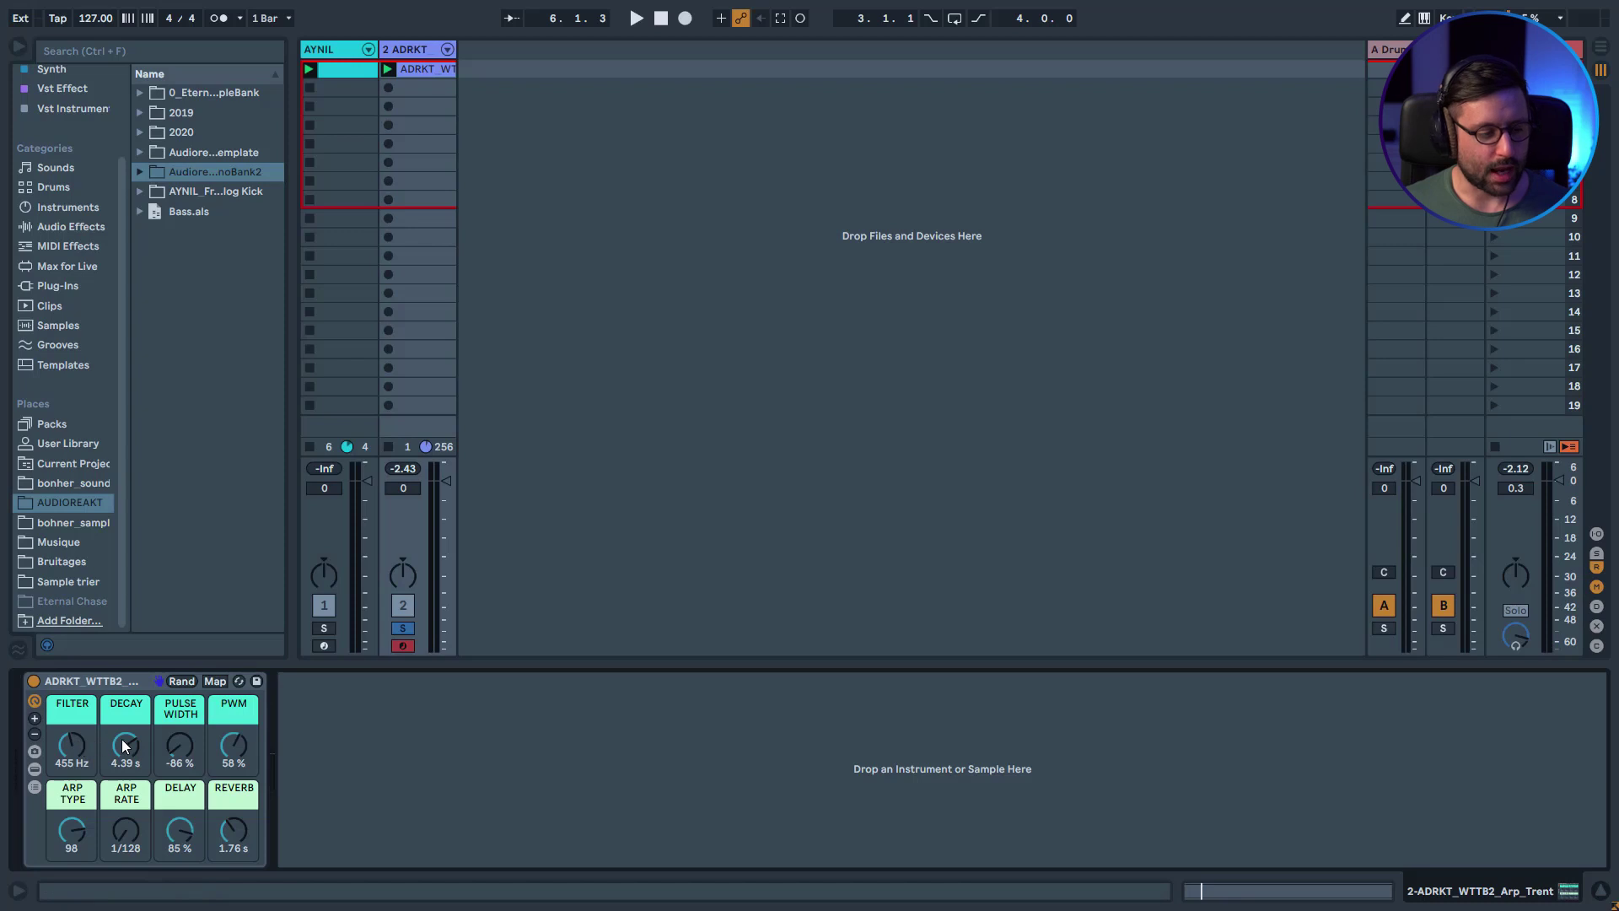
Exclude the Arp Rate, Filter and Decay macros from randomization.
right_click(126, 835)
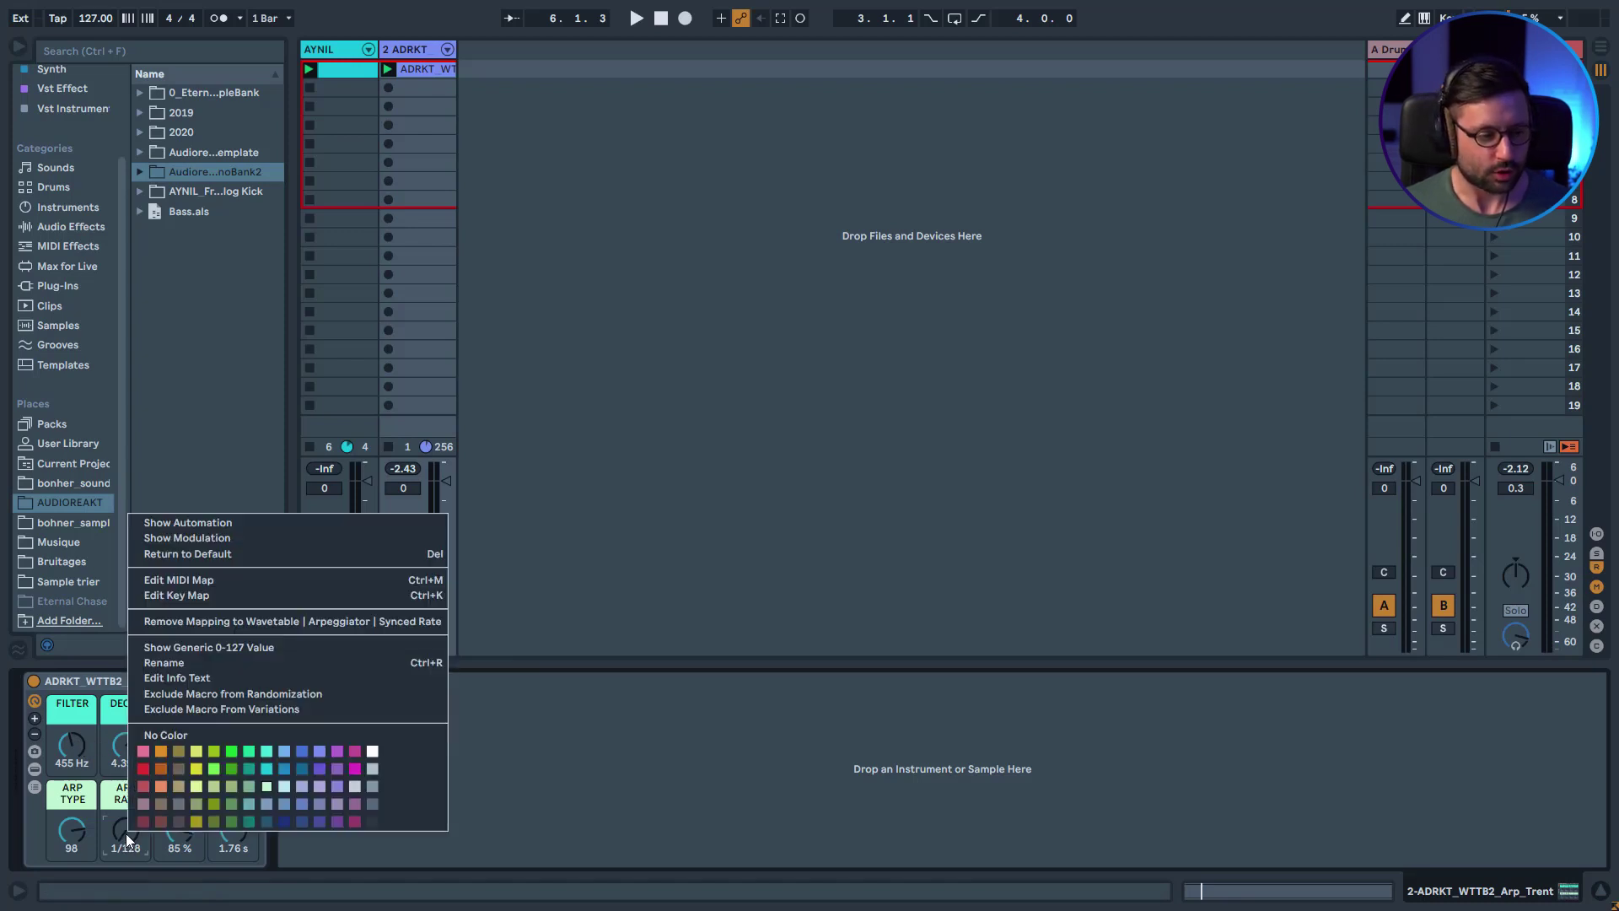
left_click(239, 694)
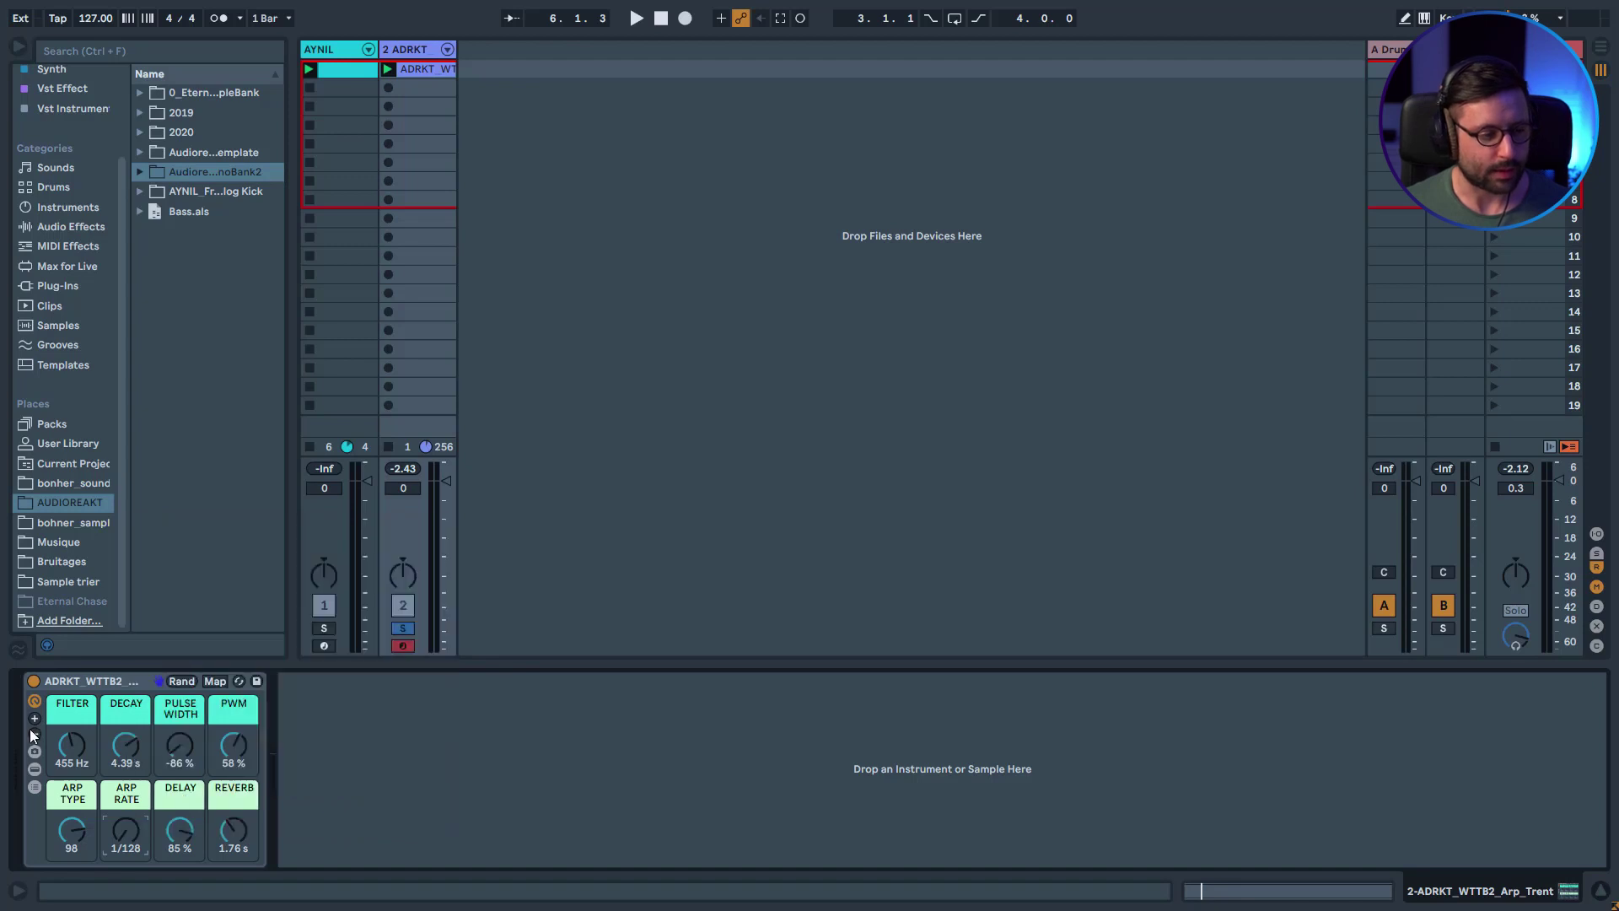
right_click(86, 752)
left_click(254, 613)
right_click(126, 747)
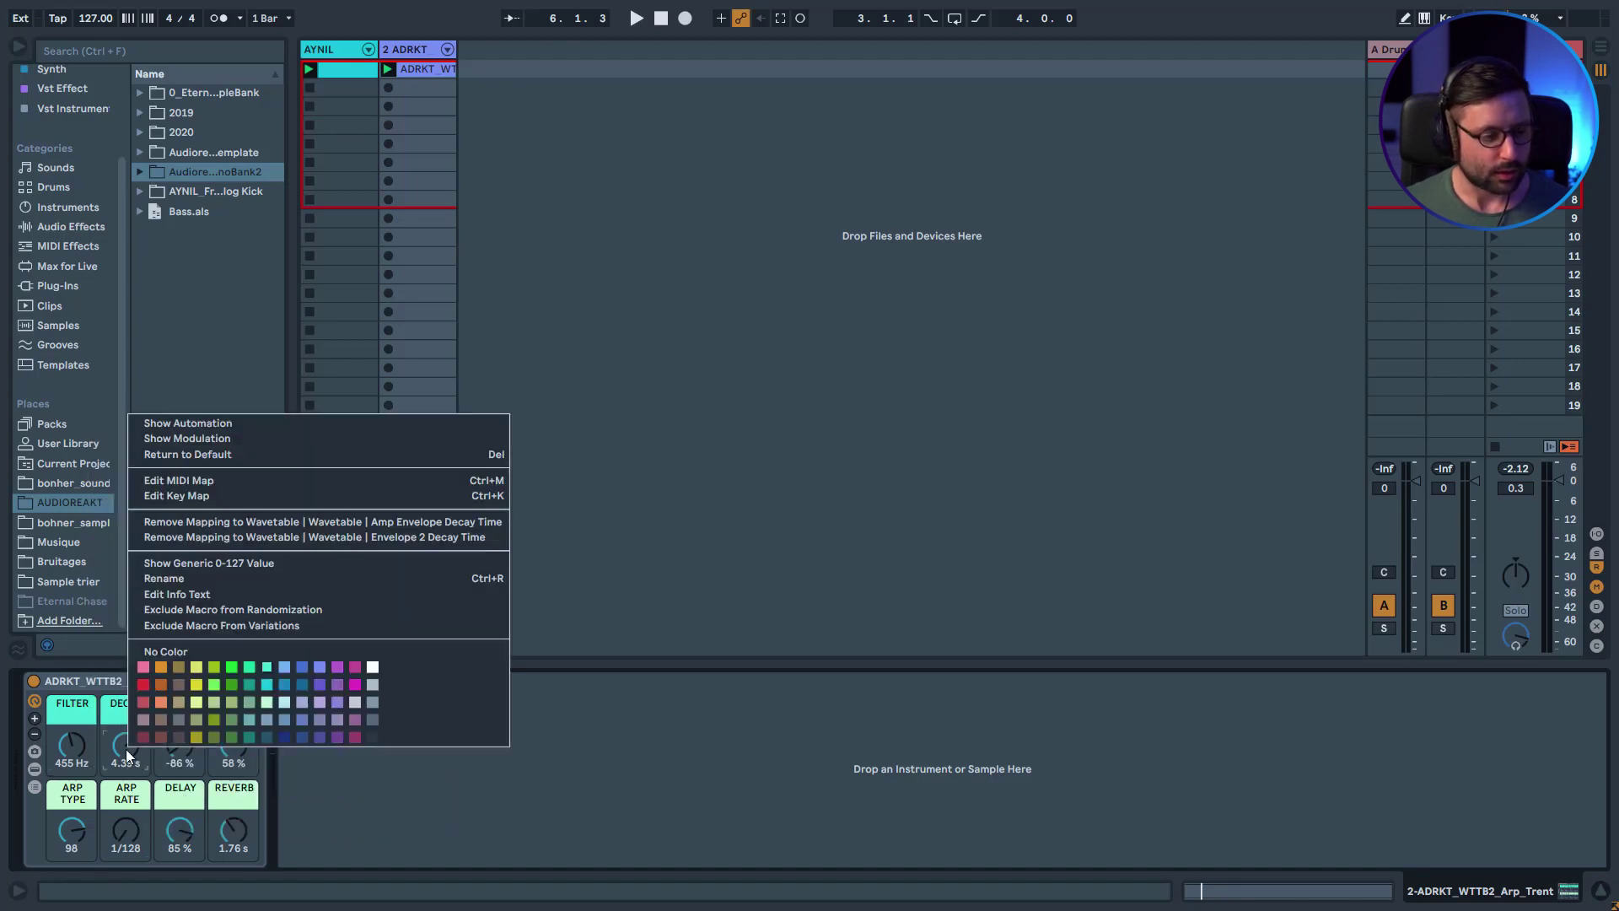
left_click(309, 609)
Set Decay to about 655 ms and Arp Rate to 1/16, and randomize the remaining macros twice during playback.
left_click_drag(126, 745, 125, 858)
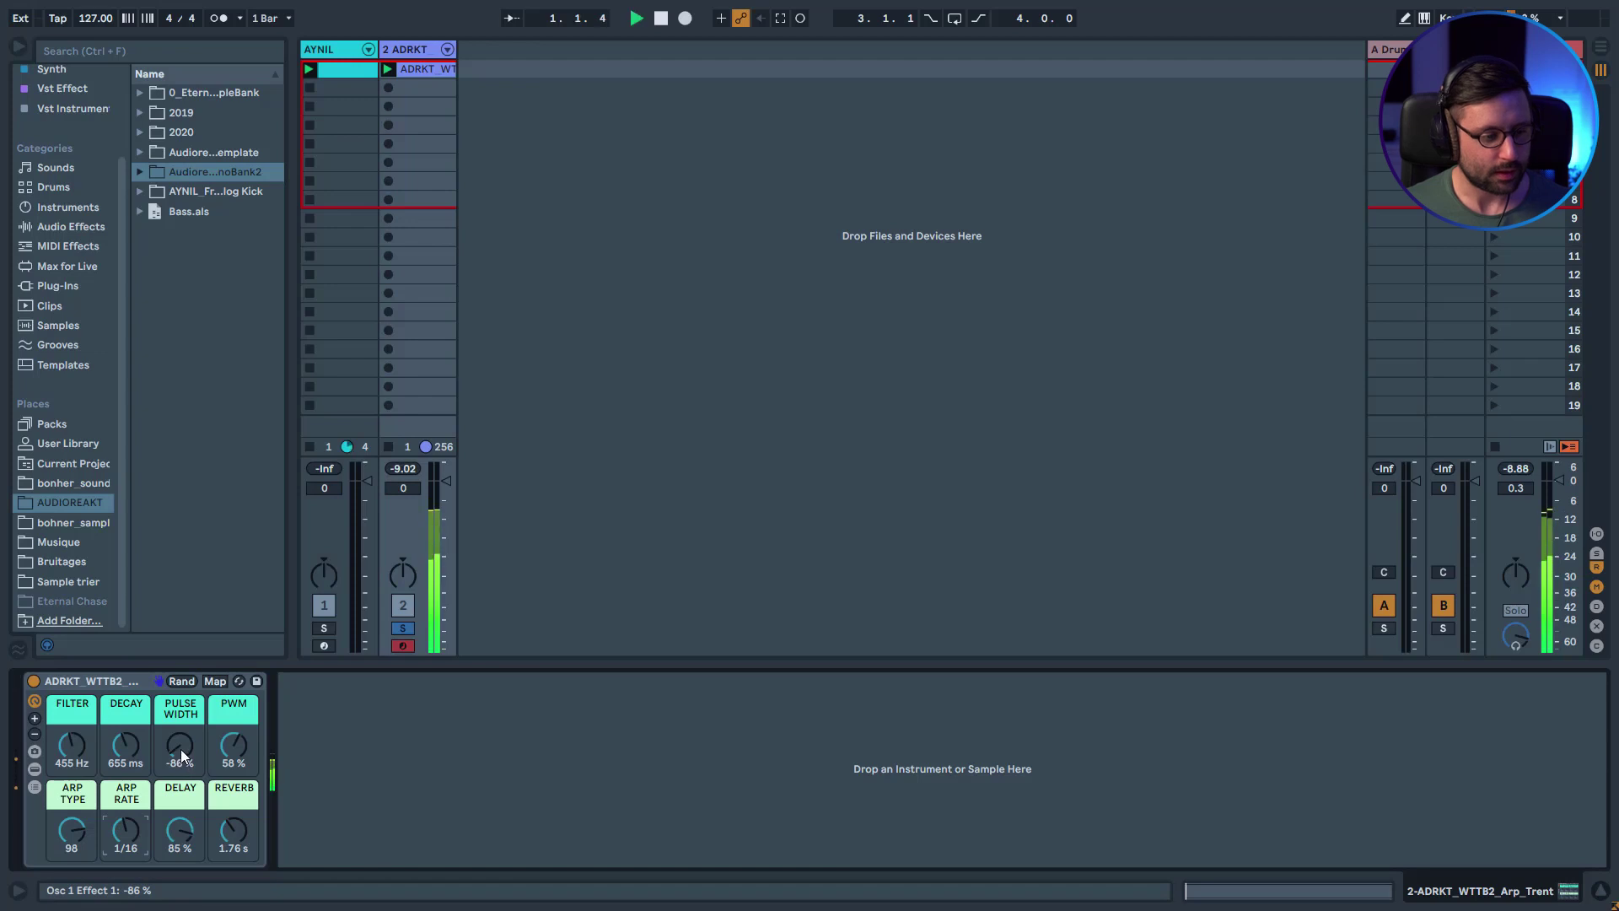
left_click(181, 683)
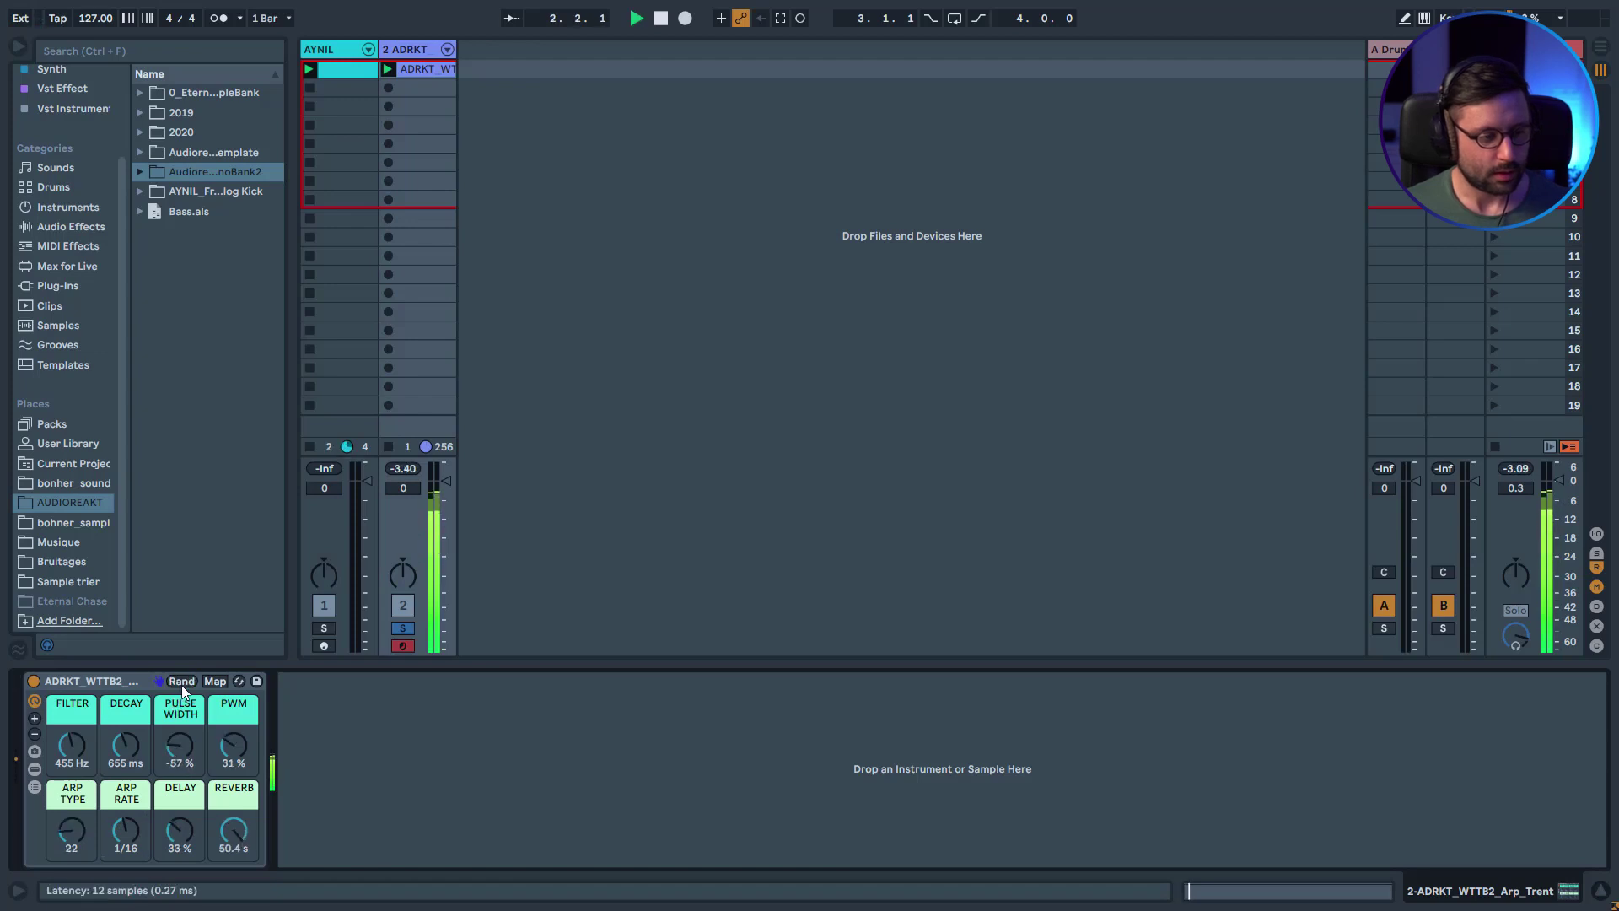
left_click(181, 683)
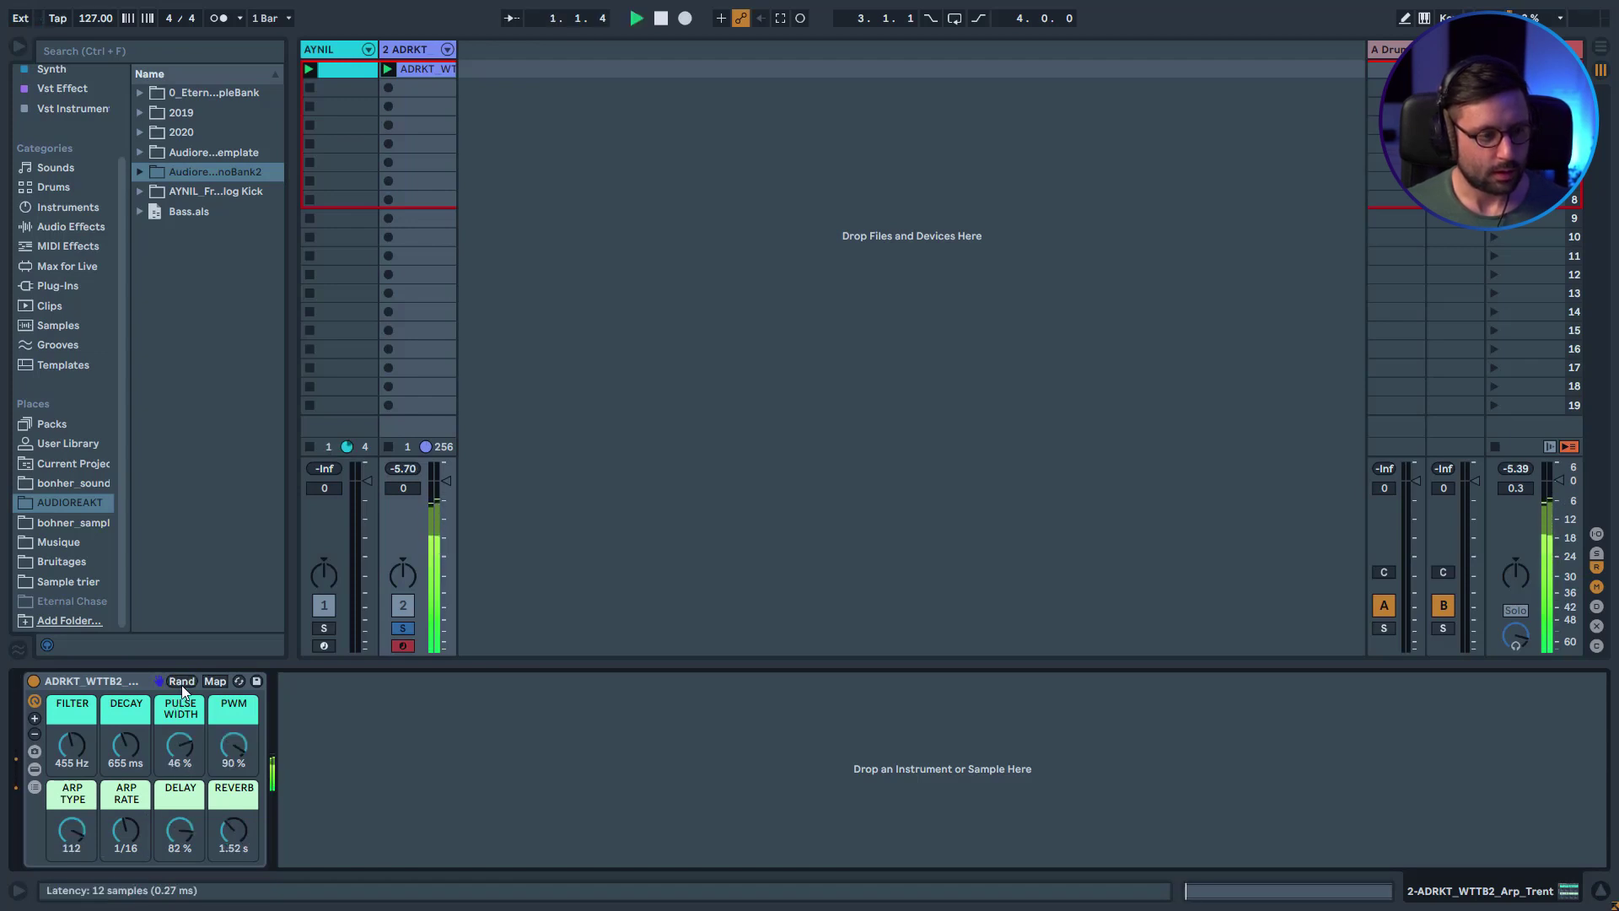
Raise the Filter macro to about 1.14 kHz and randomize the non-excluded macros three more times.
left_click_drag(71, 744, 72, 718)
left_click(189, 683)
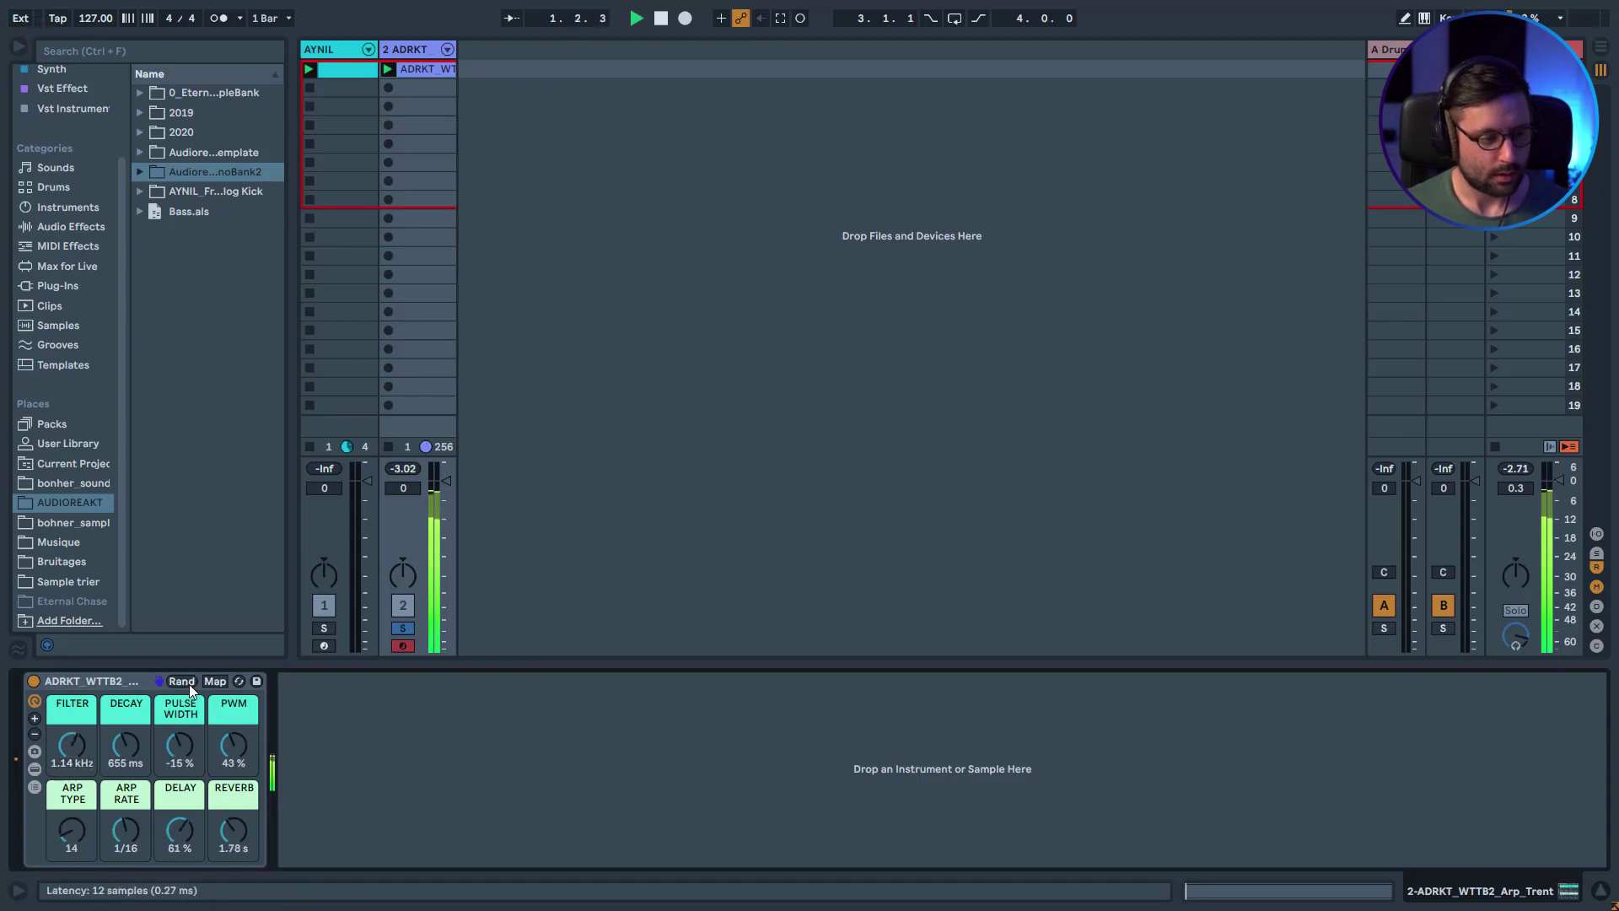
left_click(189, 683)
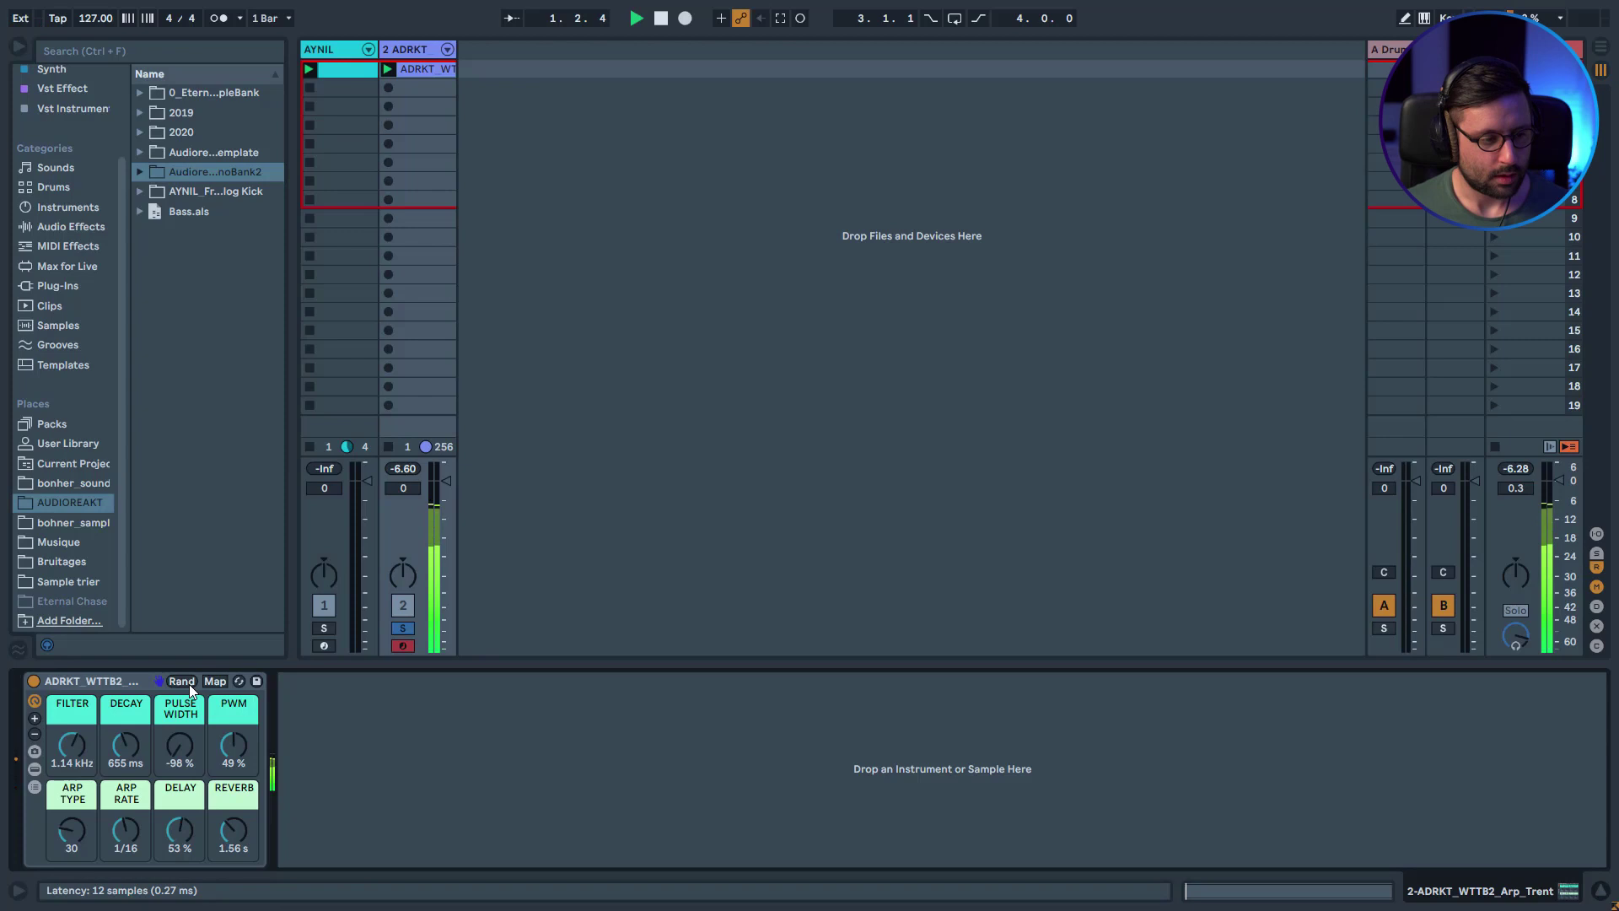
key("space")
left_click(189, 683)
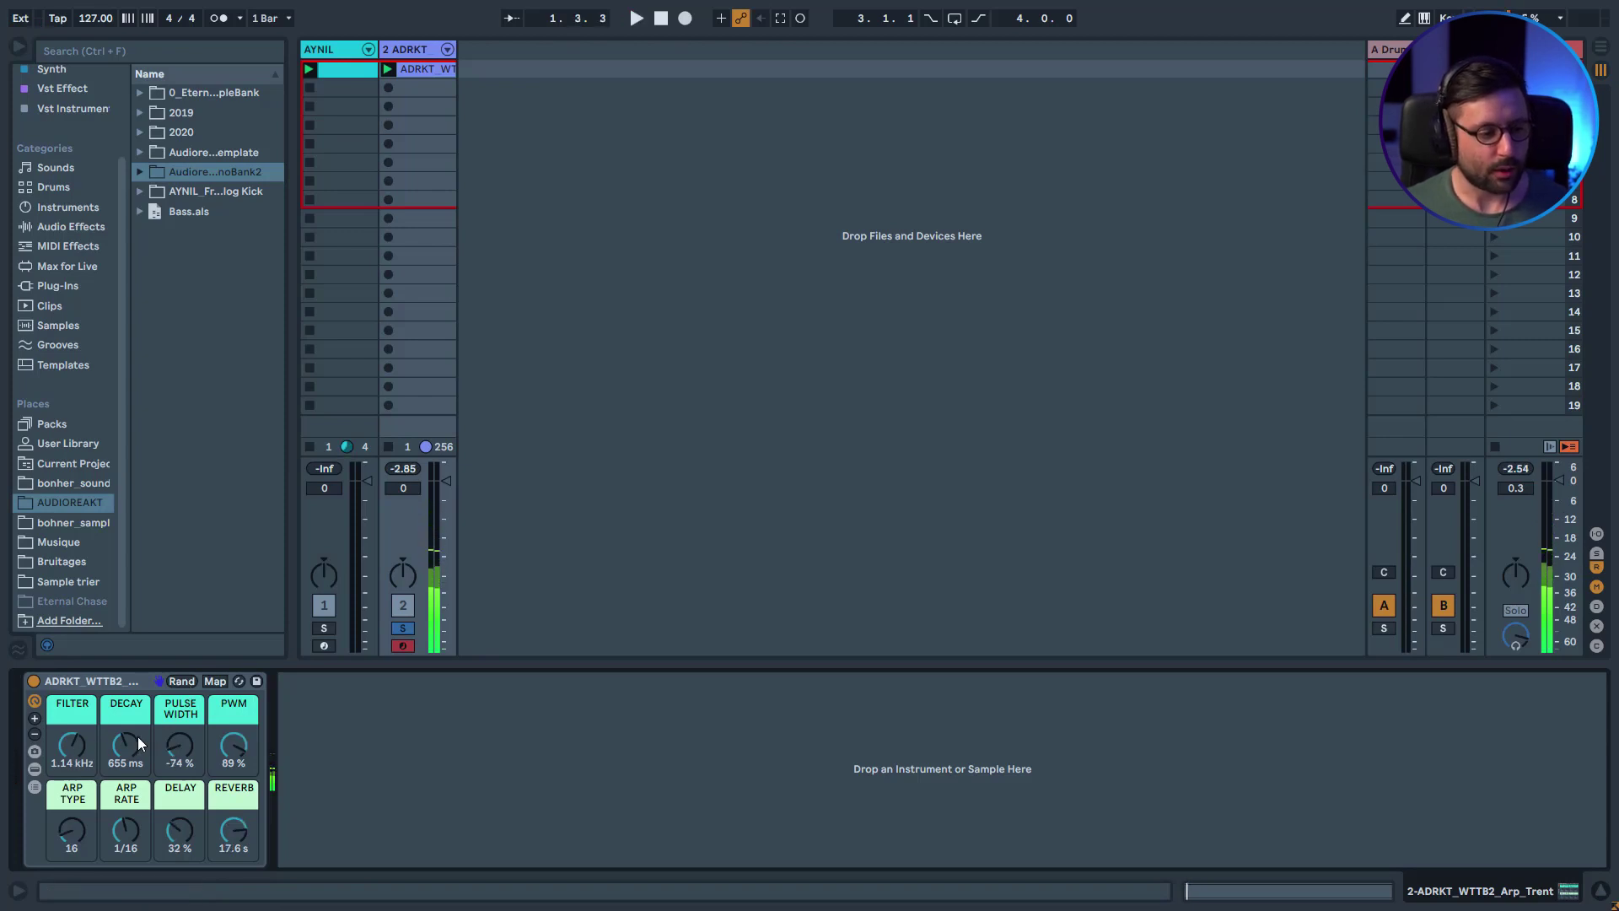
Show the rack's macro variations, randomize and audition the macros again, and store the result as a new variation.
left_click(37, 752)
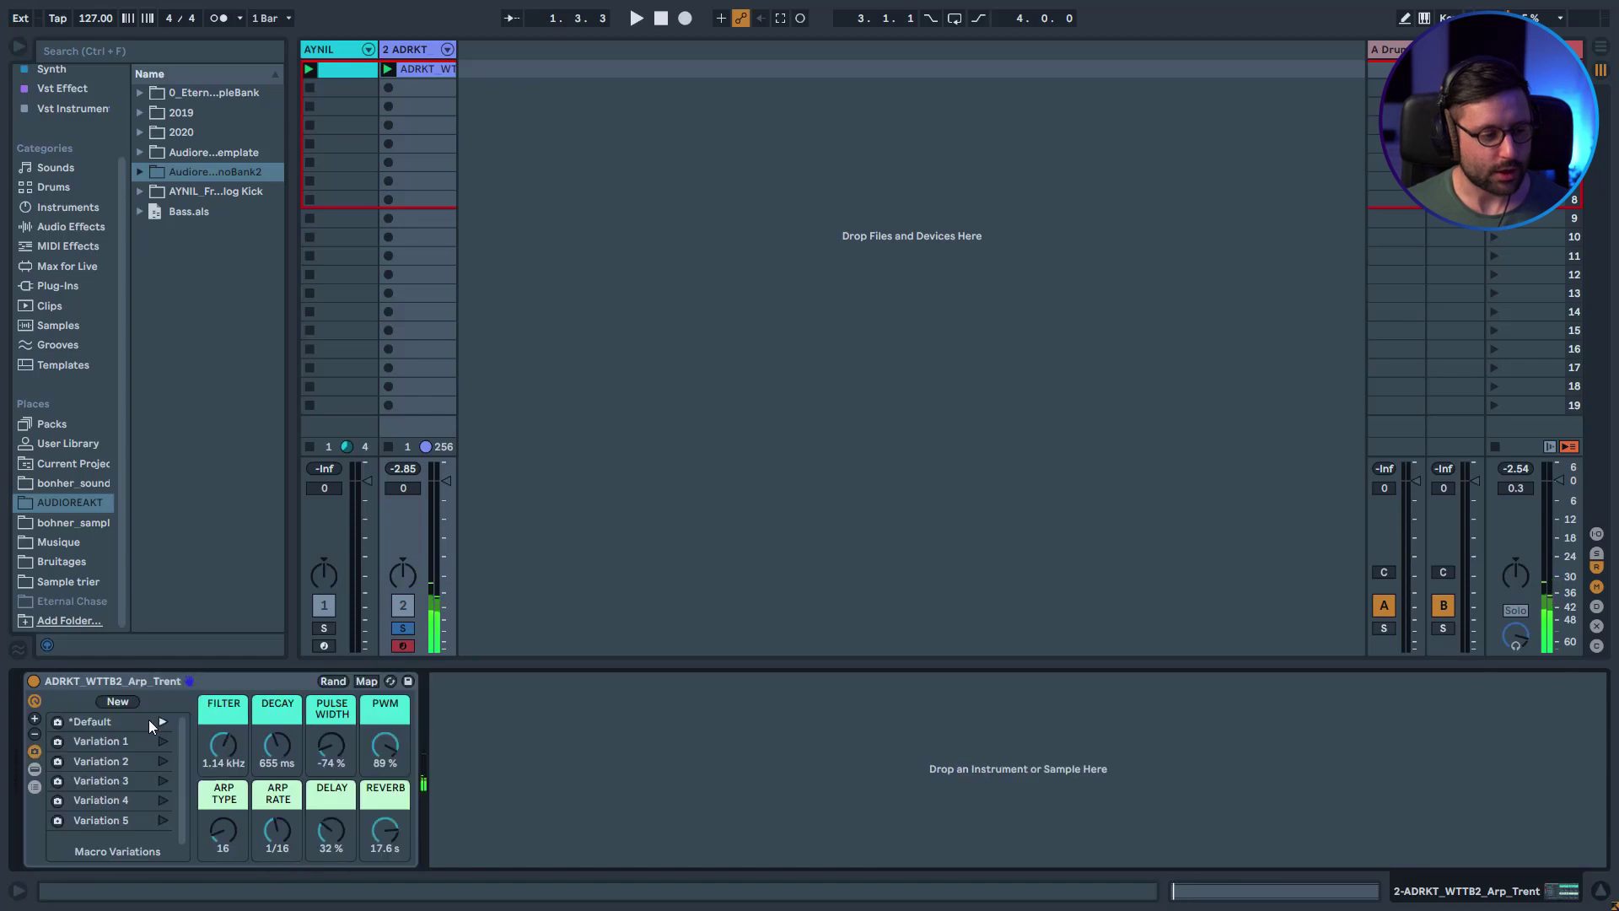
left_click(331, 682)
key("space")
key("space")
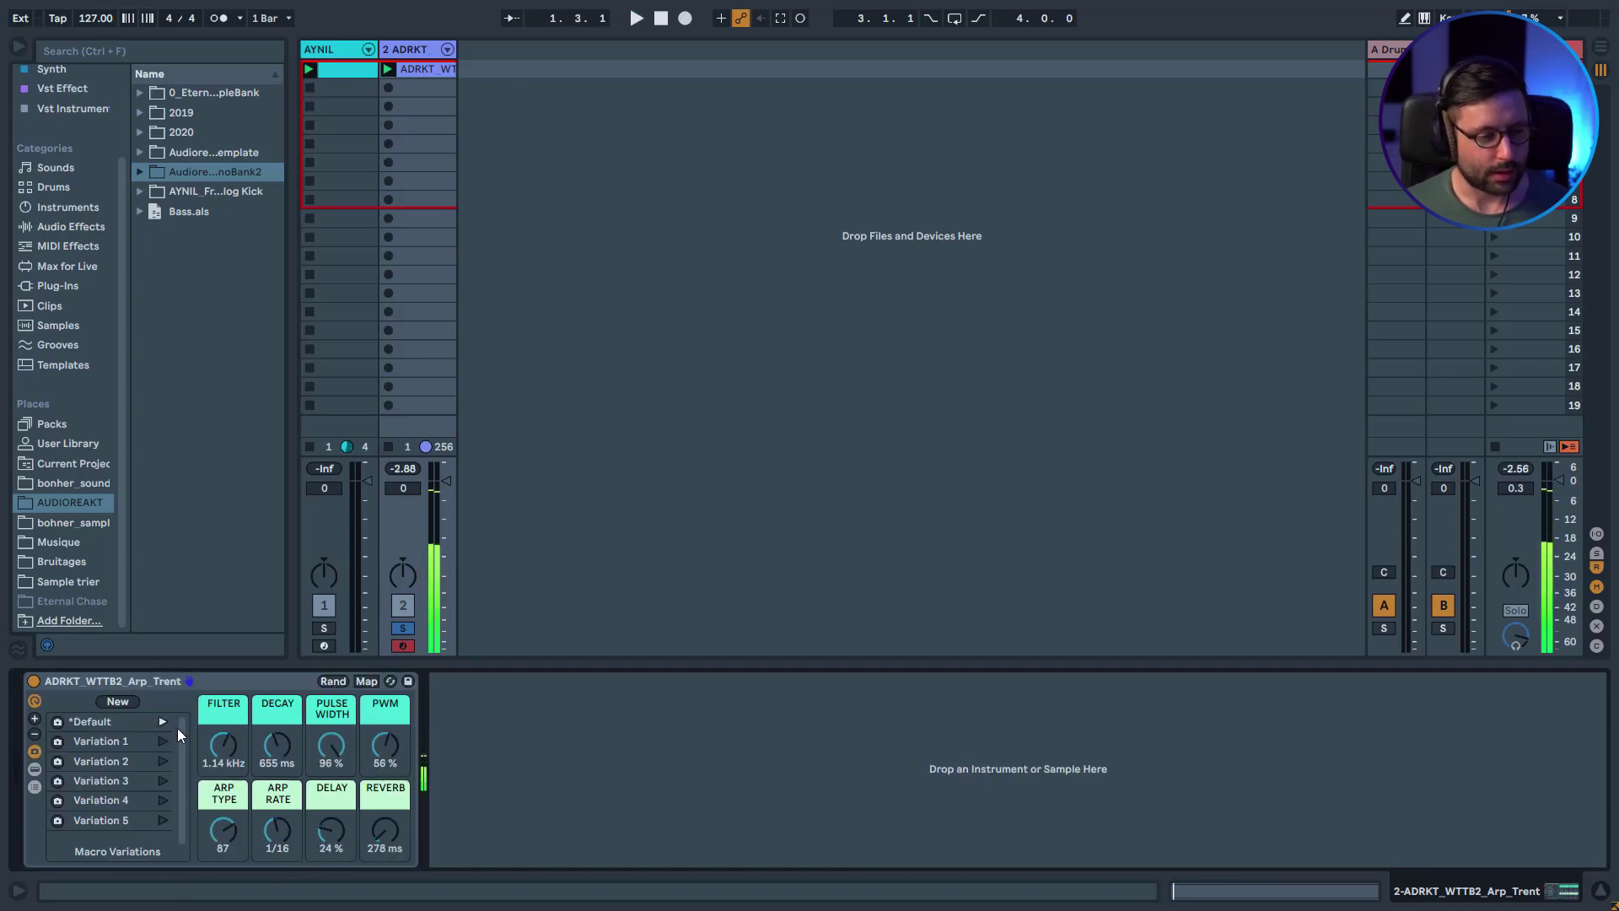
left_click(122, 702)
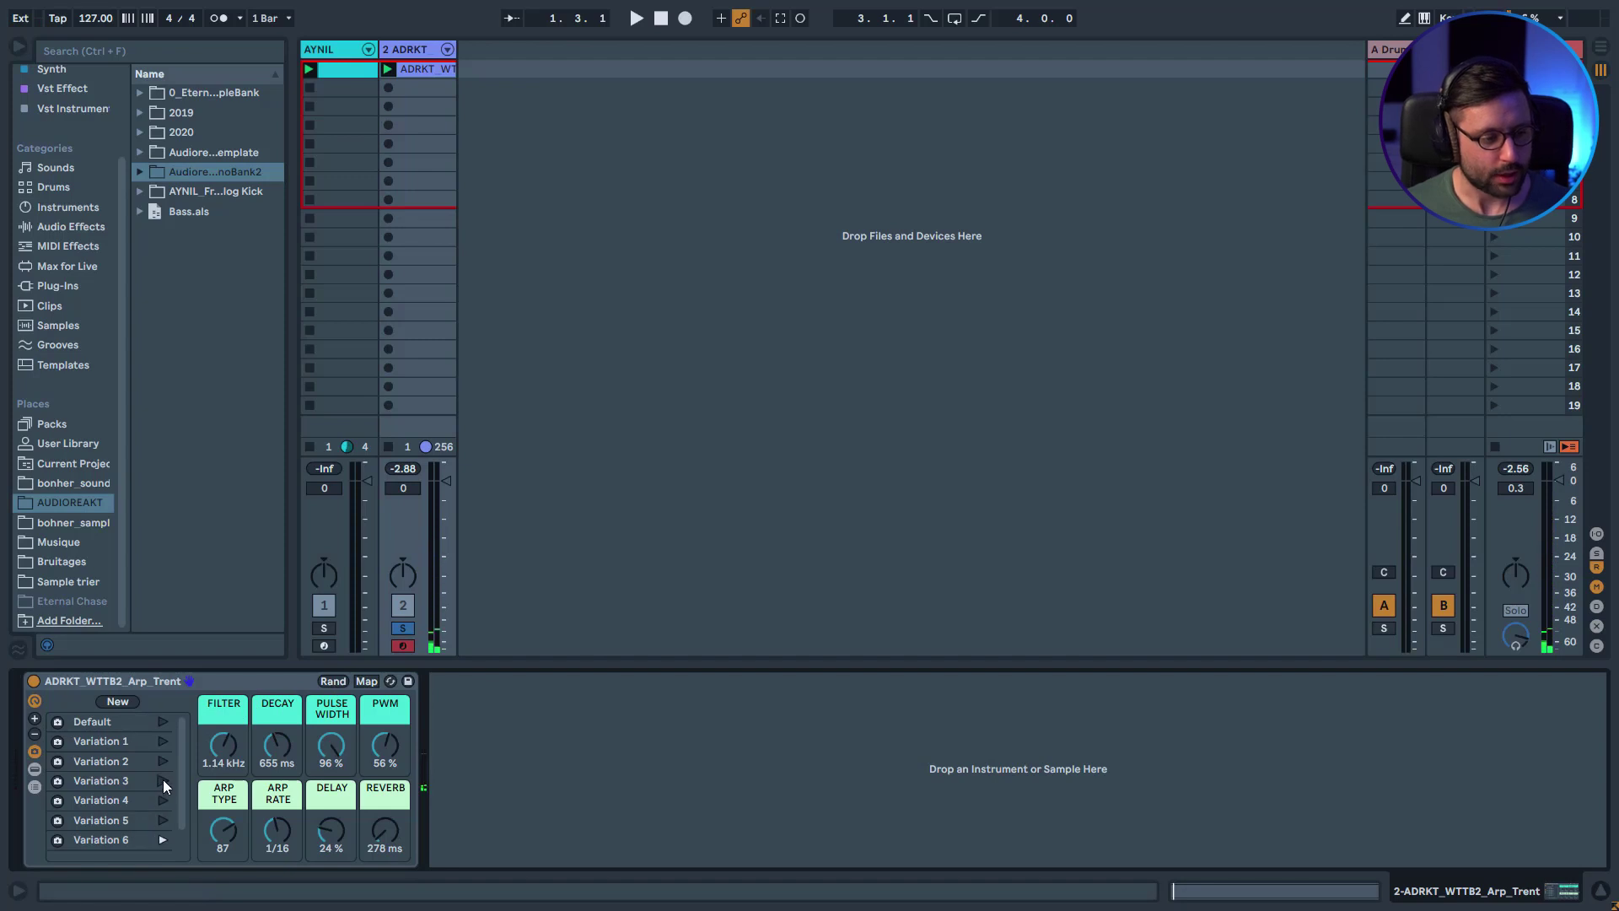
Audition the Default variation and Variations 1, 3, 4 and 5 while the clip plays, sweeping the filter down on Default.
left_click(164, 720)
key("space")
left_click_drag(224, 744, 224, 775)
left_click(163, 741)
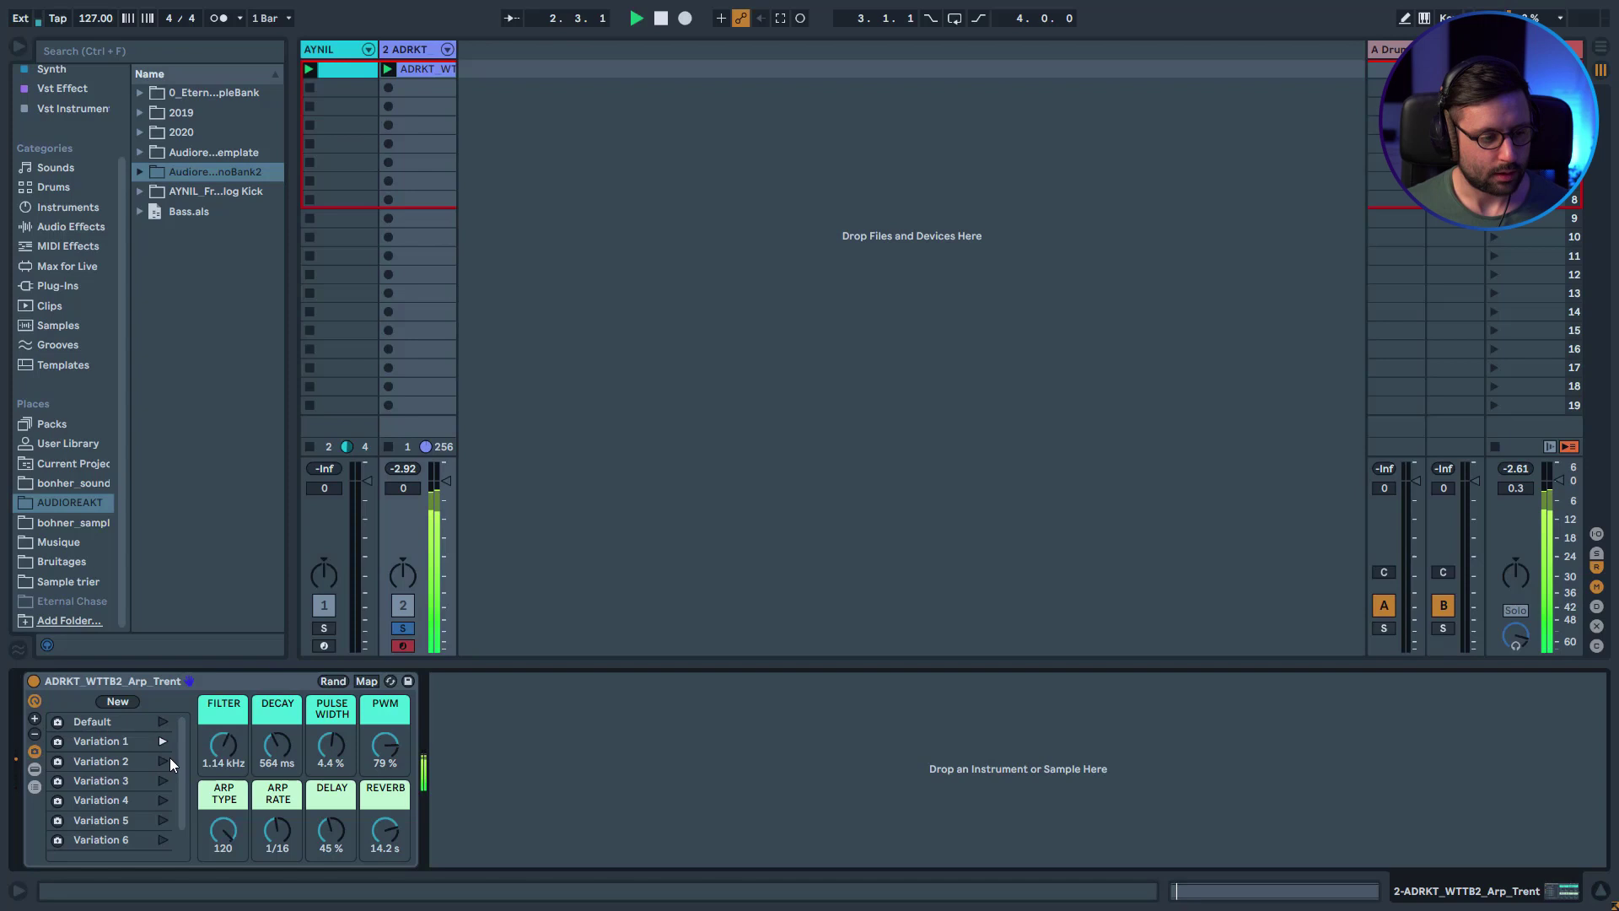
left_click(164, 780)
left_click(162, 801)
left_click(164, 817)
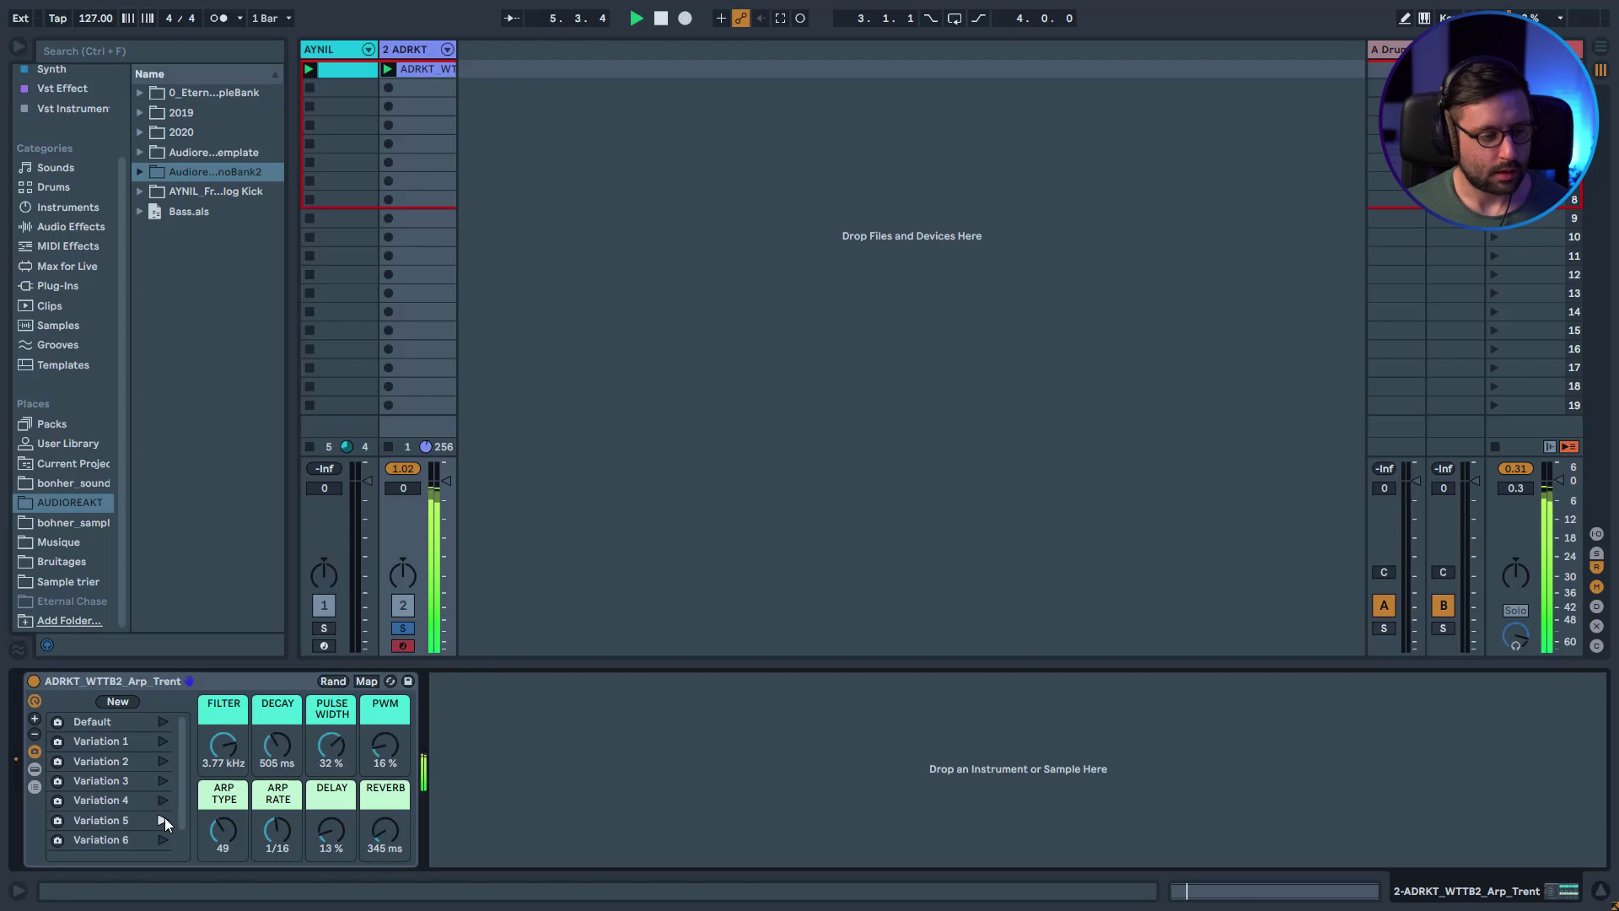
Audition the Default variation with Filter lowered to about 187 Hz and randomize the non-excluded macros.
left_click(135, 686)
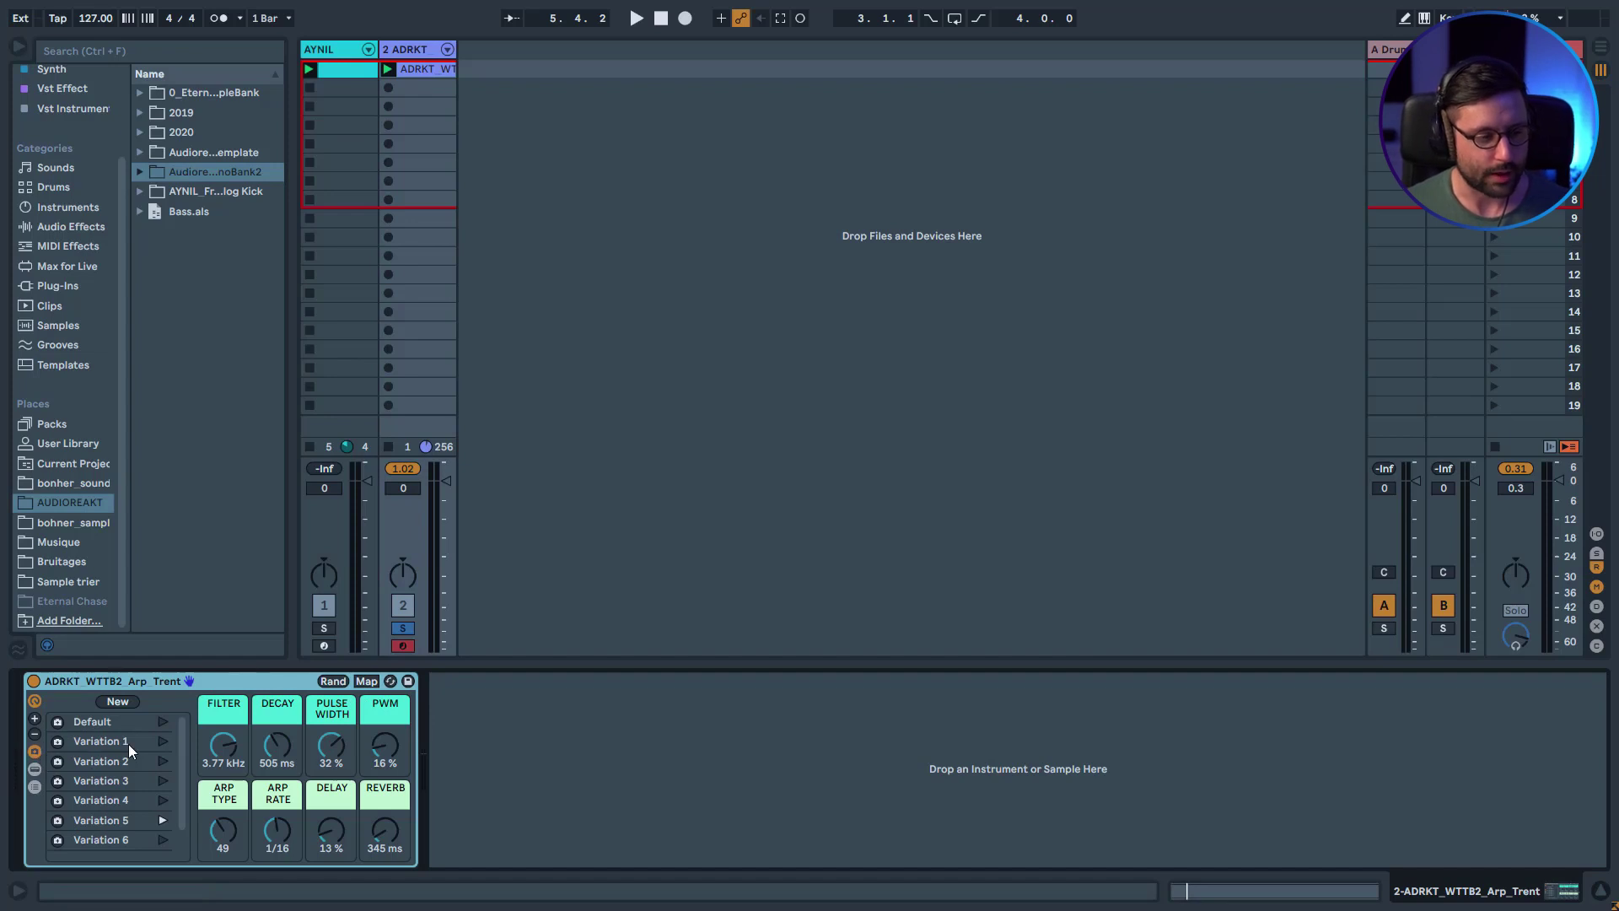
left_click(162, 721)
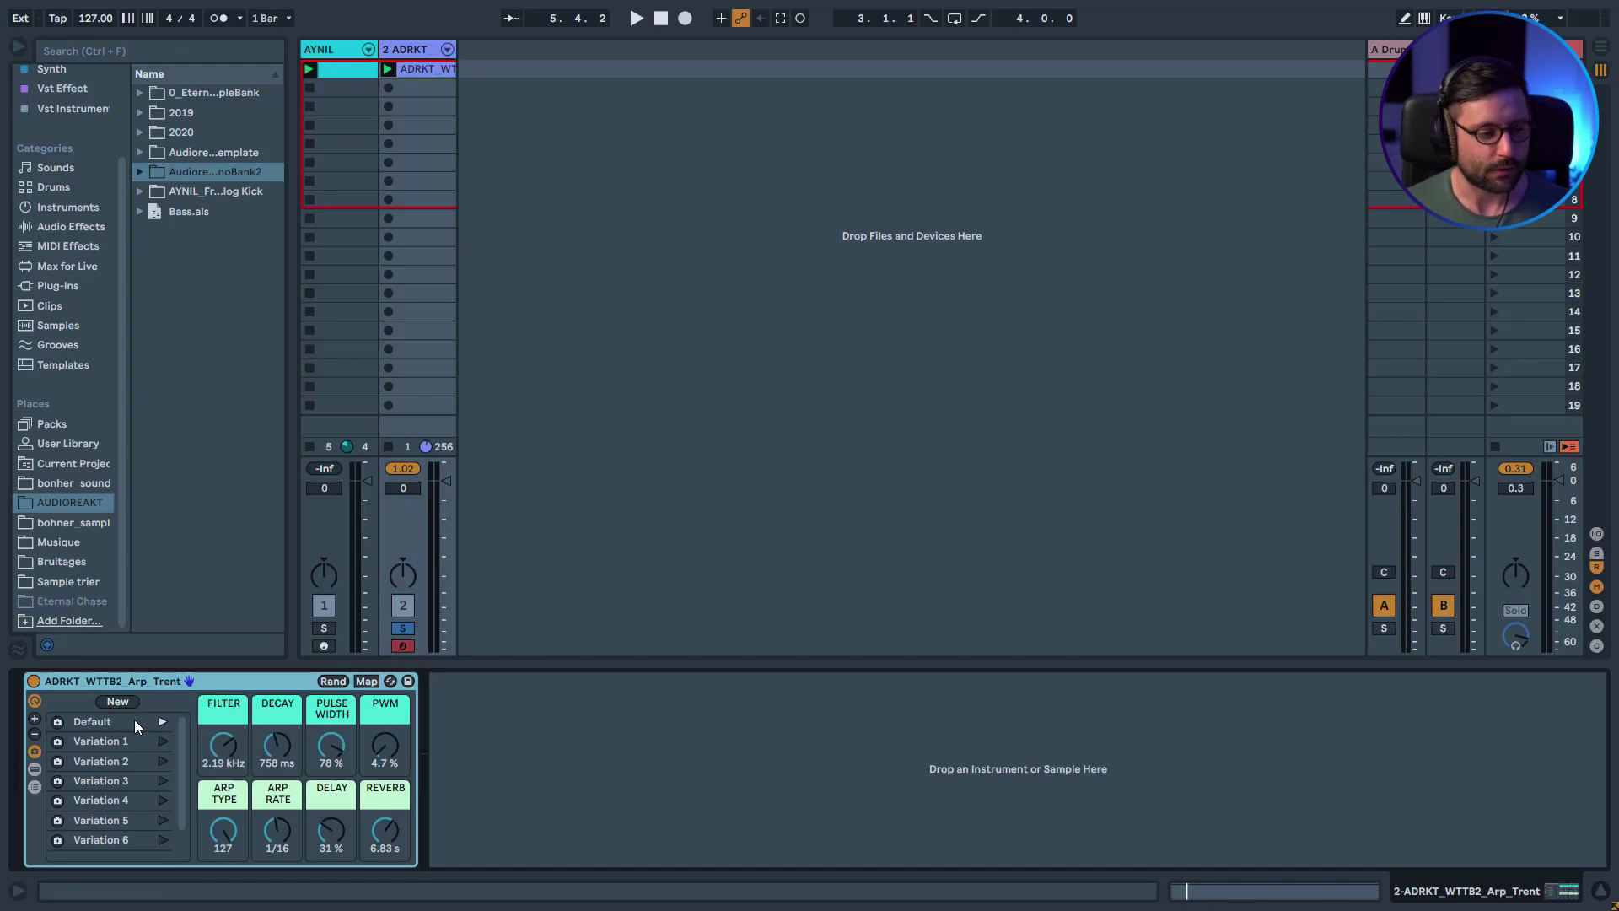
key("space")
left_click_drag(224, 743, 223, 809)
key("space")
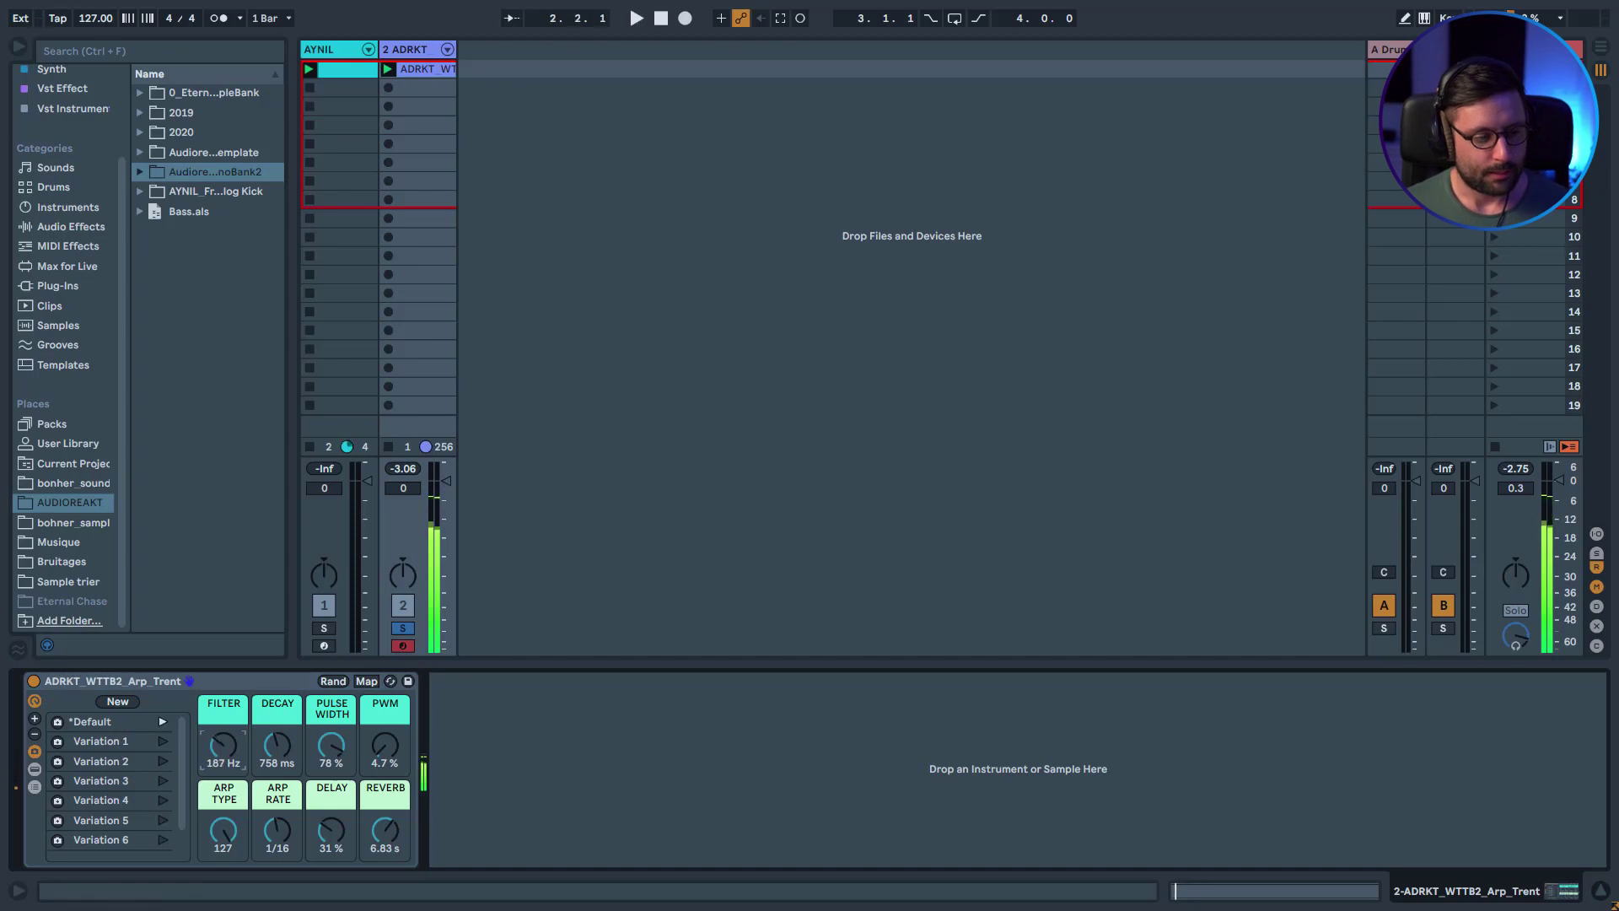
left_click(334, 681)
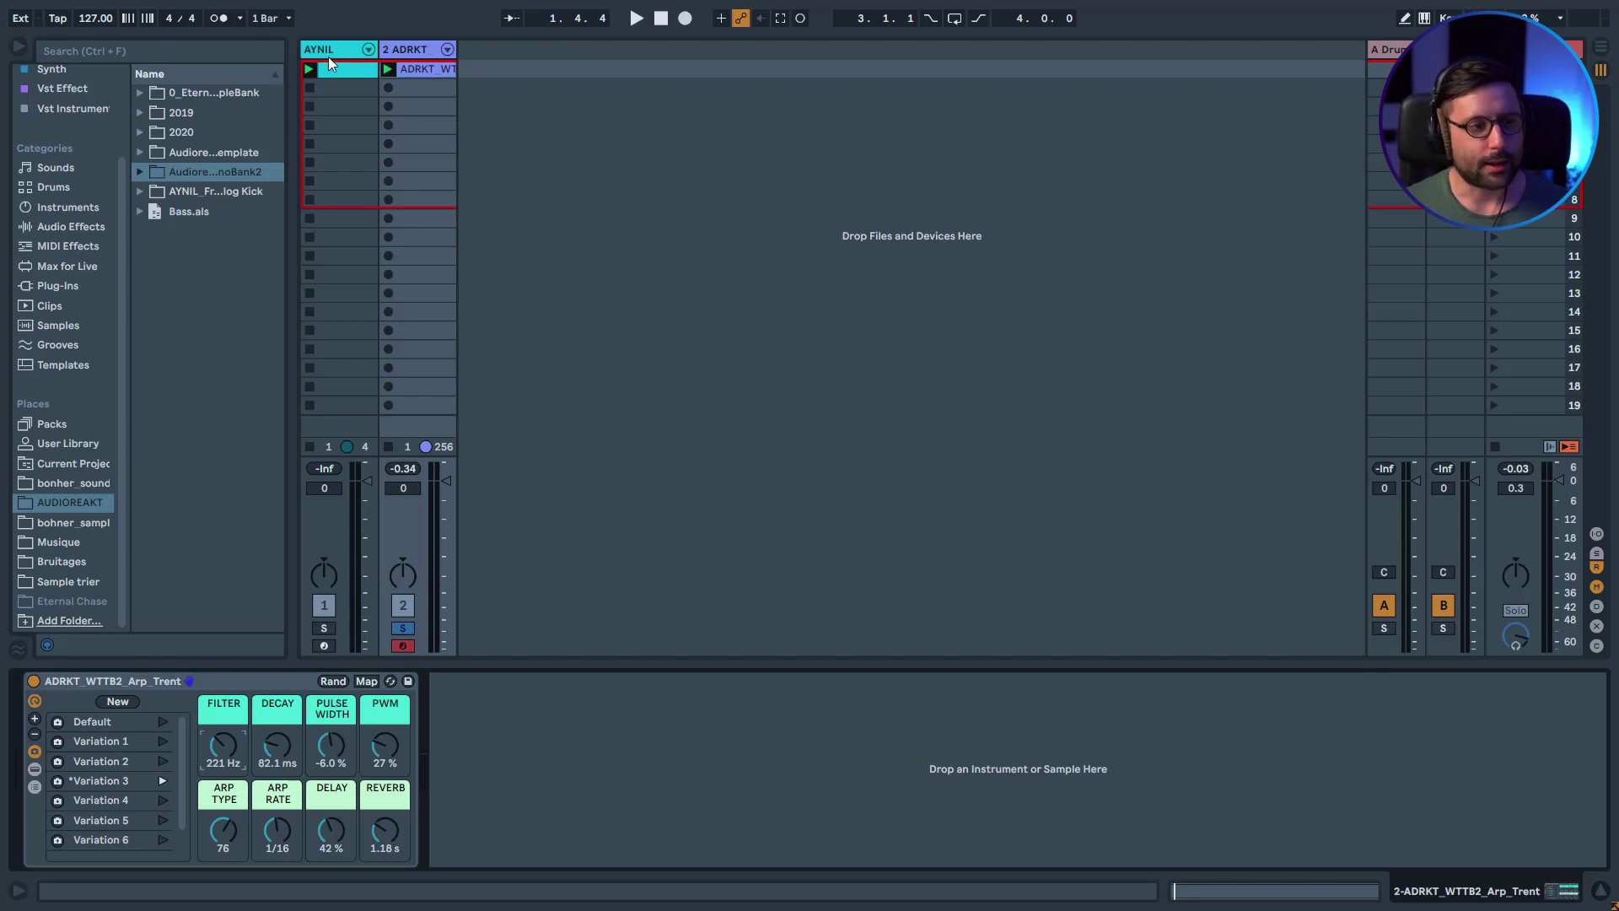
Arm and solo the AYNIL track and examine the Disto Type, Reverb Type and EQ Type macros of its Ultimate rack.
left_click(309, 646)
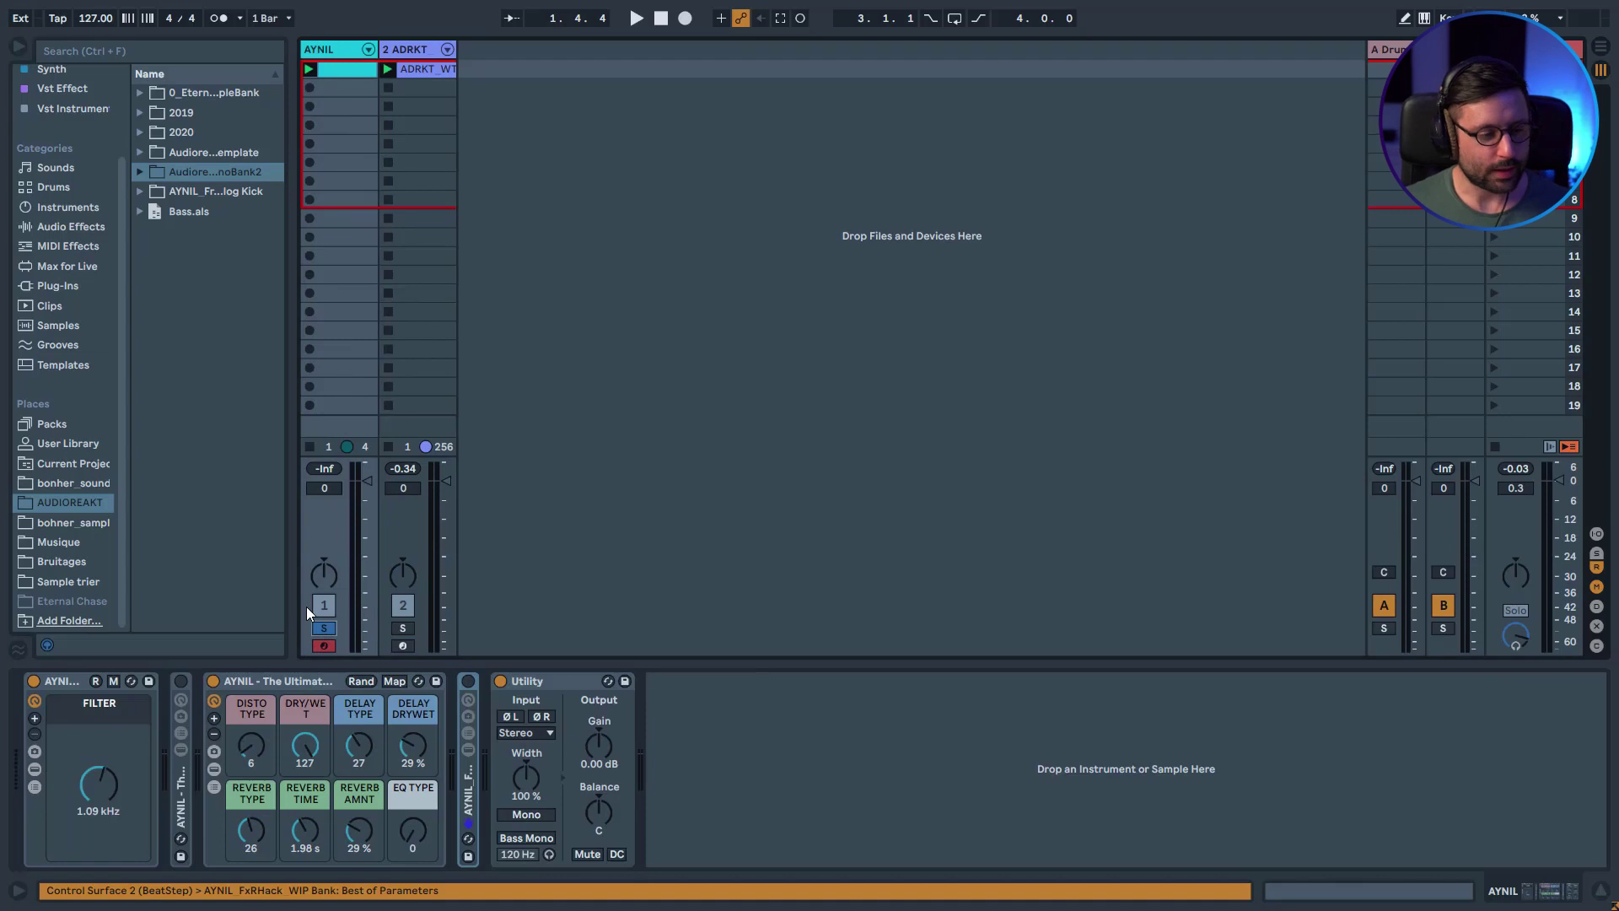
left_click(300, 680)
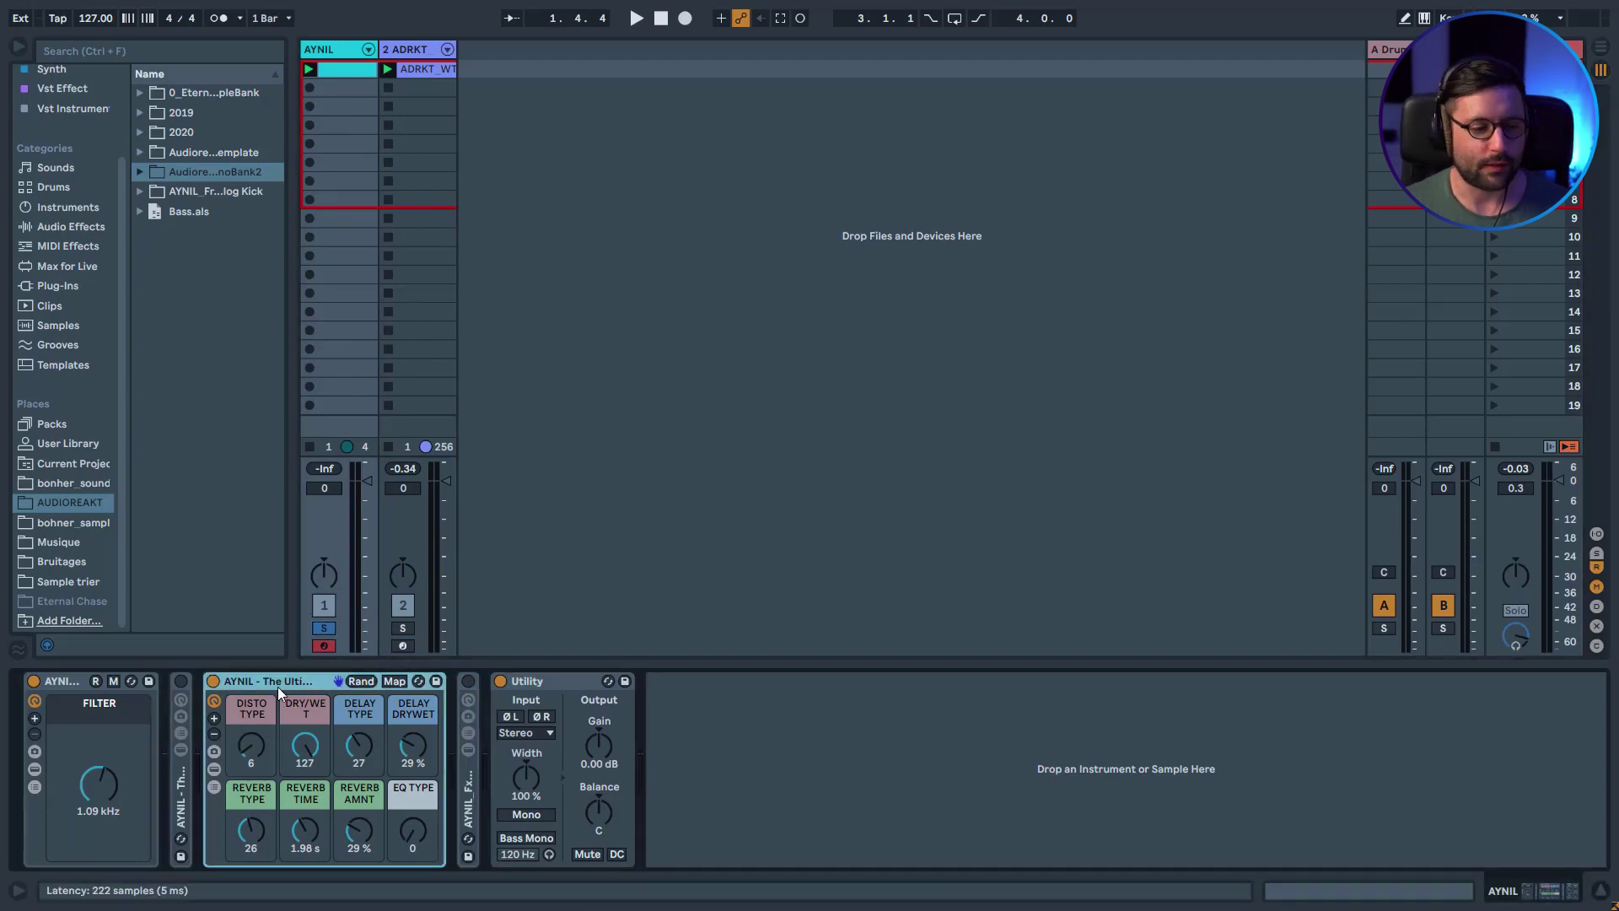
left_click(253, 720)
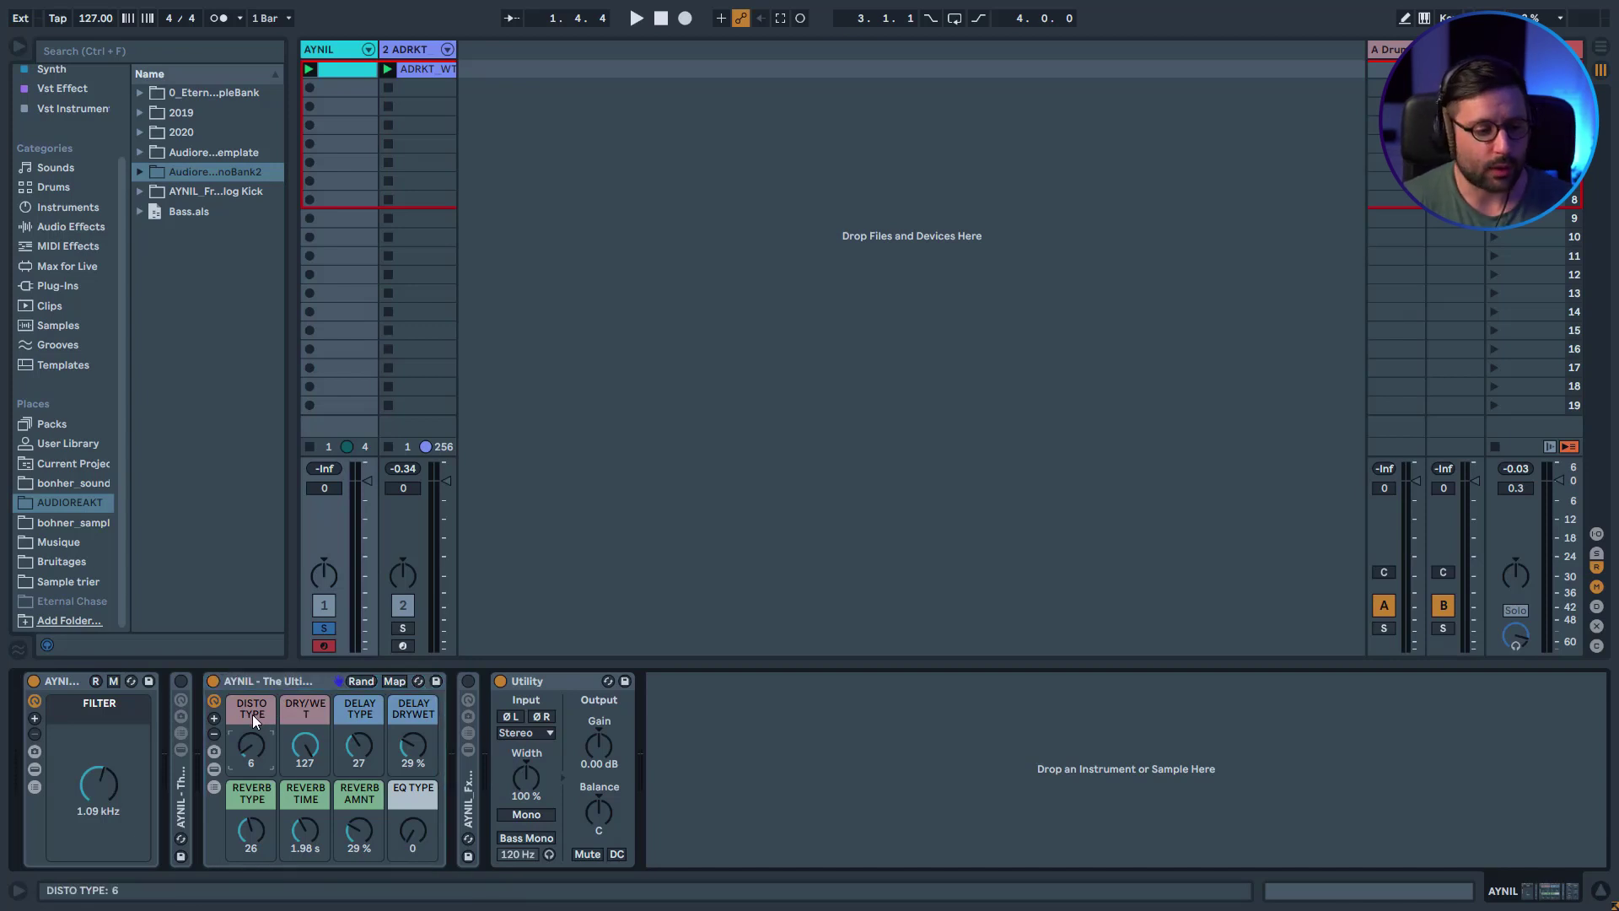
left_click(255, 797)
left_click(400, 802)
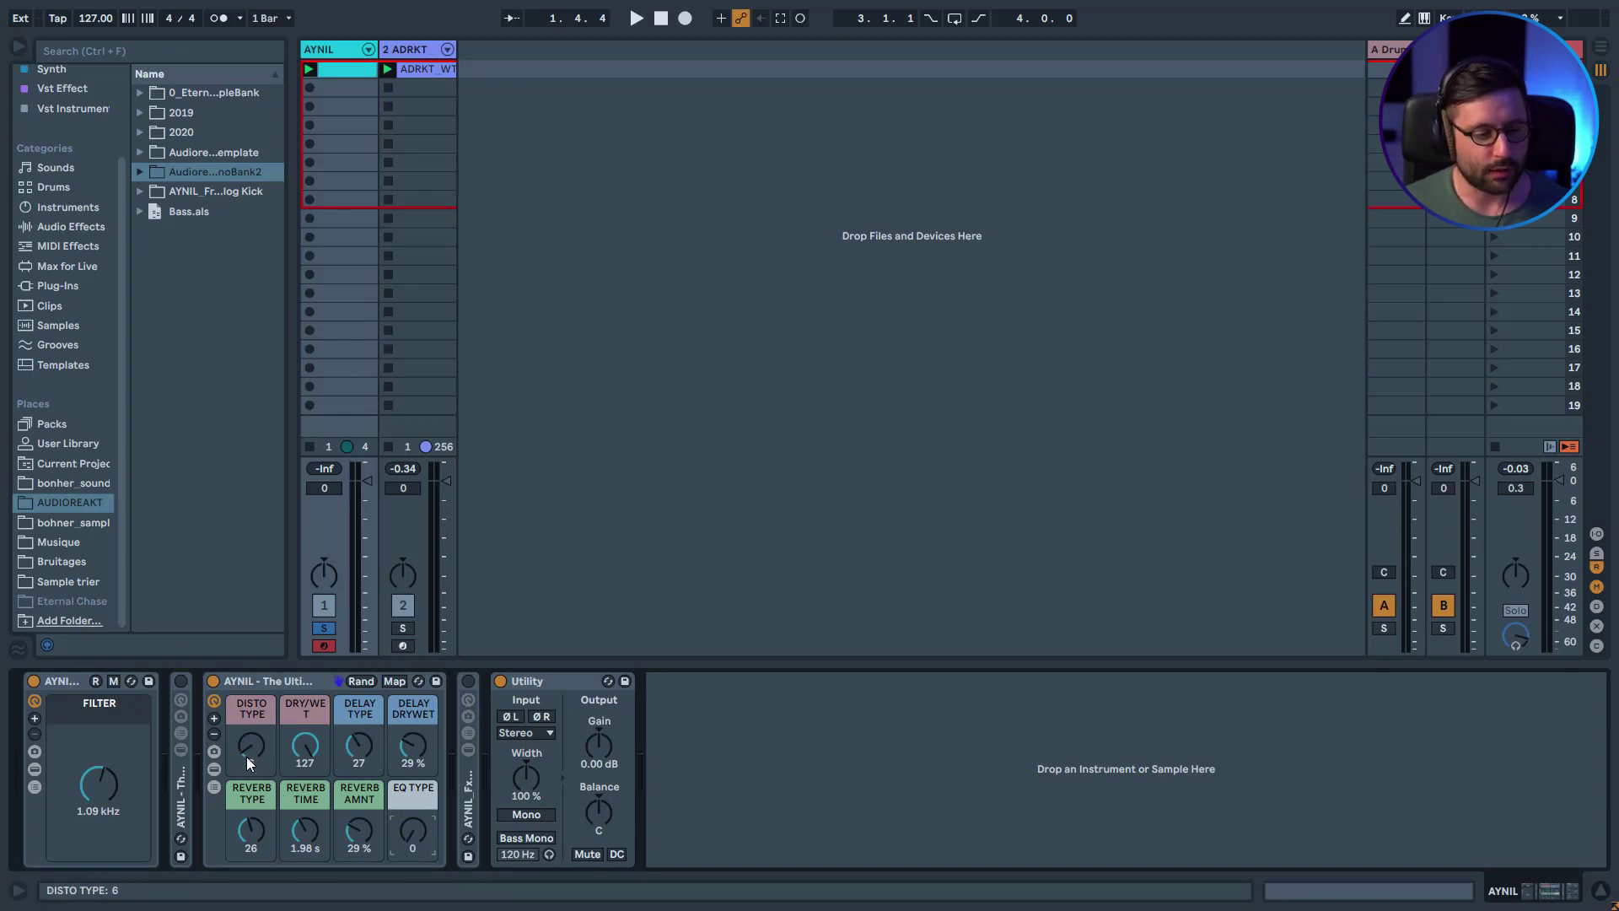
Look inside the Ultimate rack at the DISTORTION rack's GRITTY and METALIC chains, and hide the nested devices again.
left_click(214, 768)
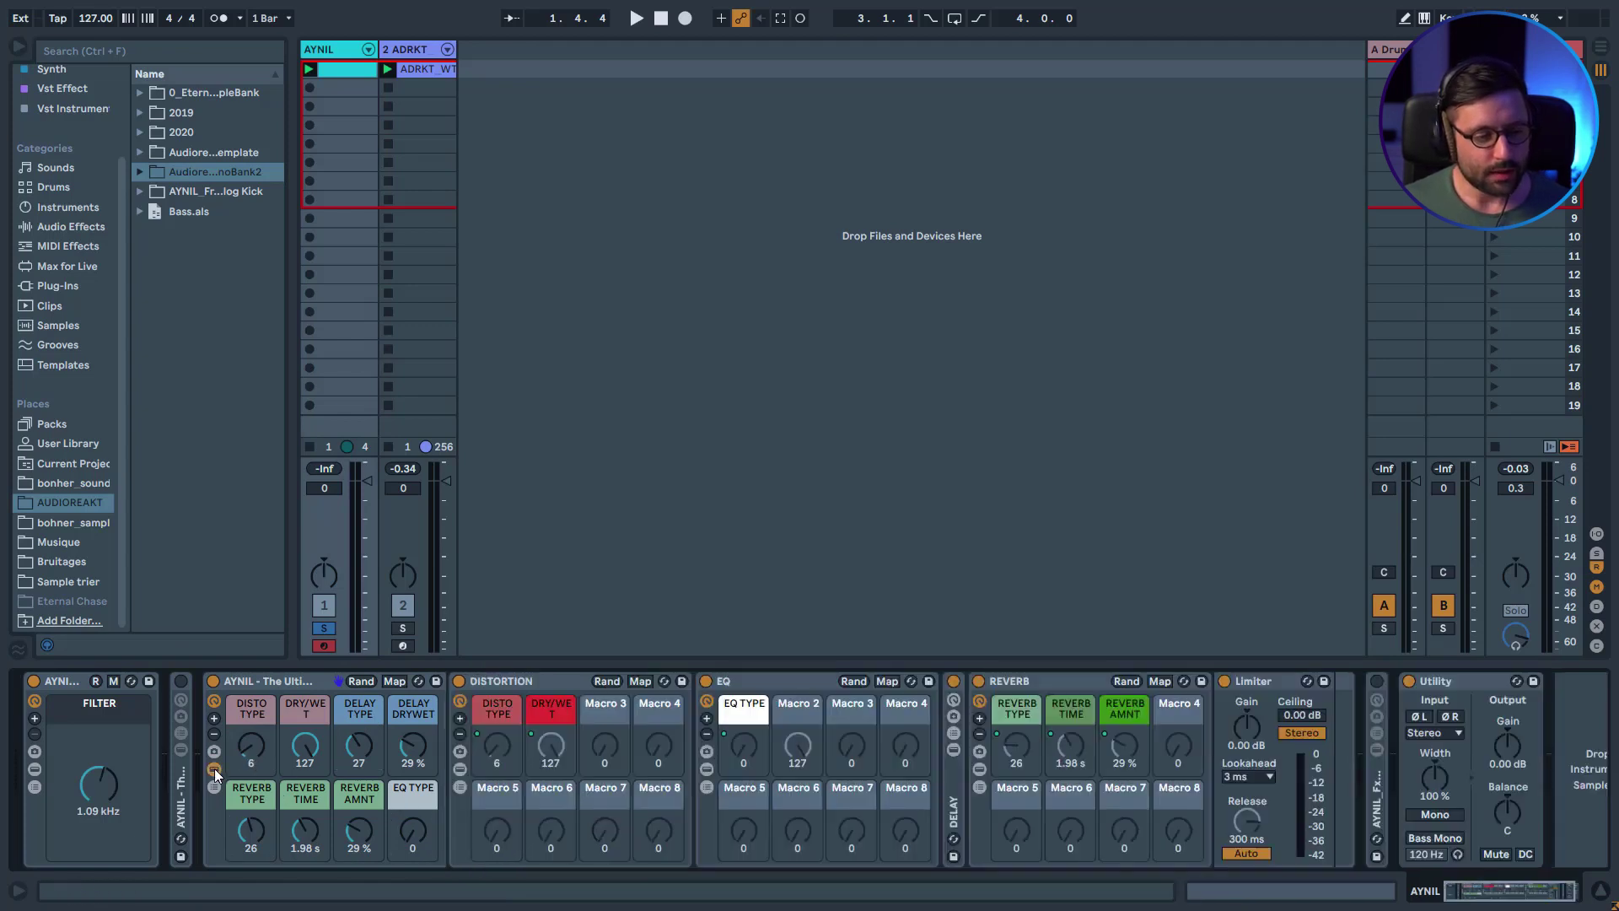
left_click(459, 768)
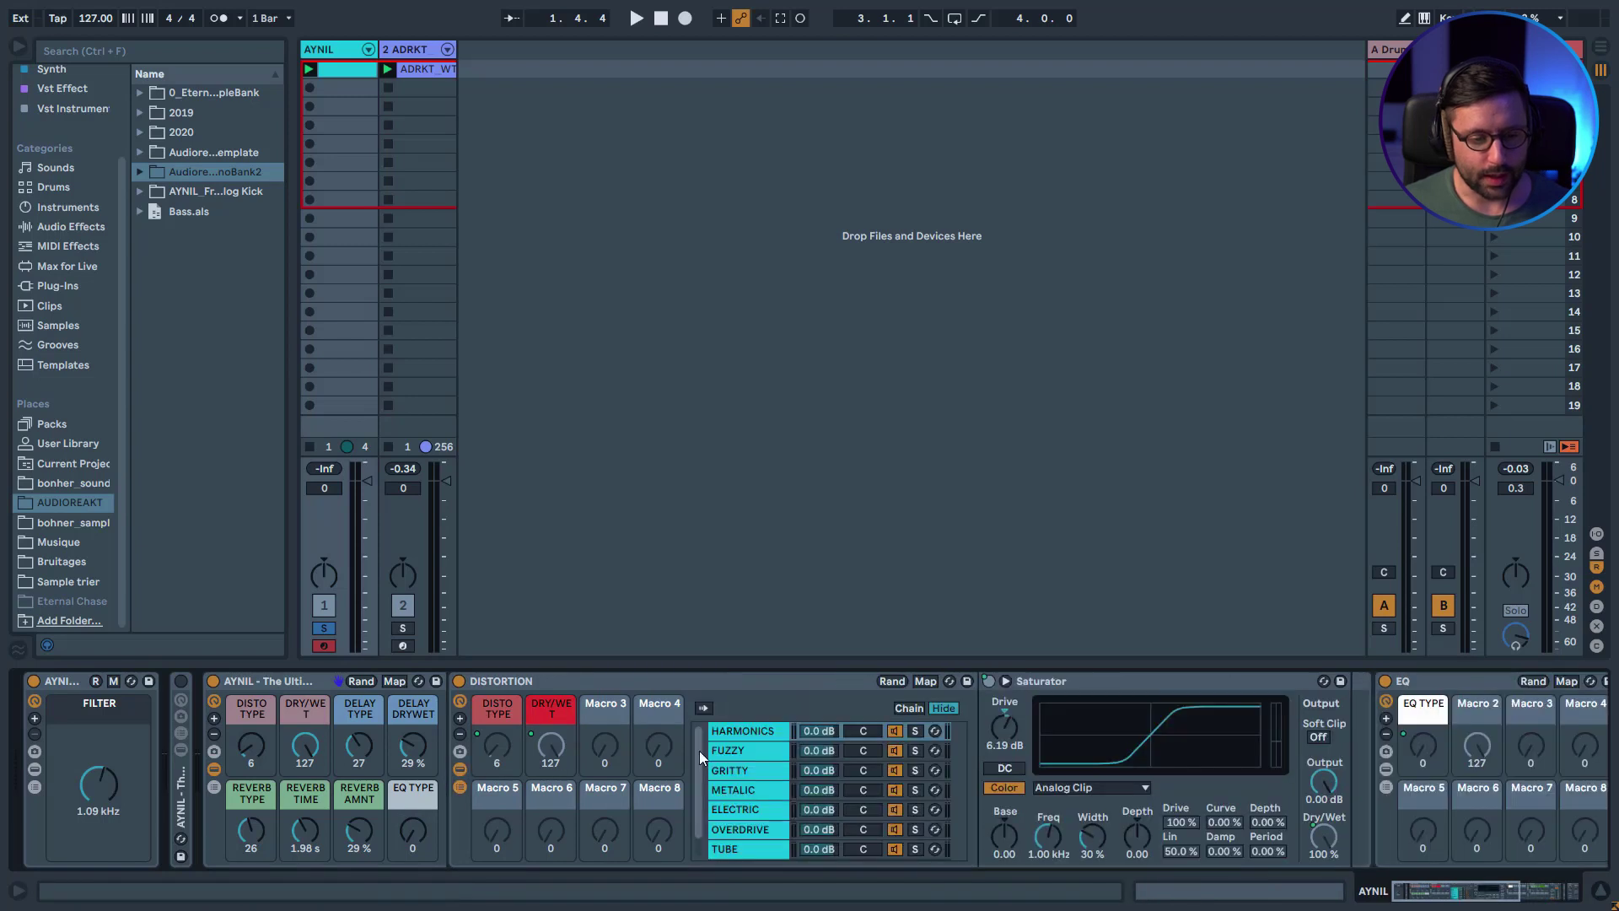
left_click(742, 770)
left_click(742, 786)
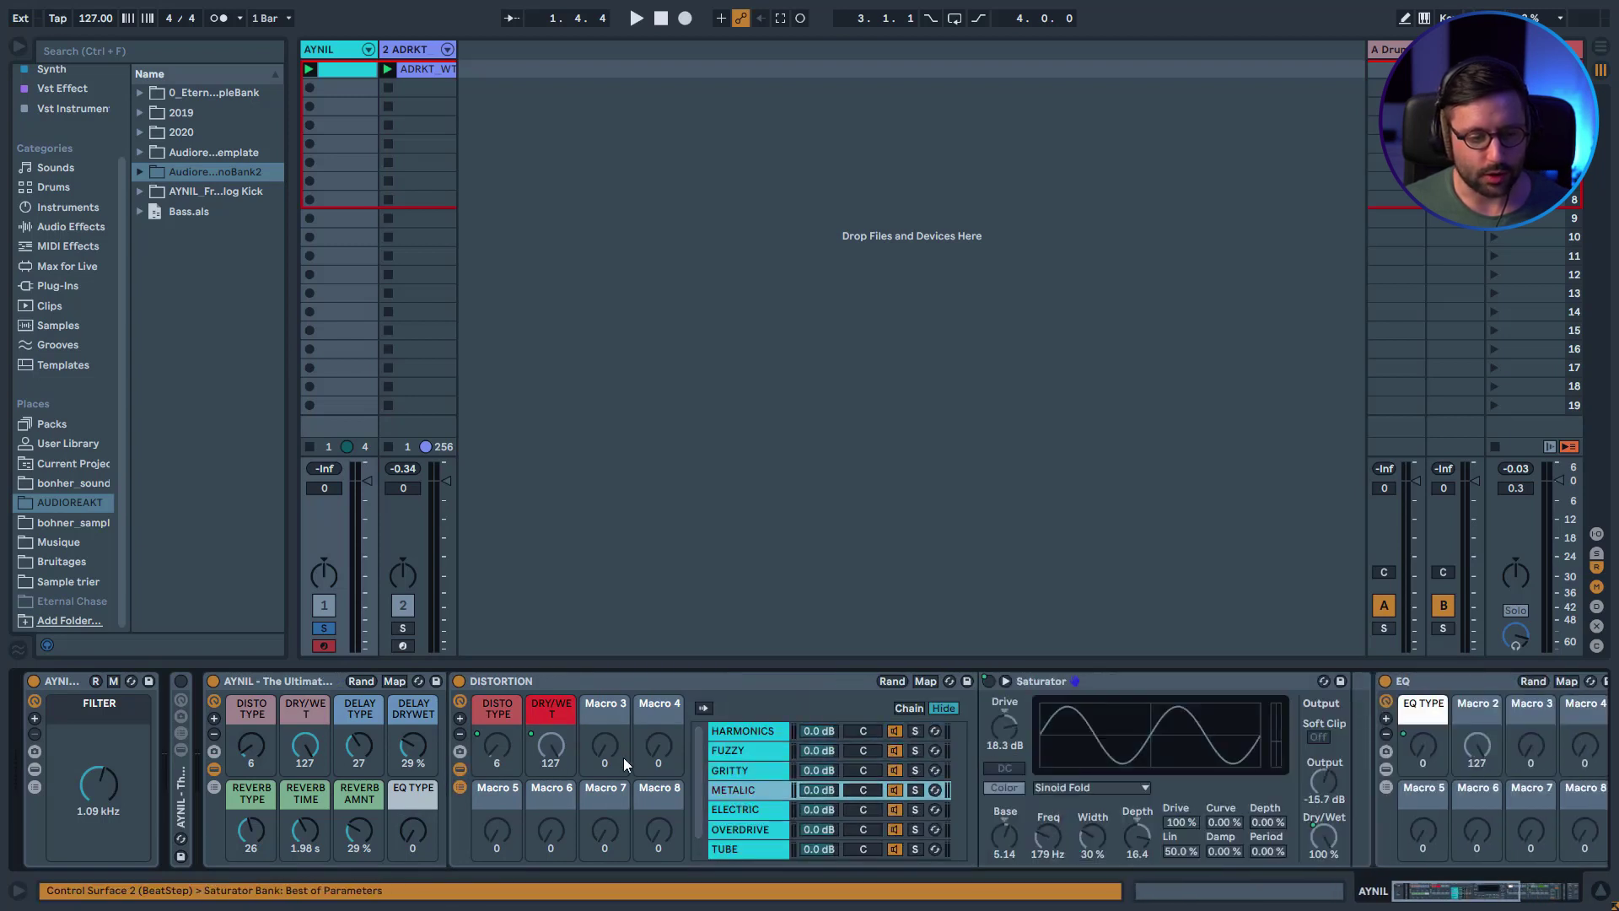
left_click(460, 768)
left_click(459, 784)
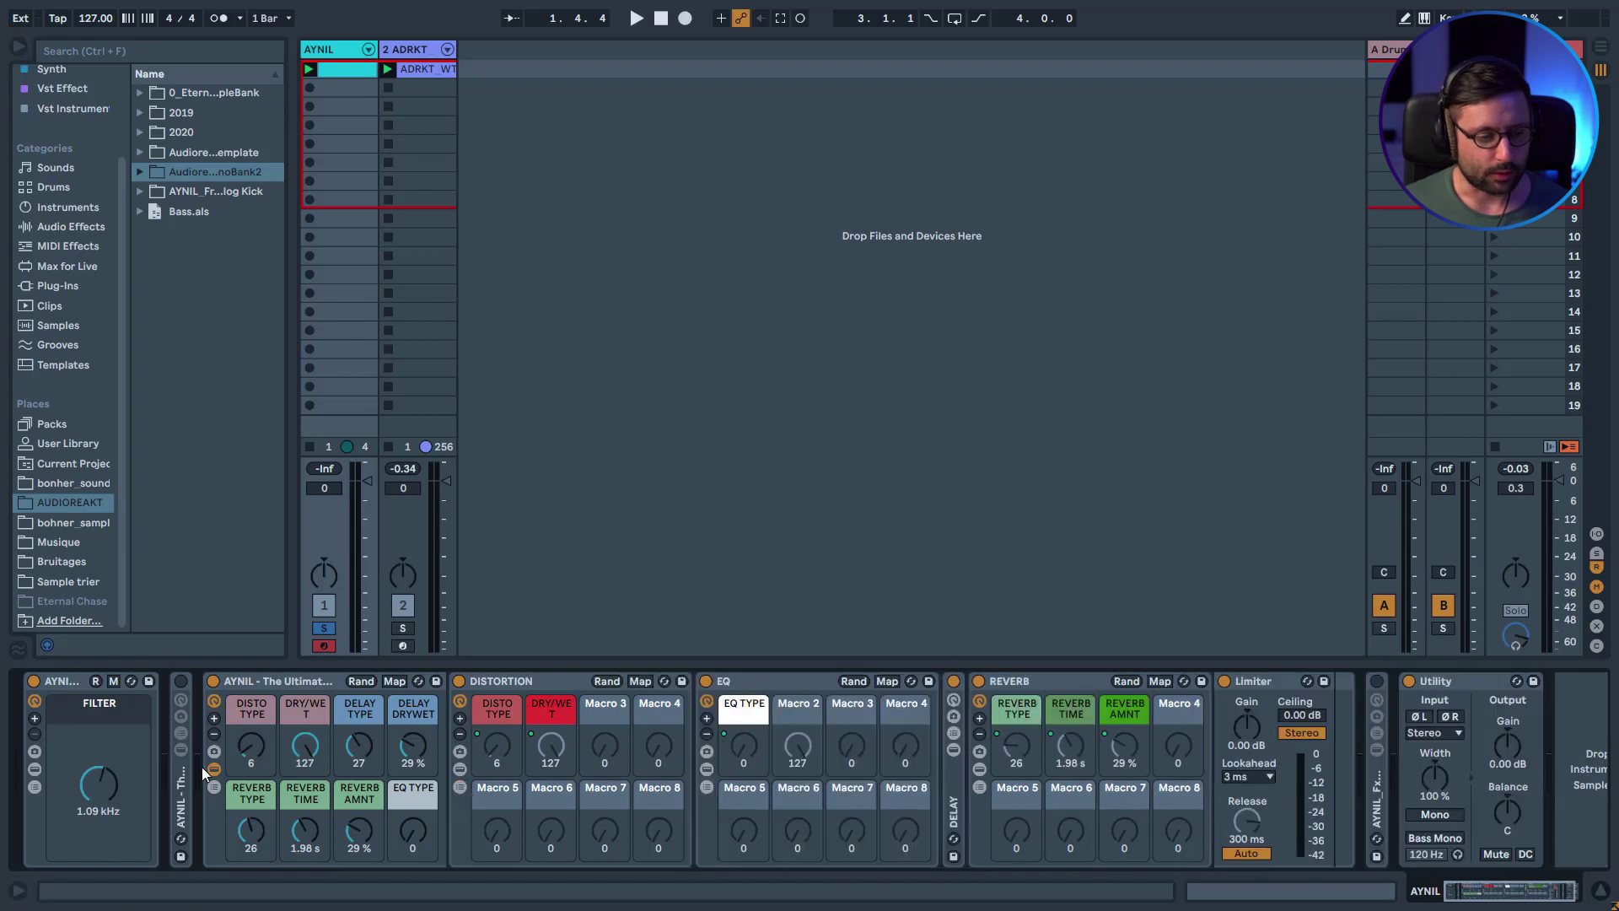
left_click(214, 769)
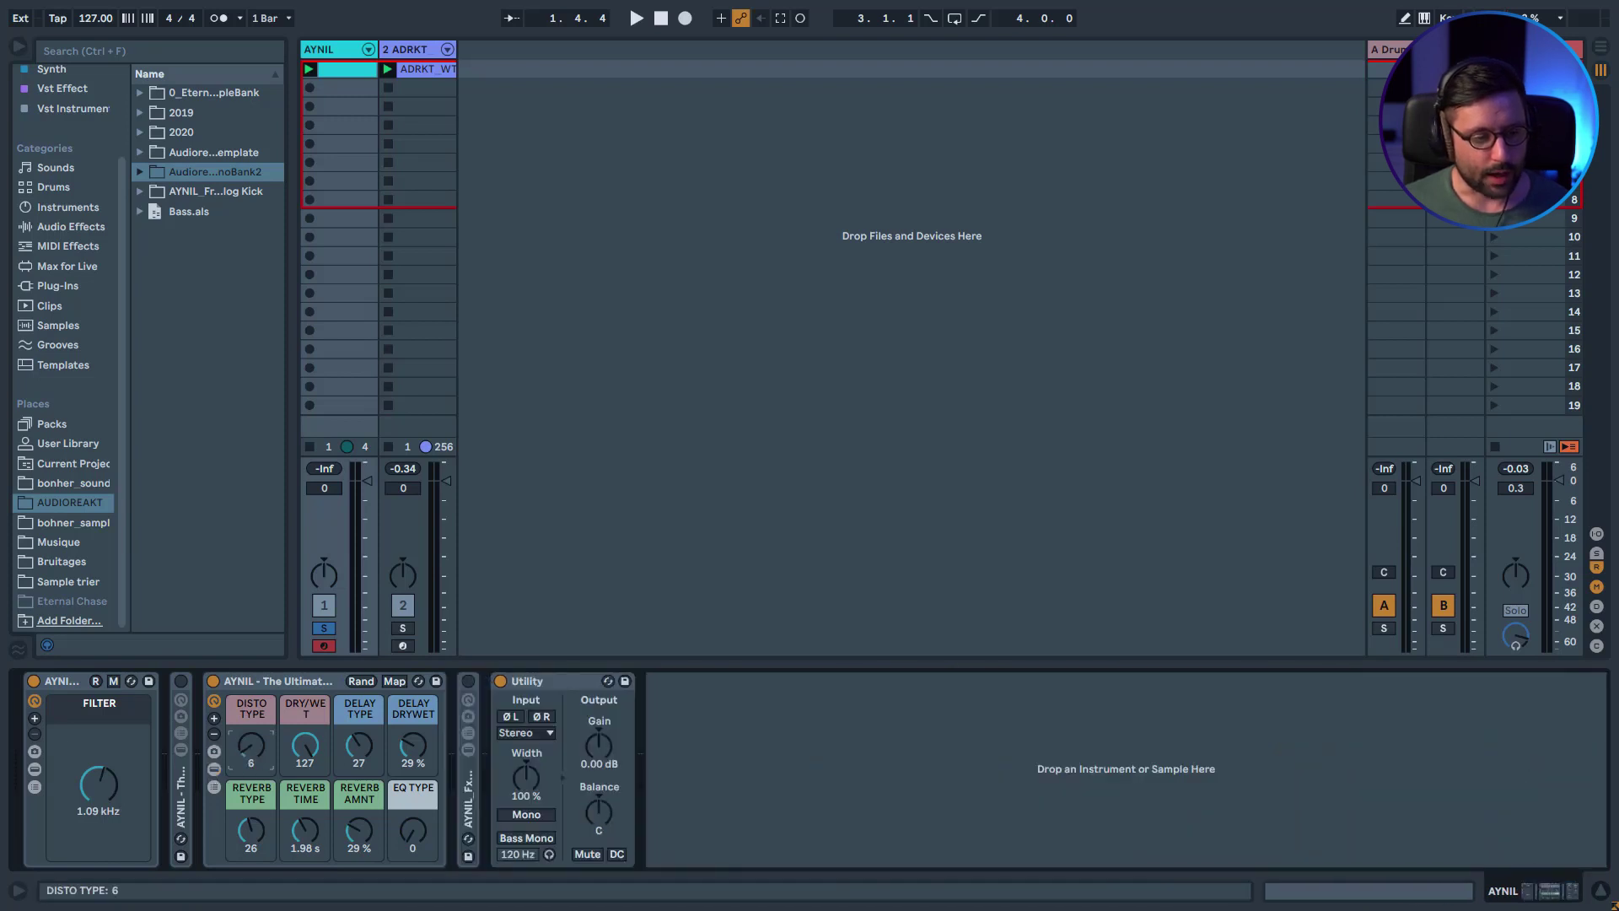
Set the Ultimate FX rack's Reverb Amnt to 83% and move Disto Type to 0 and up to 29.
mouse_move(251, 745)
left_mouse_down()
mouse_move(251, 698)
mouse_move(250, 759)
left_mouse_up()
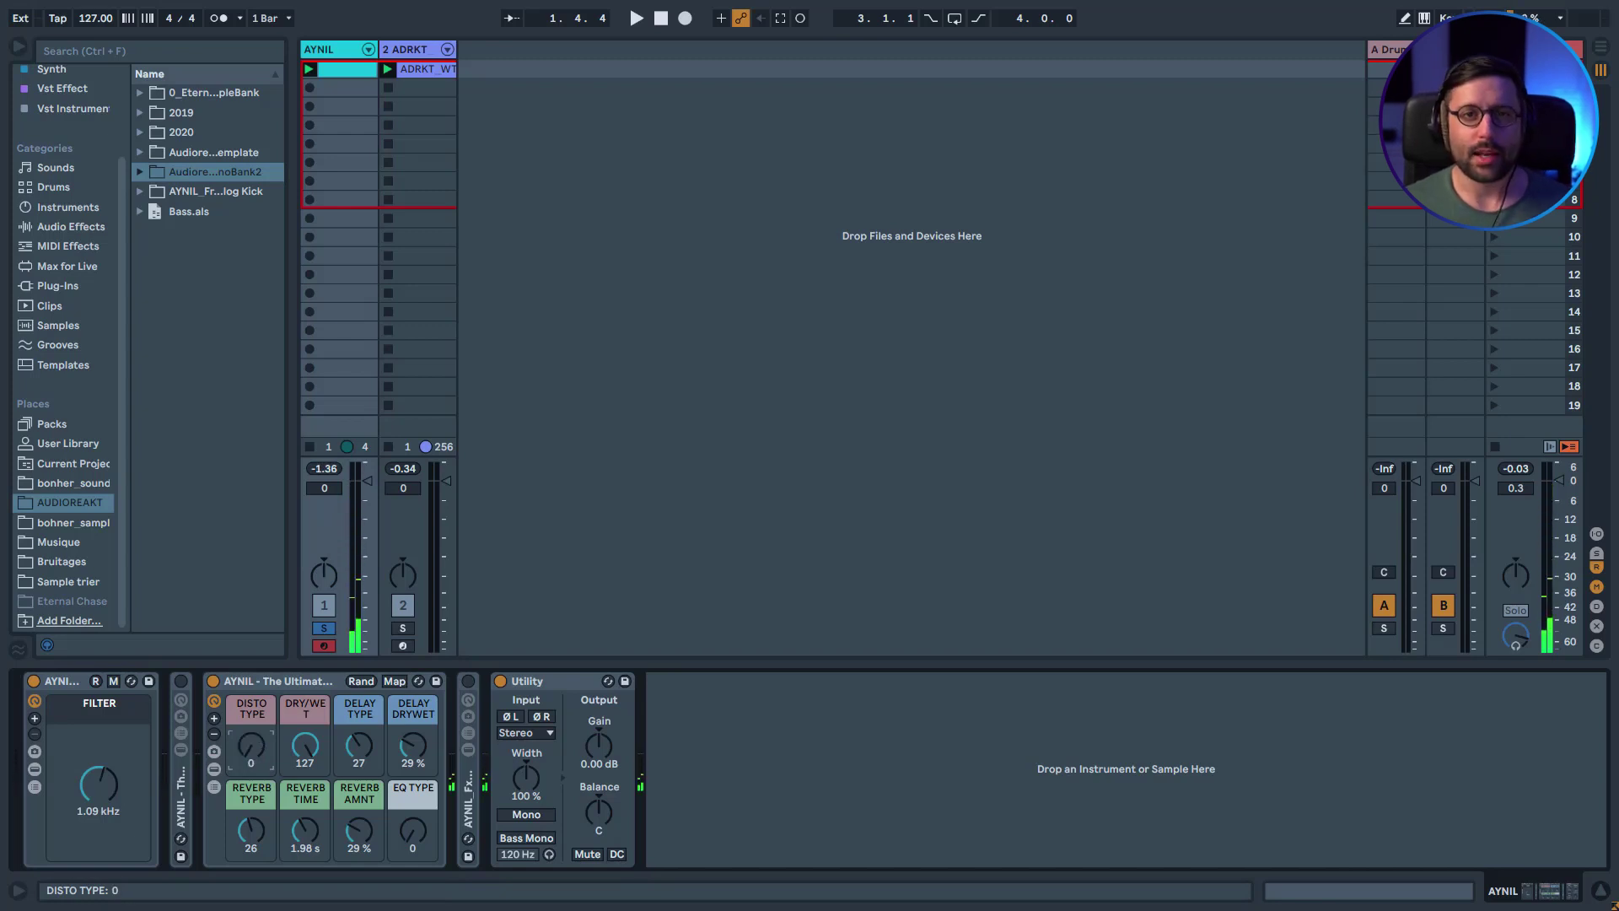
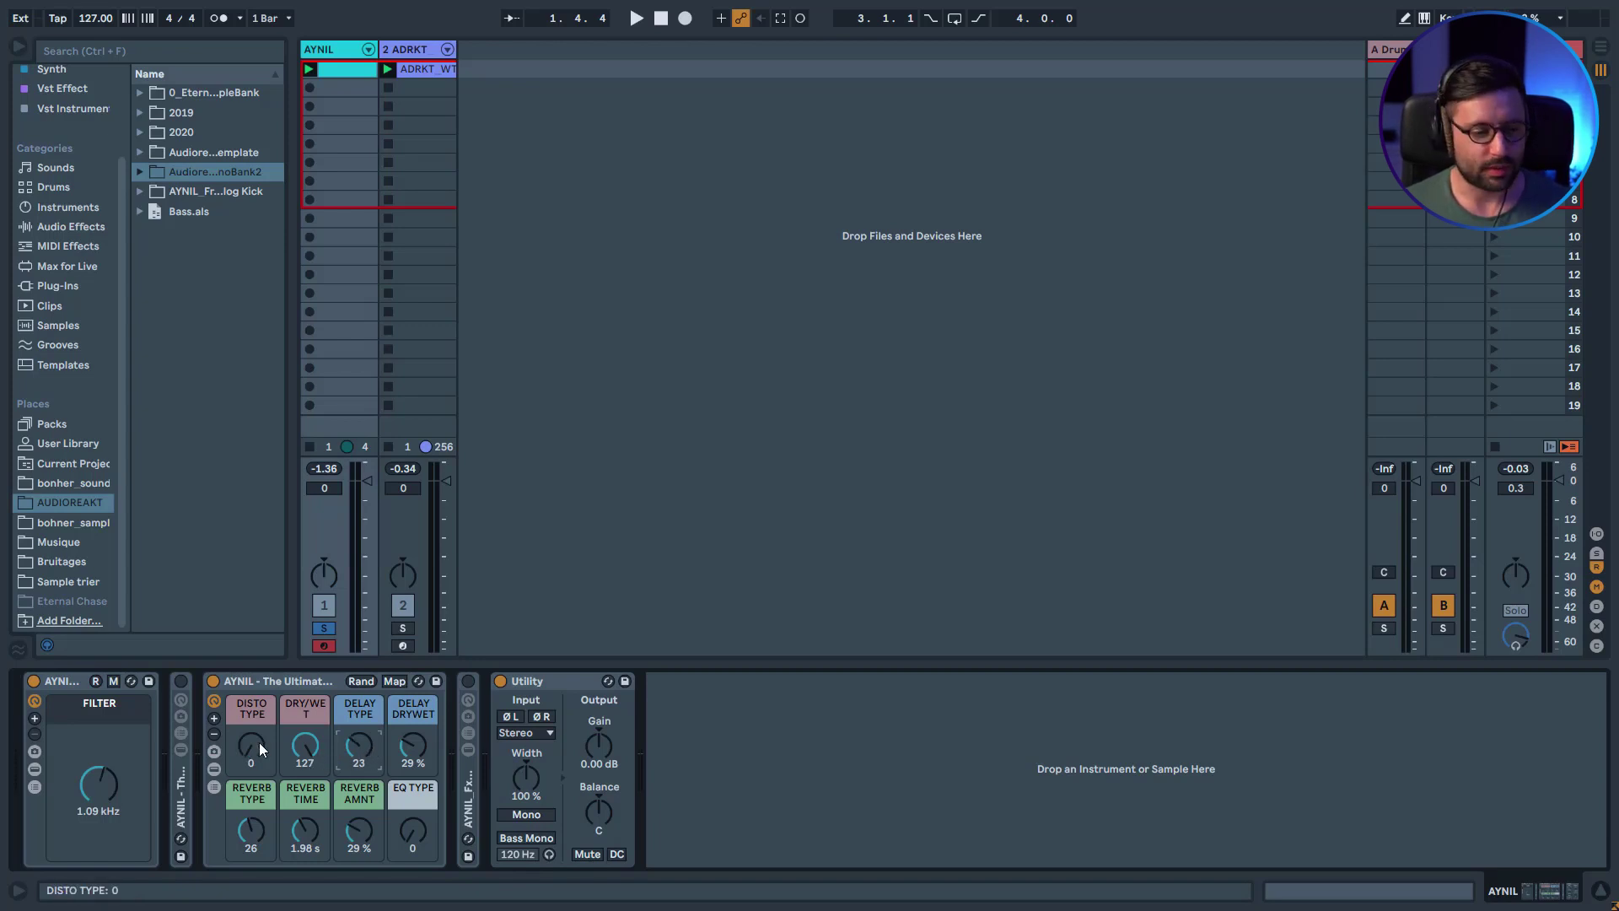
left_click_drag(359, 830, 359, 780)
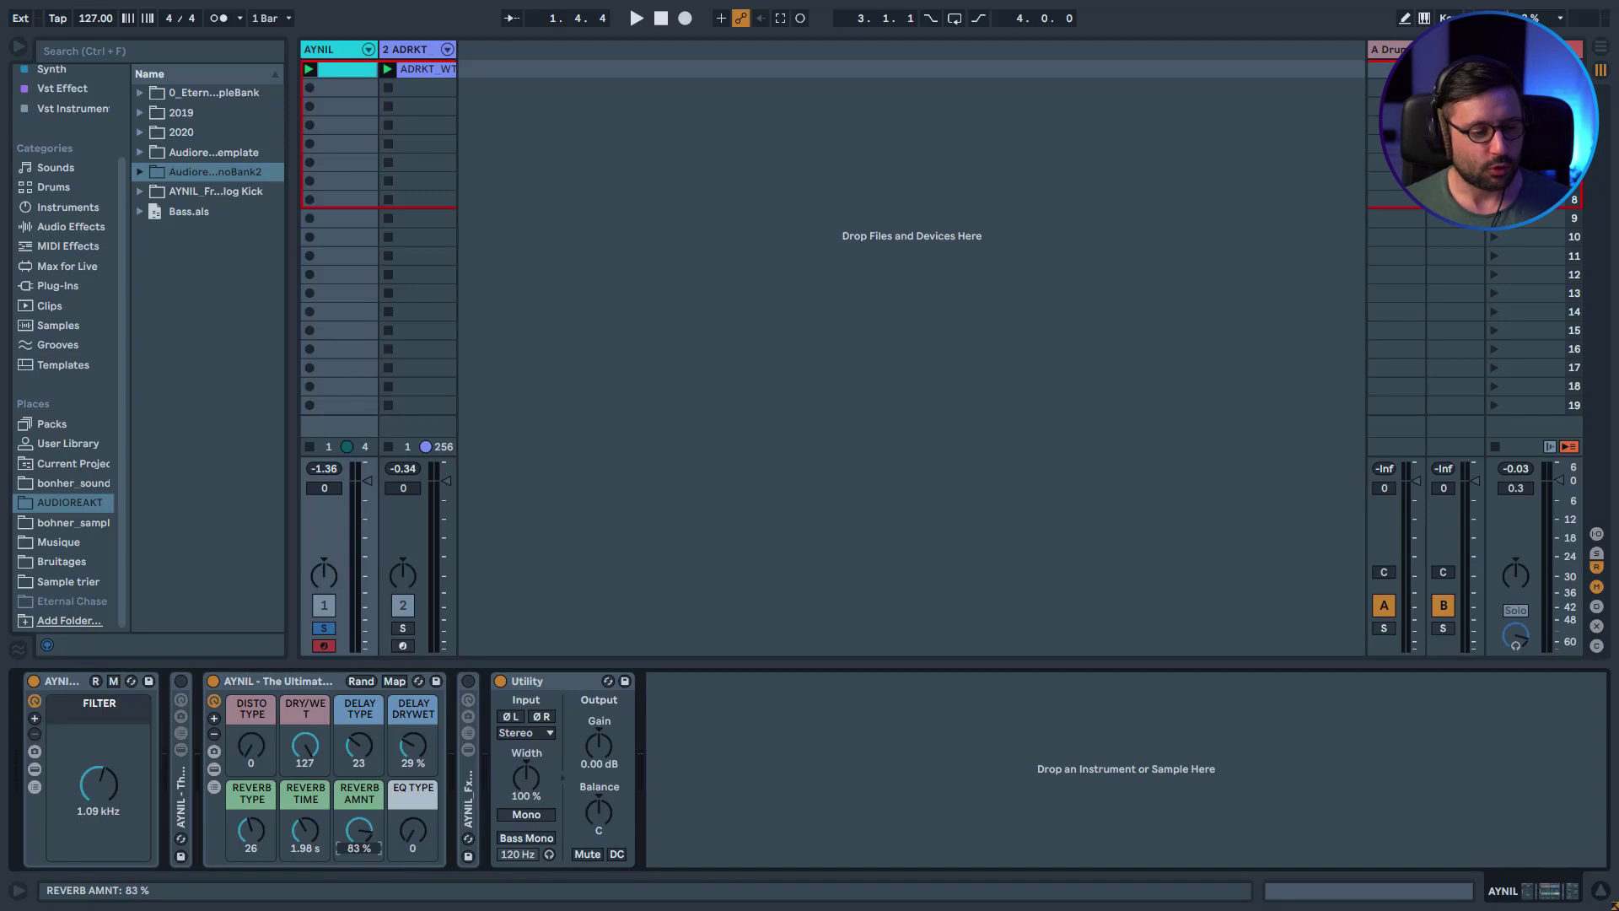
left_click_drag(262, 760, 261, 739)
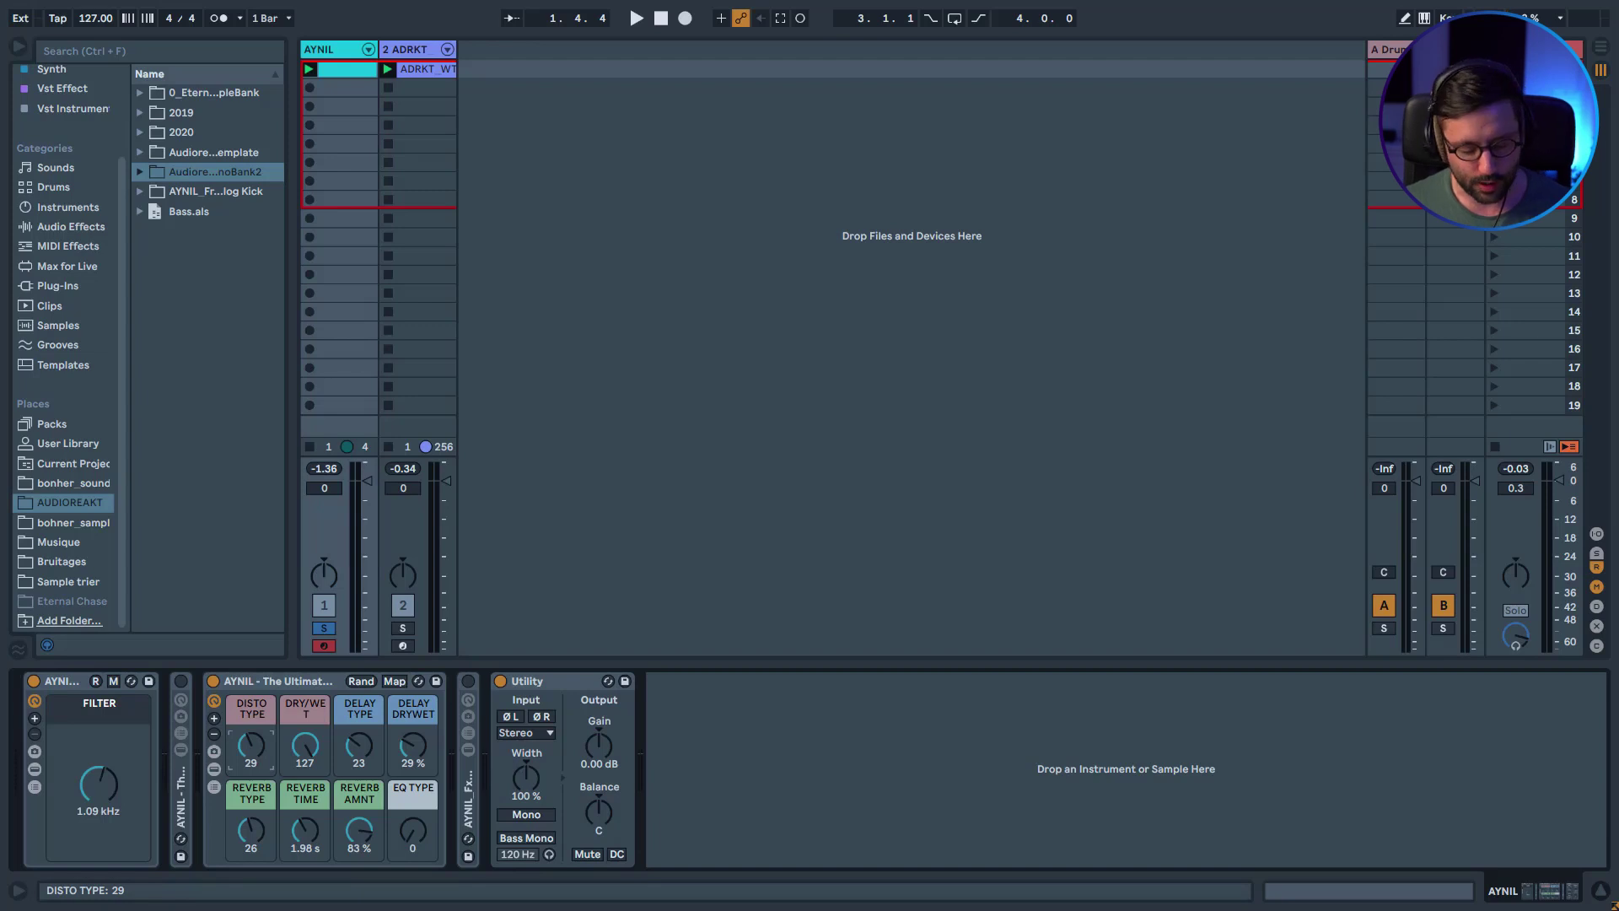
Randomize the Ultimate FX rack's macros six times while listening to the AYNIL track.
left_click(362, 681)
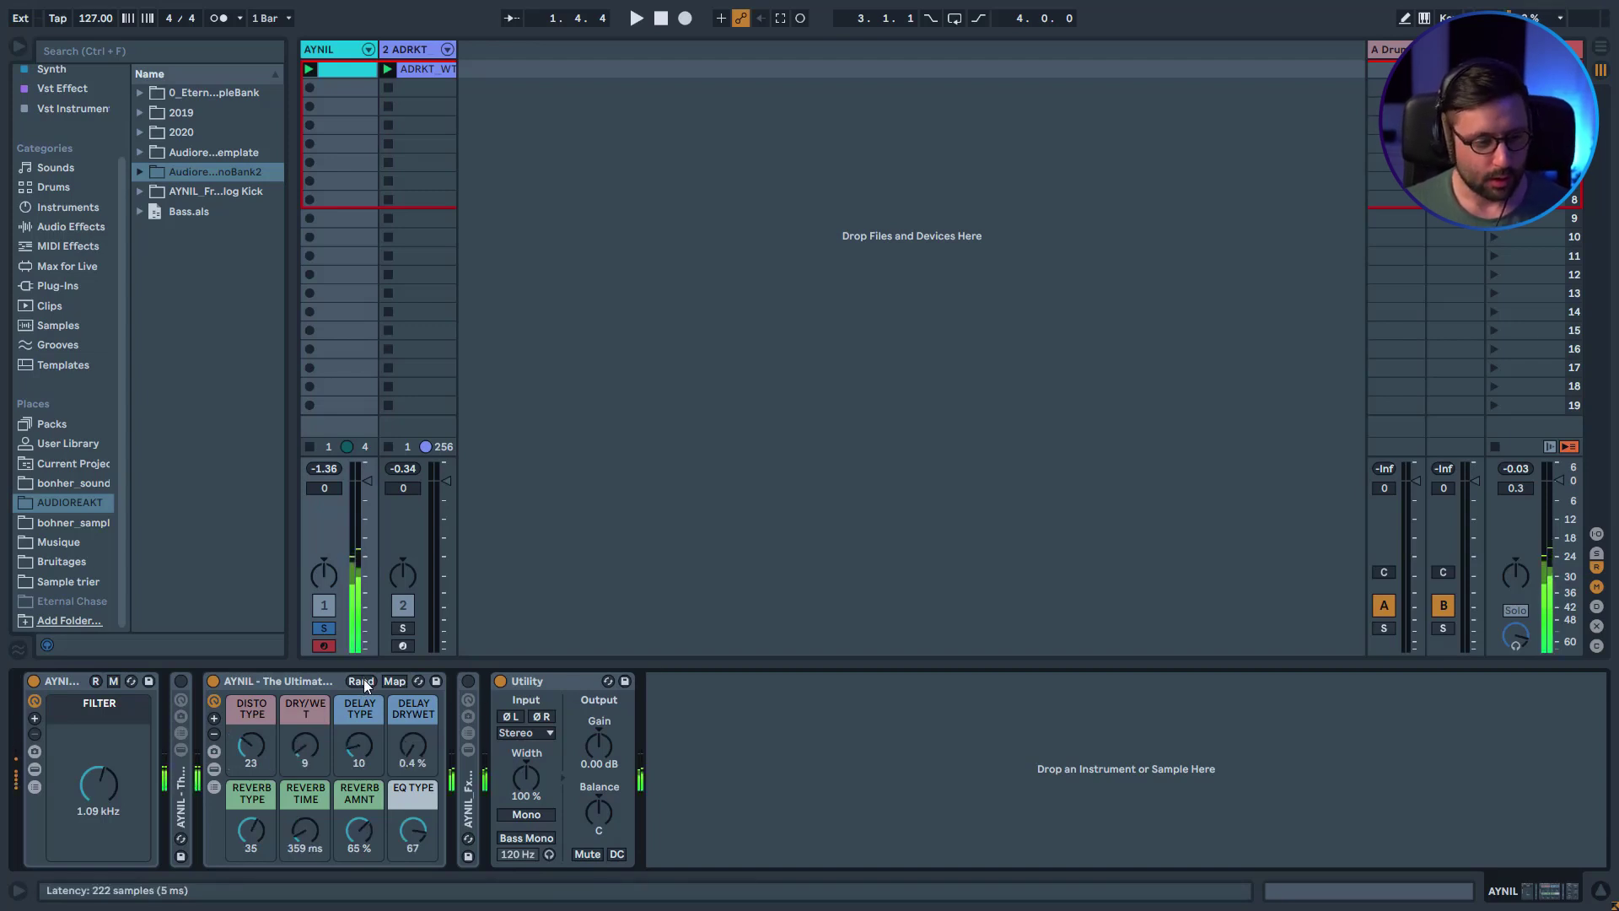
left_click(362, 683)
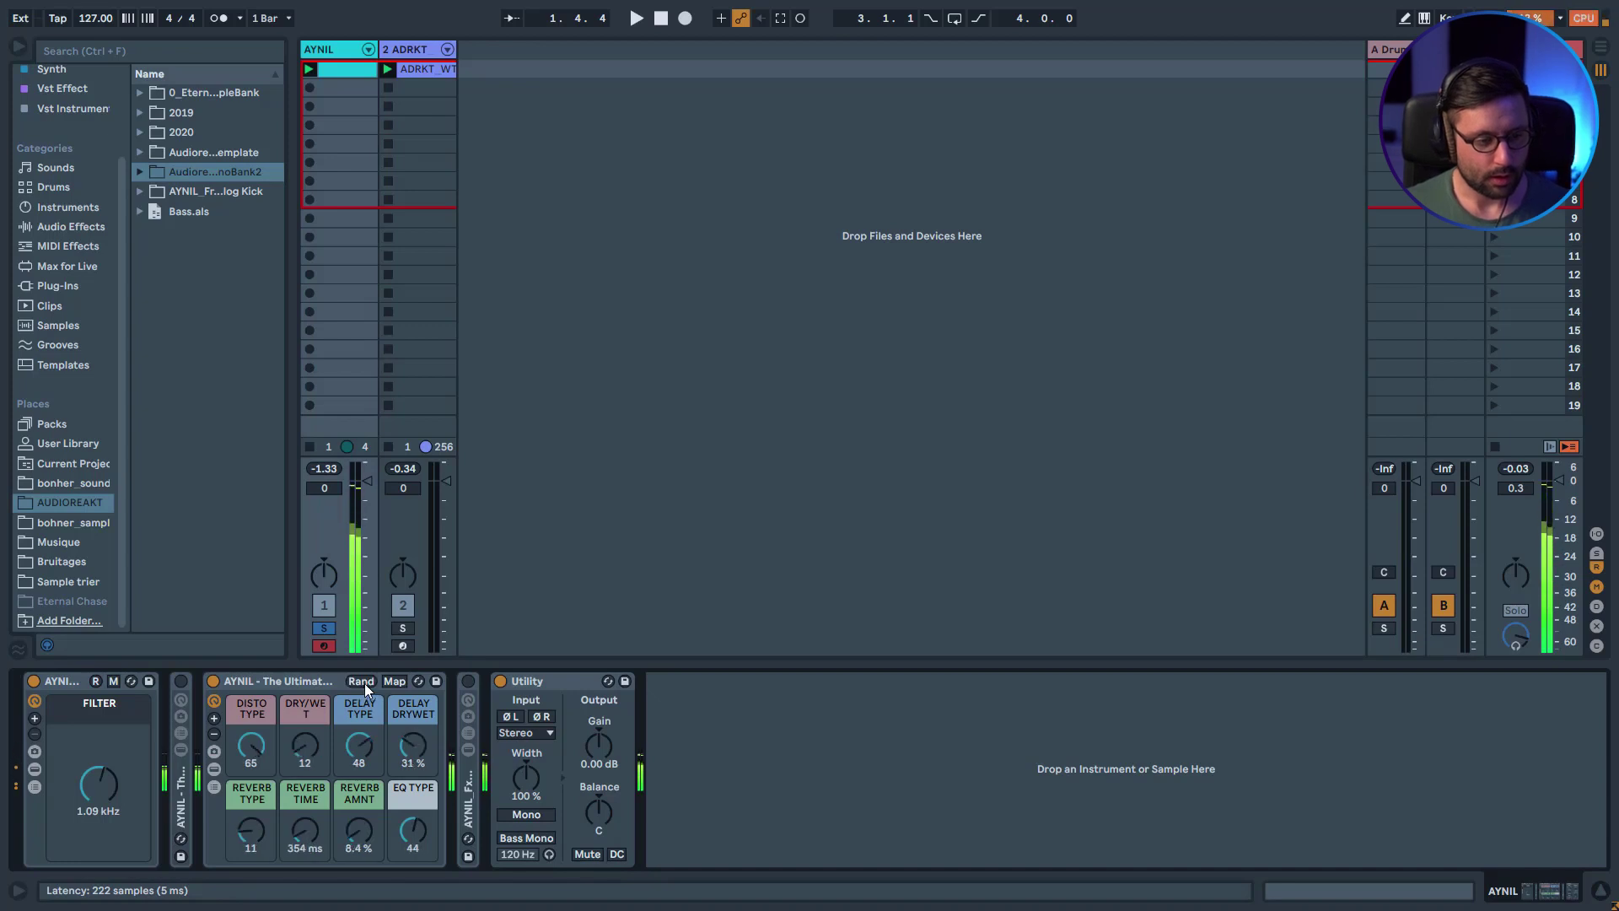
left_click(363, 682)
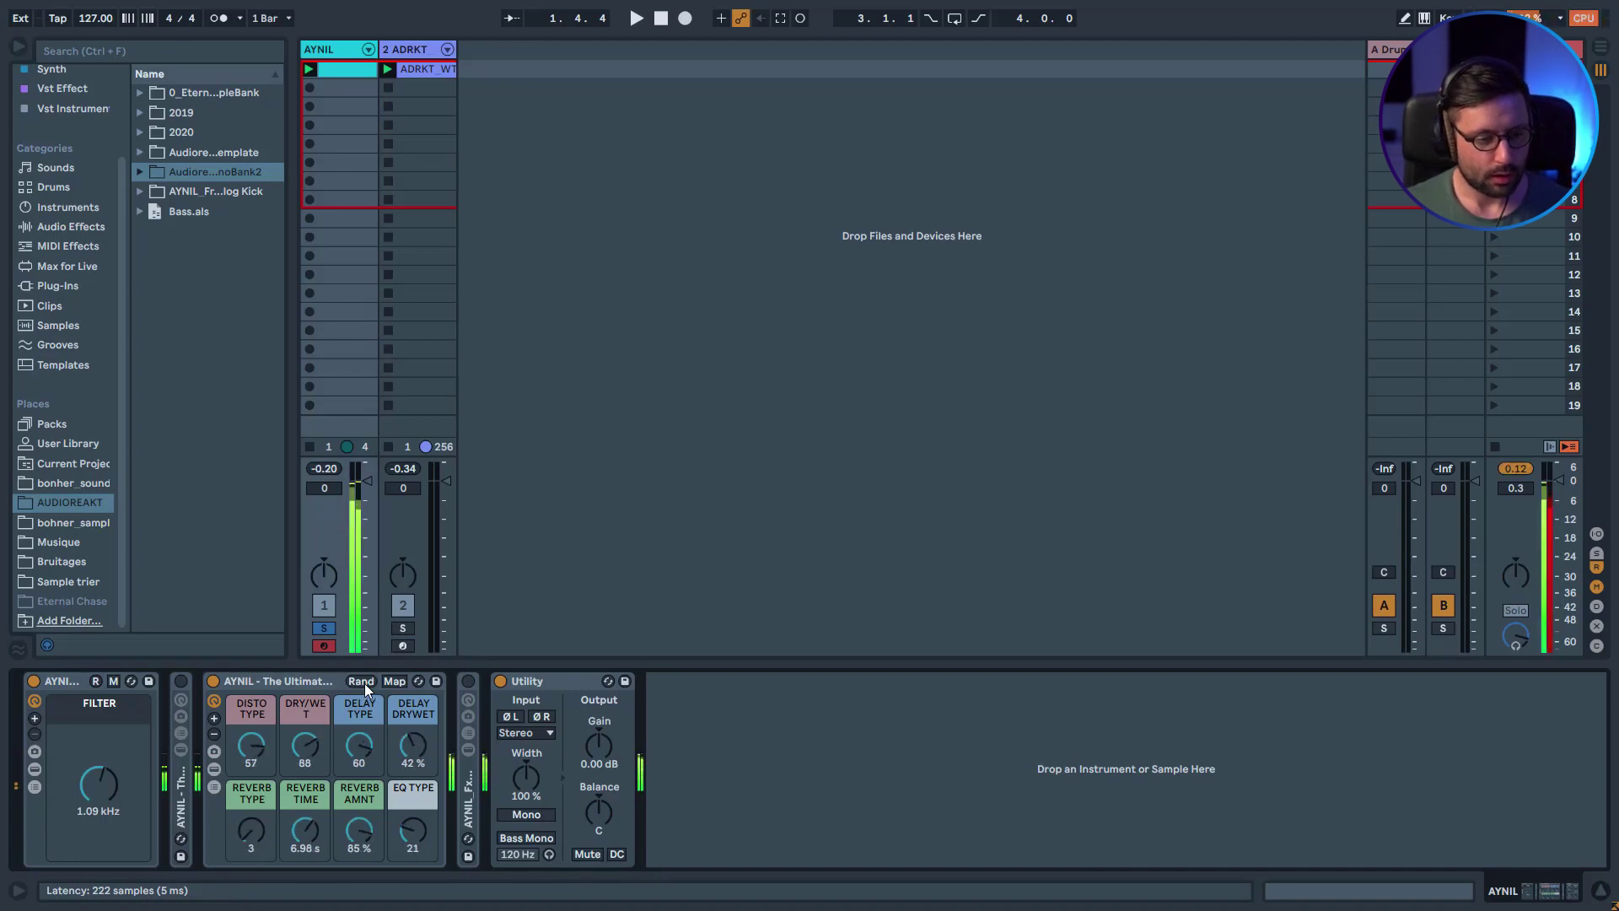
left_click(363, 682)
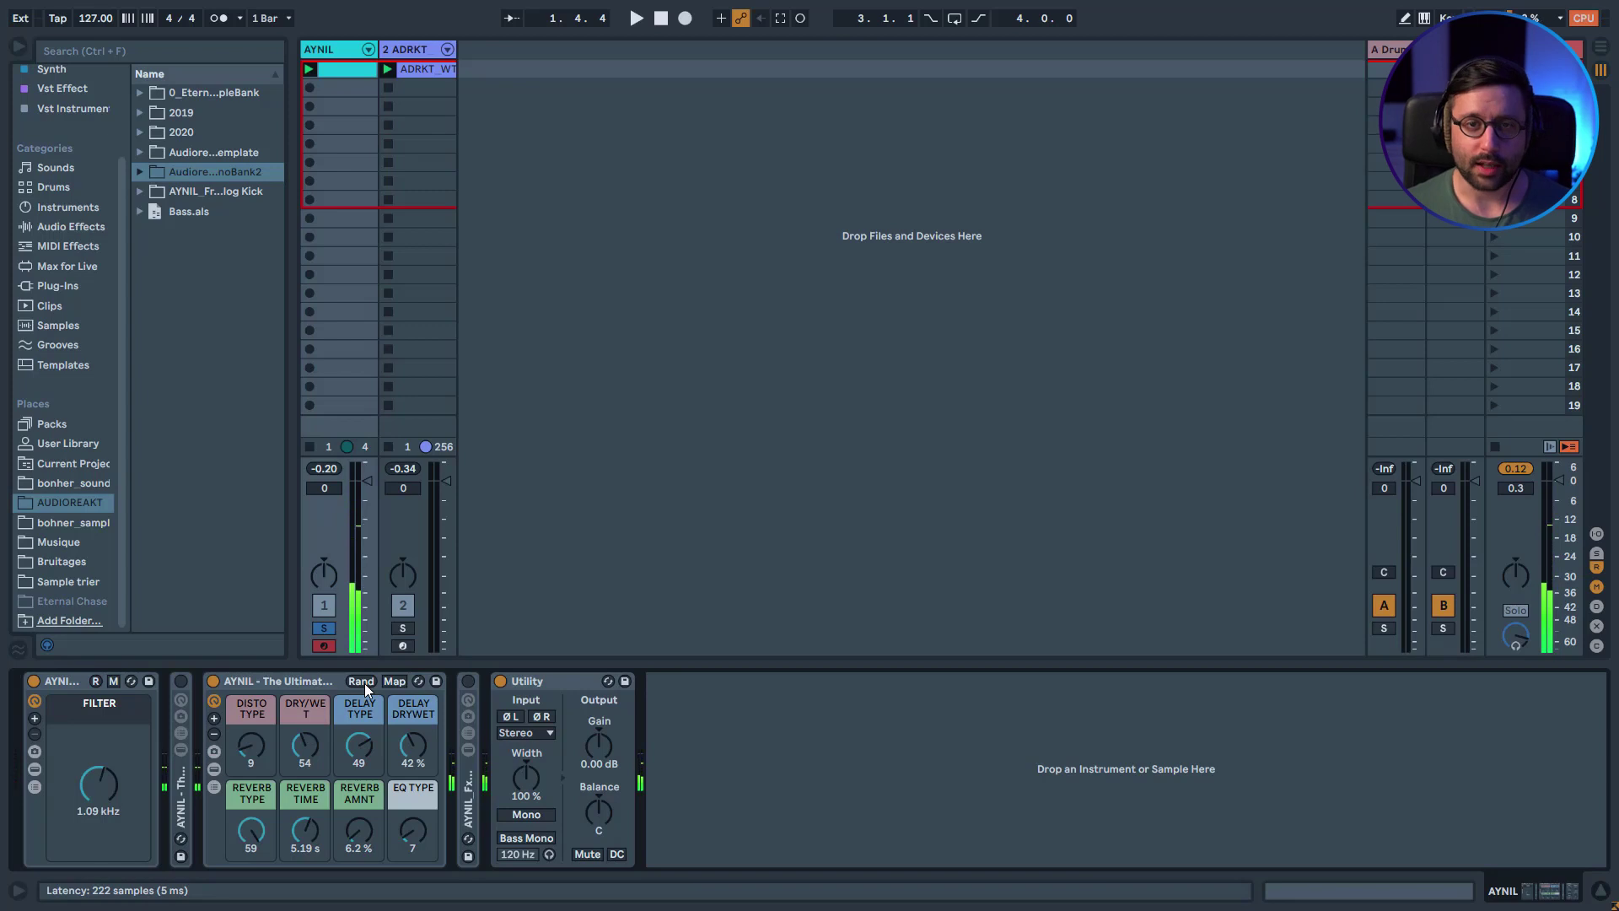
left_click(363, 681)
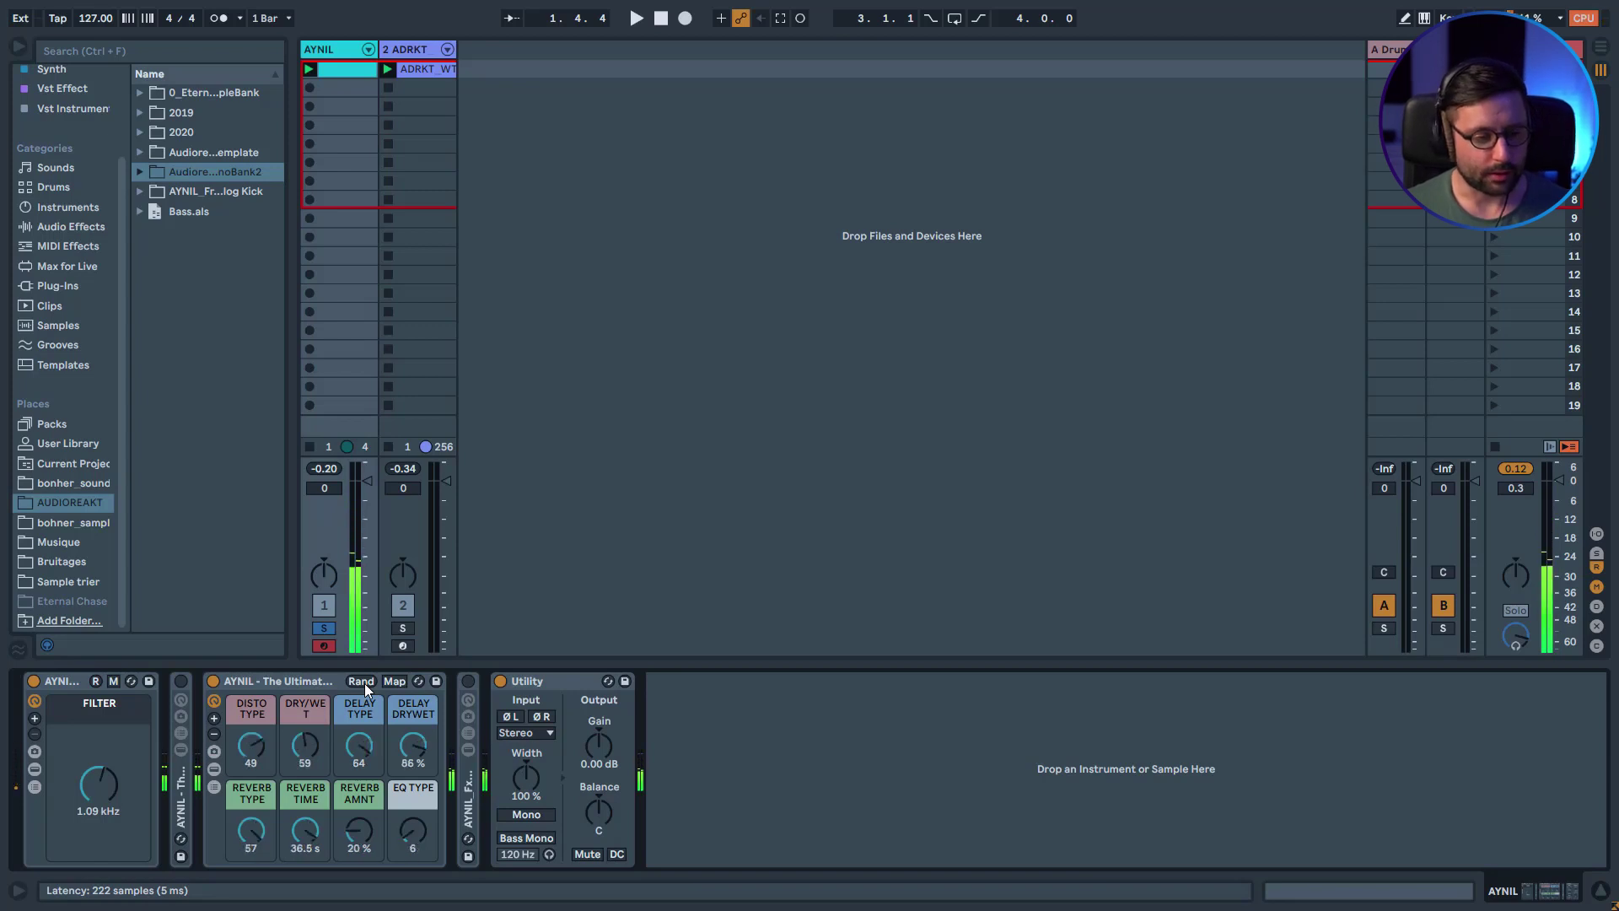
left_click(363, 681)
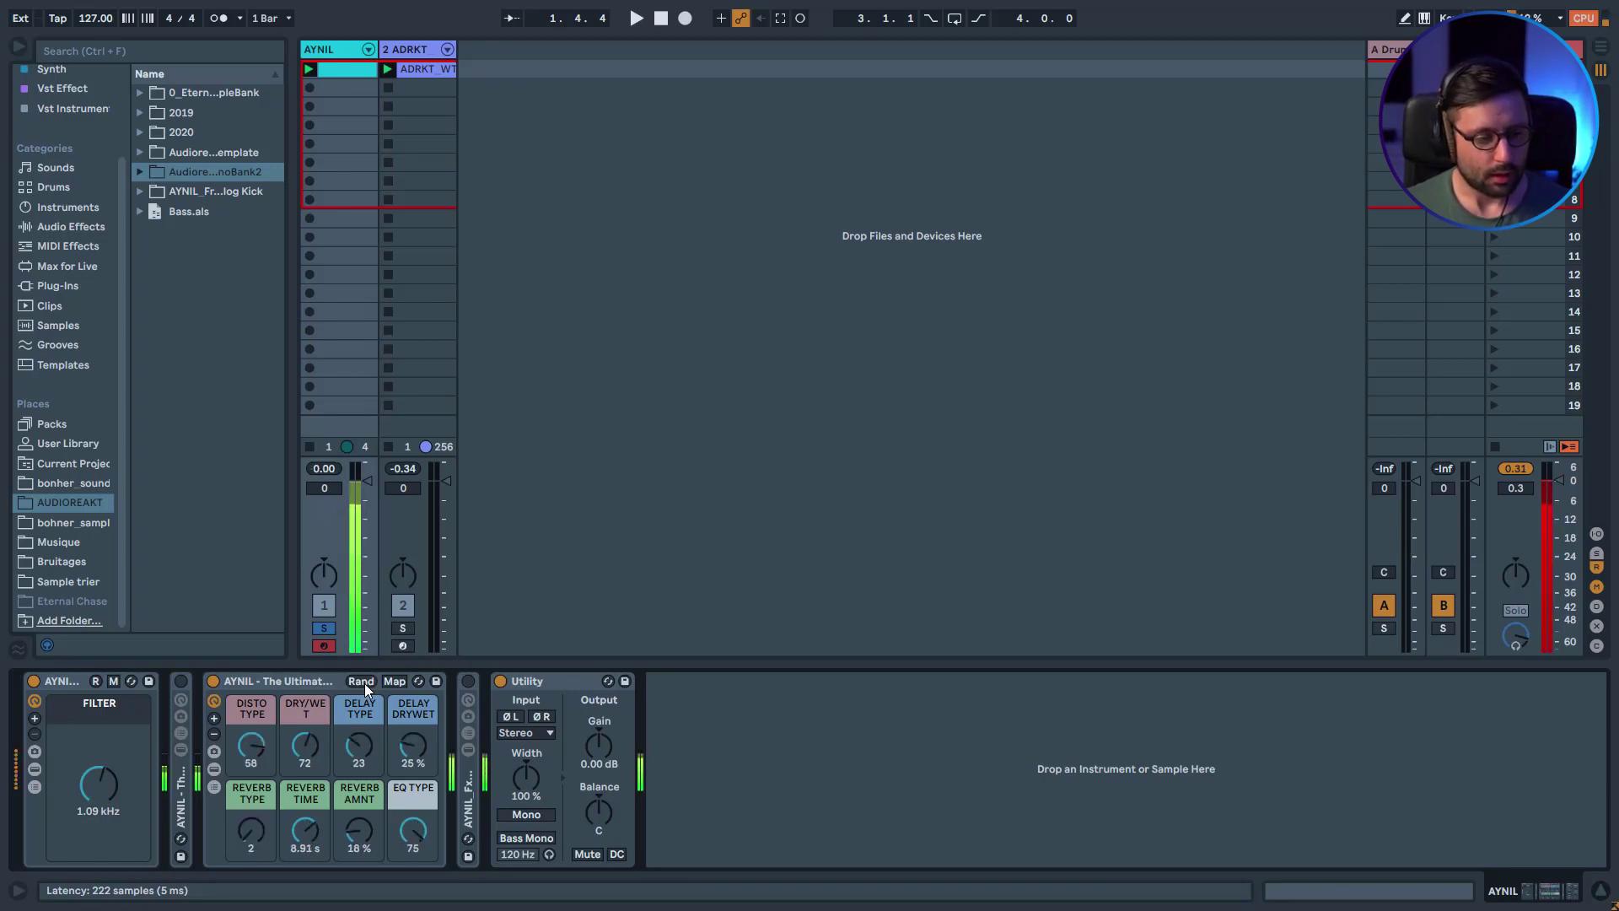
Show the Ultimate FX rack's macro variations, audition Variations 1, 3, 5 and 7, and recall Variation 1.
left_click(216, 752)
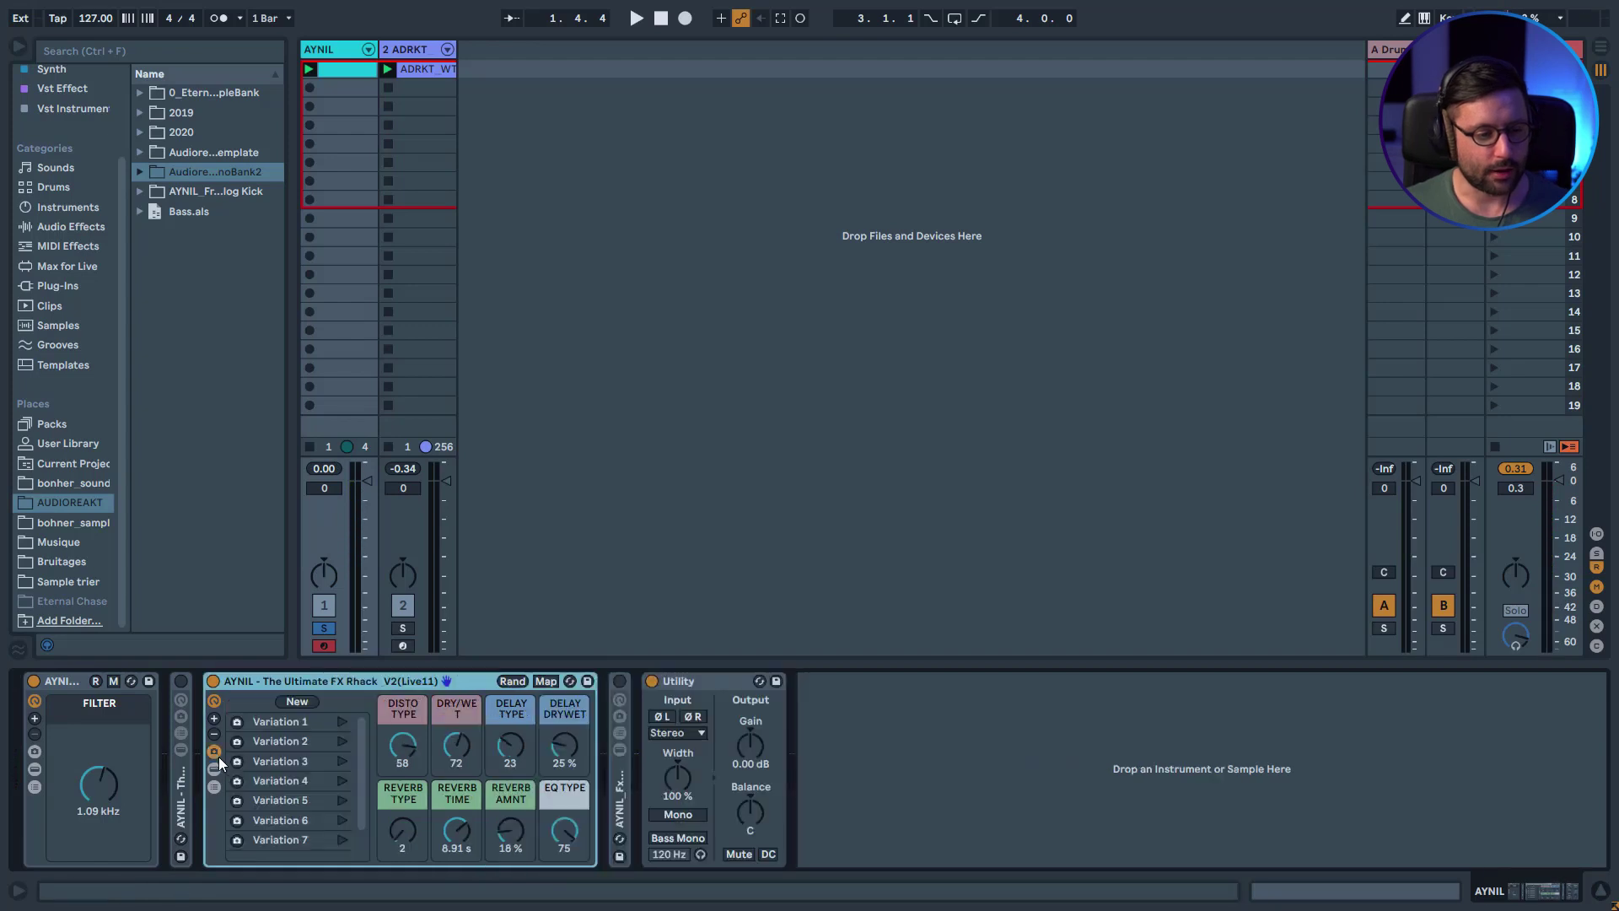
left_click(341, 721)
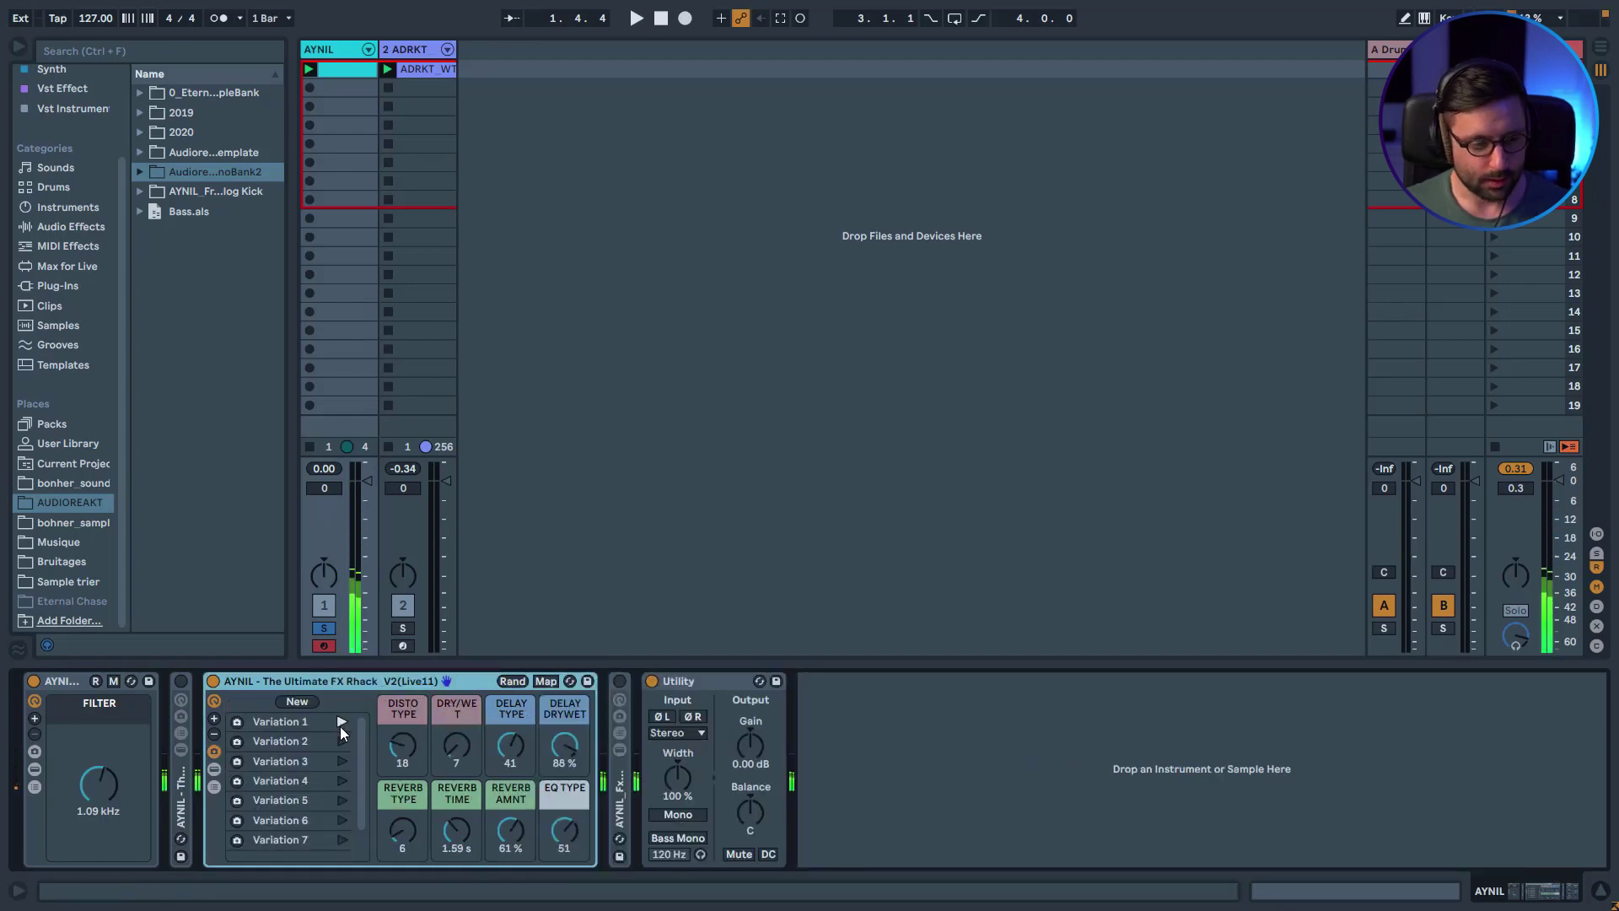
left_click(339, 761)
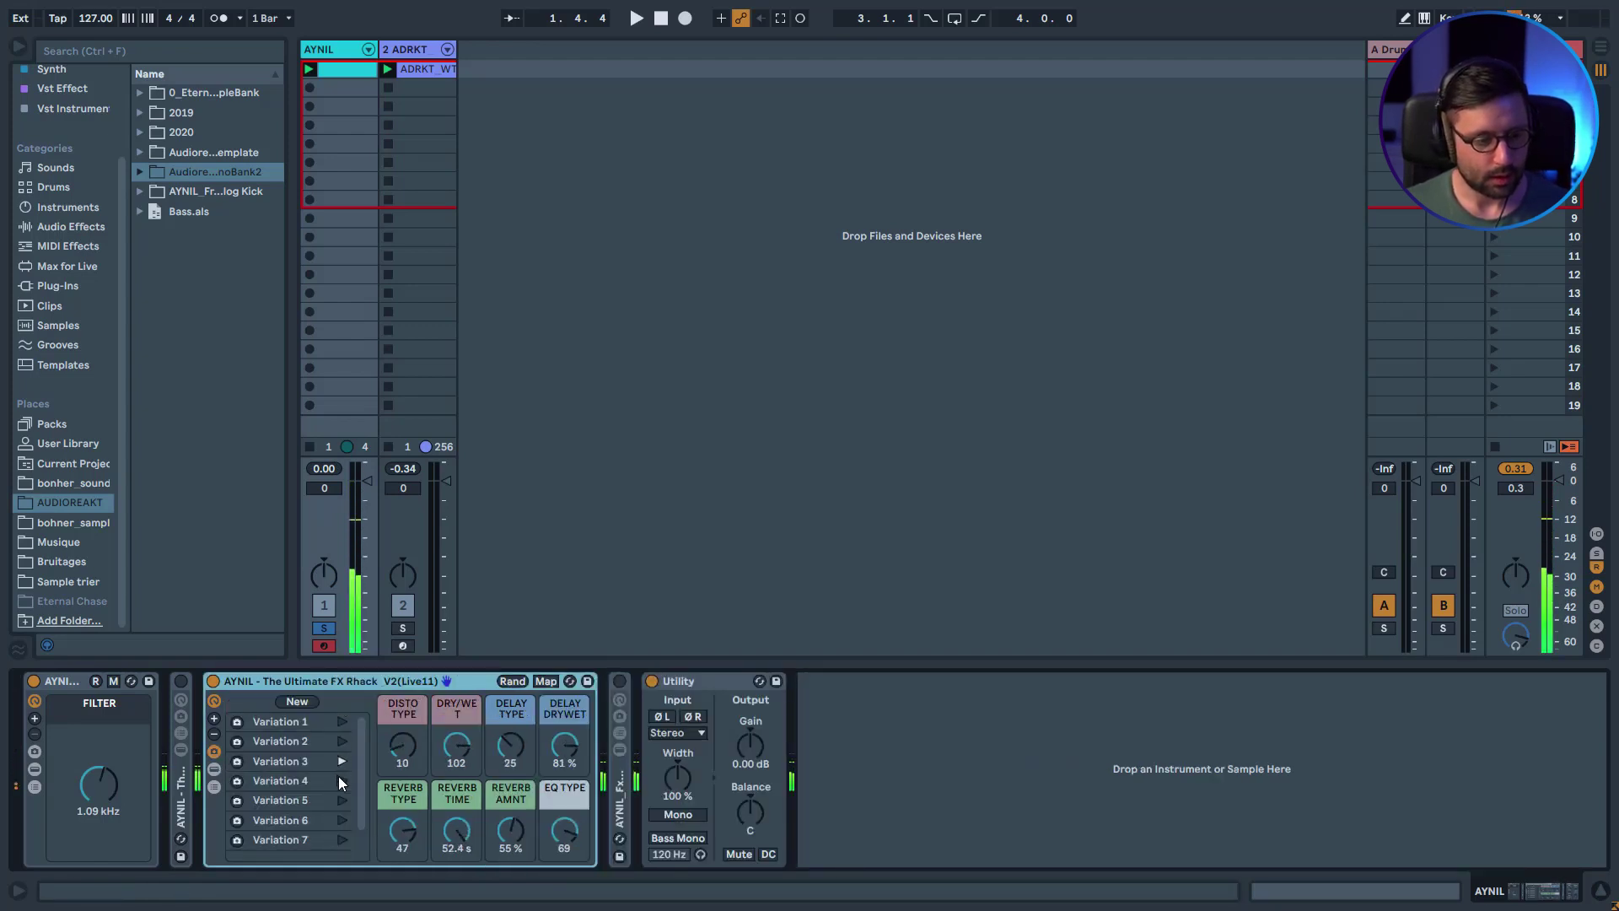
left_click(341, 798)
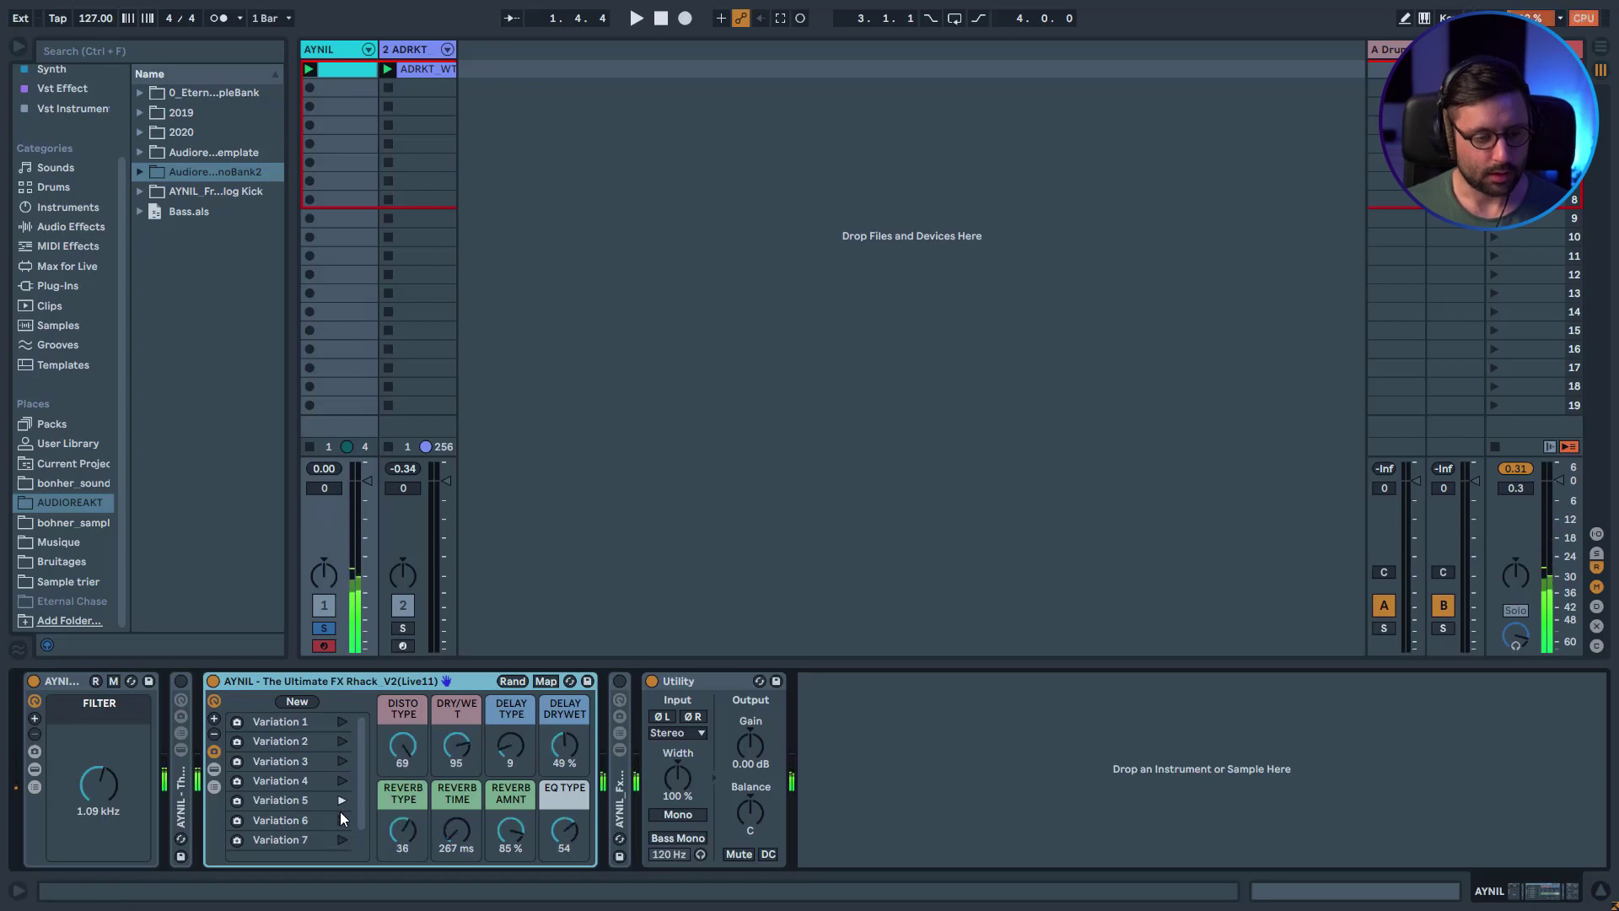
left_click(341, 839)
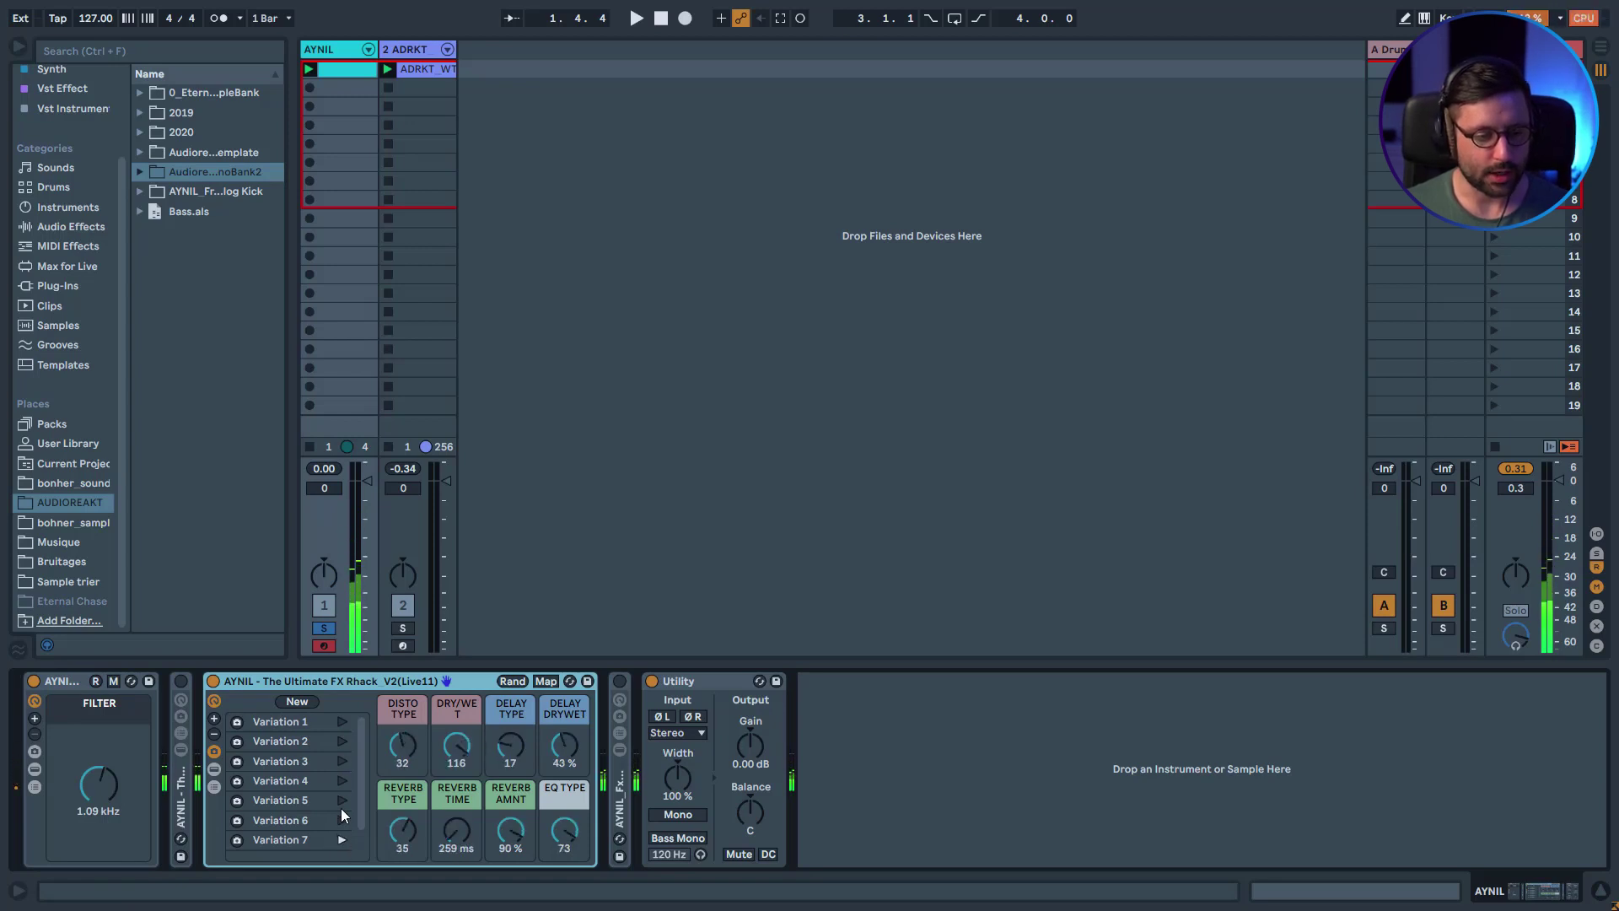
left_click(337, 722)
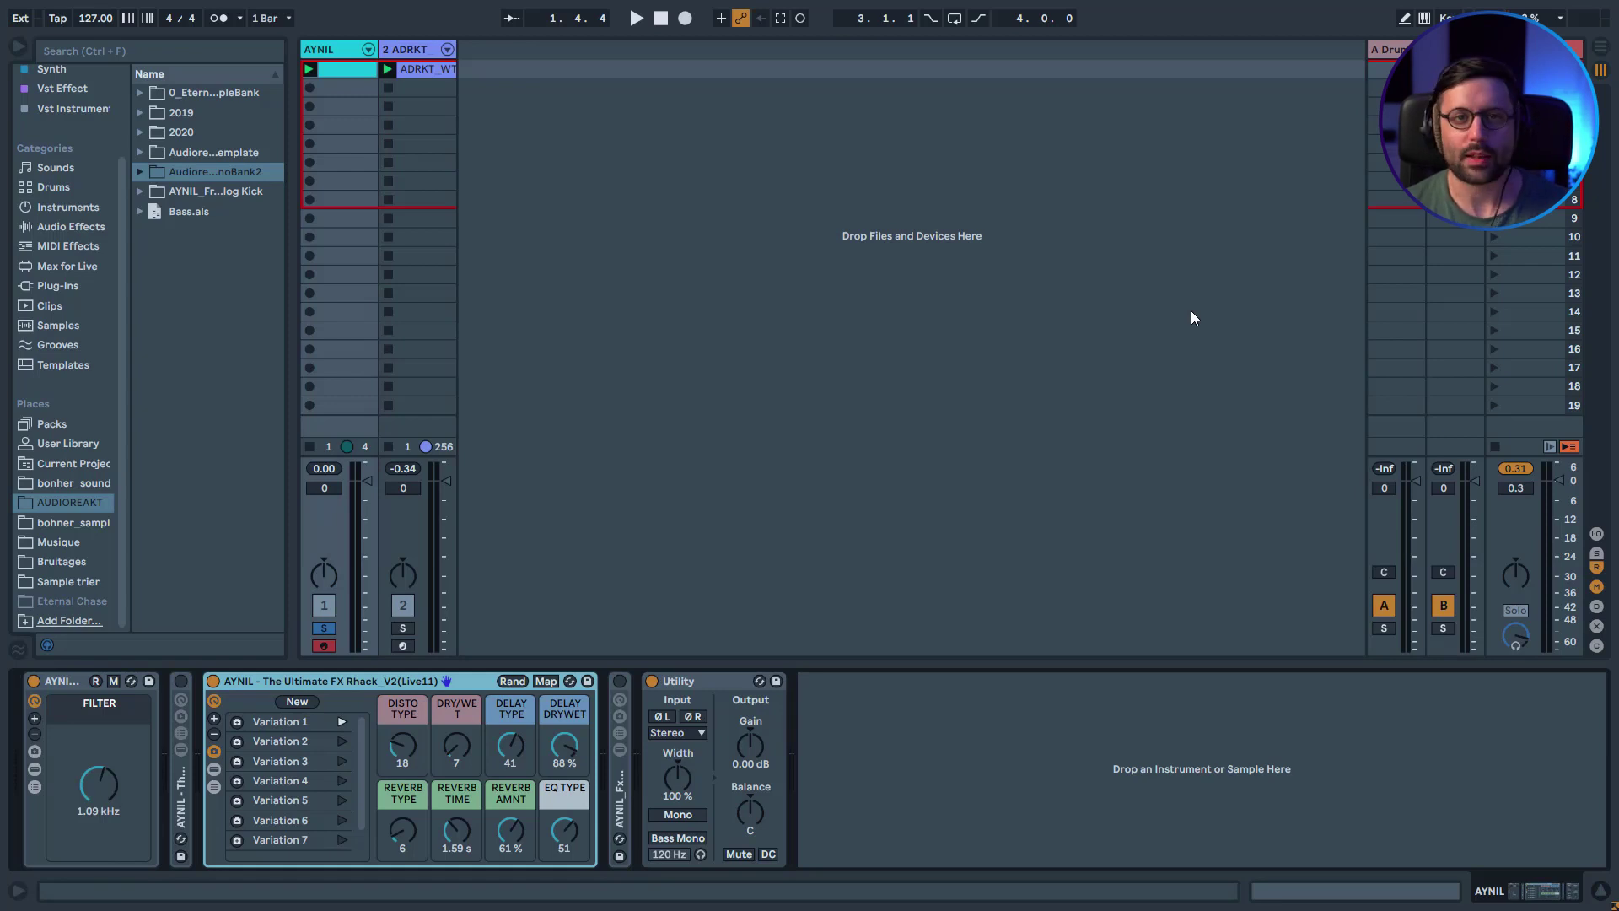
Insert a new MIDI track after the ADRKT track and load the Operator instrument before its EQ Eight.
key("Right")
key("ctrl+shift+t")
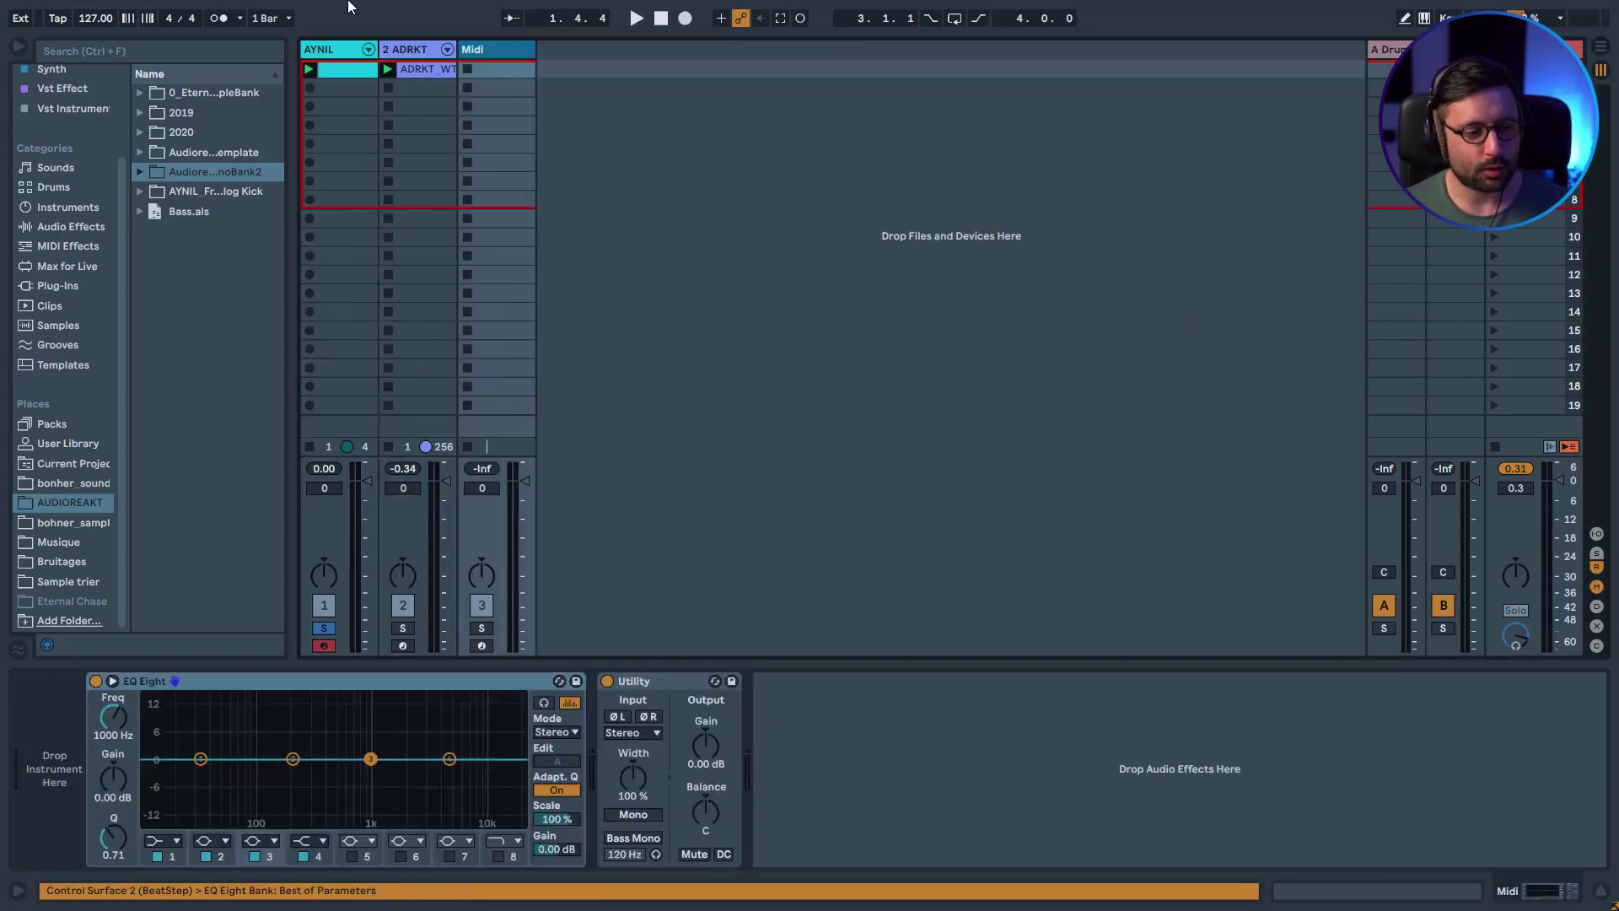
left_click(65, 209)
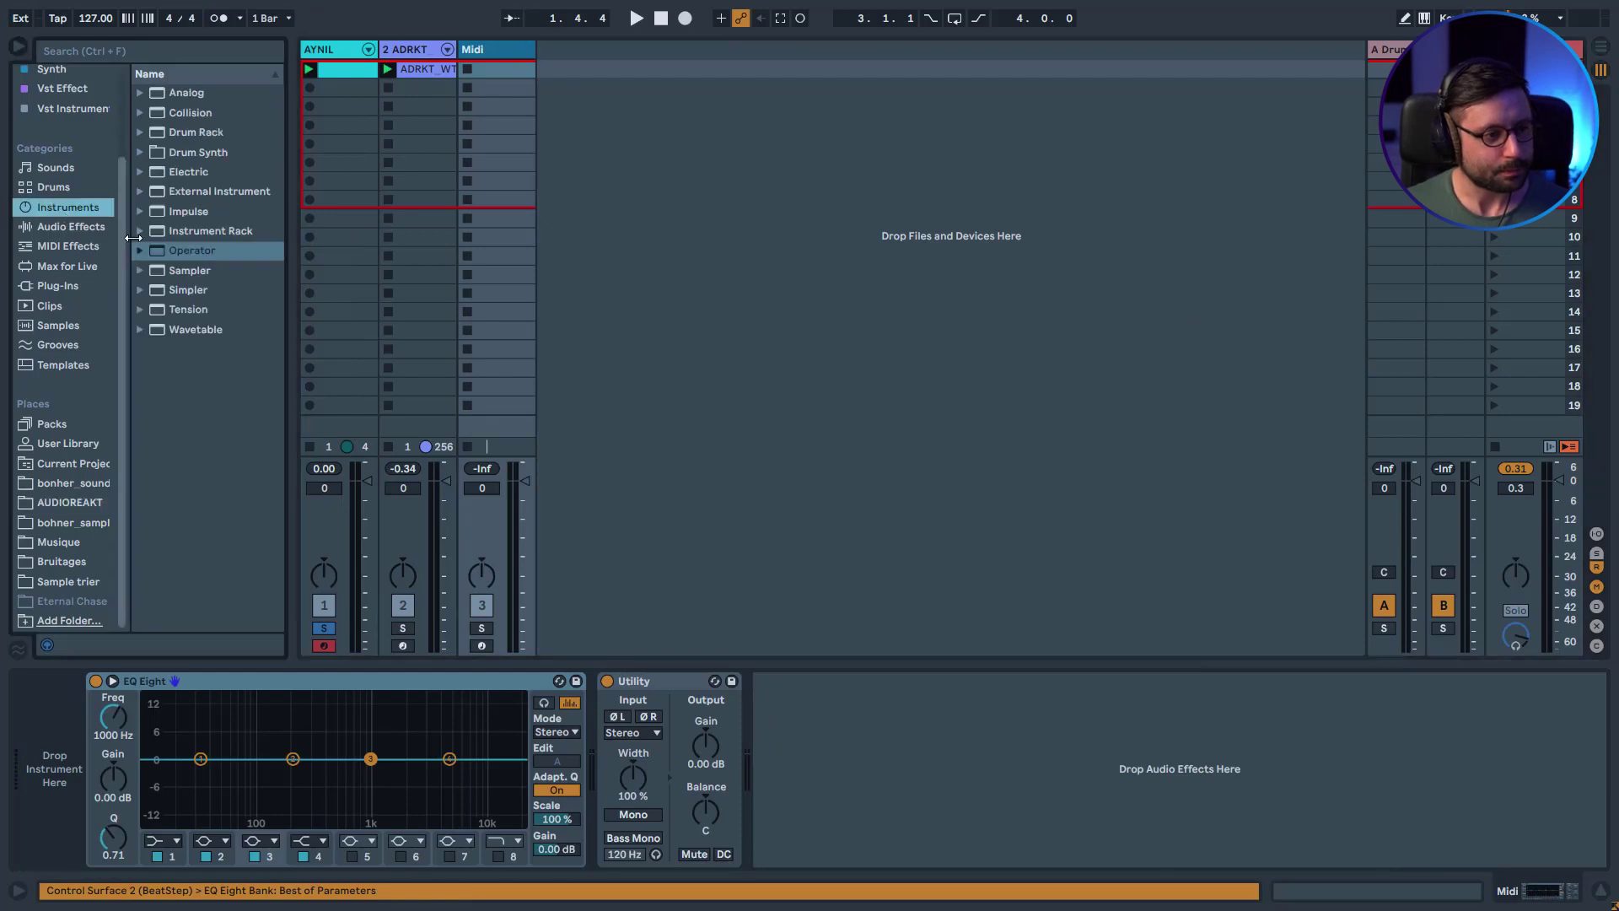
left_click_drag(200, 256, 56, 755)
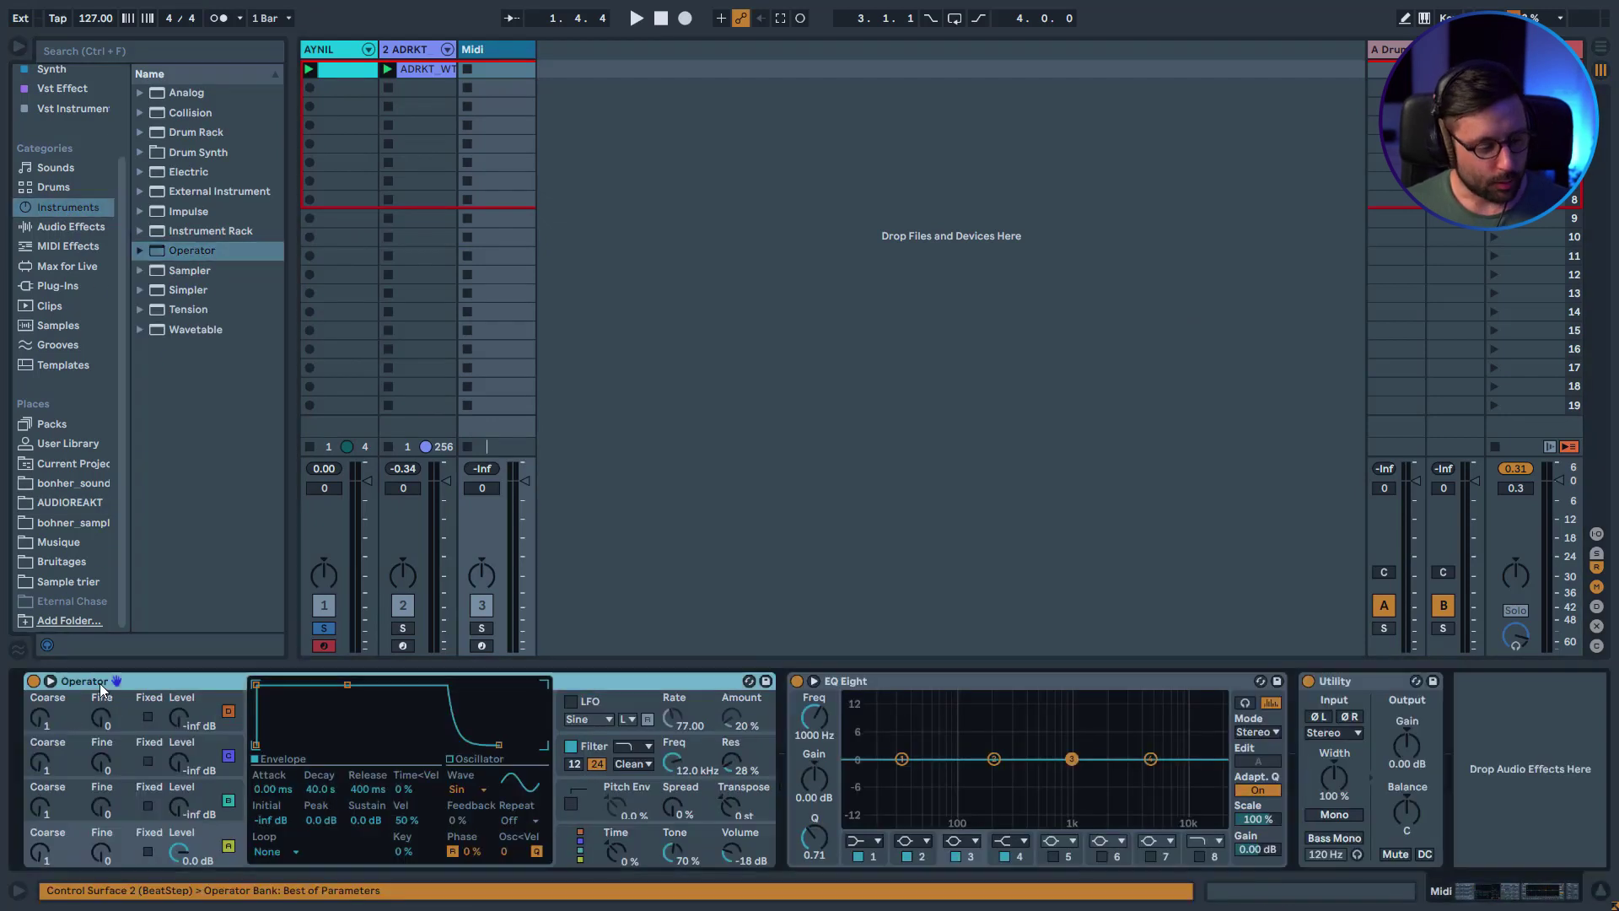
Group Operator into an Instrument Rack, show its macro controls and increase them to 16.
key("ctrl+g")
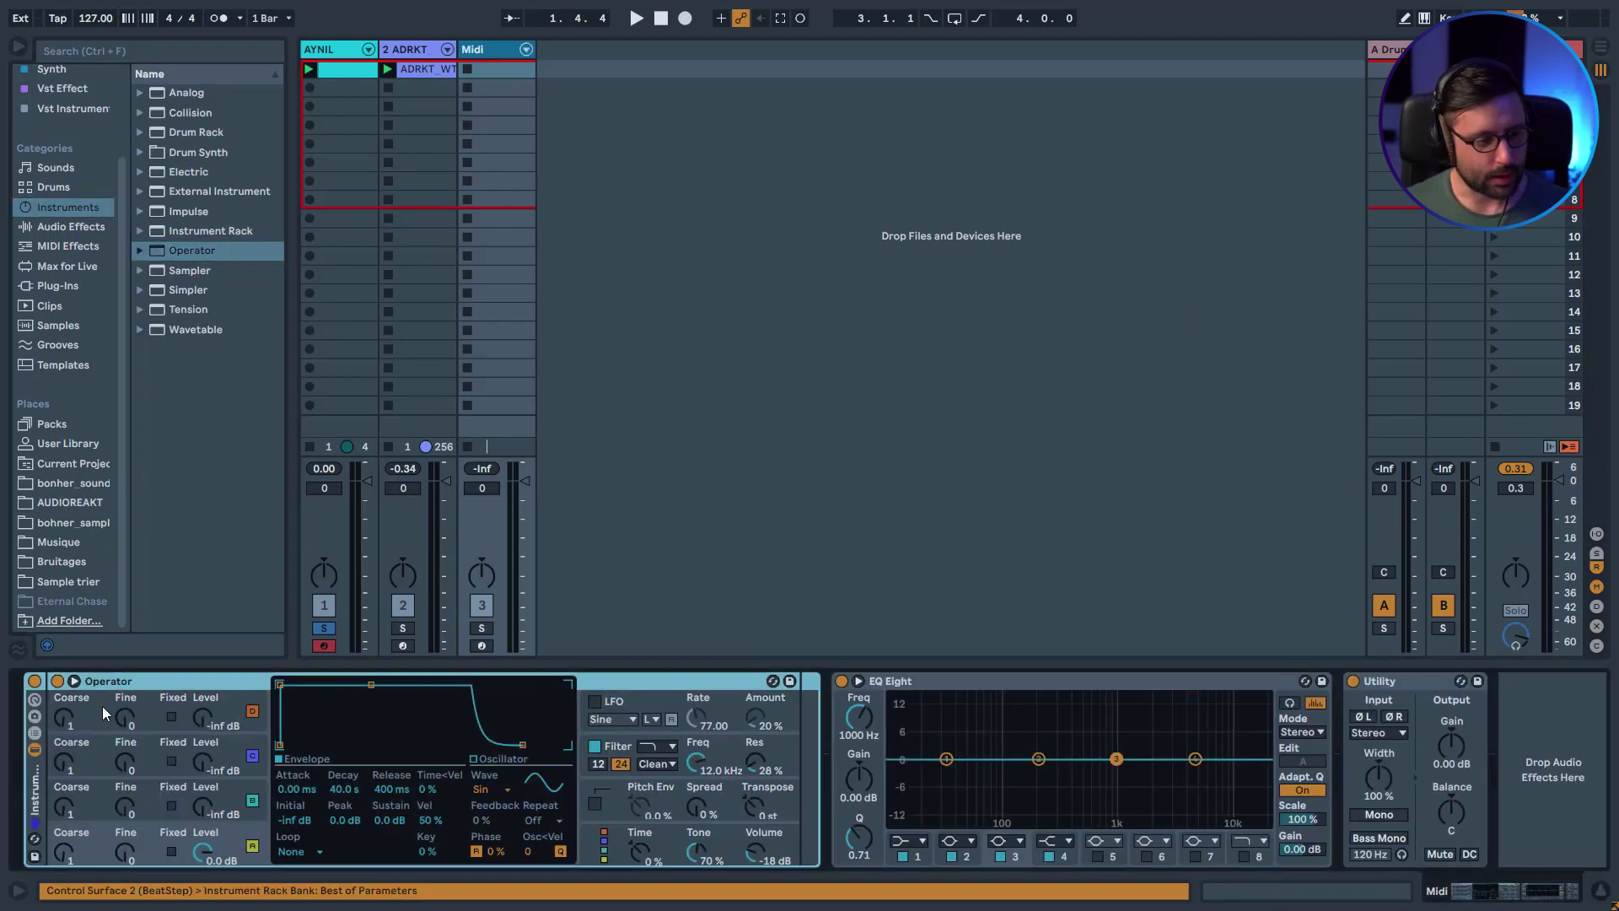
left_click(32, 702)
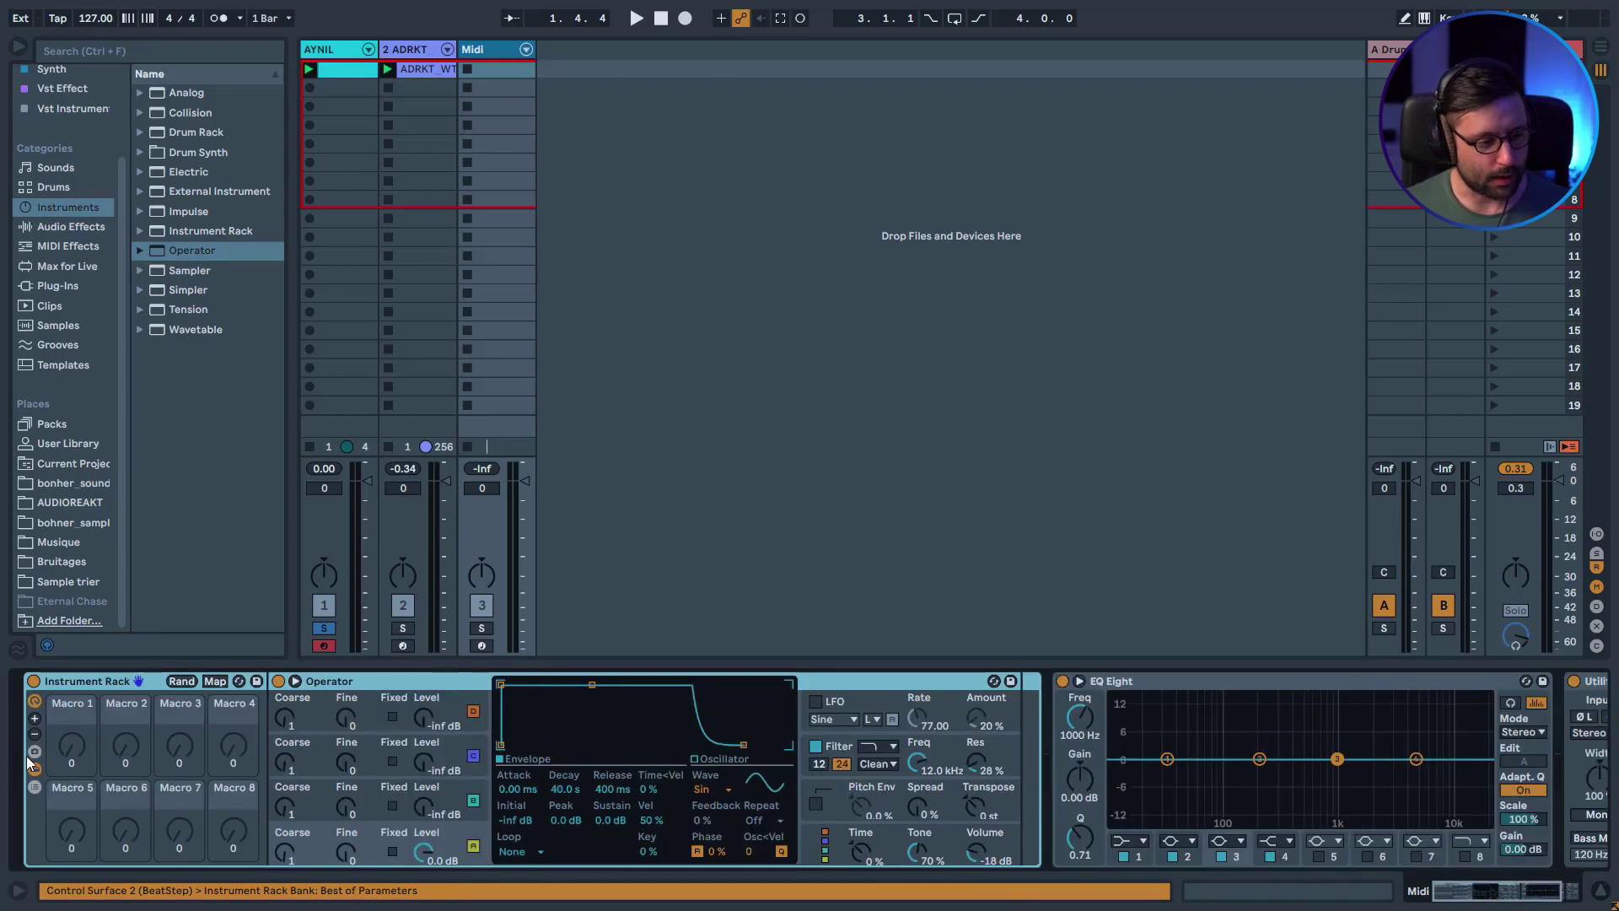
left_click(34, 718)
left_click(34, 719)
left_click(35, 718)
left_click(34, 718)
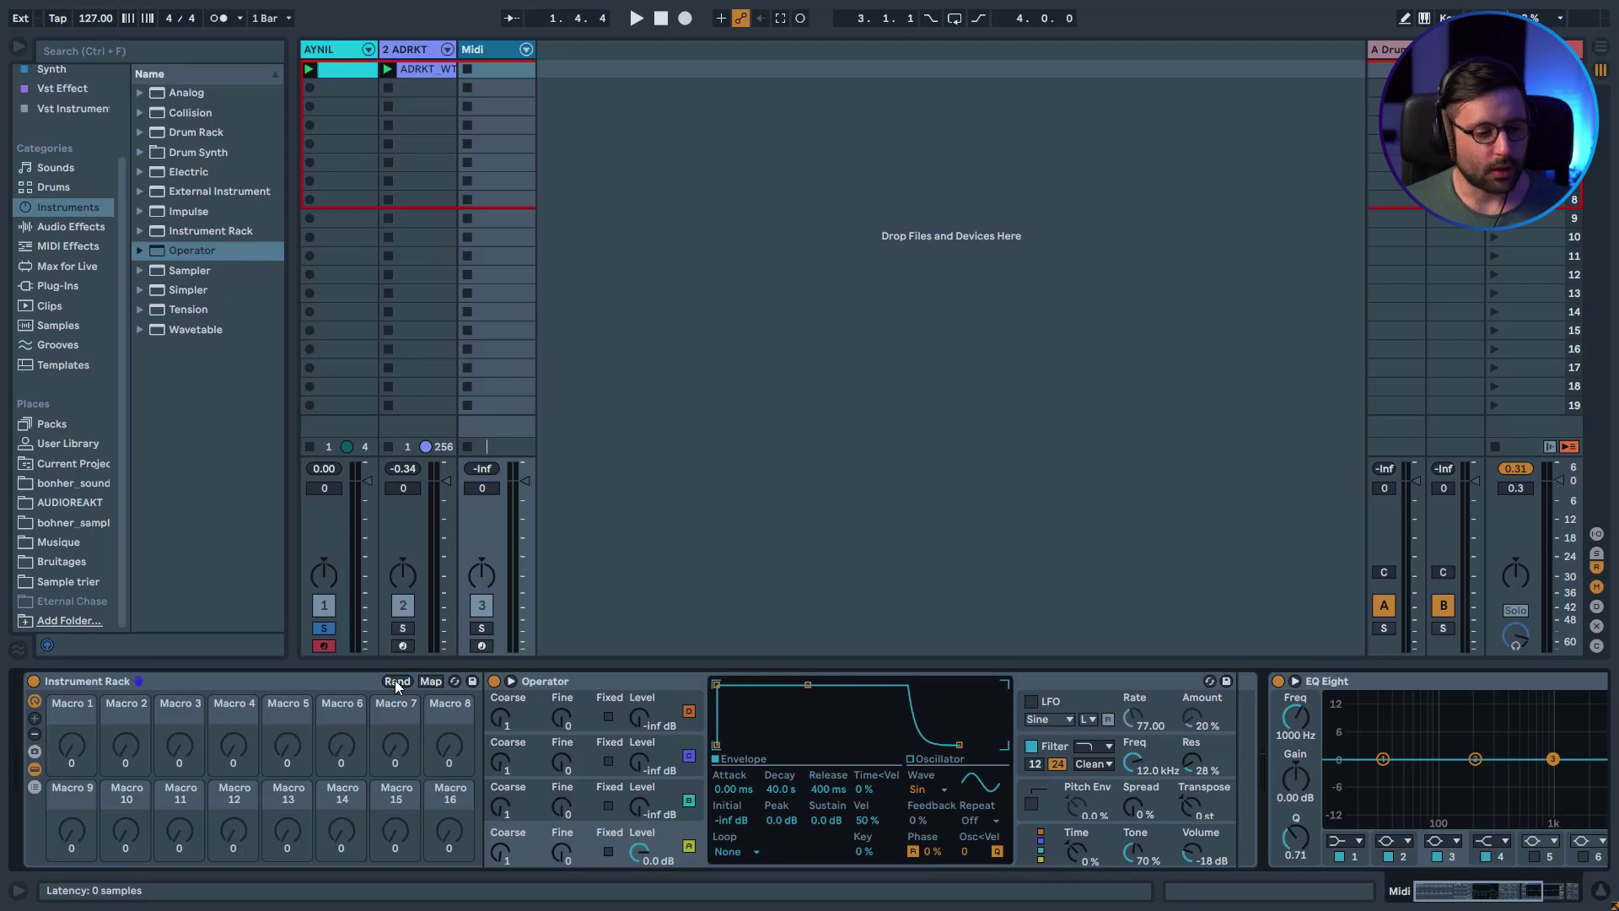
Map Operator's oscillator D Coarse, Fine, Level and Wave to Macros 13, 14, 15 and 16.
left_click(538, 719)
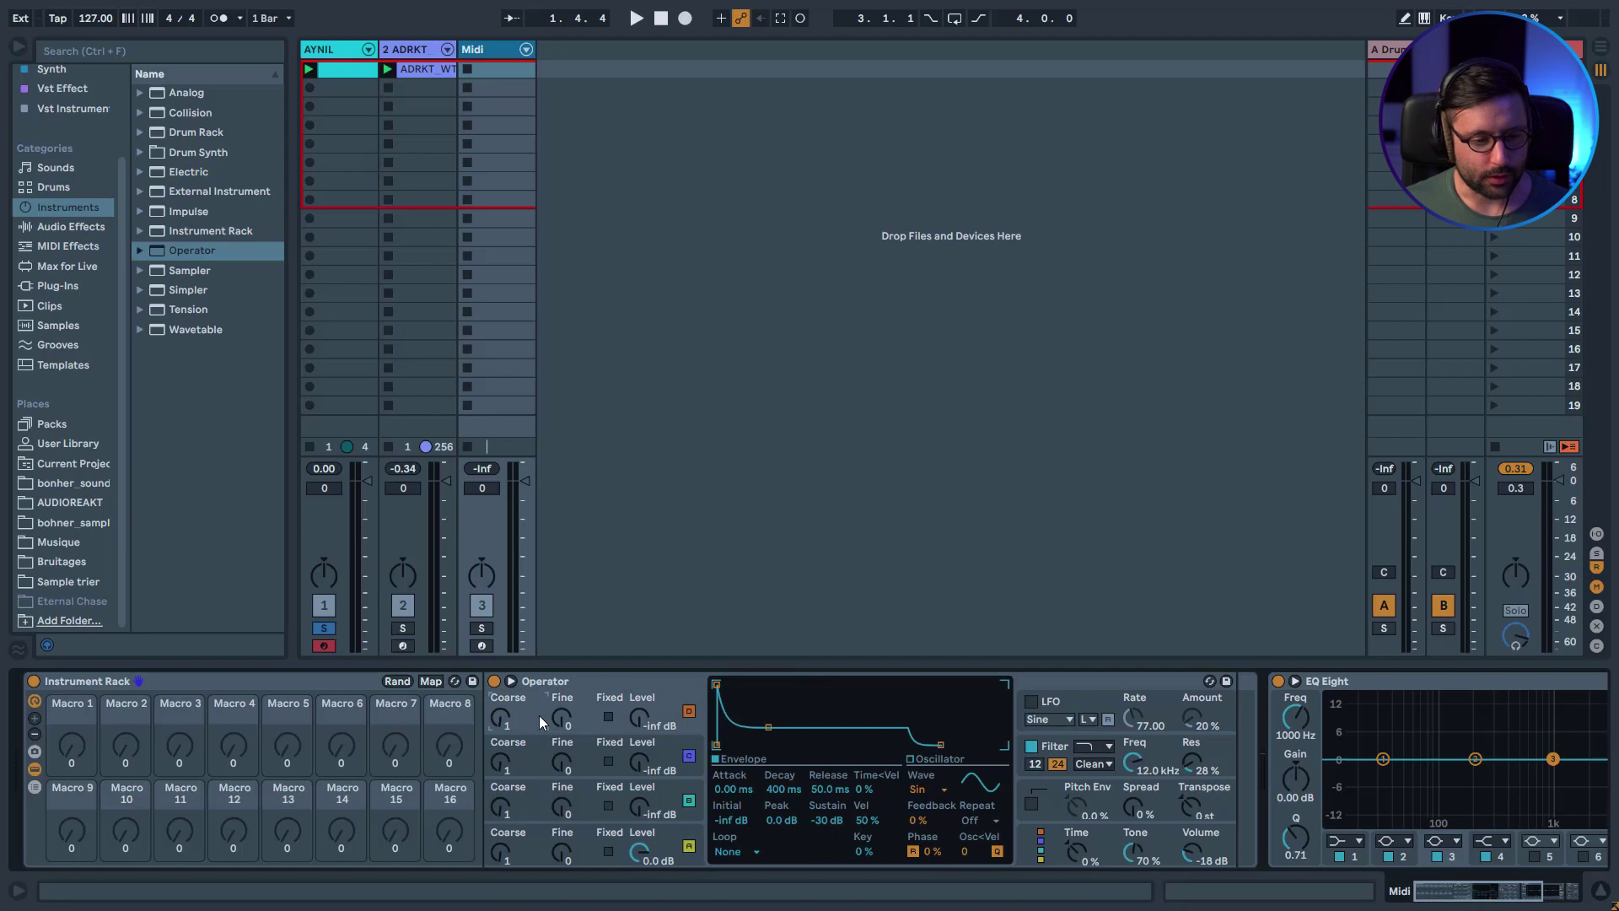
right_click(501, 717)
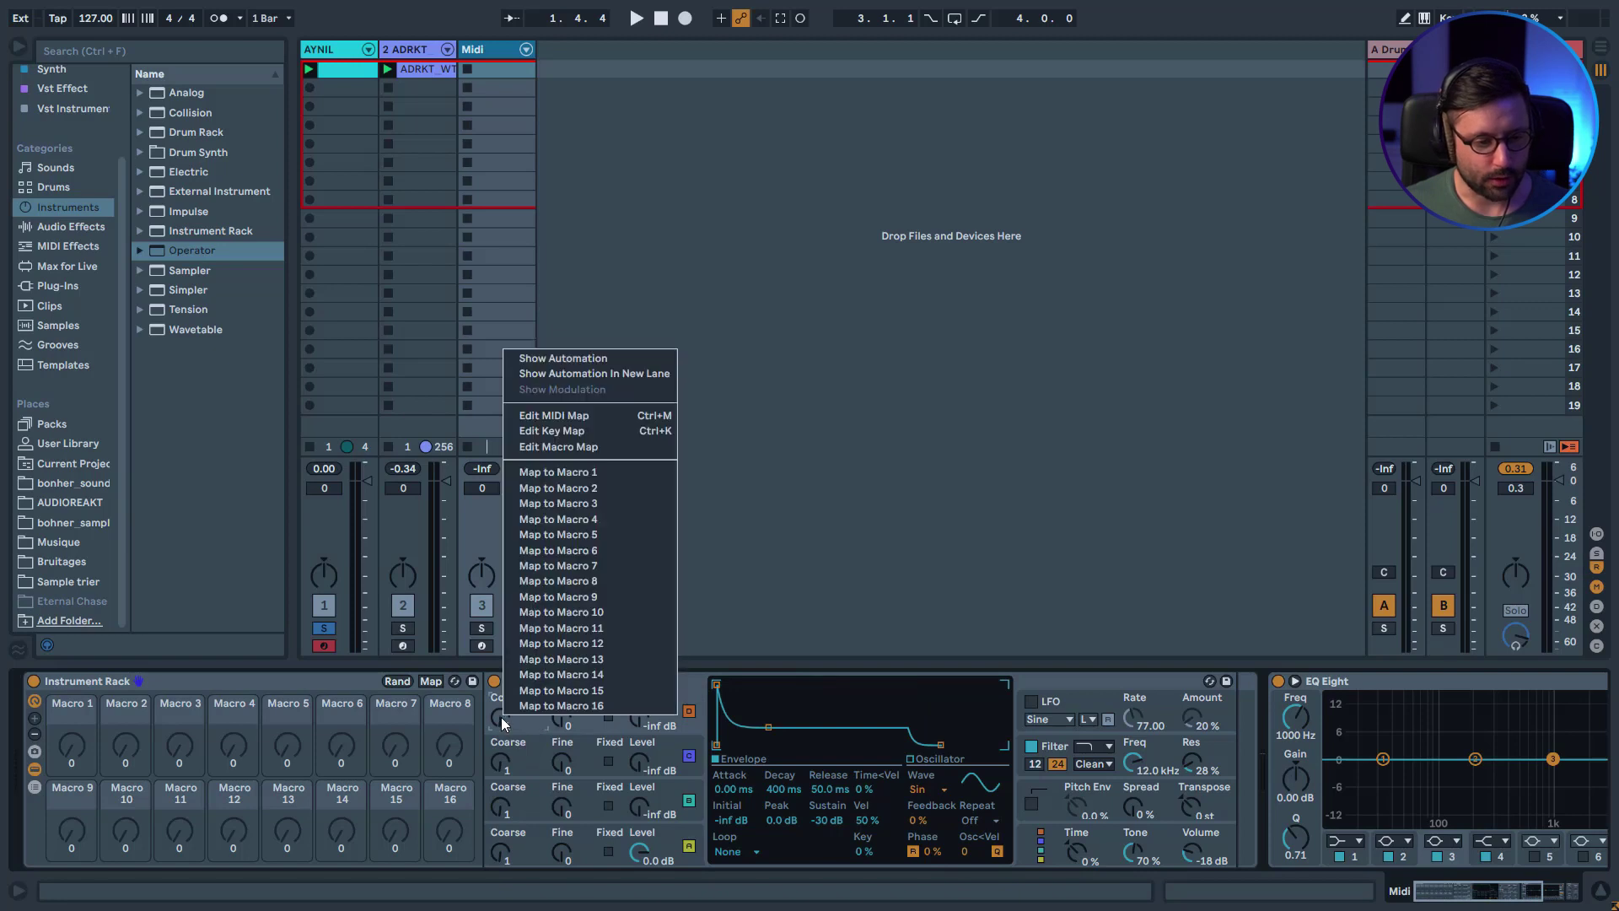
left_click(574, 662)
right_click(562, 718)
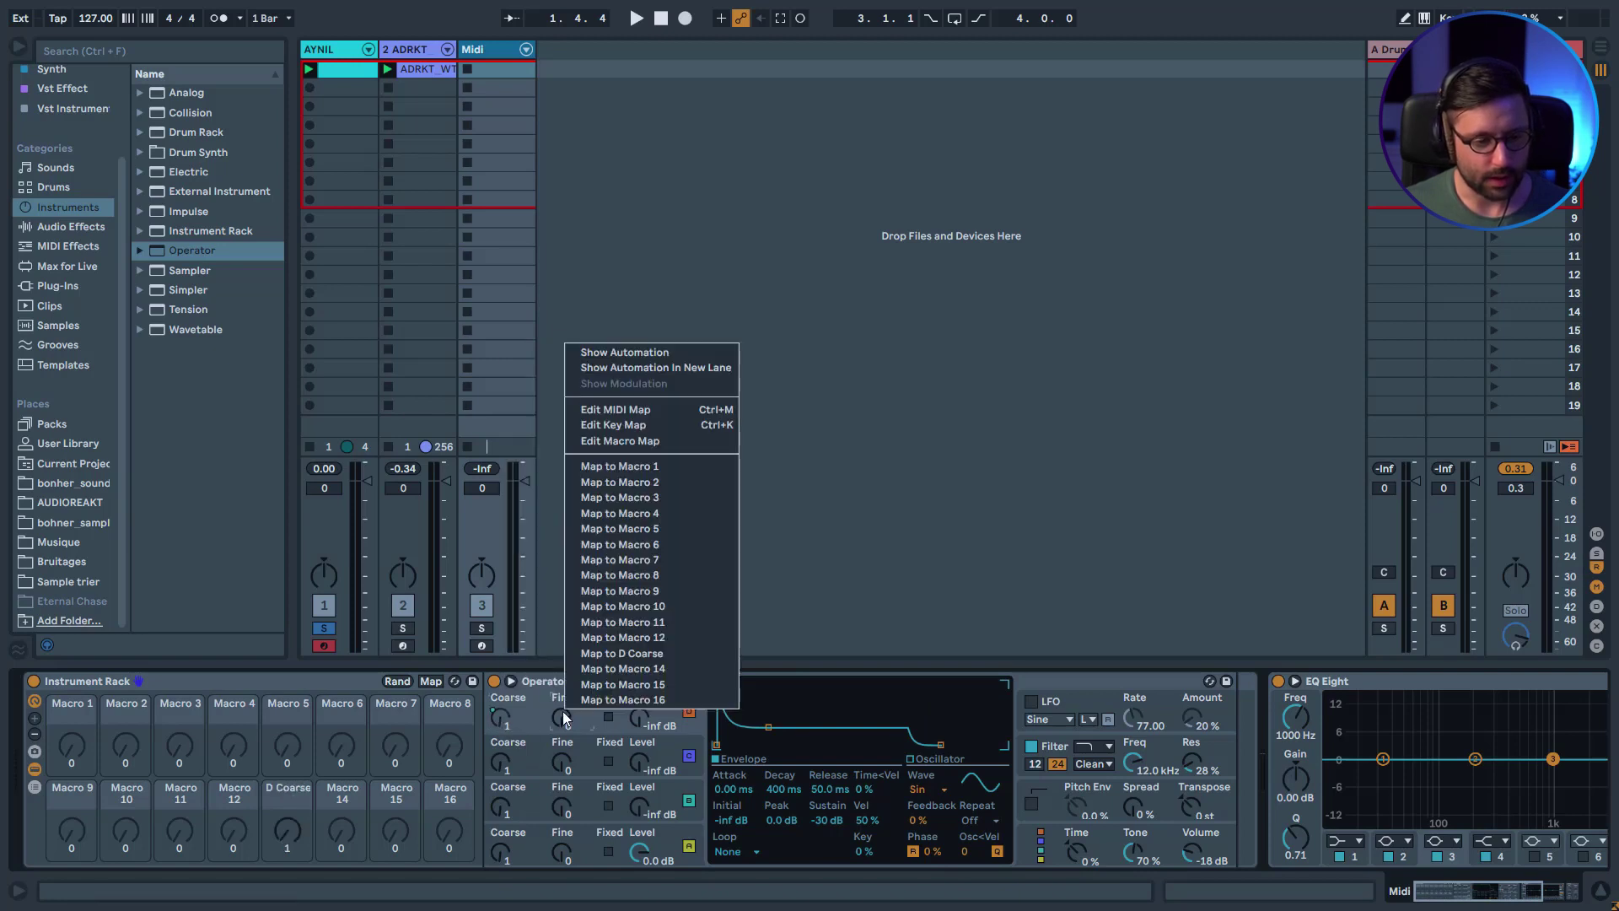
left_click(635, 669)
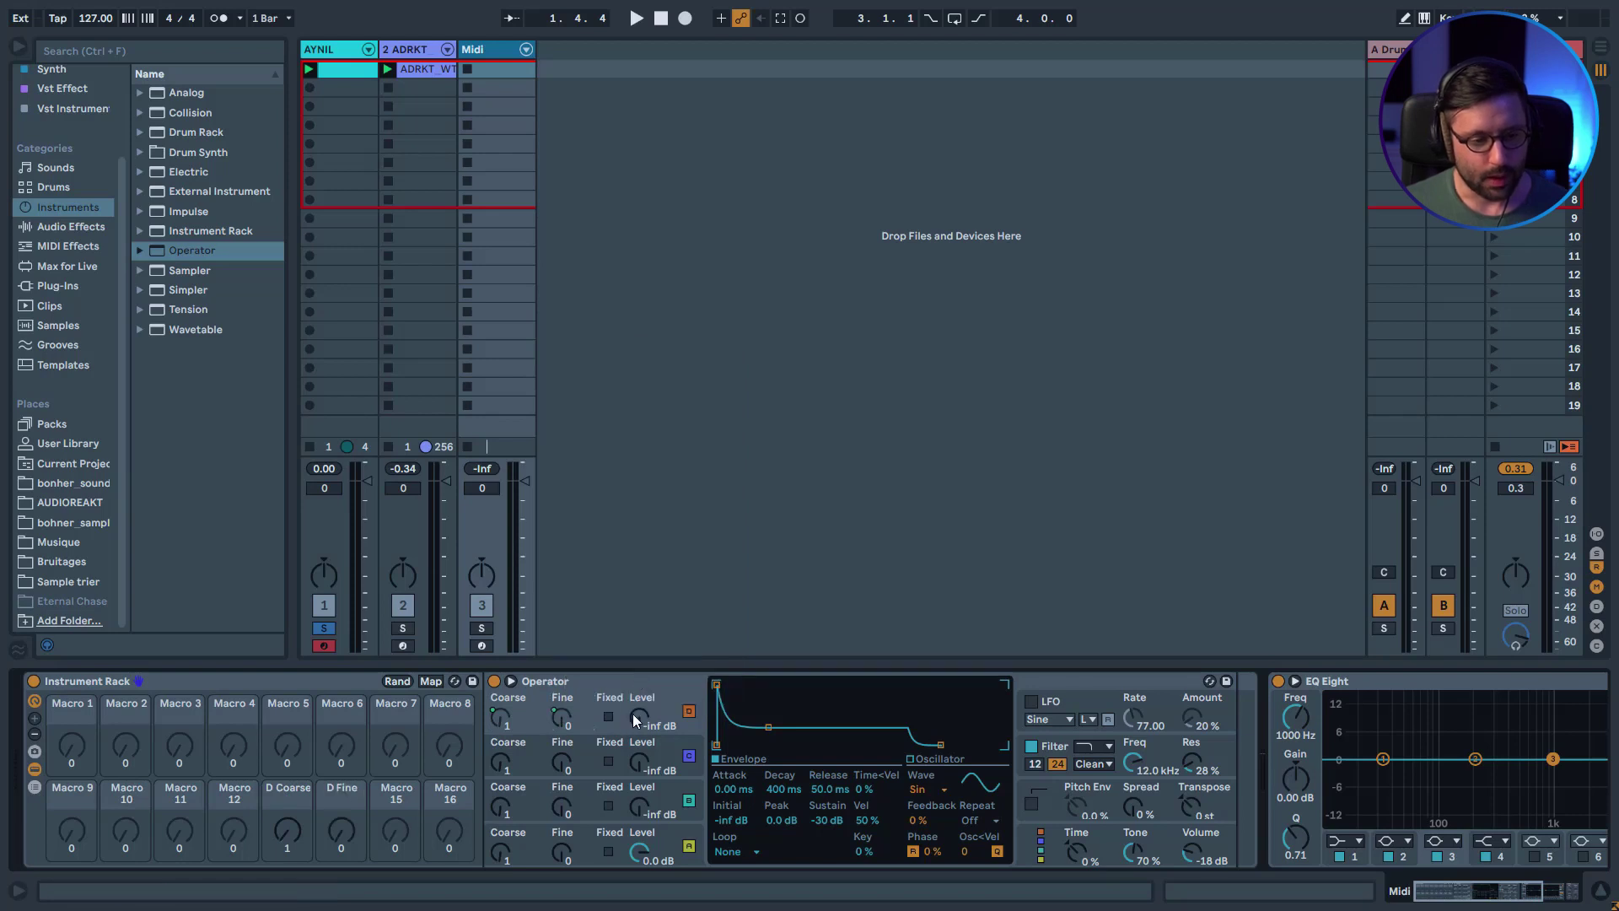
right_click(637, 719)
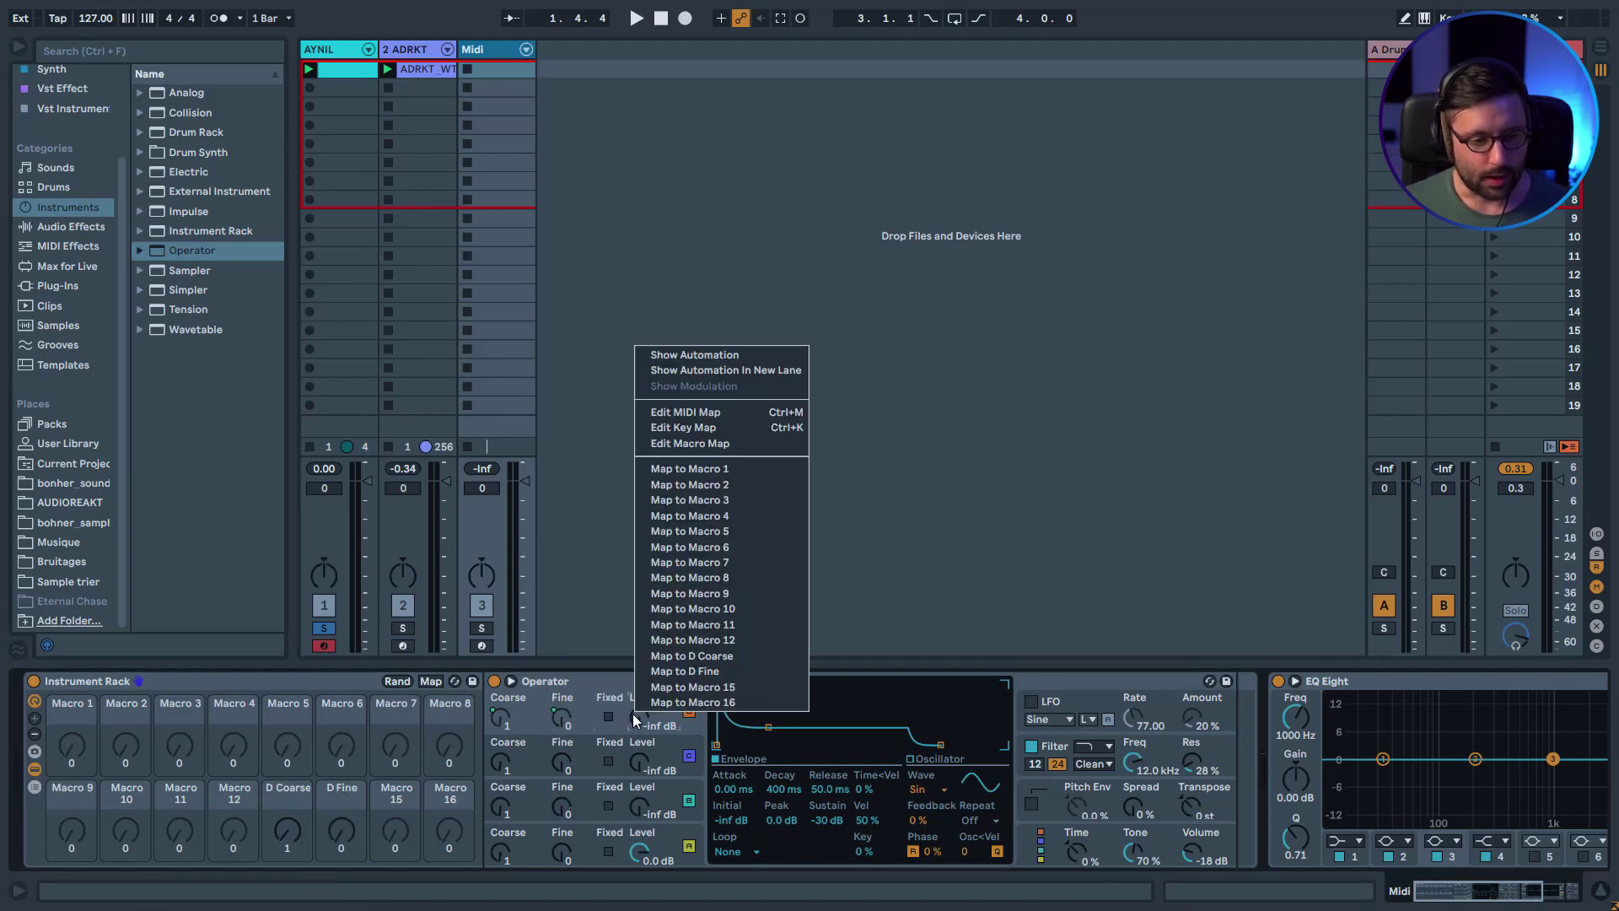
left_click(672, 687)
right_click(924, 787)
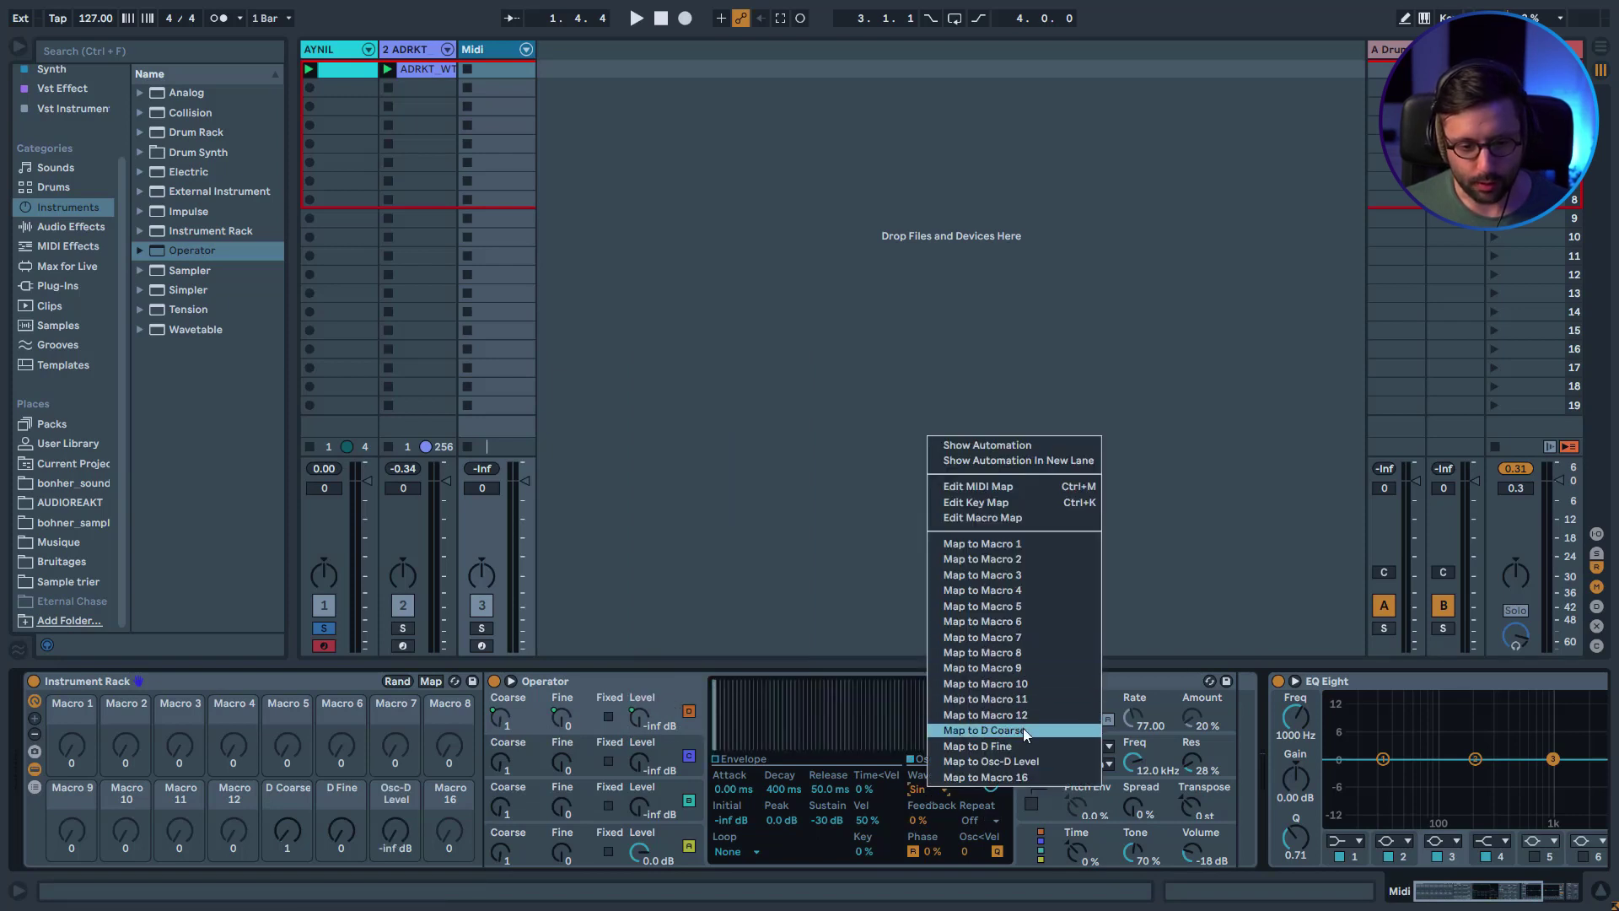
left_click(1012, 777)
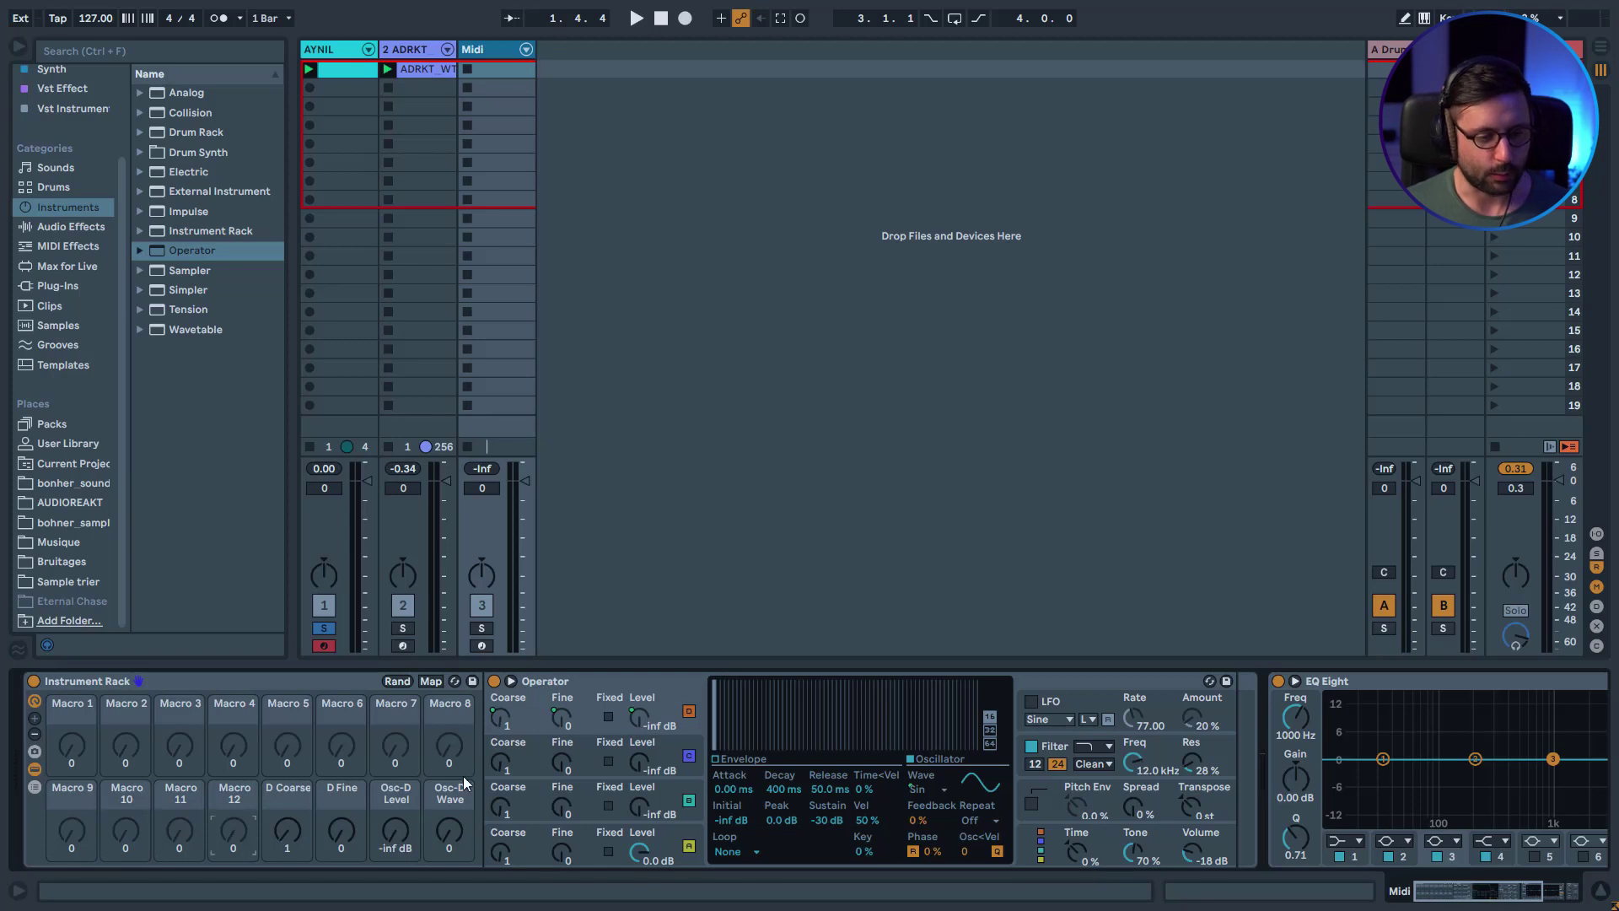
Map Coarse, Fine, Level and Wave of oscillator C to Macros 9–12 and of oscillator B to Macros 5–8.
left_click(497, 763)
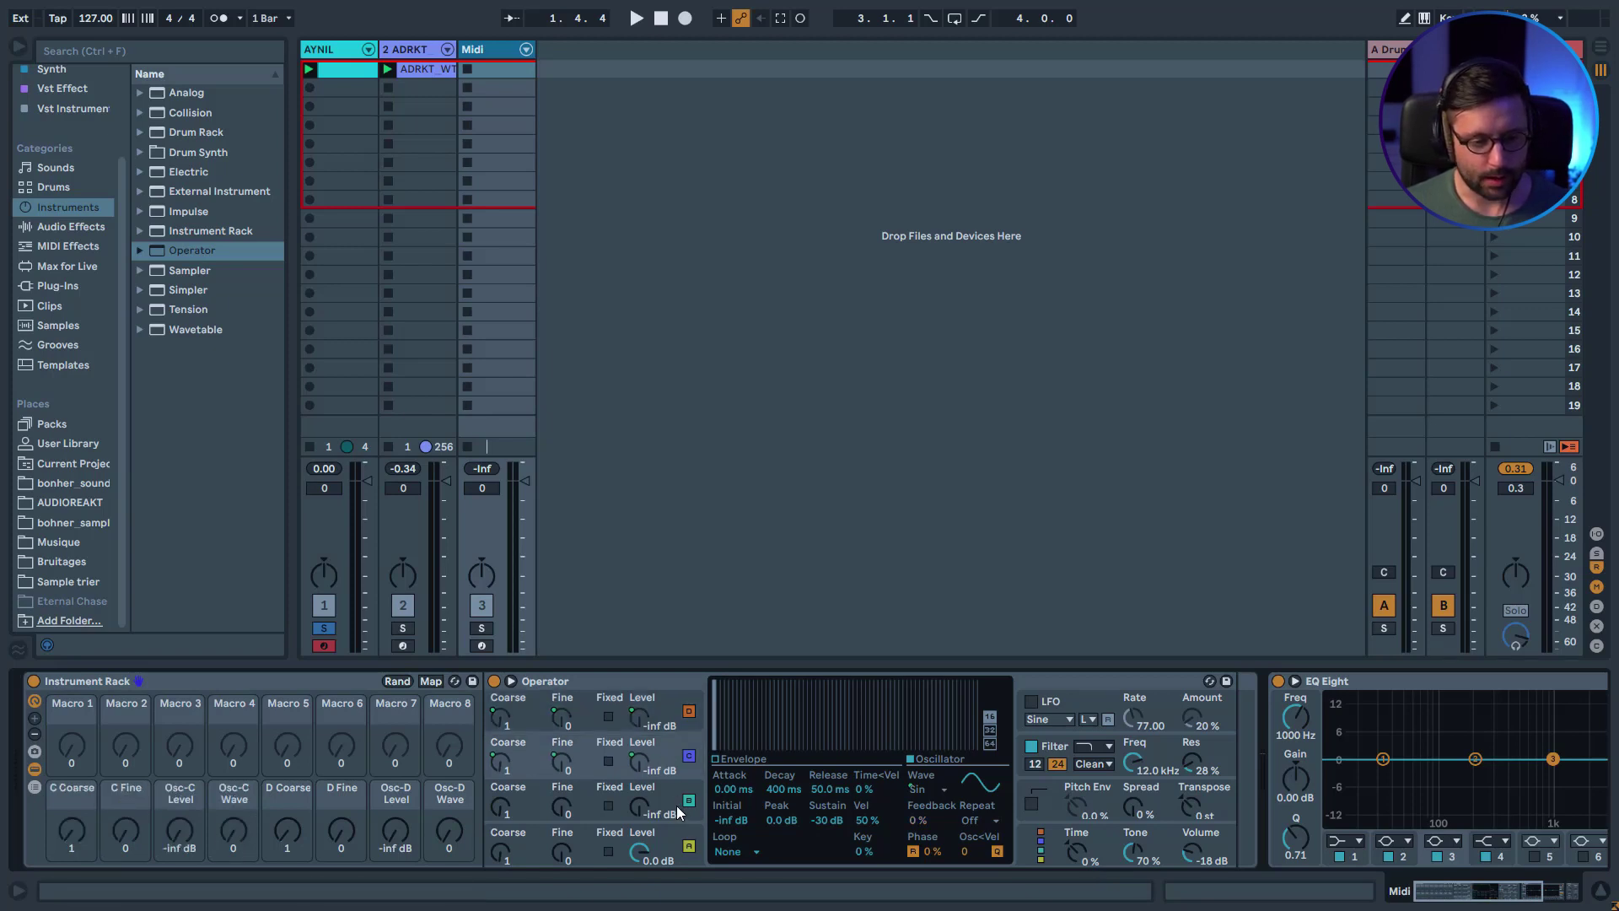
left_click(500, 805)
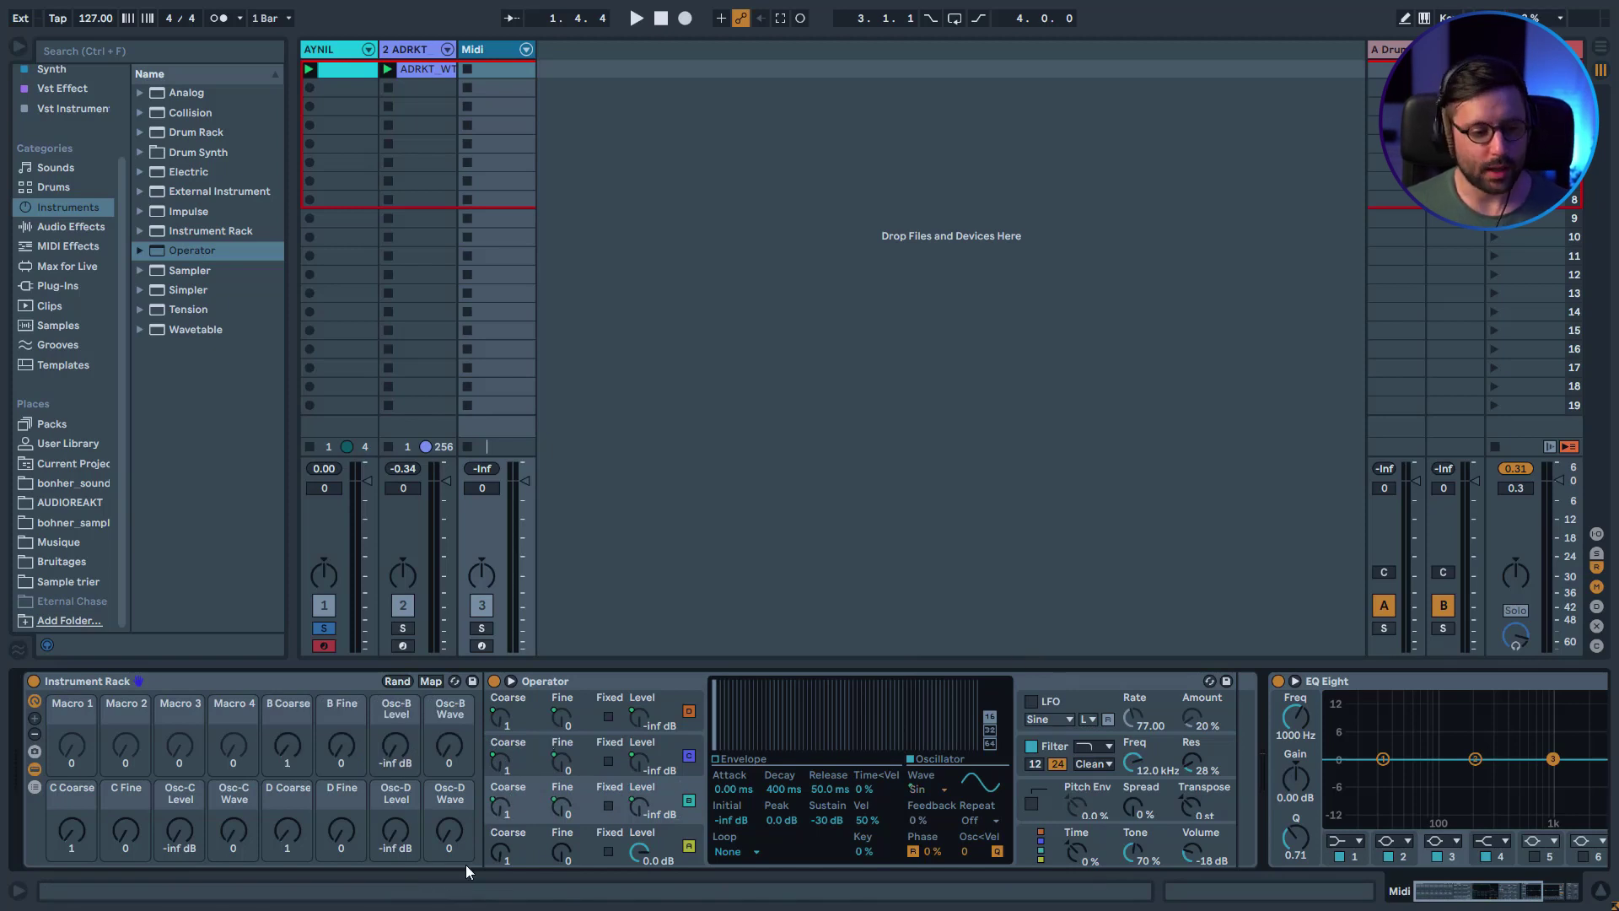
Arm and solo the Midi track and randomize the Instrument Rack's macros four times while playing Operator.
left_click(484, 644)
left_click(483, 629)
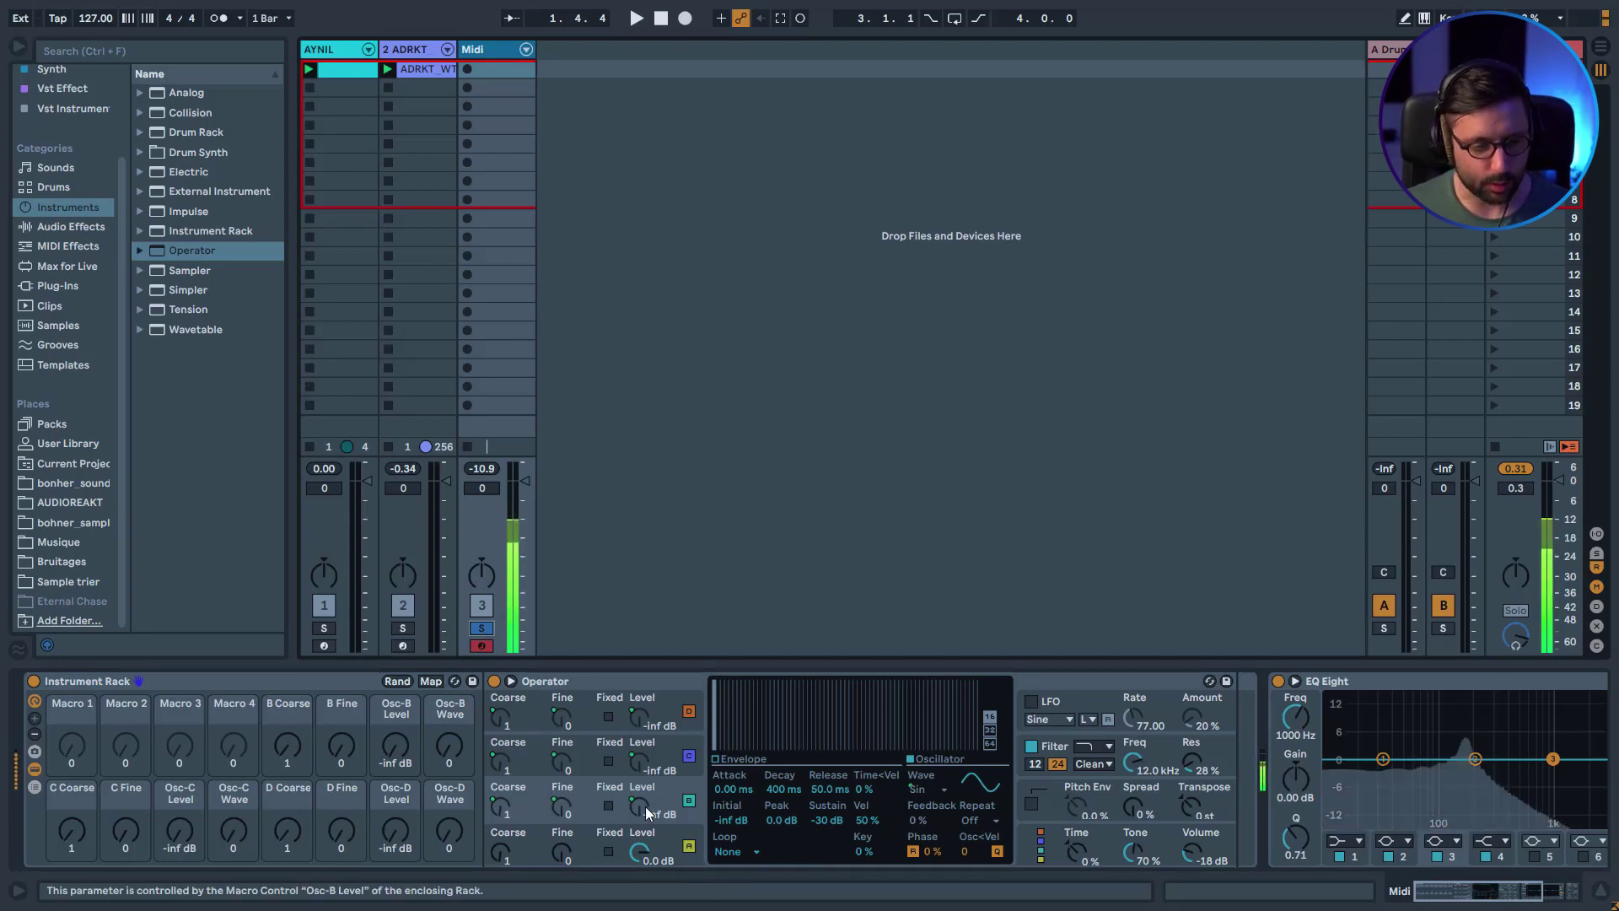
left_click(396, 682)
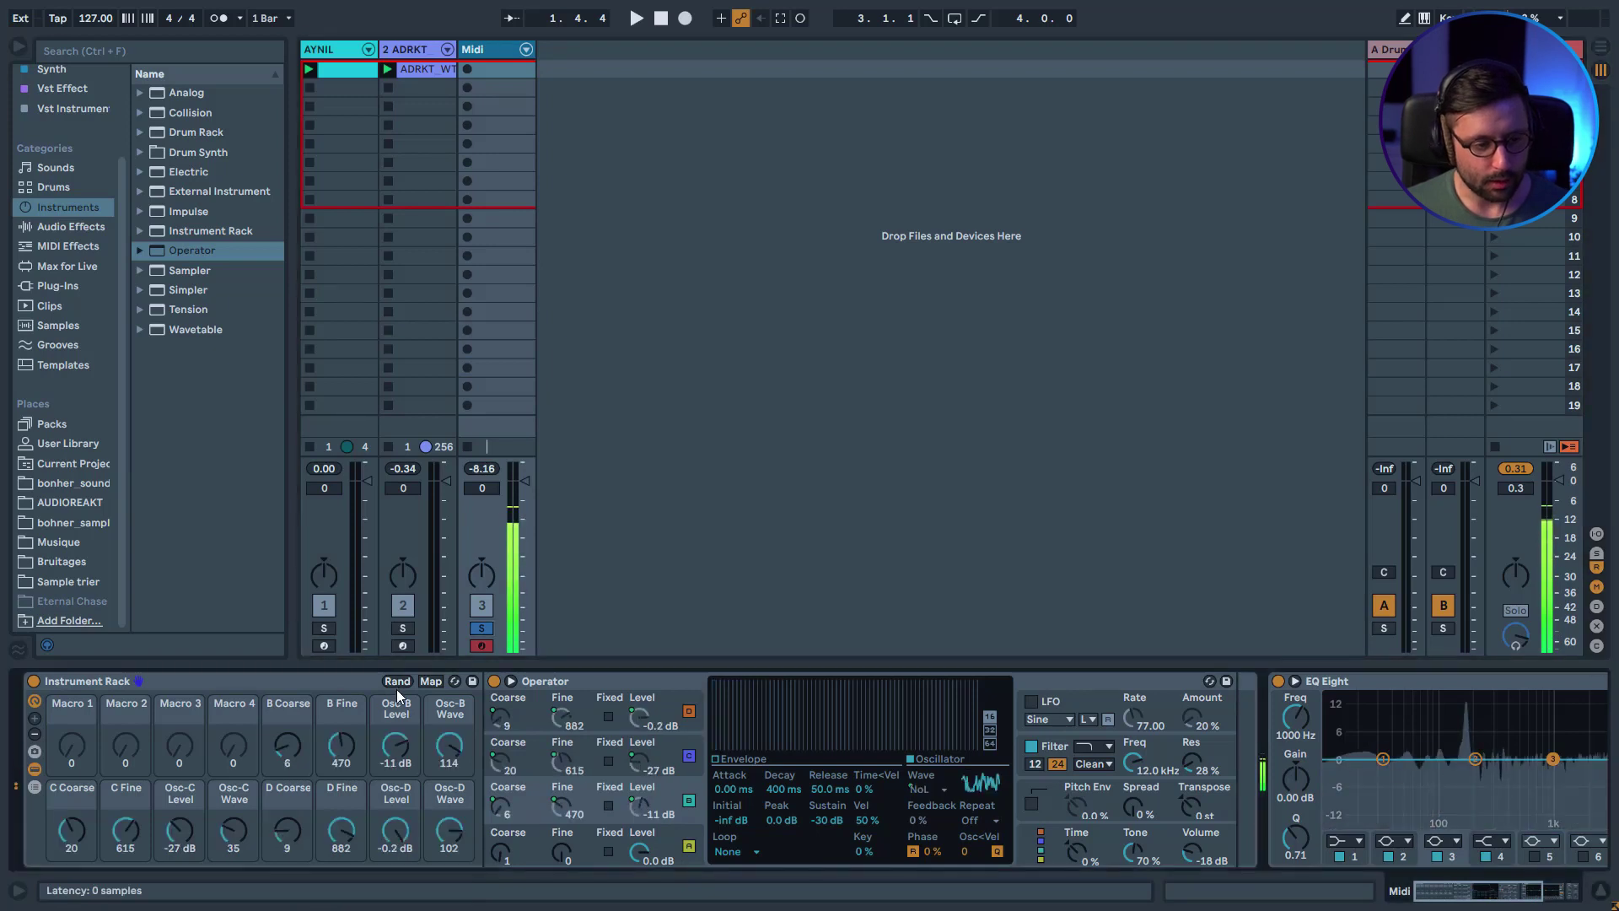
left_click(397, 685)
left_click(397, 685)
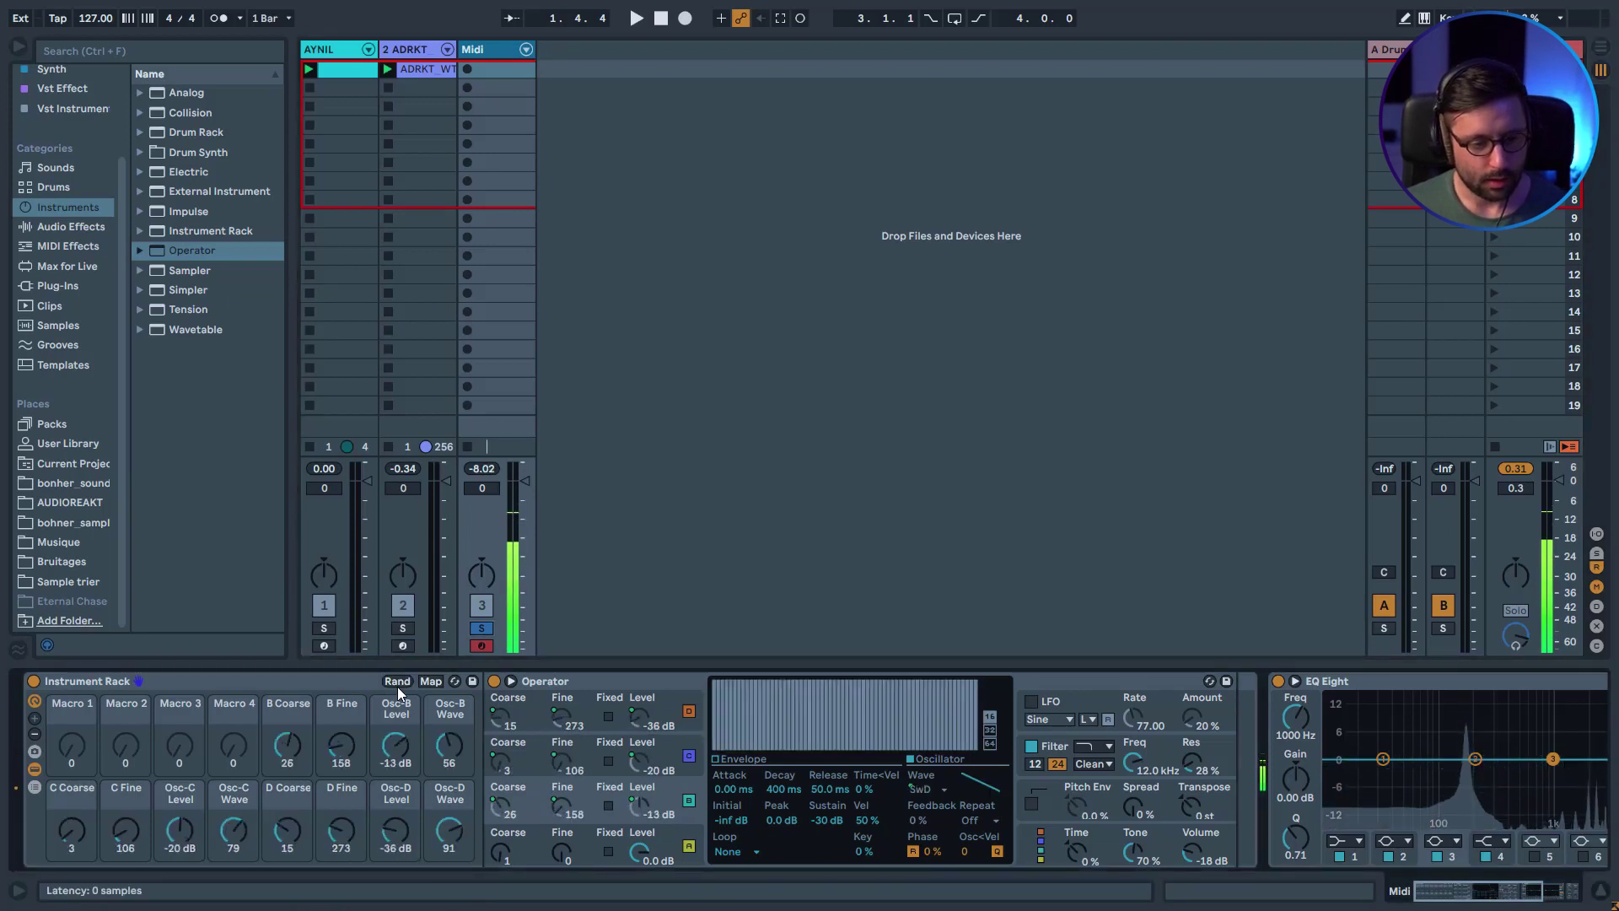
left_click(398, 685)
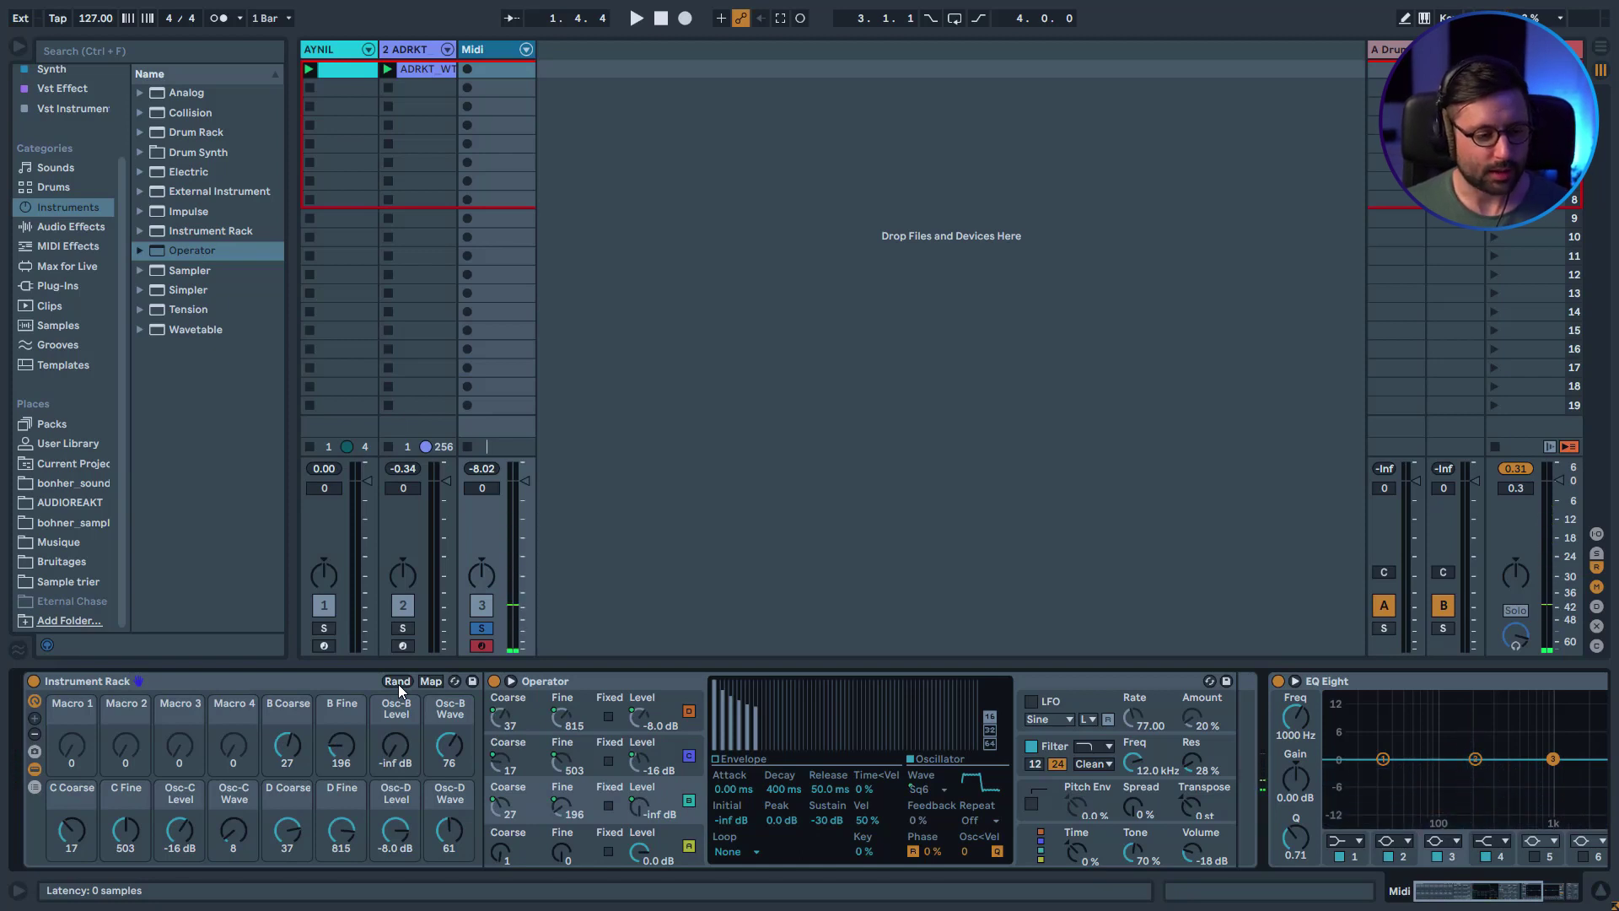
Display Operator's algorithms, try two different ones and map the Algorithm parameter to Macro 2.
left_click(1030, 855)
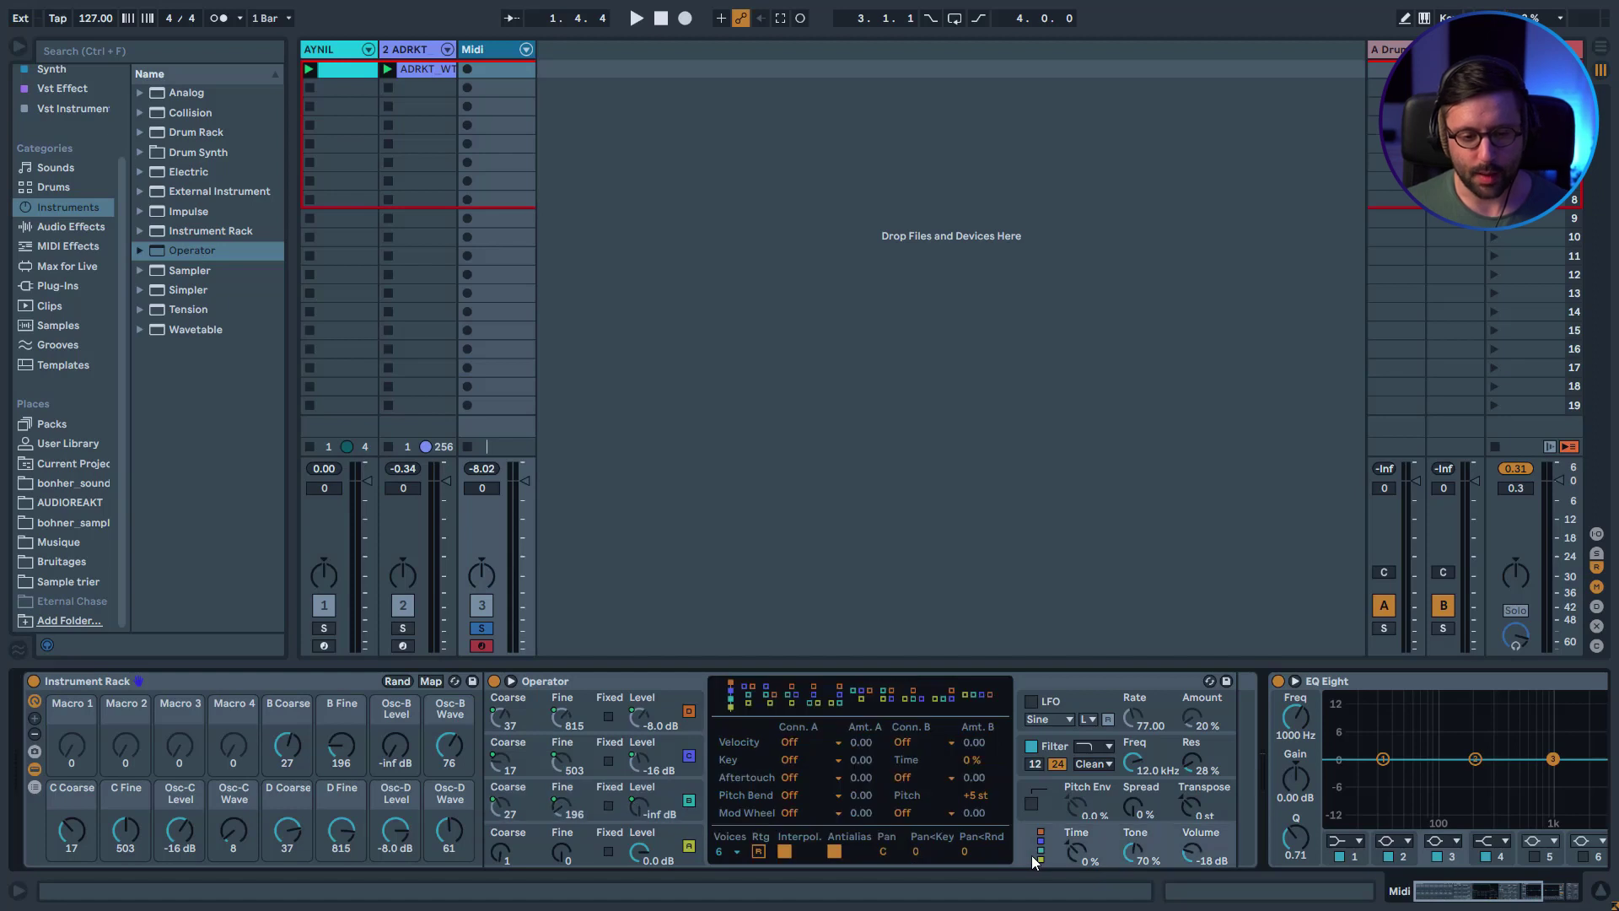
left_click(865, 699)
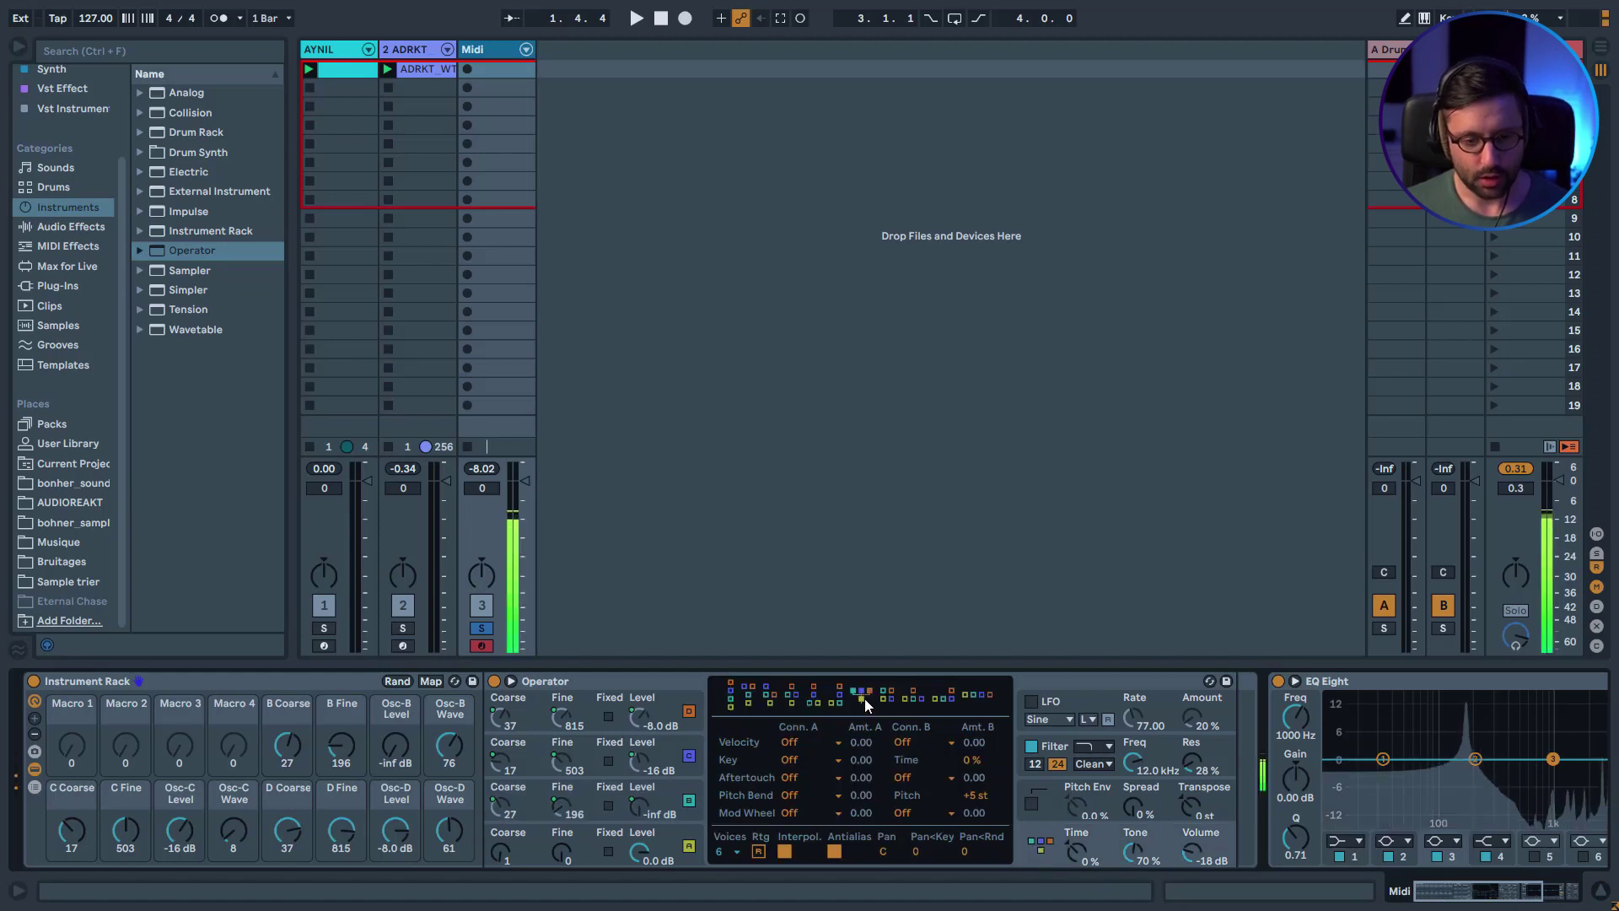
left_click(912, 699)
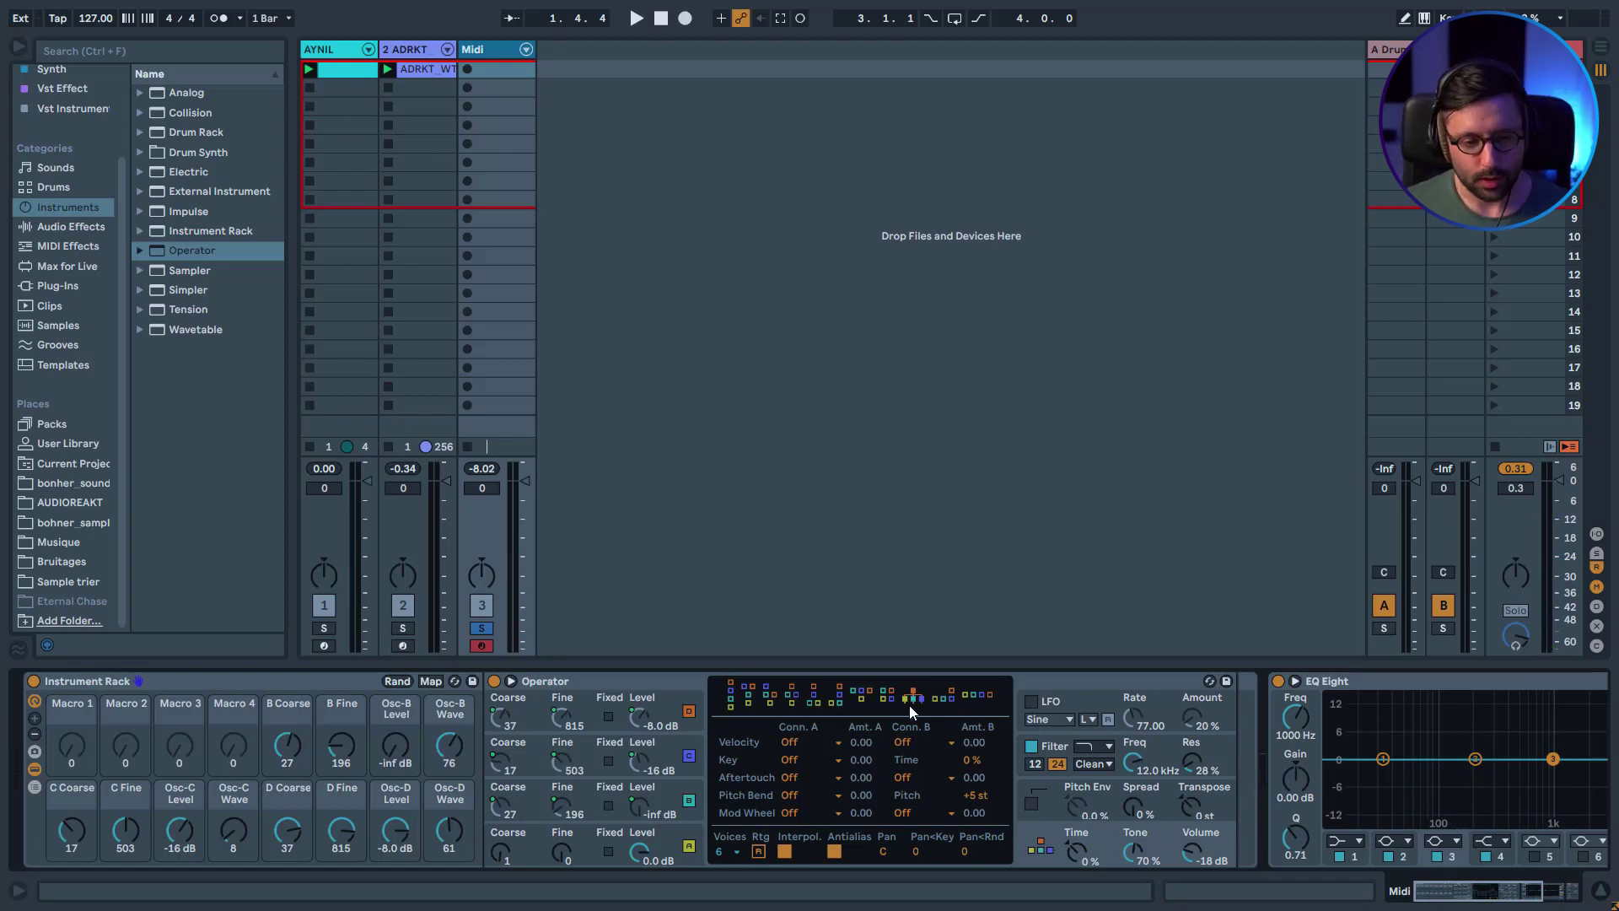
right_click(1039, 847)
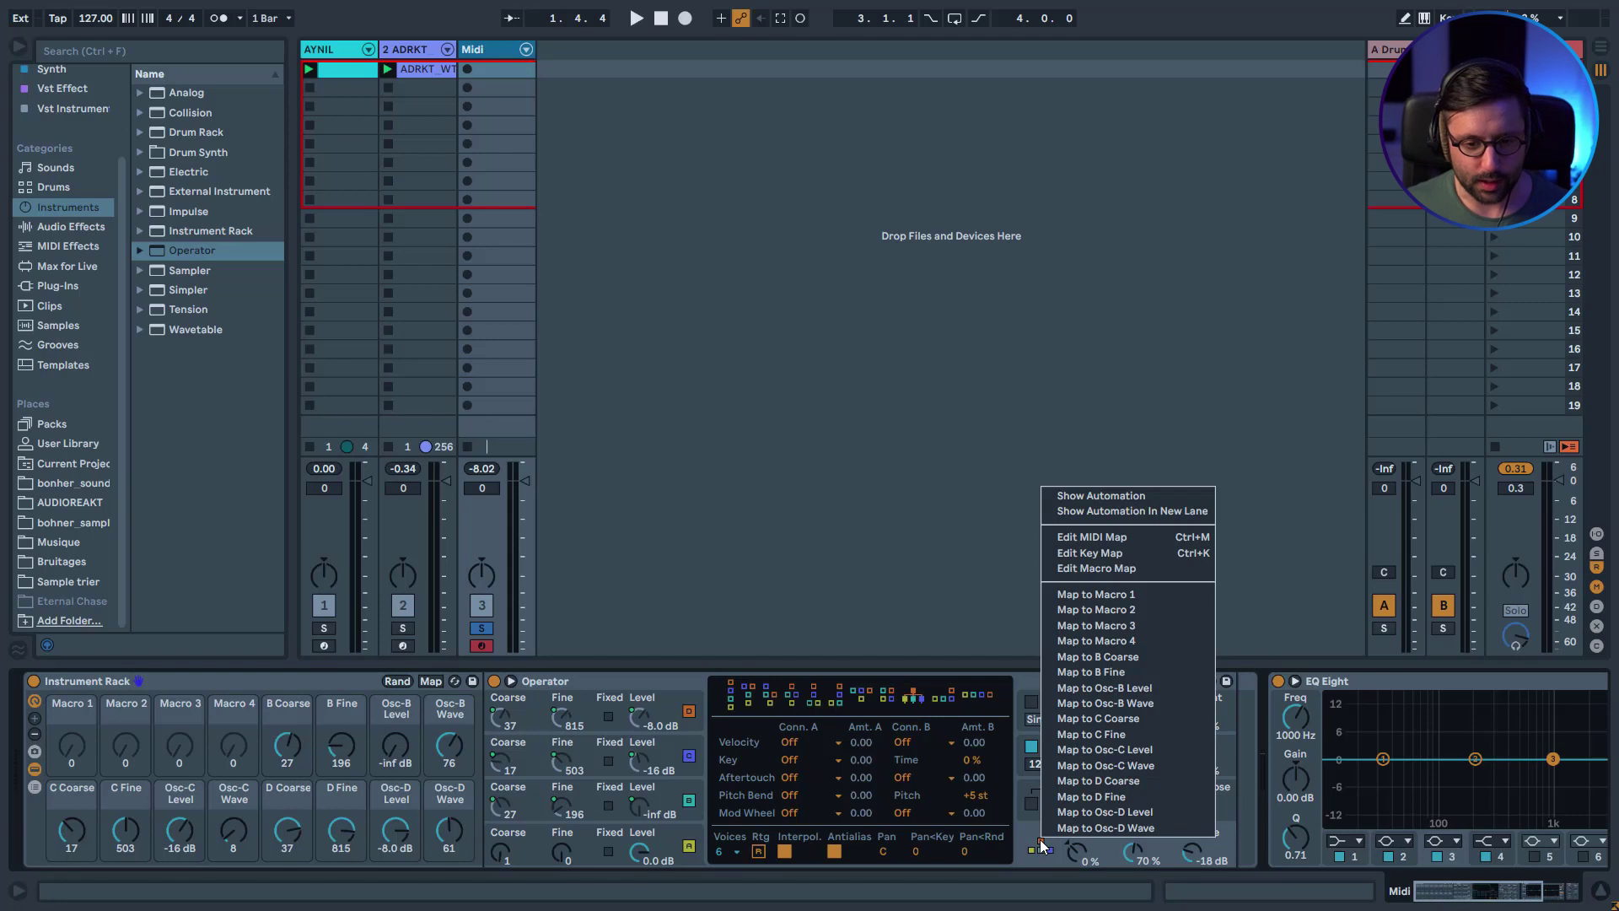
left_click(1110, 608)
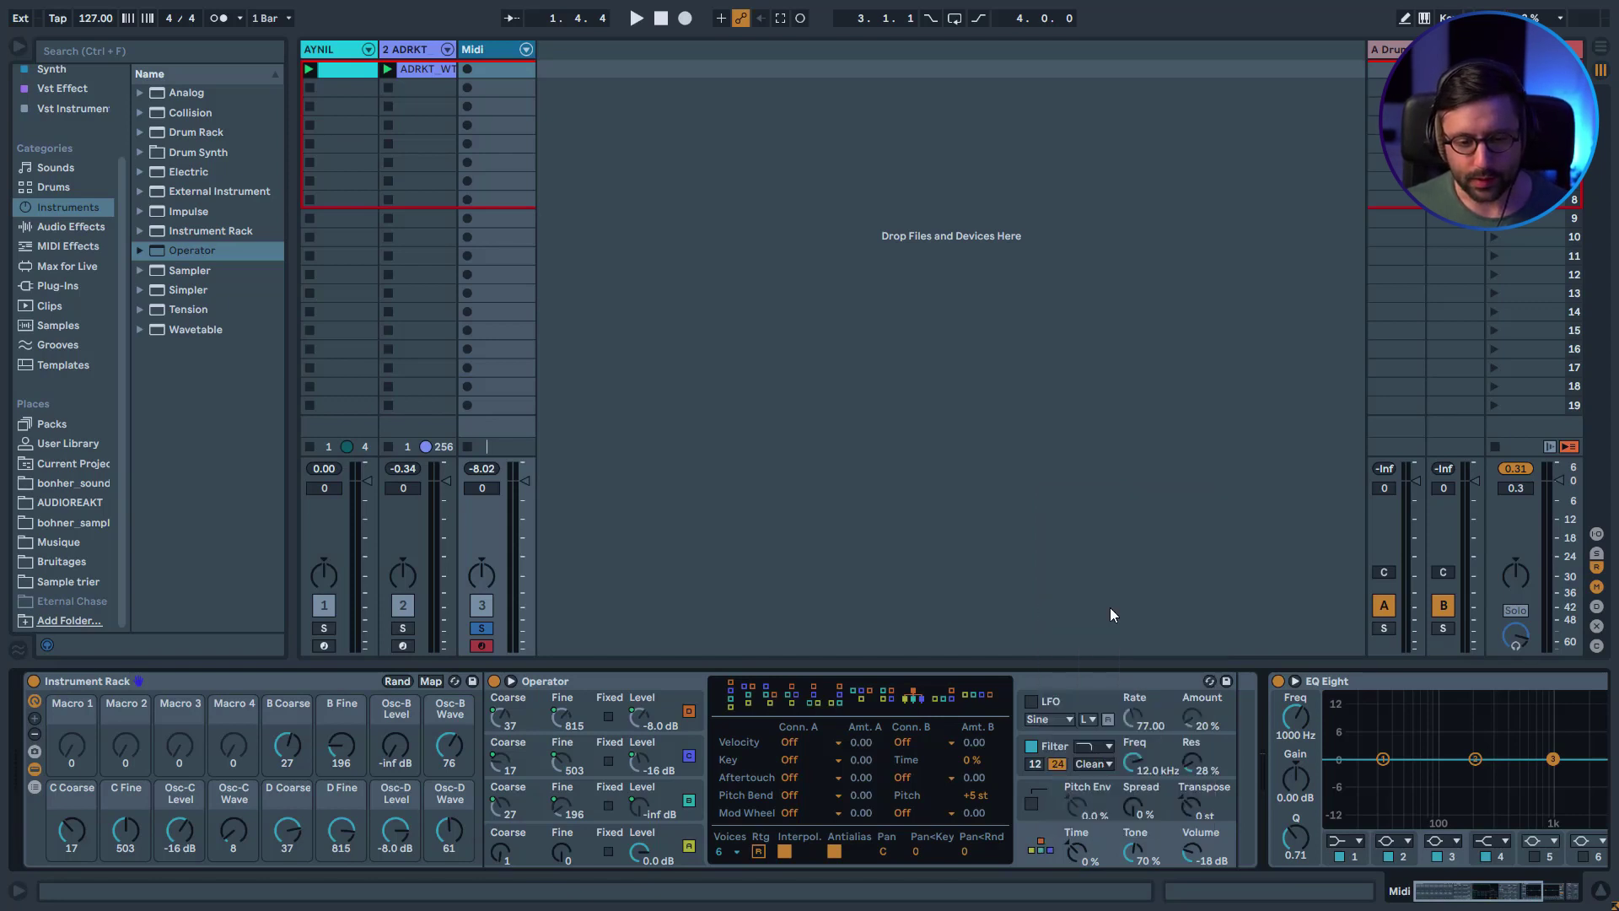
Randomize the Instrument Rack's macros three times, now including Algorithm, while playing Operator.
left_click(402, 676)
left_click(402, 676)
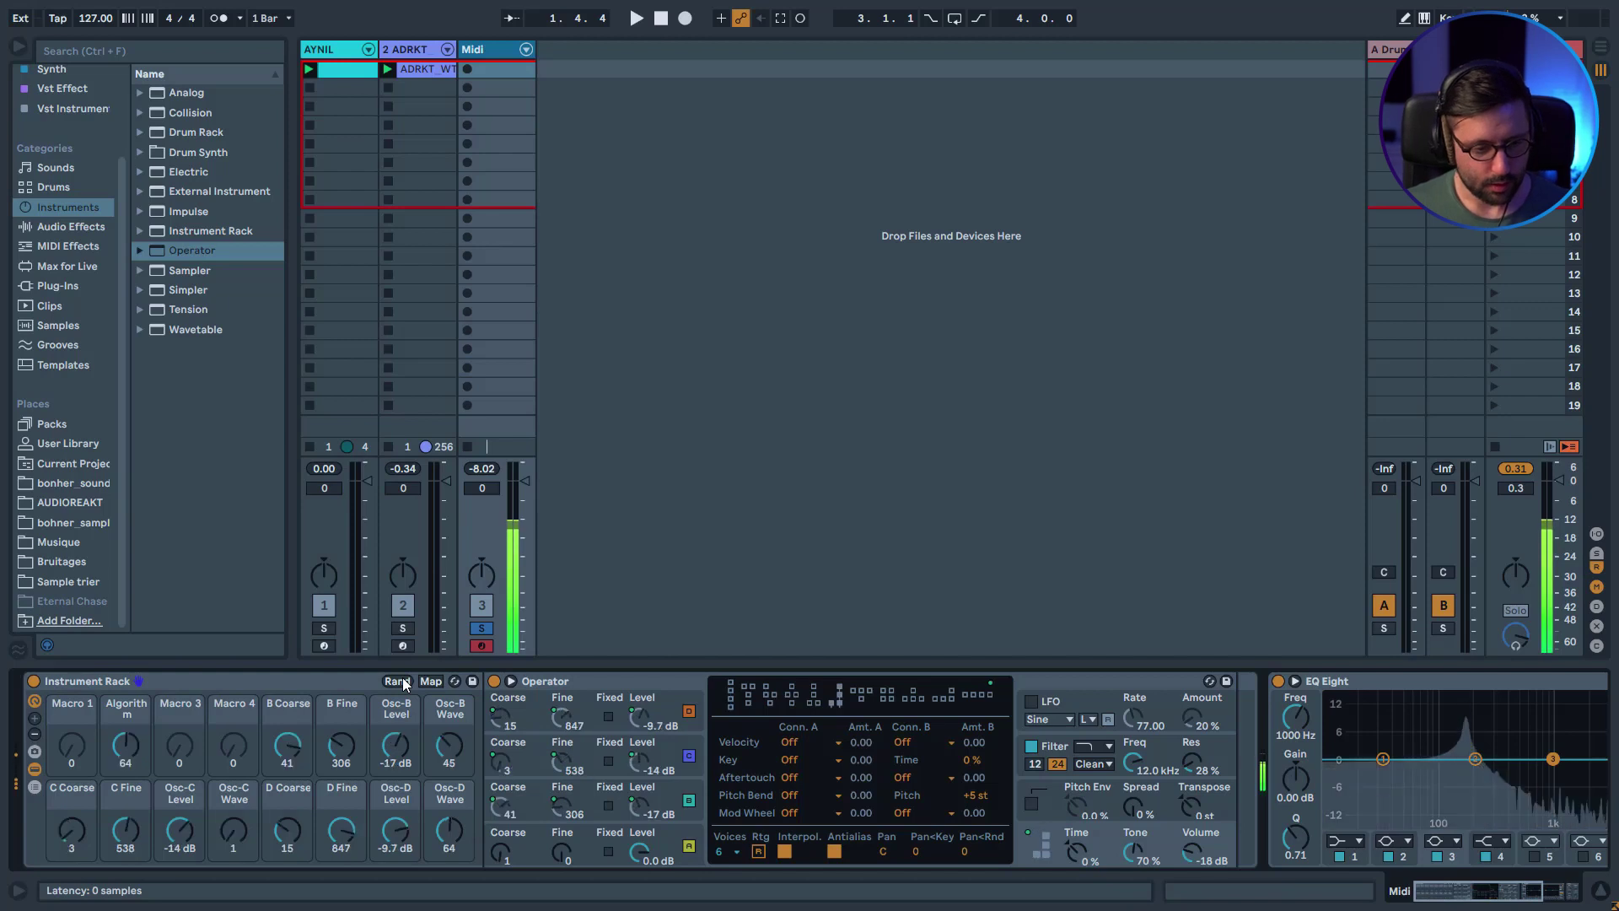
left_click(397, 680)
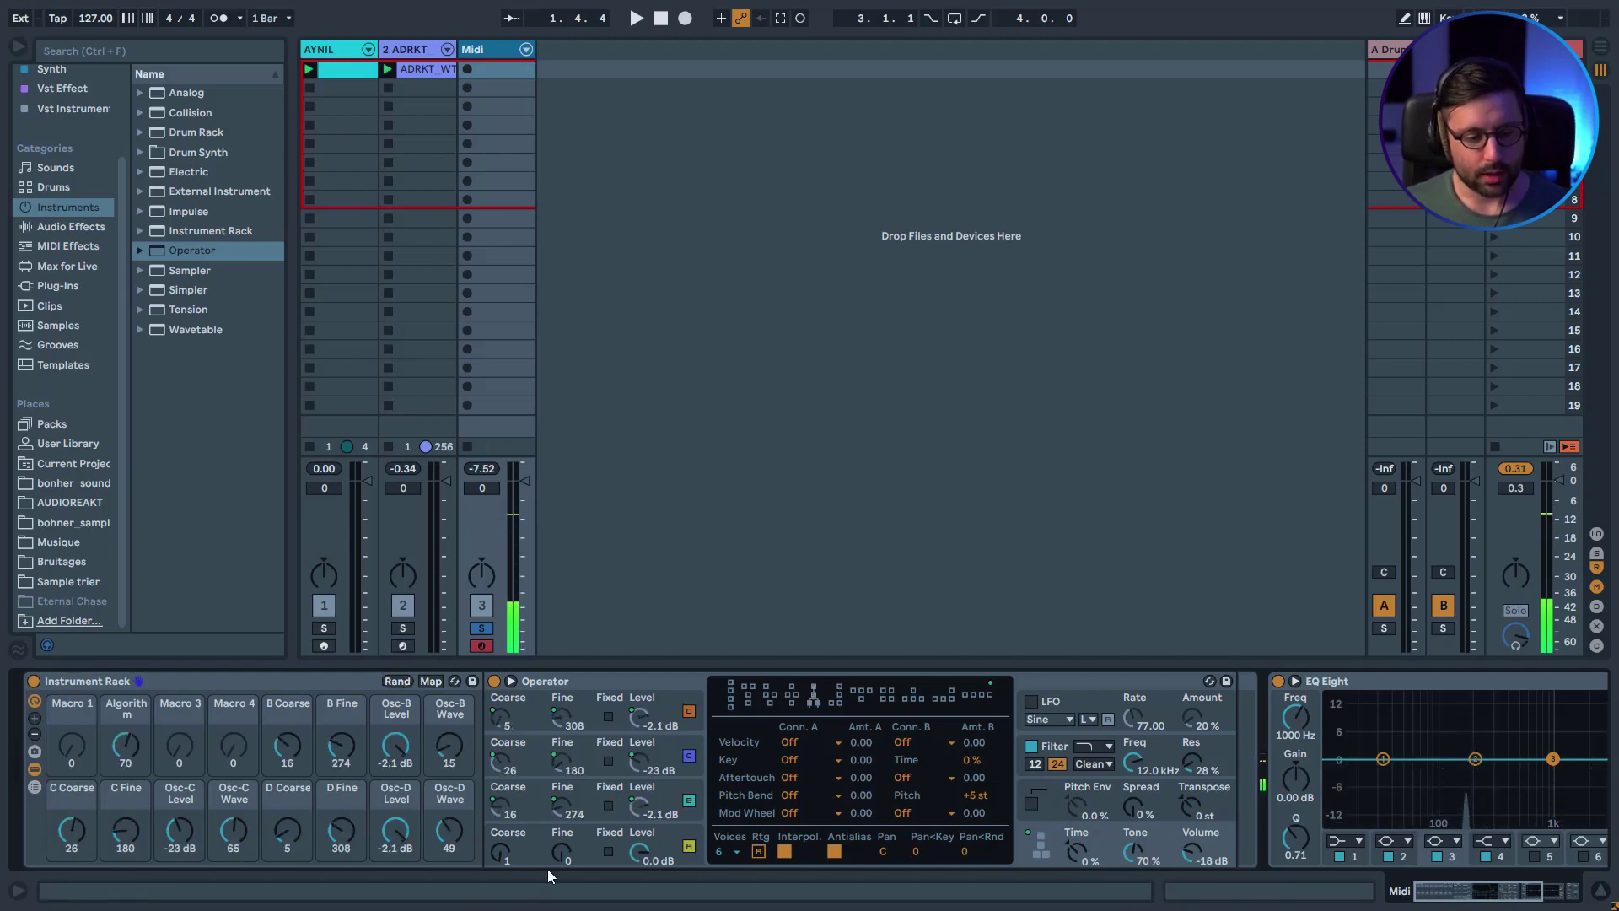
Map oscillator A's Coarse to Macro 3 and its Fine to Macro 4.
left_click(590, 856)
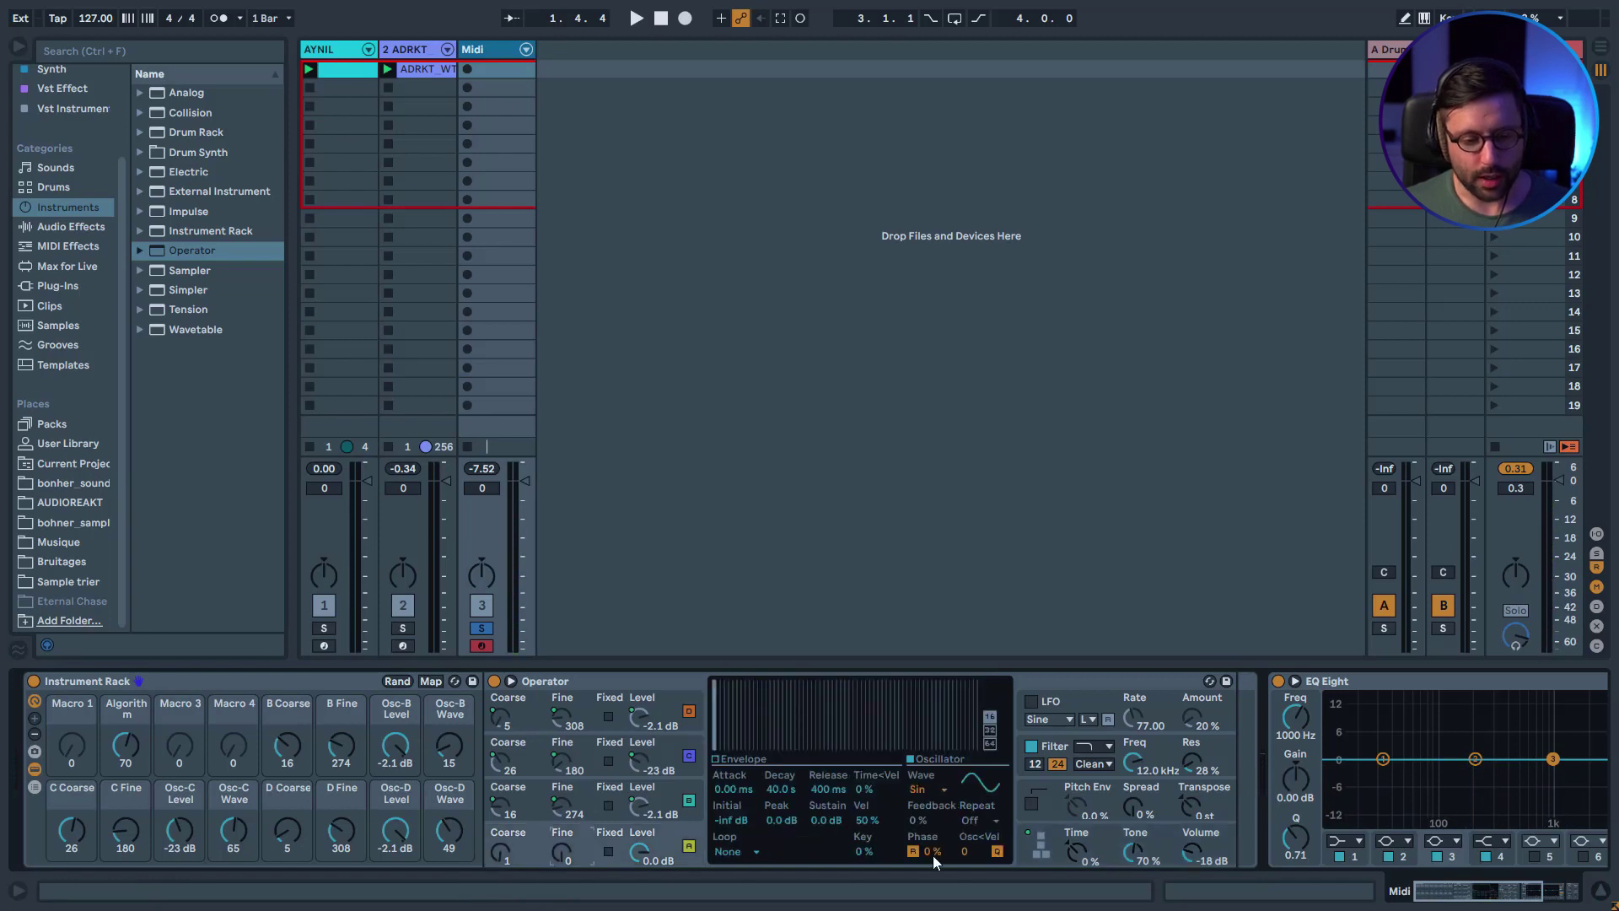
left_click(1029, 859)
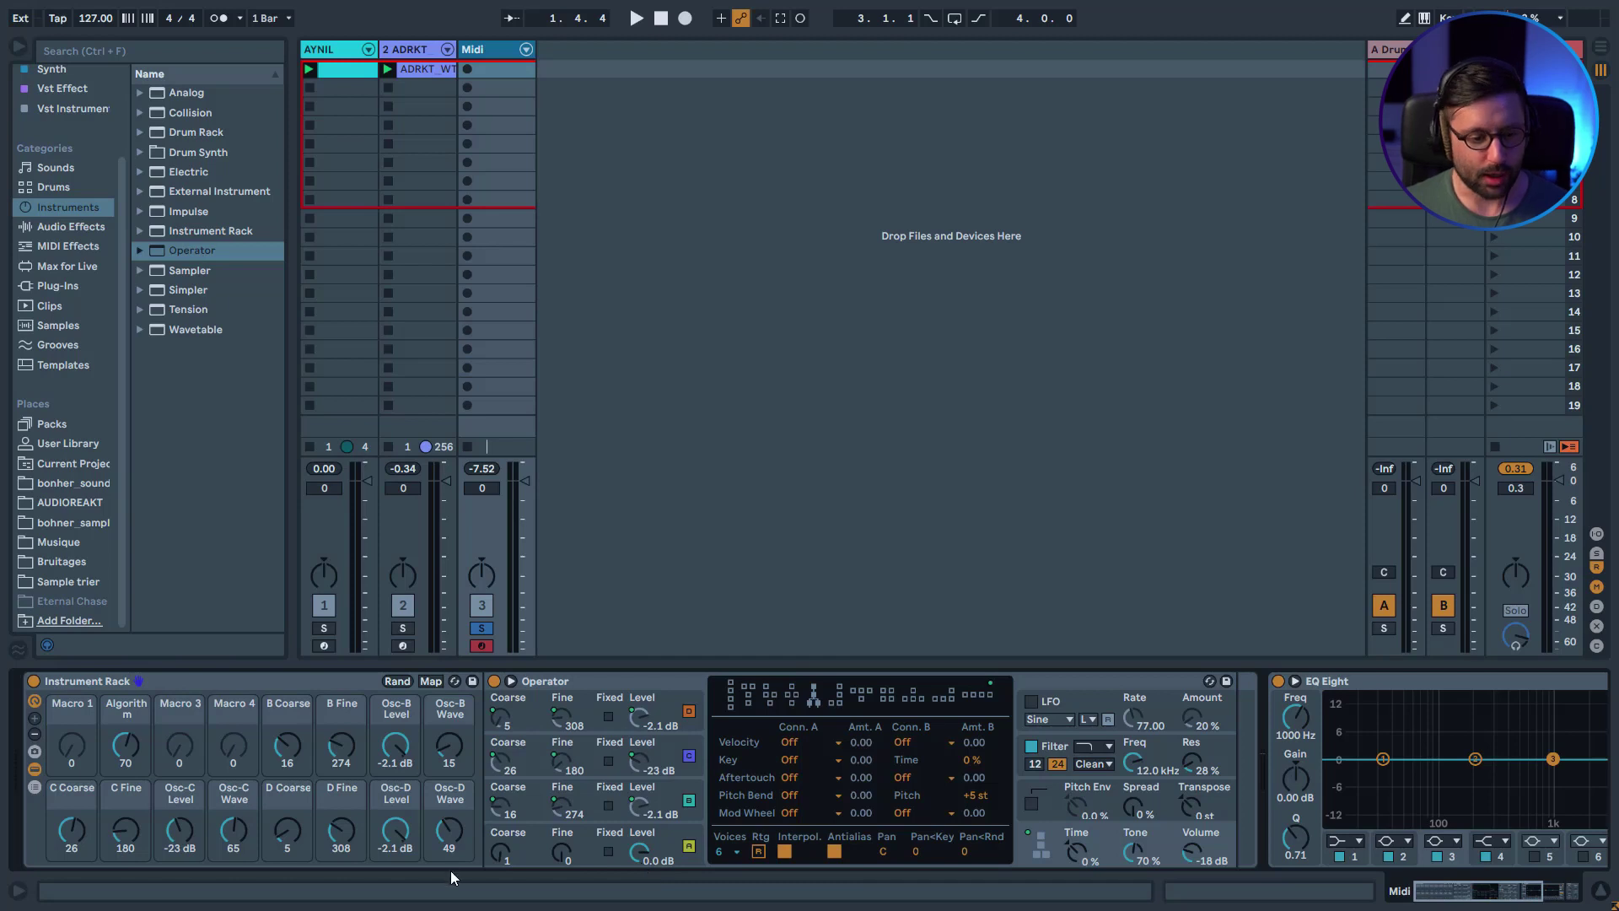
right_click(502, 853)
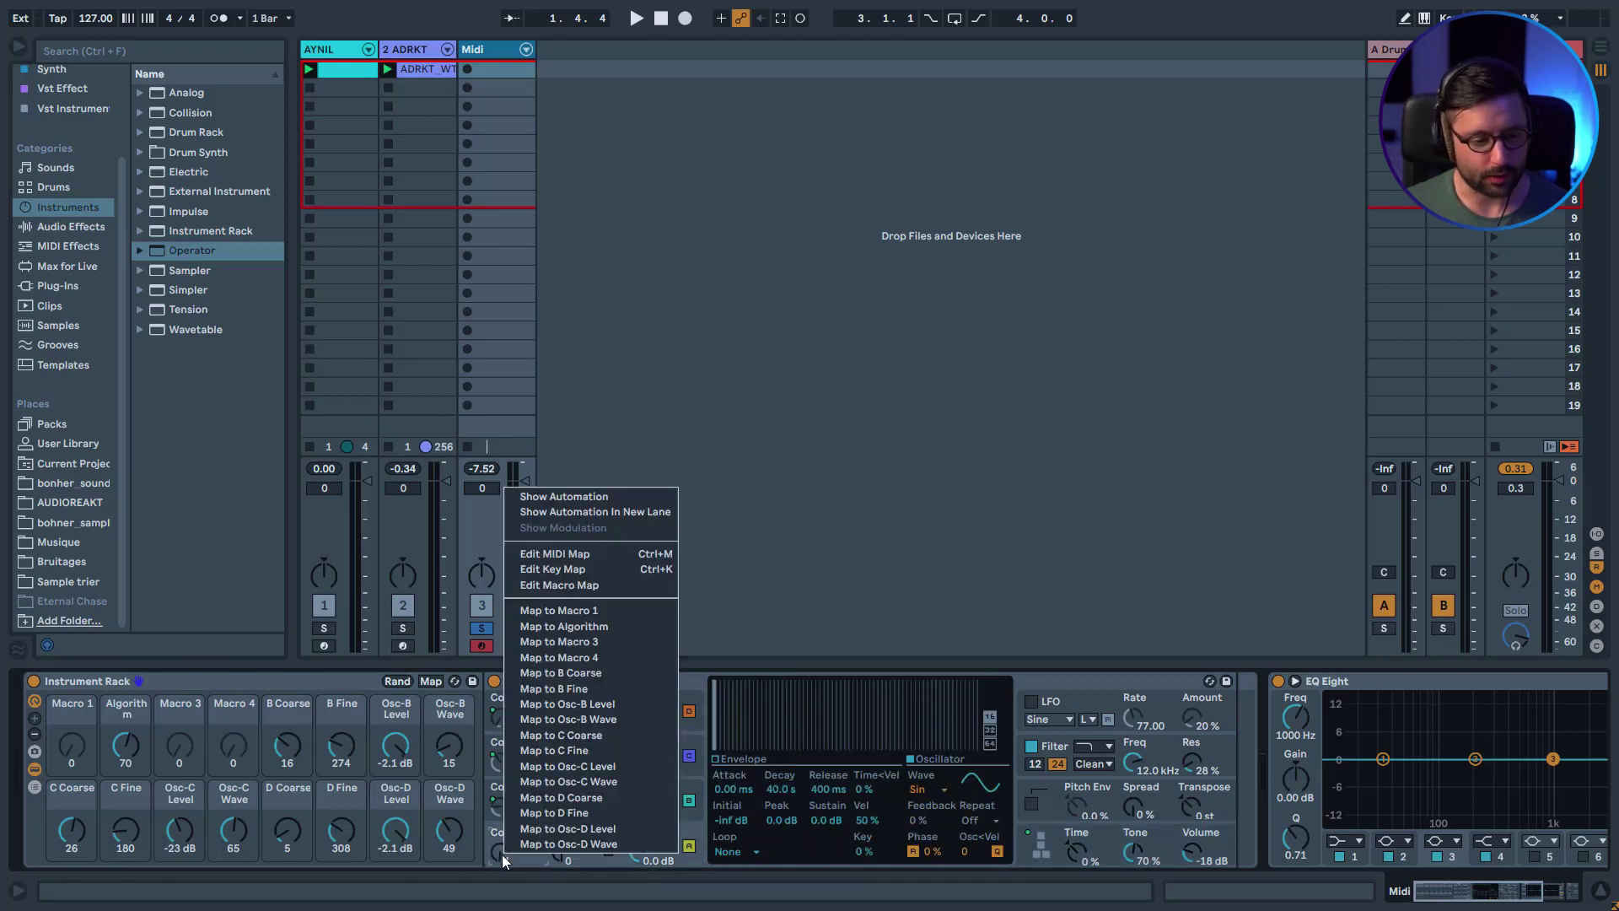
left_click(569, 641)
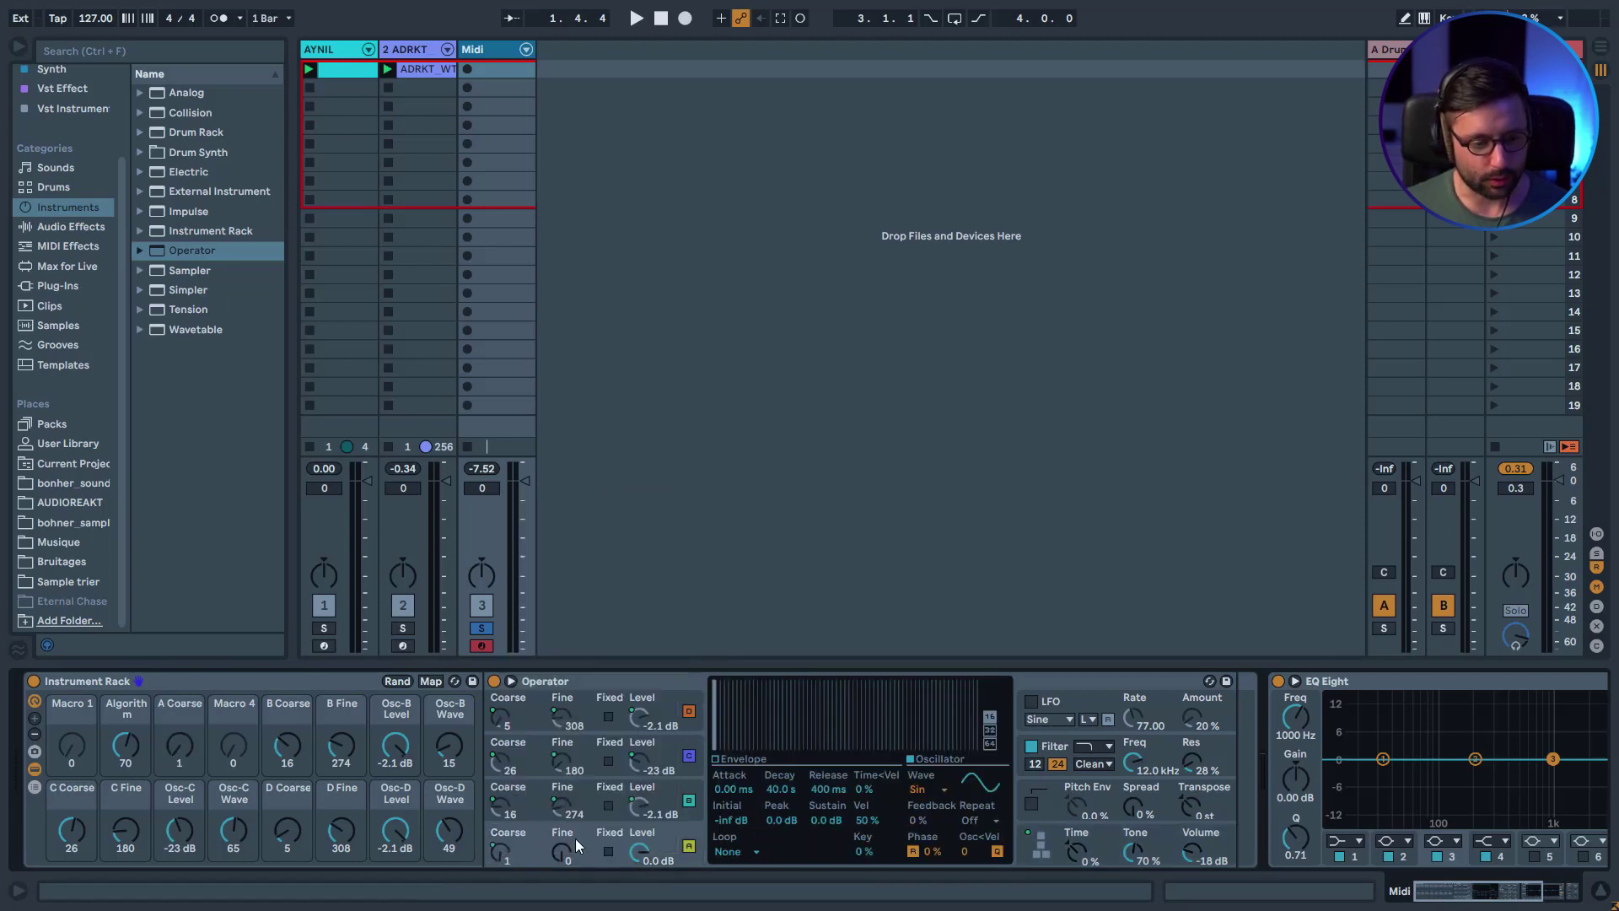
right_click(569, 853)
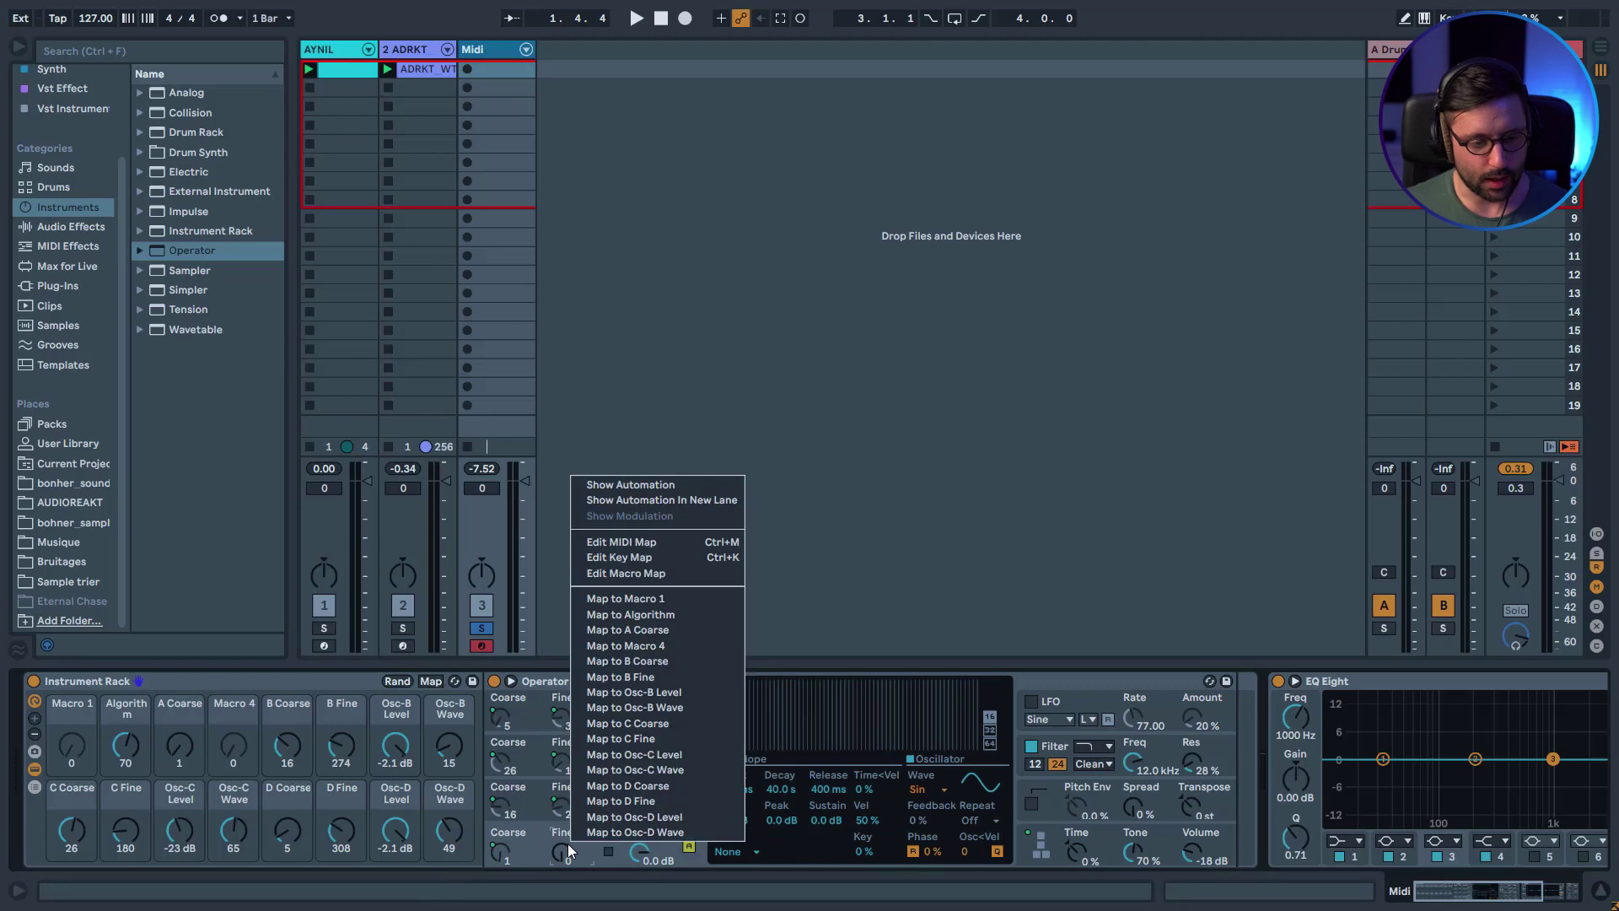
left_click(645, 648)
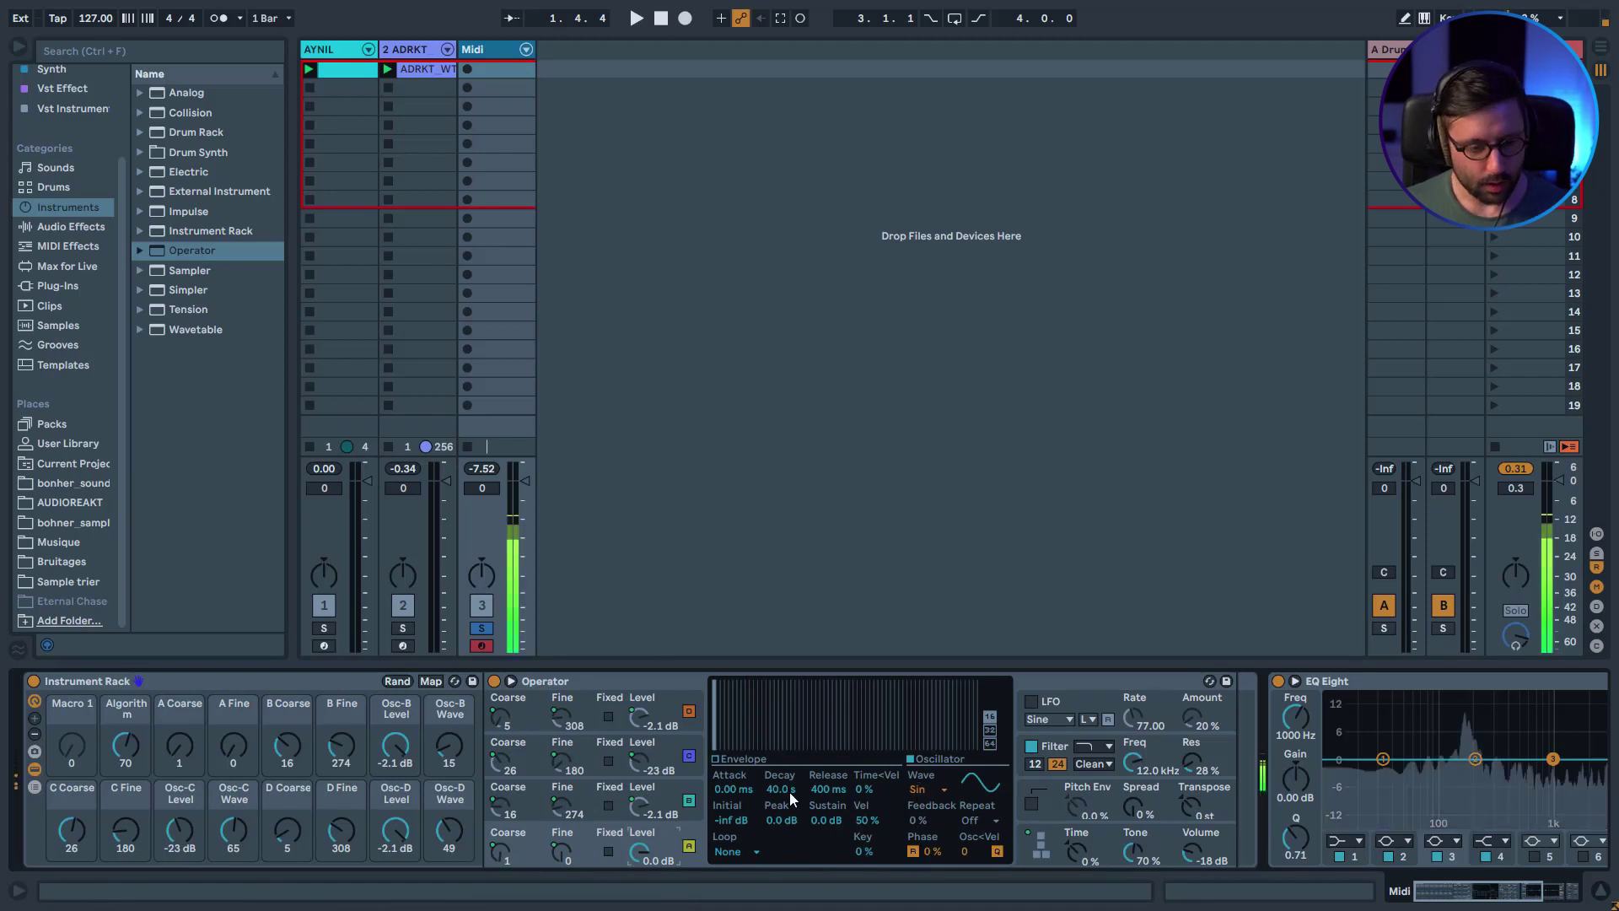
Randomize the rack's macros three more times with oscillator A's Coarse and Fine included.
left_click(403, 681)
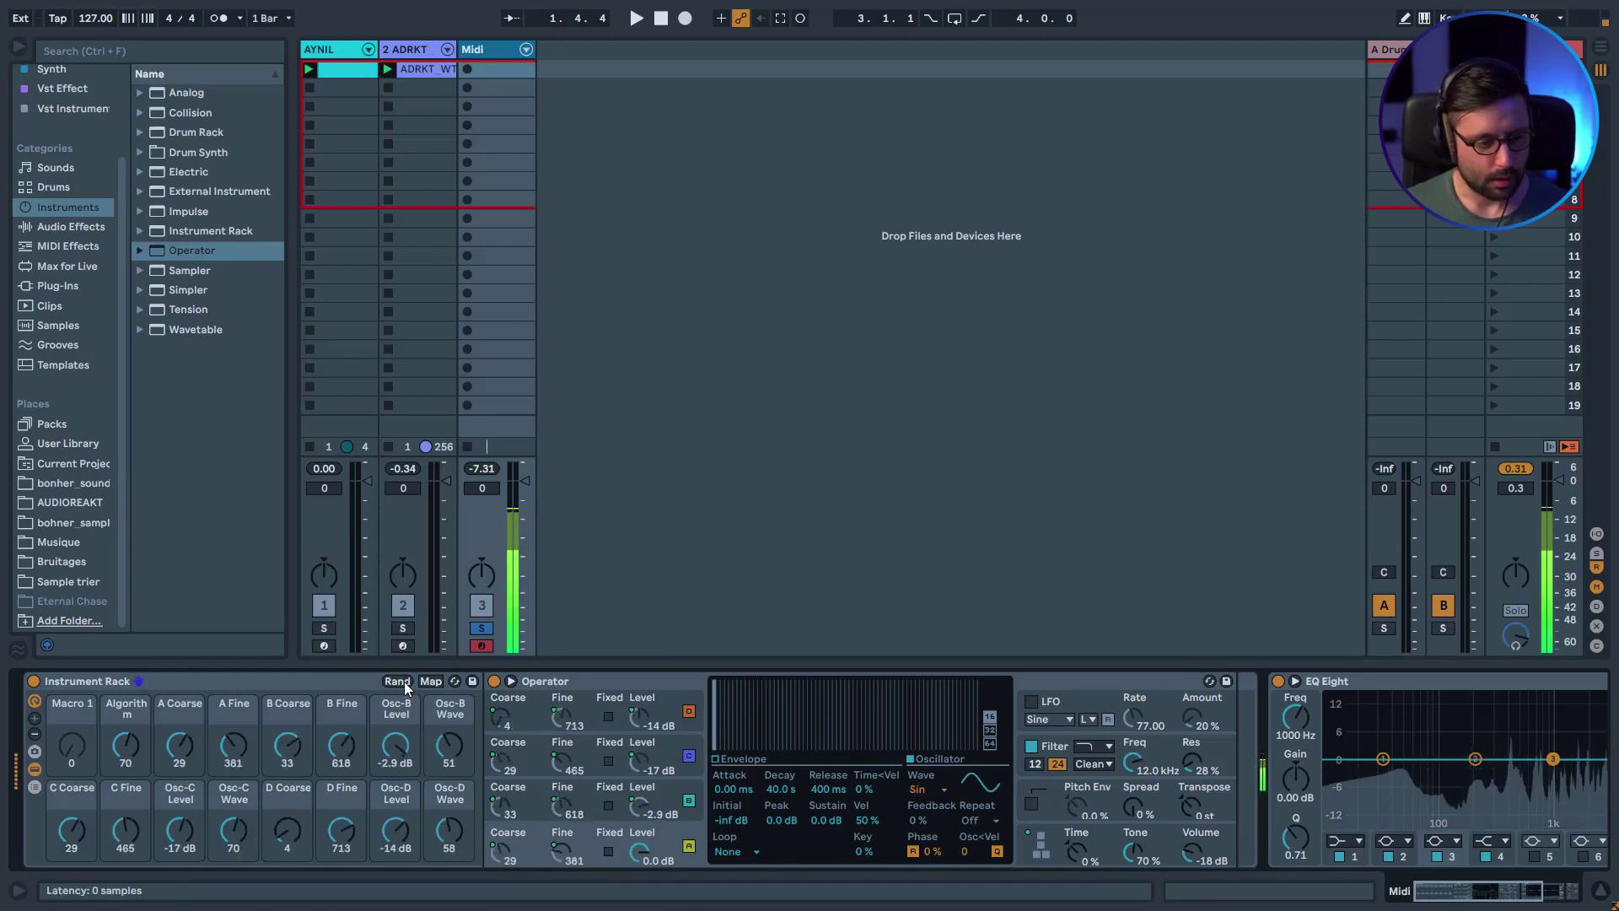
left_click(403, 681)
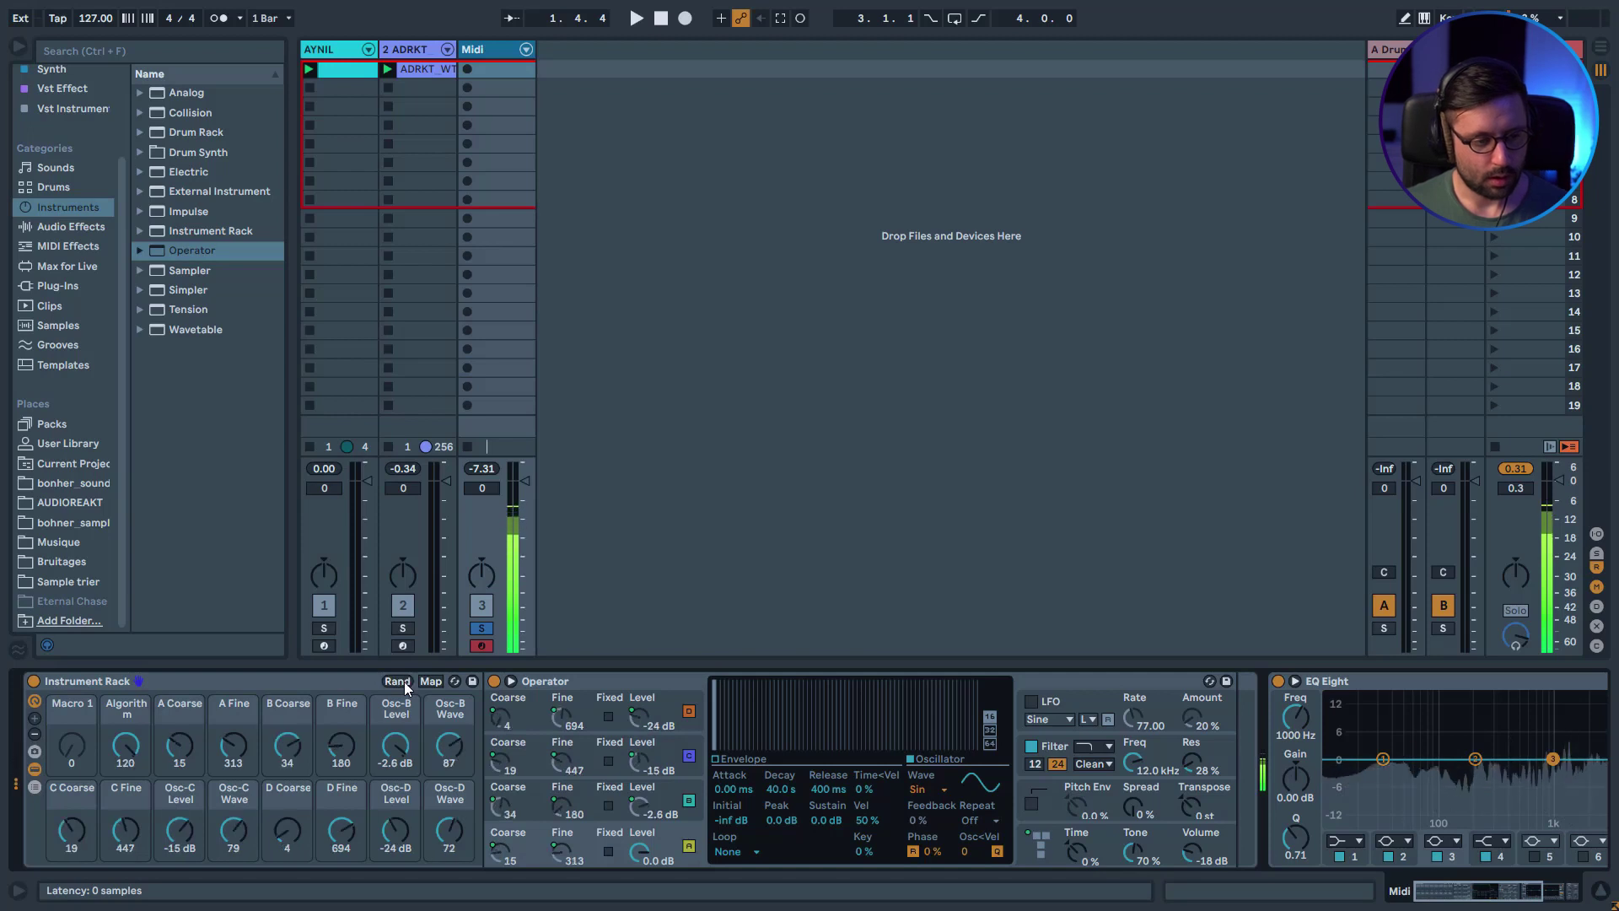
left_click(403, 682)
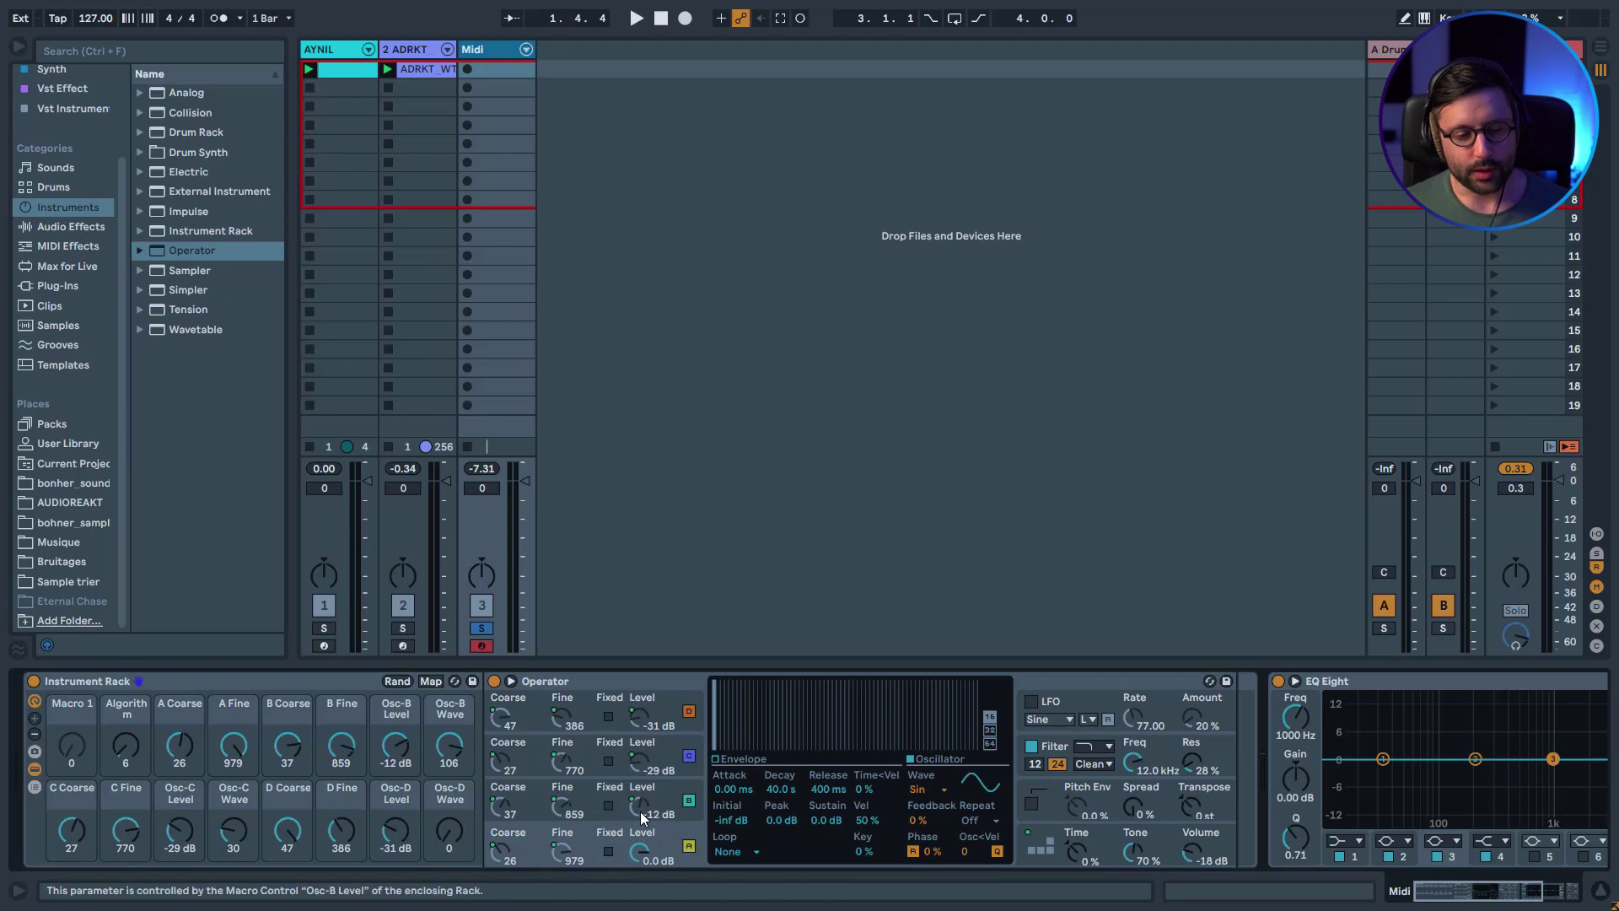
Display Operator's algorithms and try lowering the Osc-B Level macro to -30 dB.
left_click(1041, 840)
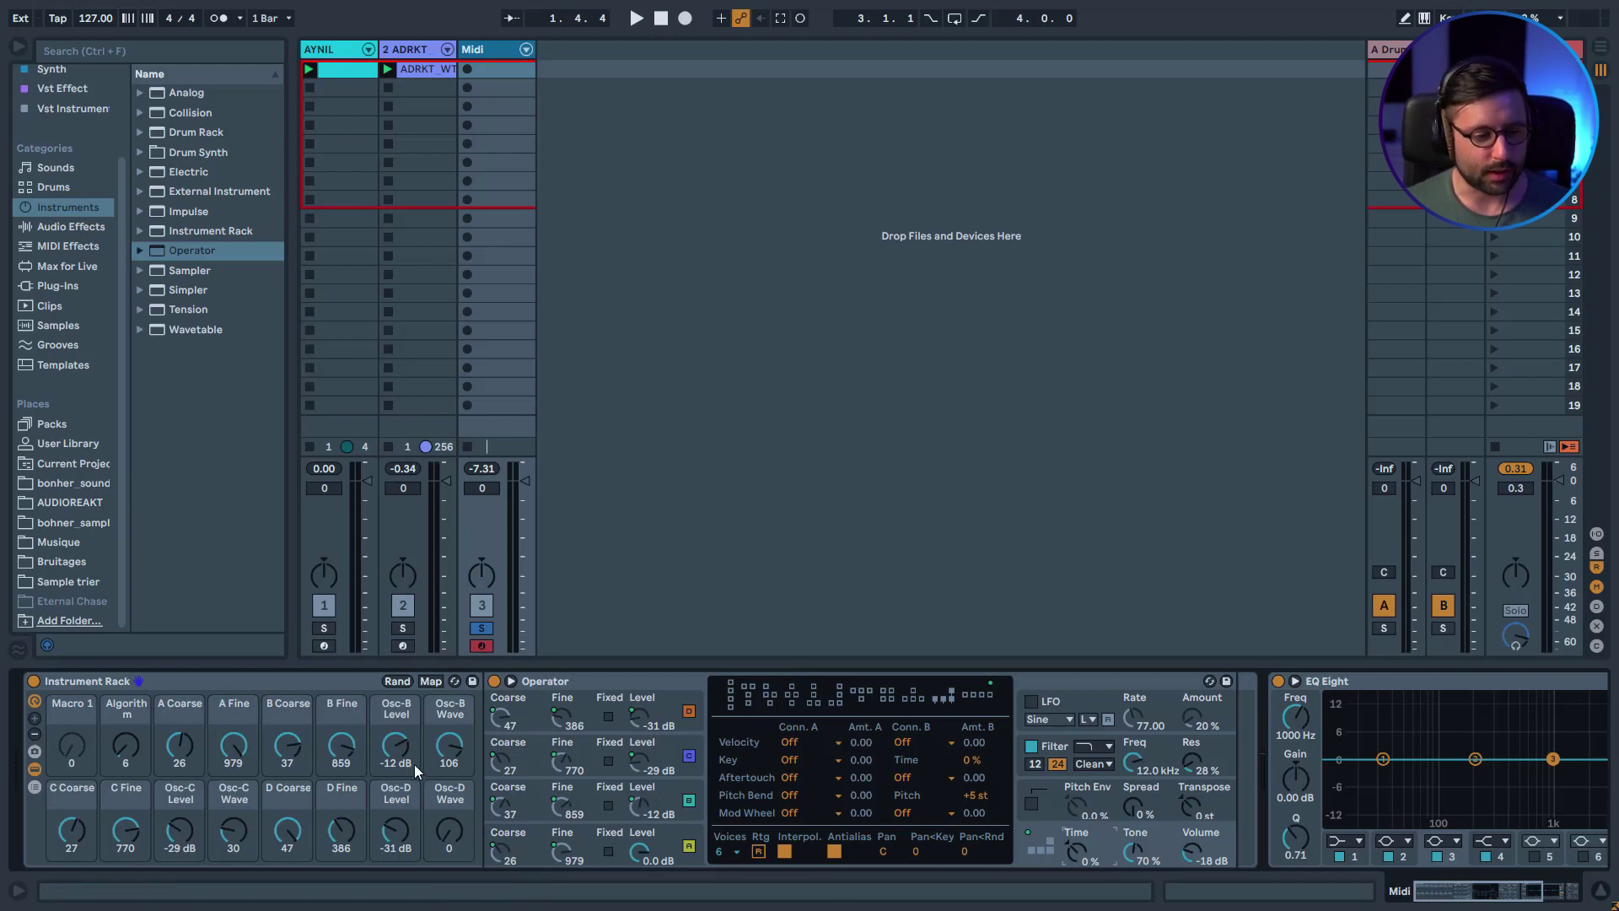
left_click_drag(413, 764, 413, 818)
left_click_drag(395, 746, 396, 717)
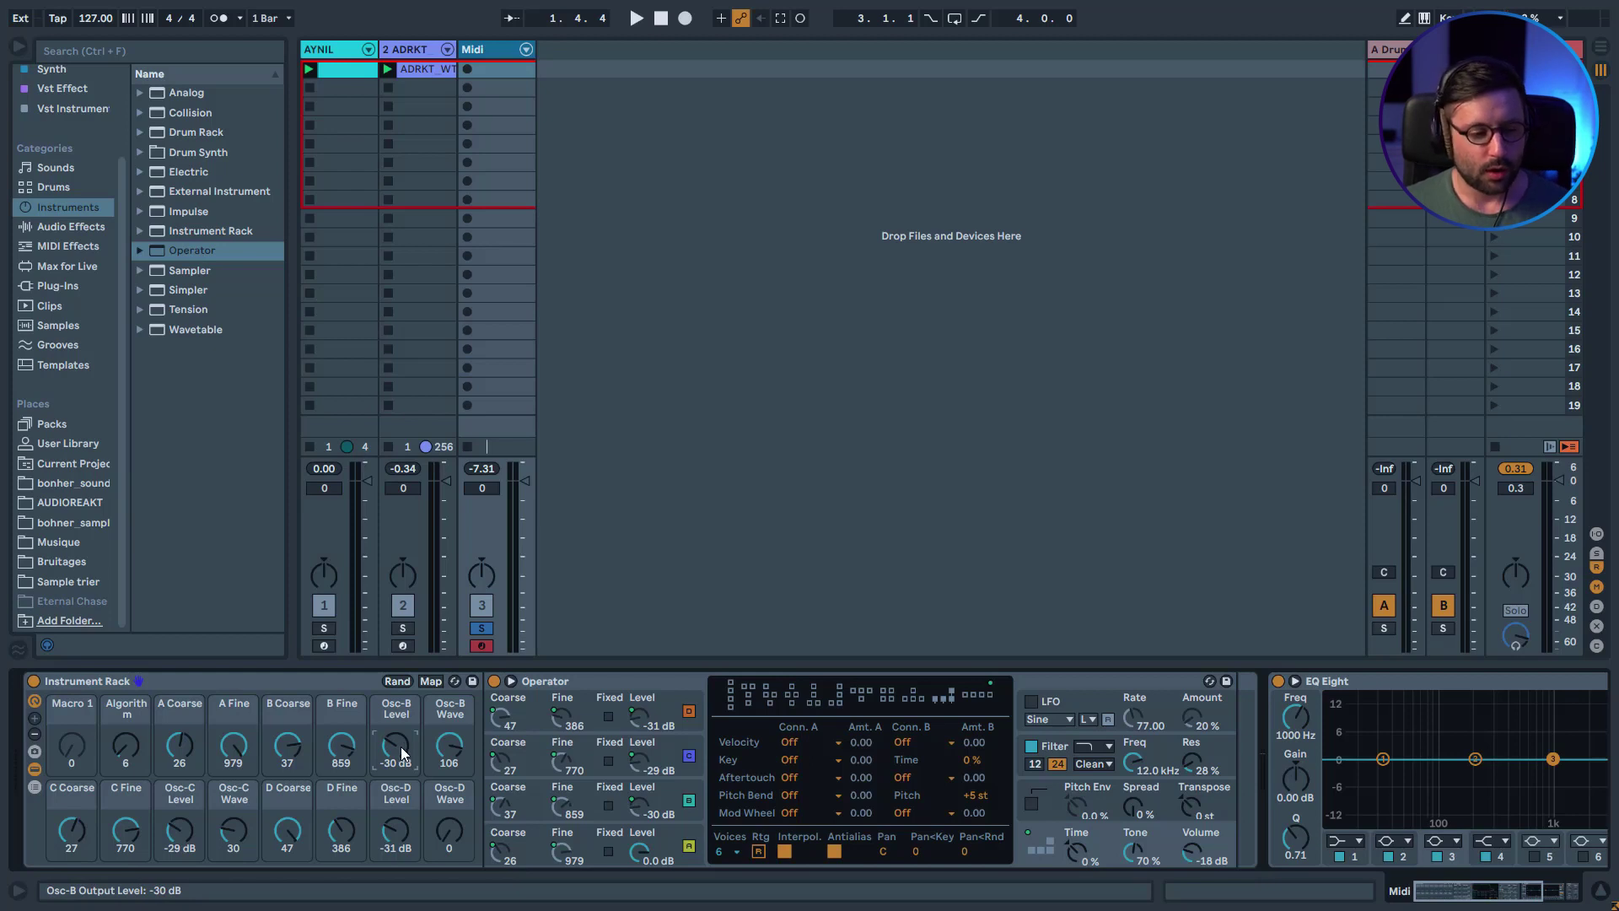
Set the minimum of the Osc-B Level macro mapping to -36 dB and leave macro mapping.
left_click(431, 681)
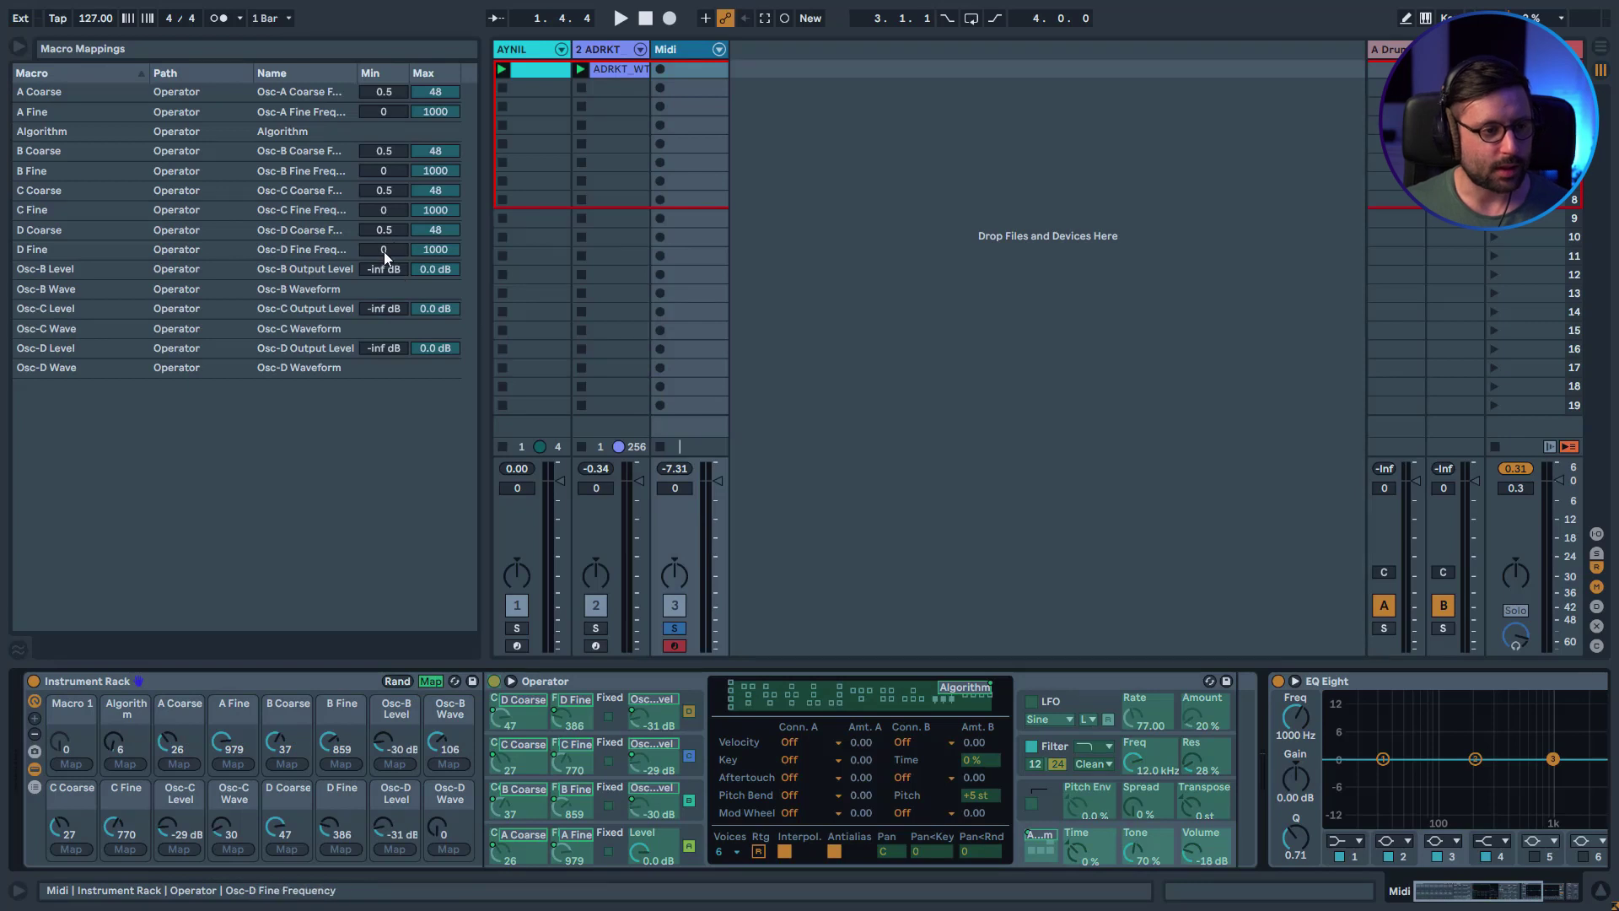
left_click(301, 272)
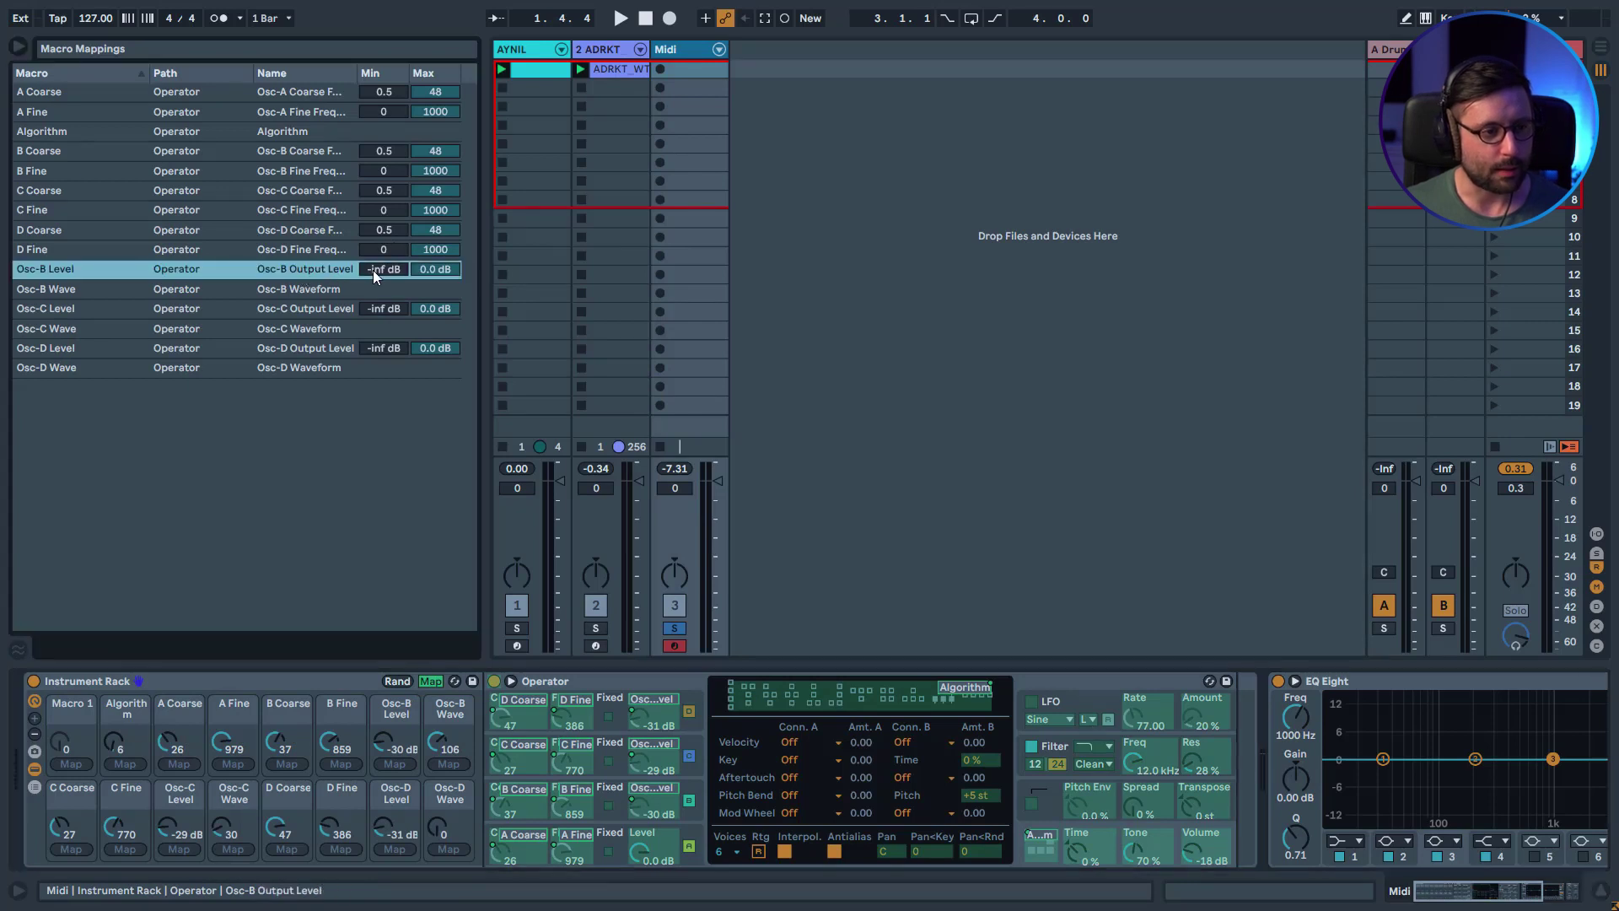
left_click(361, 269)
type("-36")
key("Return")
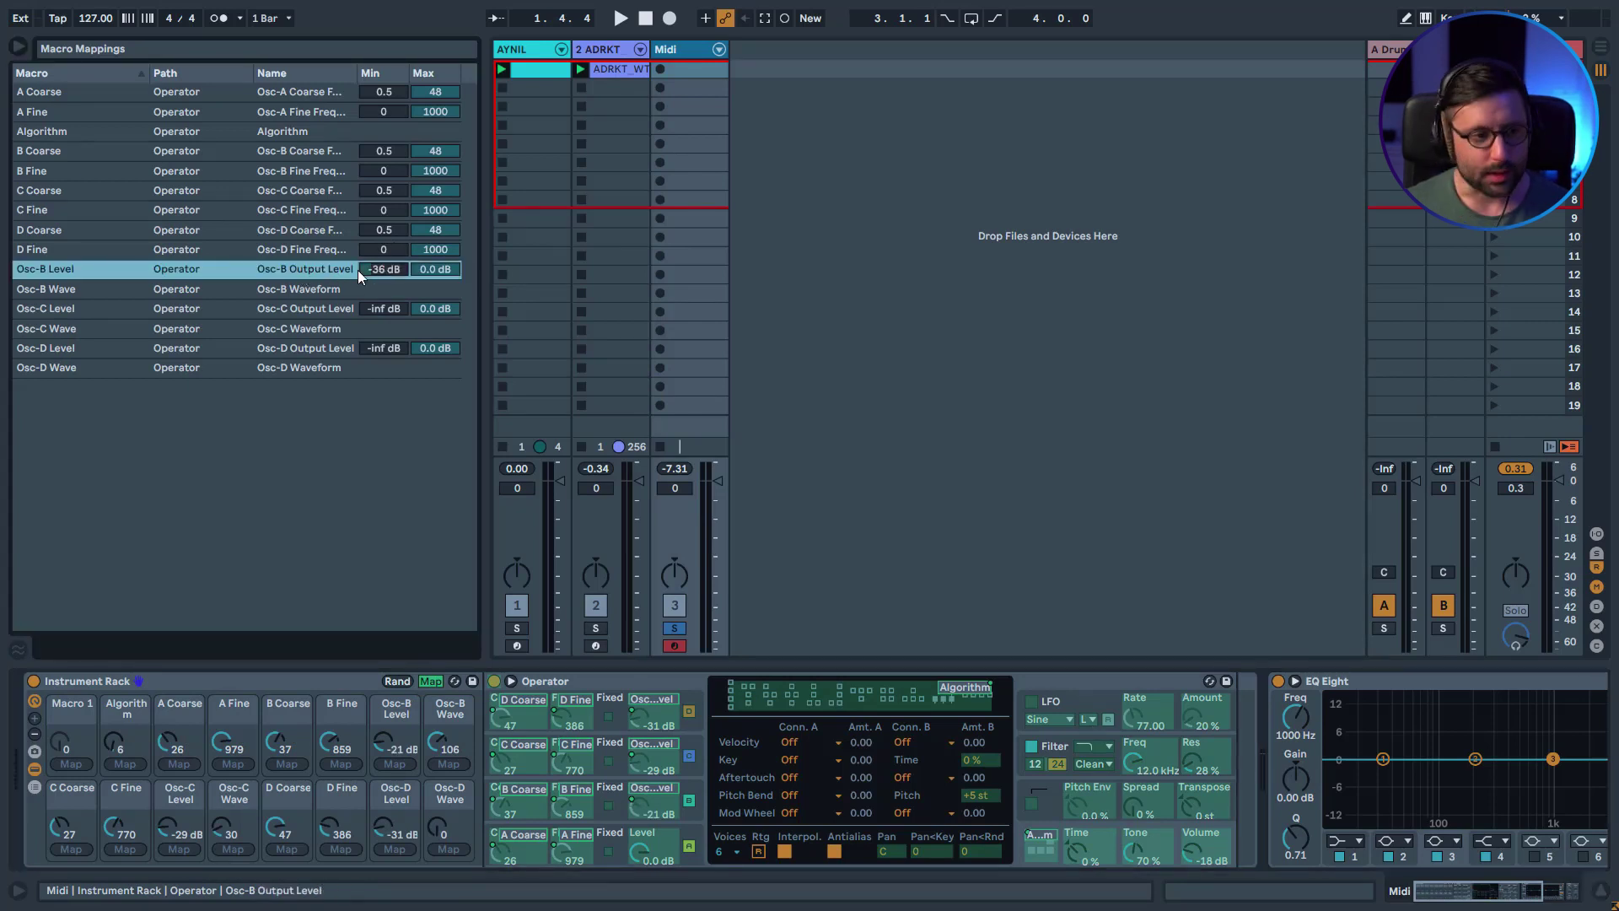
left_click(431, 680)
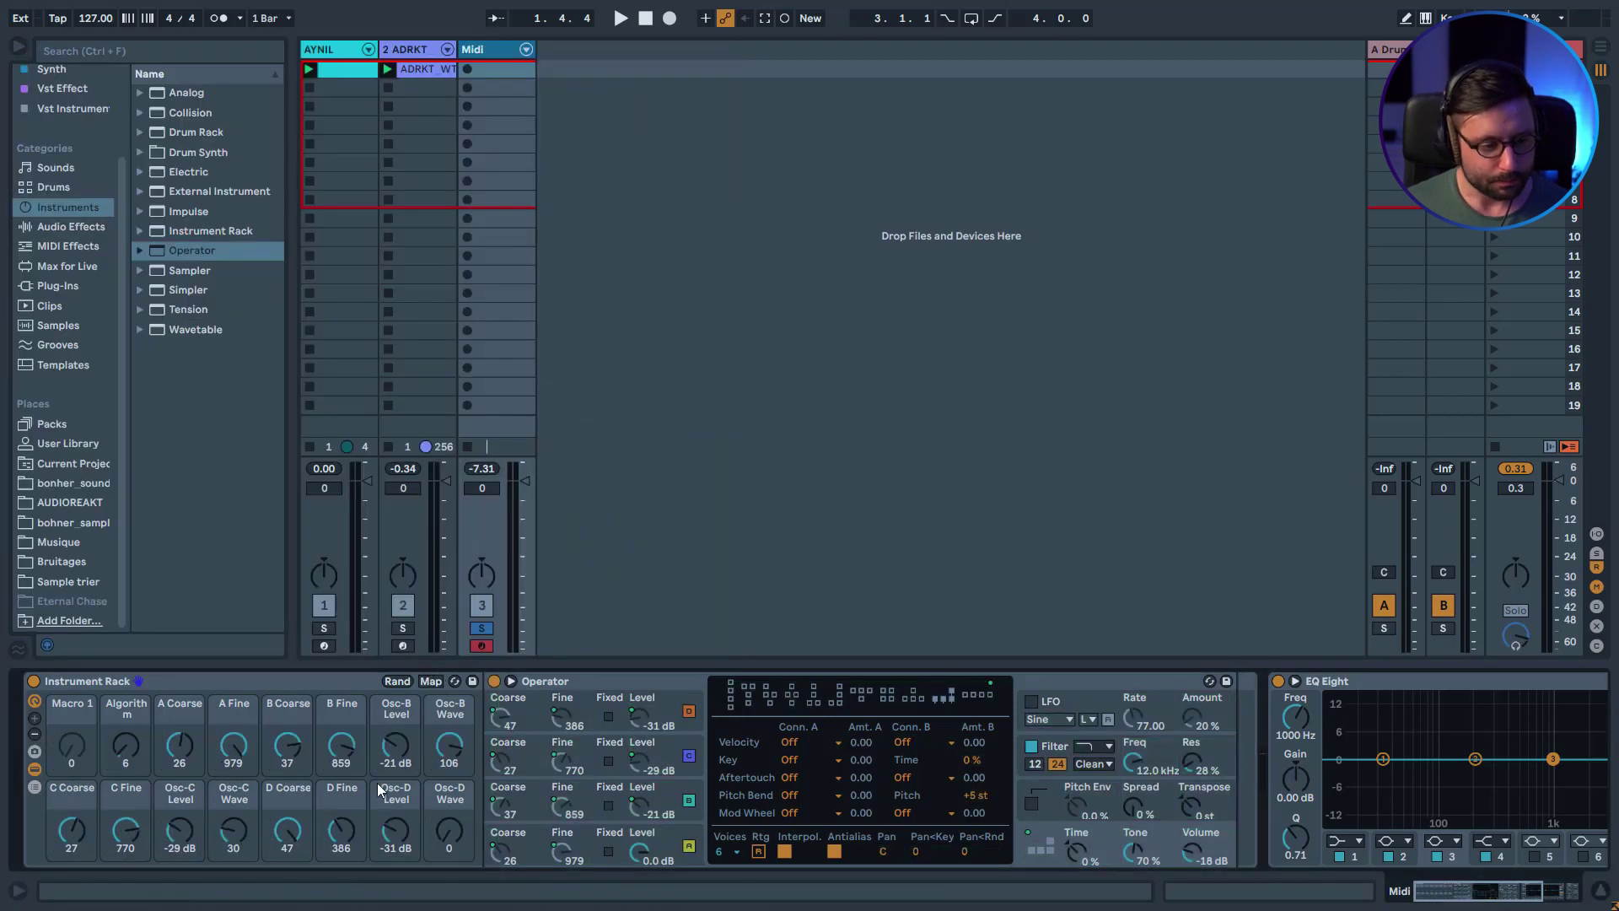
Test the Osc-B Level macro from -8.9 dB down to -36 dB and view the settings of oscillators A and B.
mouse_move(395, 746)
left_mouse_down()
mouse_move(396, 766)
mouse_move(396, 732)
left_mouse_up()
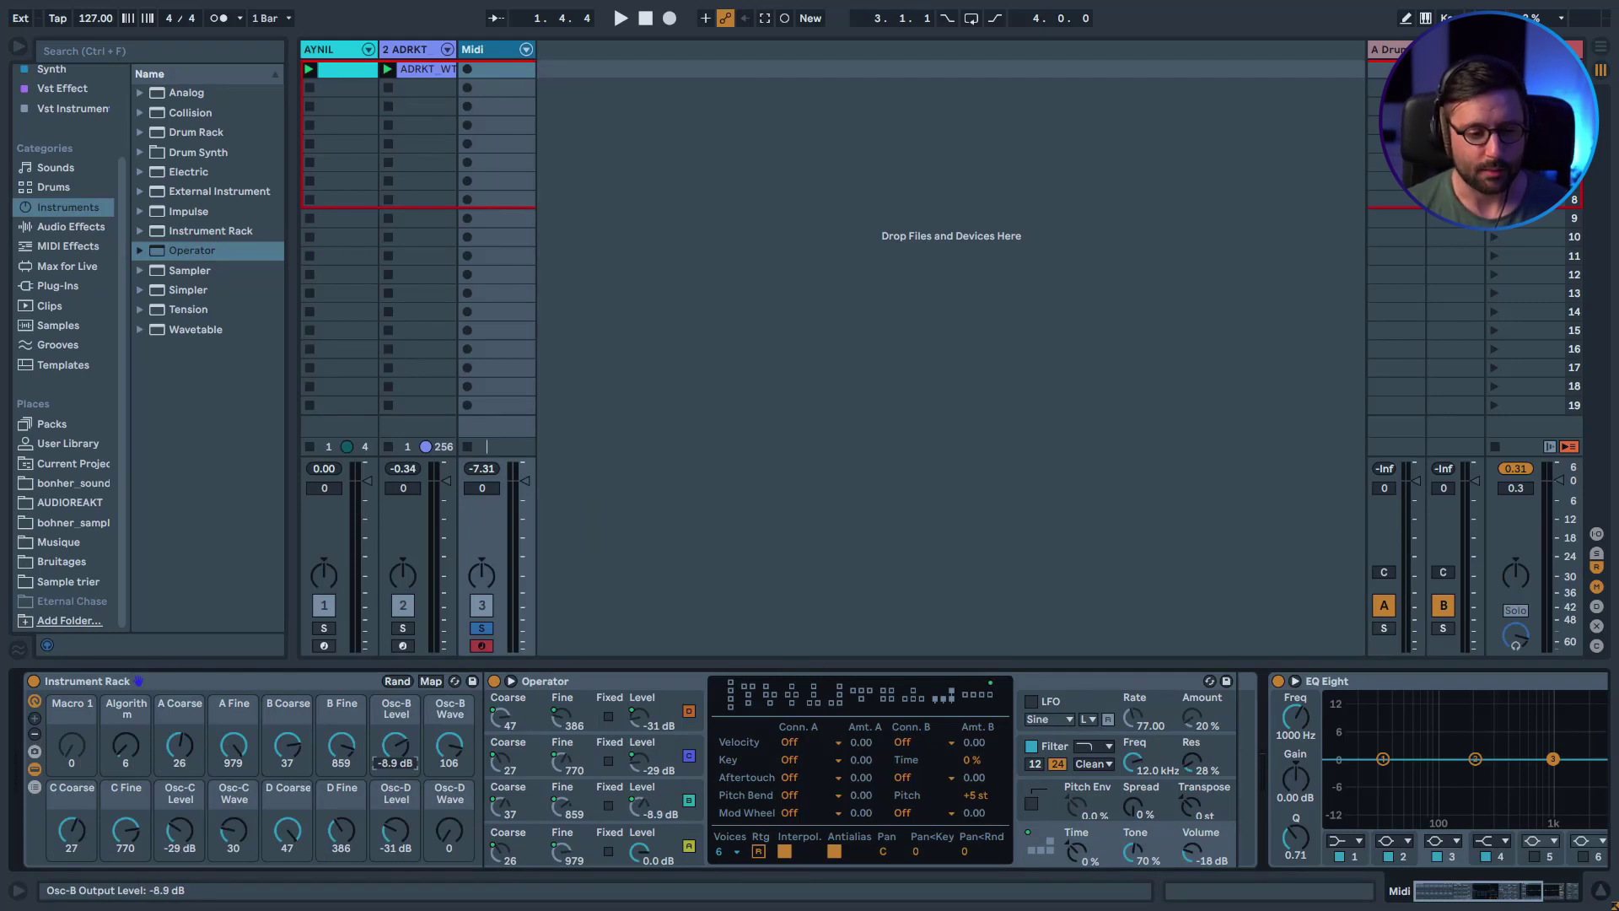
left_click_drag(395, 732, 396, 766)
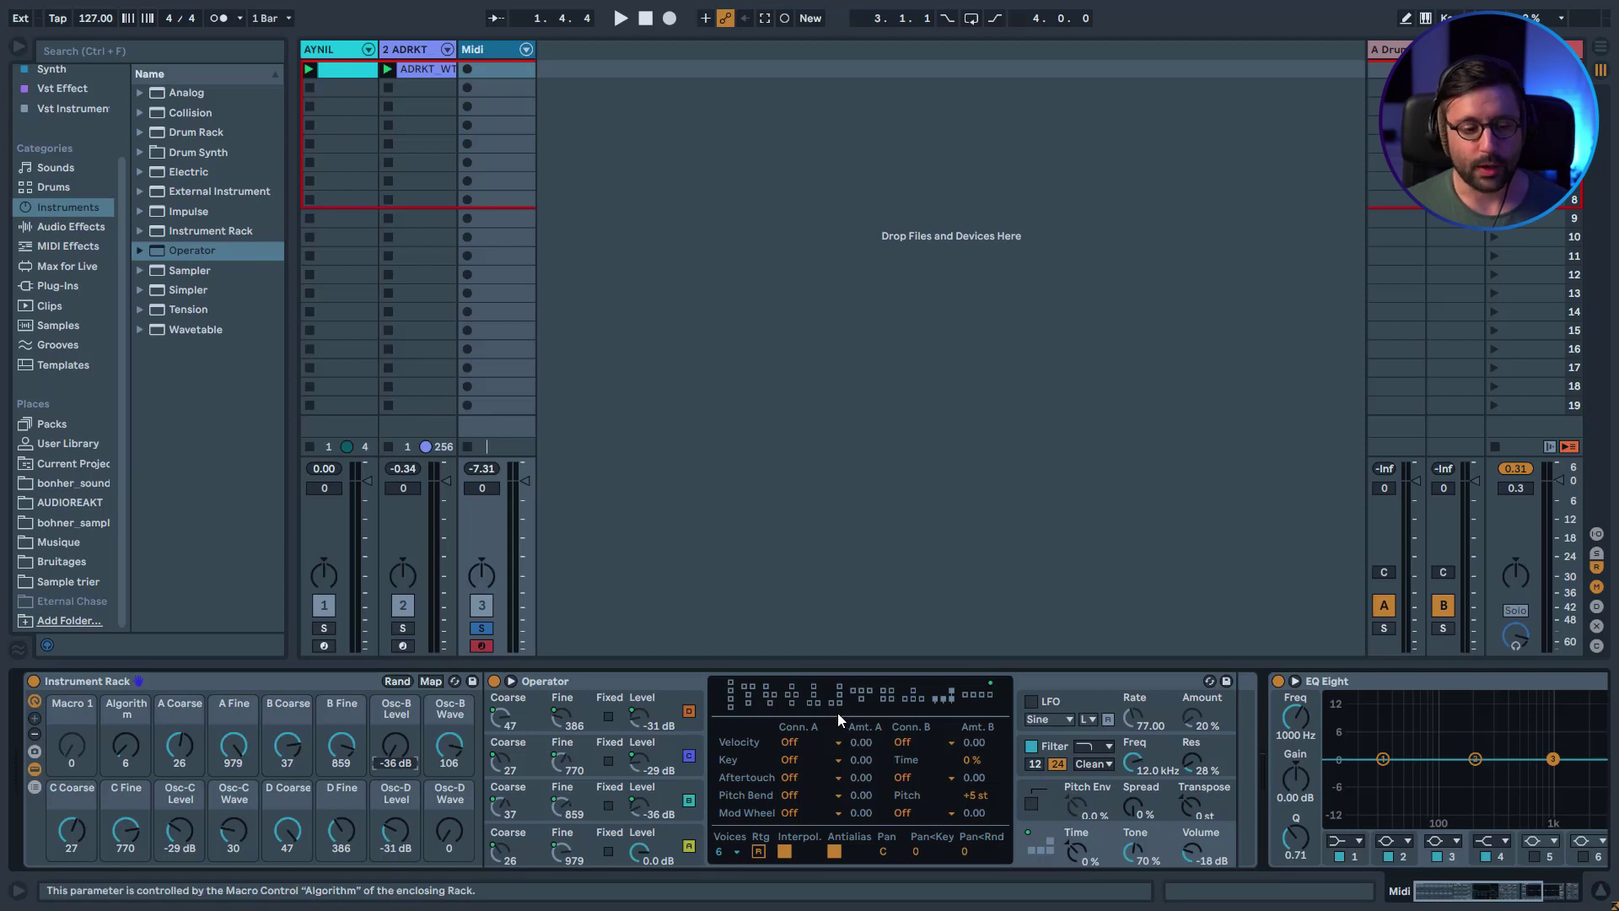
left_click(674, 858)
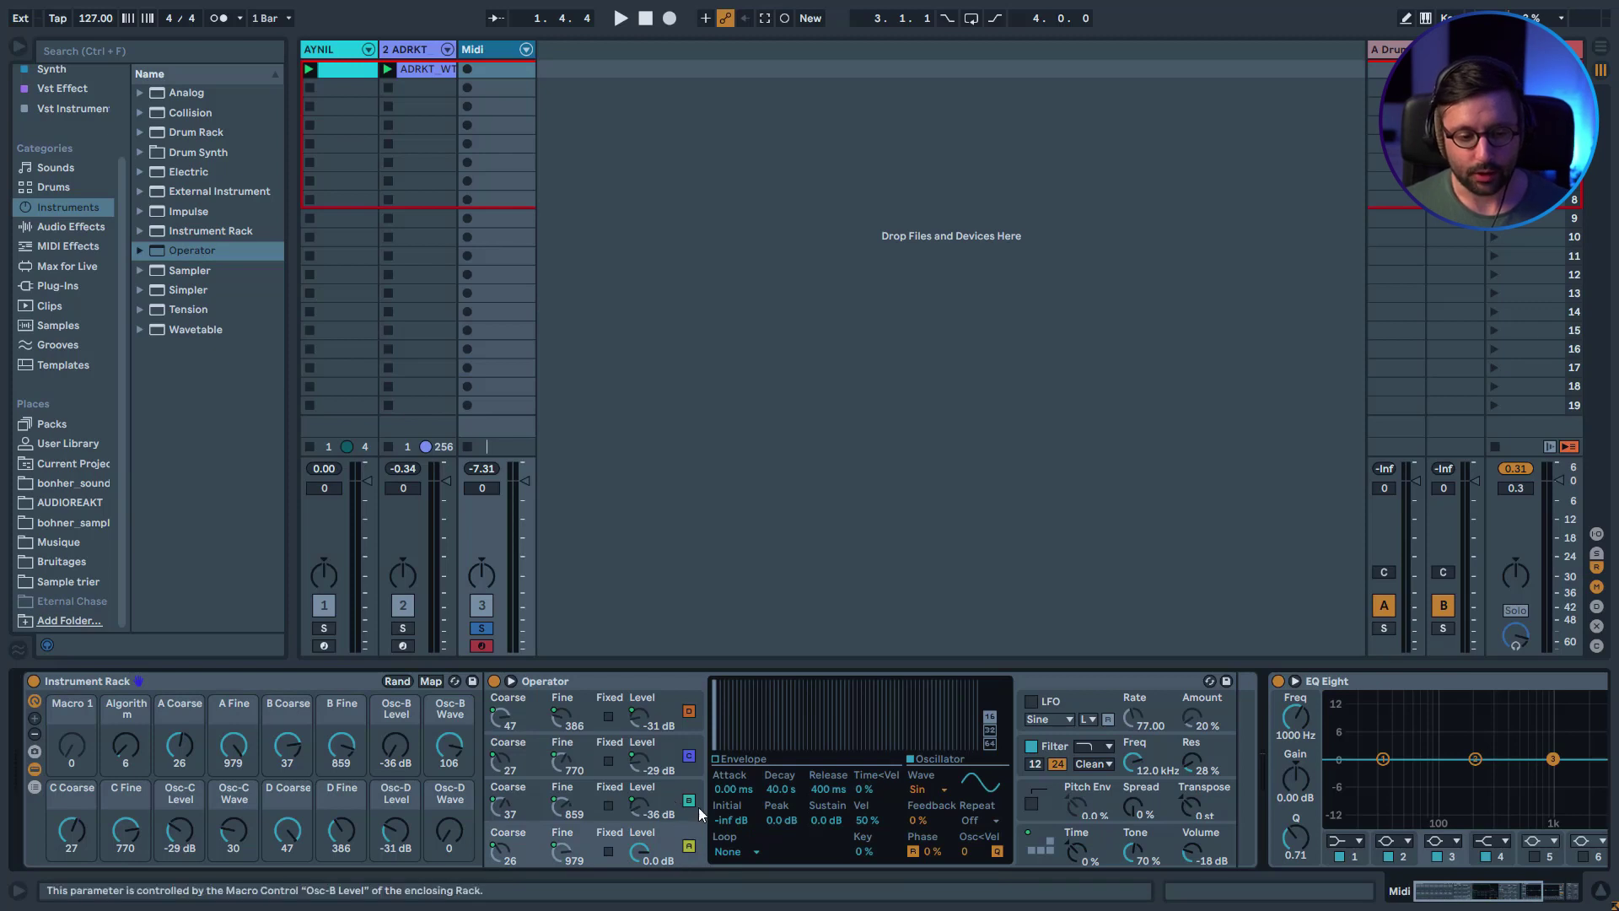
left_click(615, 801)
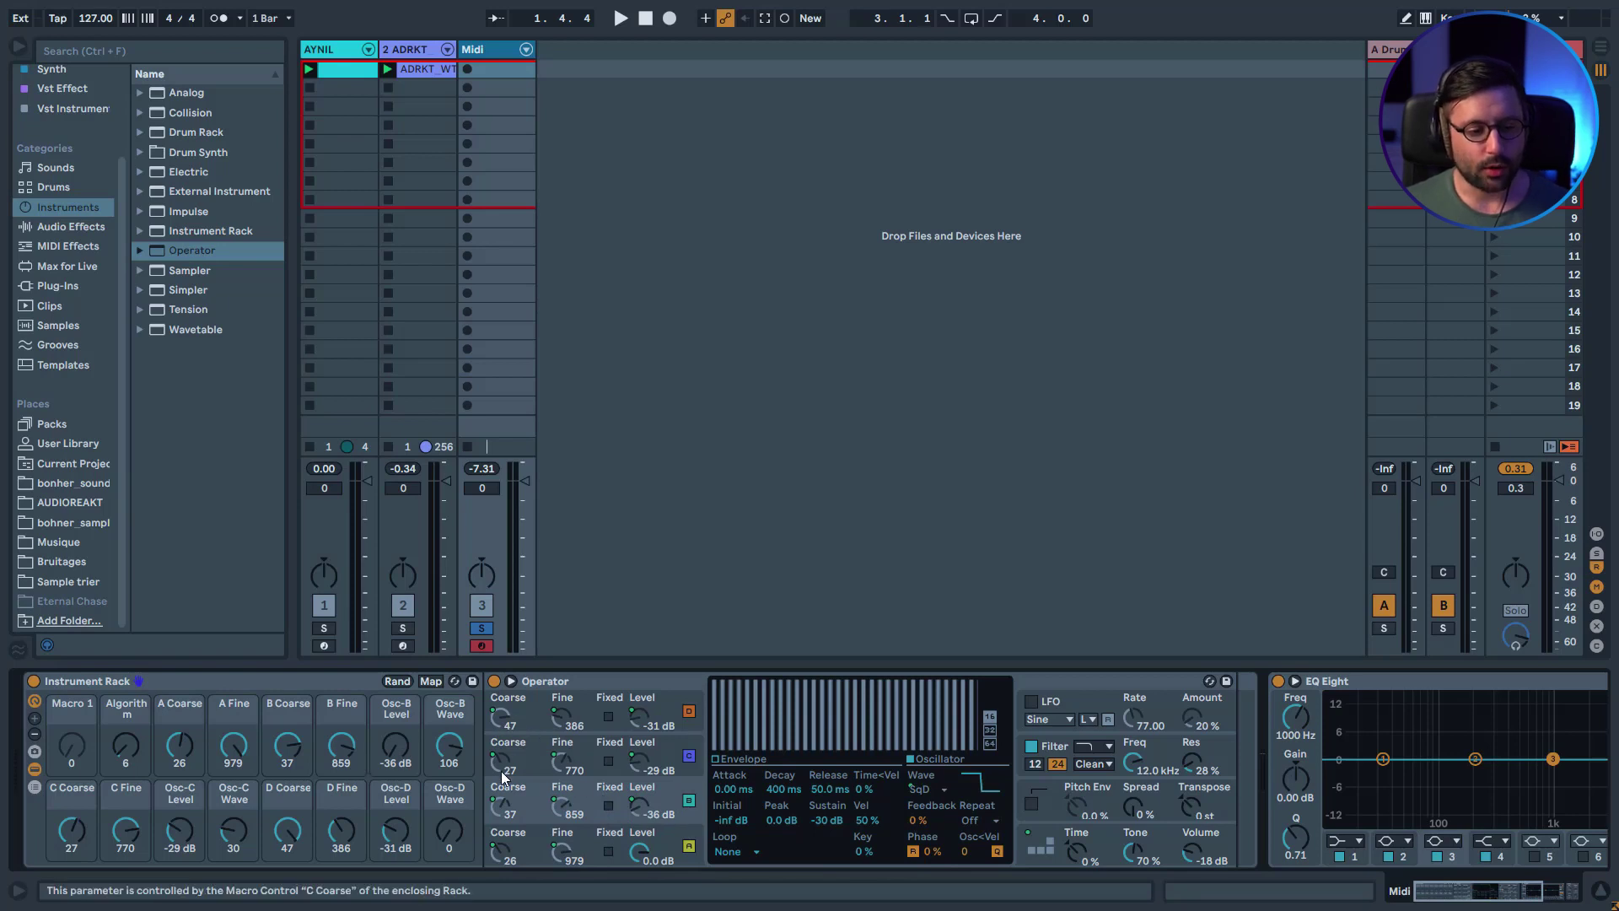
In the macro mappings, set the maximum of A Coarse and B Coarse to 6.
left_click(428, 682)
left_click(450, 98)
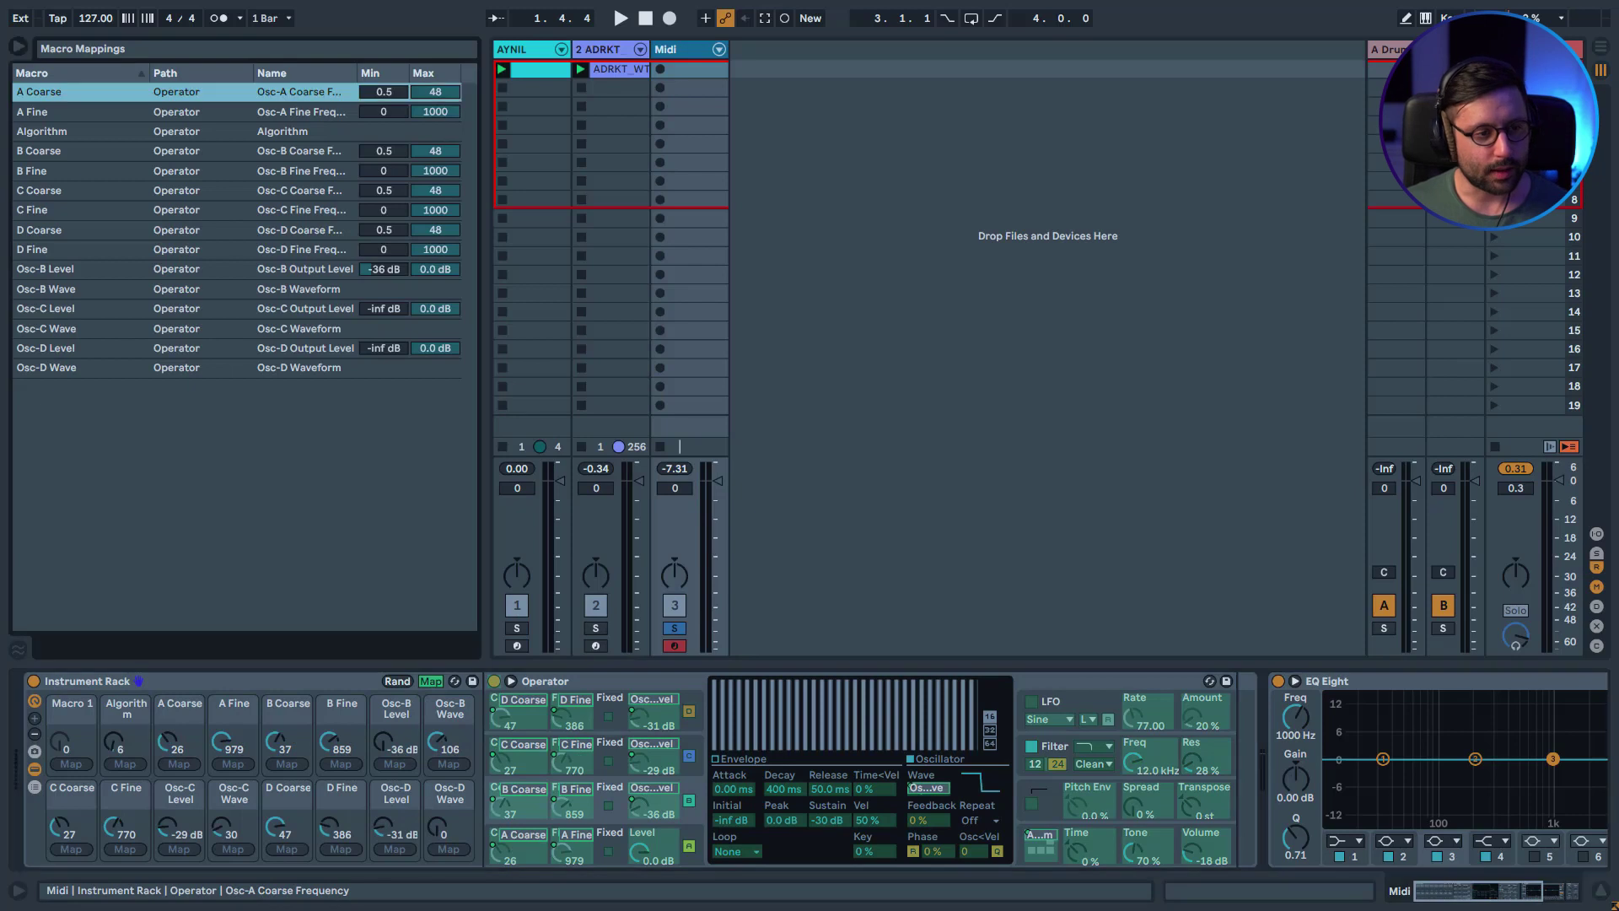
type("6")
key("Return")
left_click(432, 156)
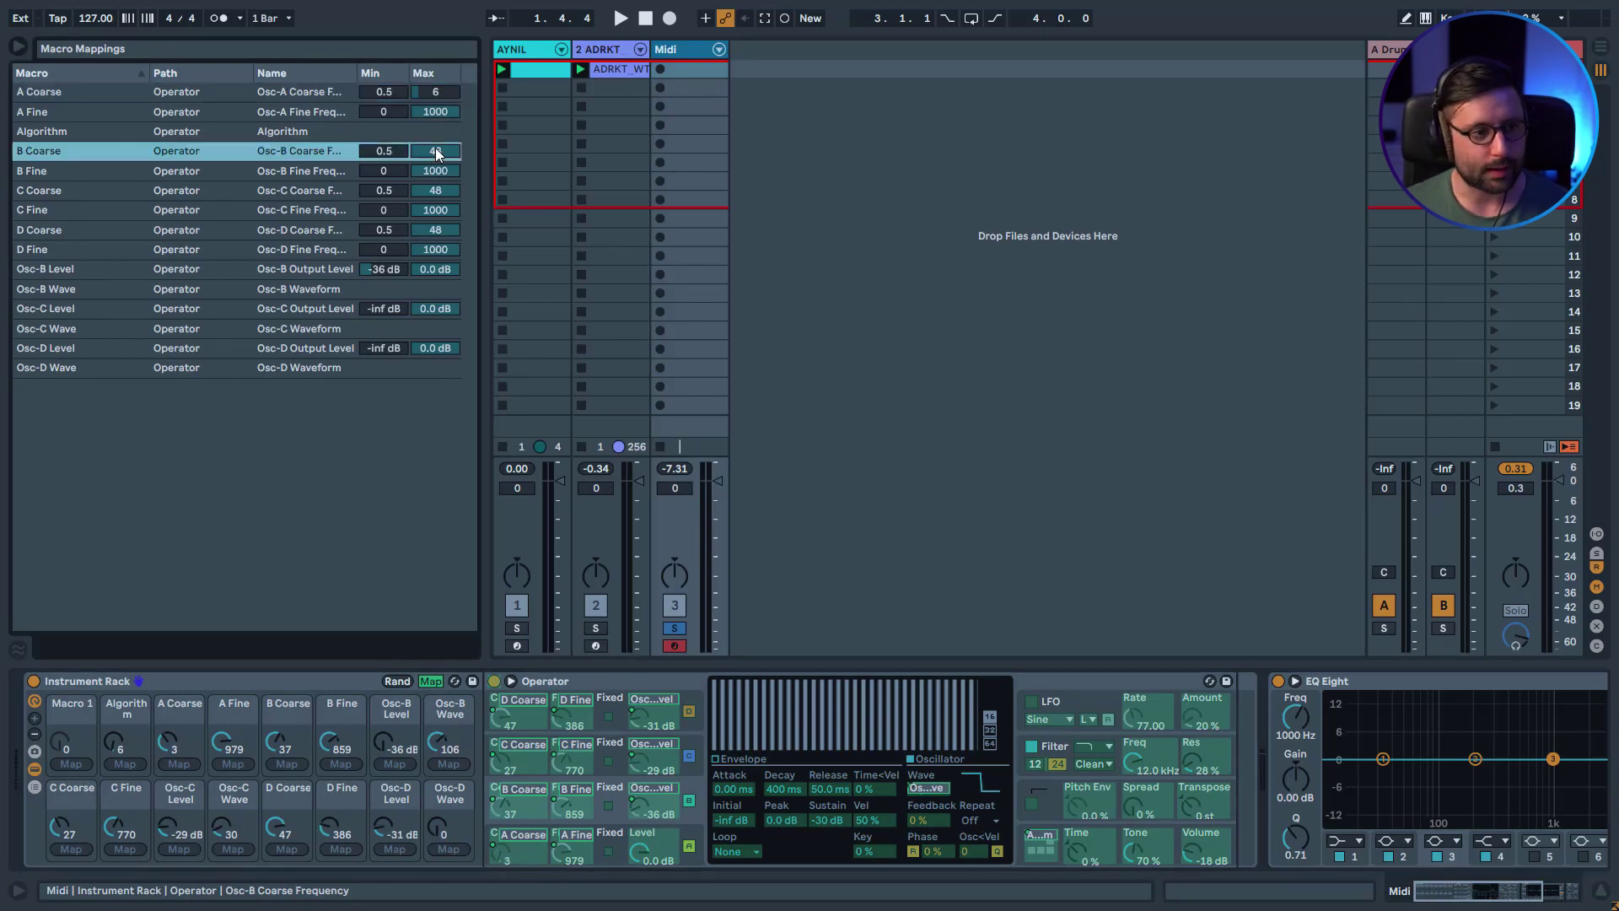
key("Return")
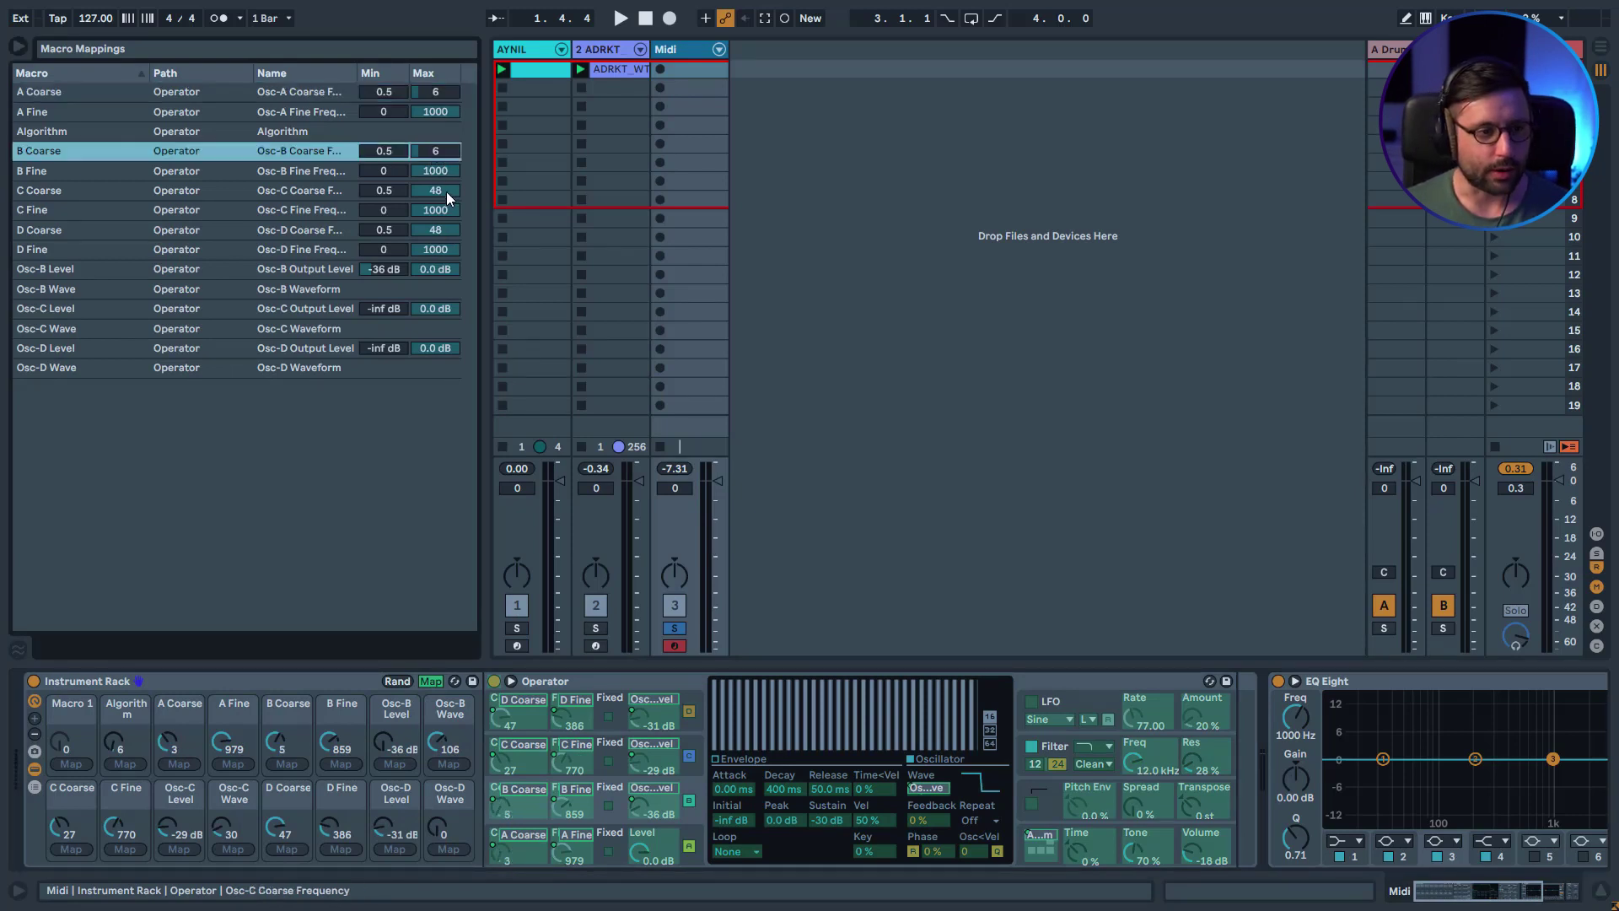
Set the maximum of the C Coarse and D Coarse mappings to 6 and leave macro mapping.
left_click(446, 190)
type("6")
key("Return")
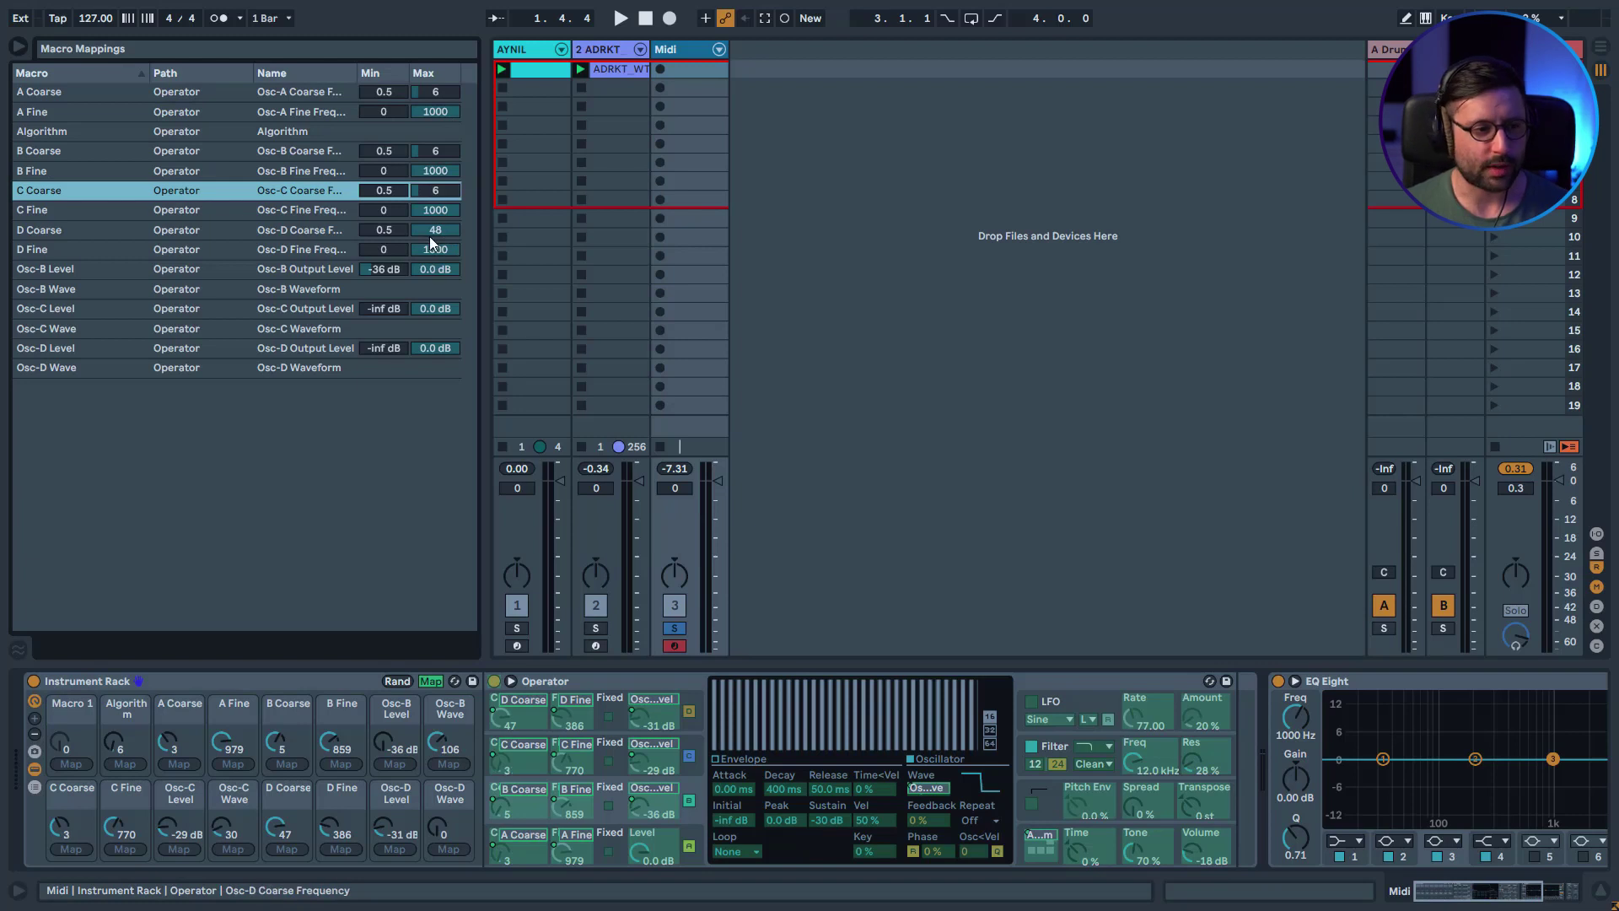
left_click(429, 236)
type("6")
key("Return")
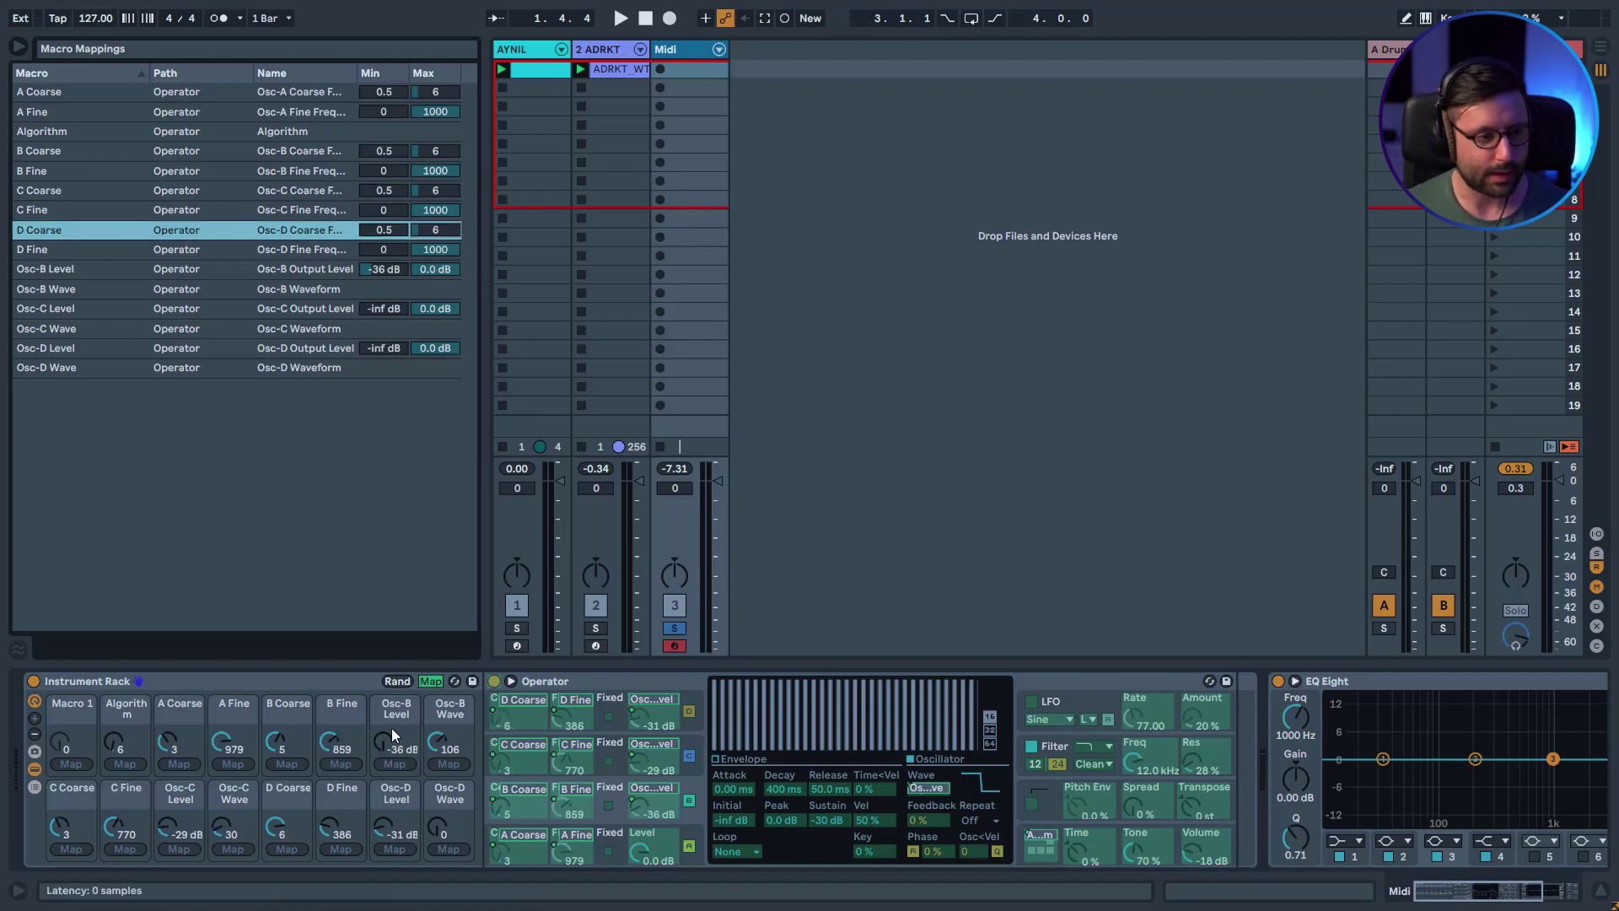
left_click(429, 681)
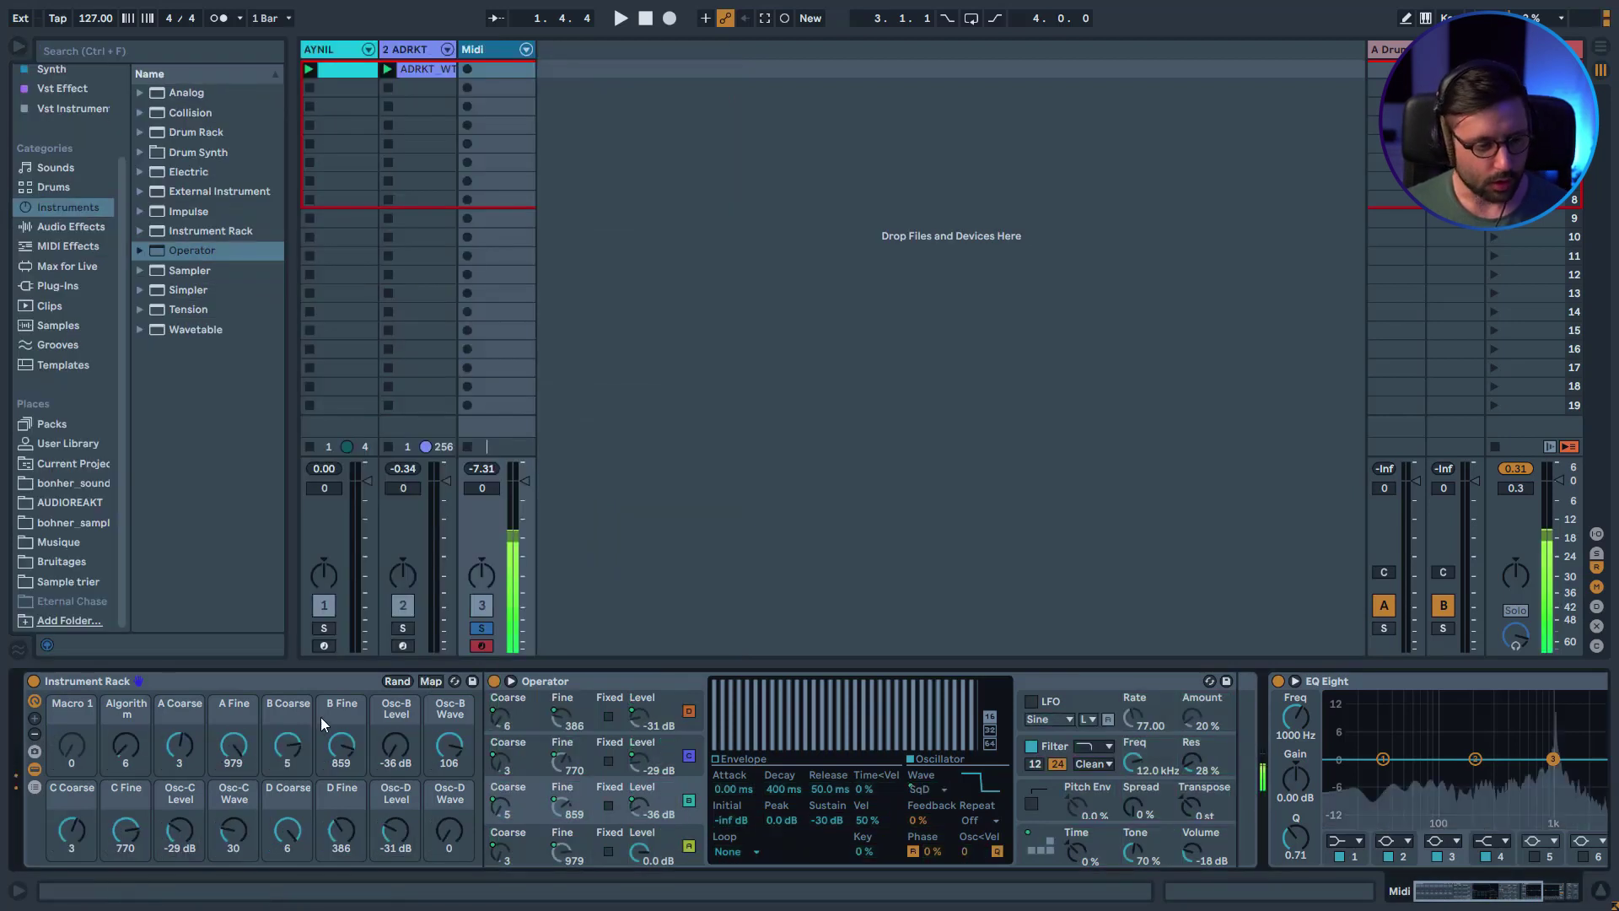
Randomize the macros three times while playing Operator to try the restricted Coarse and Osc-B Level ranges.
left_click(397, 683)
left_click(398, 681)
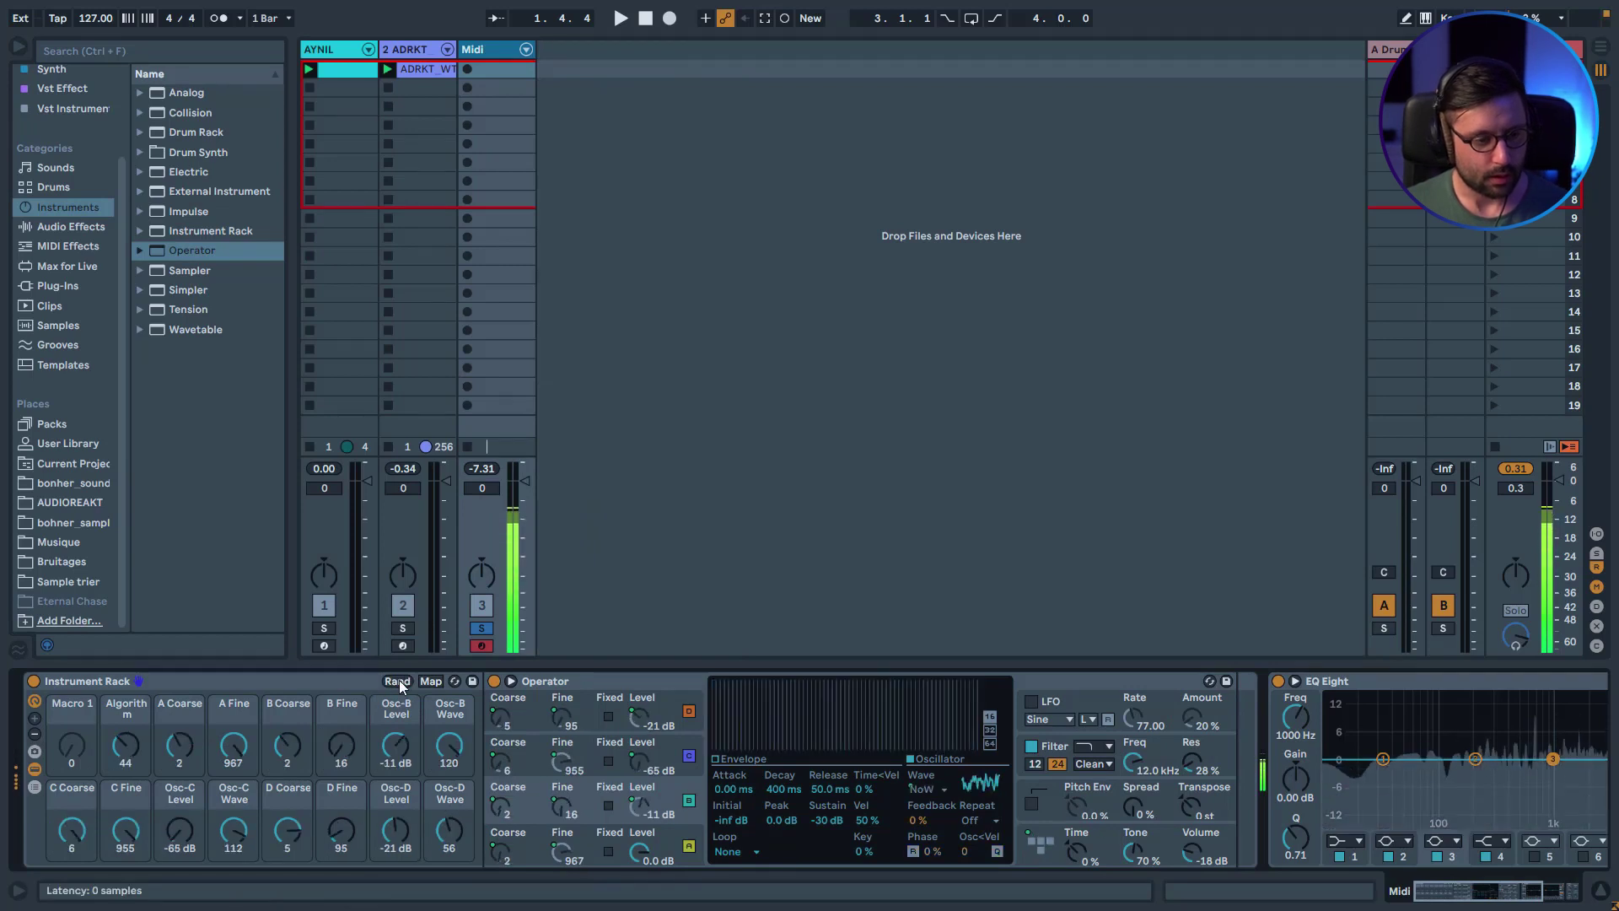
left_click(398, 683)
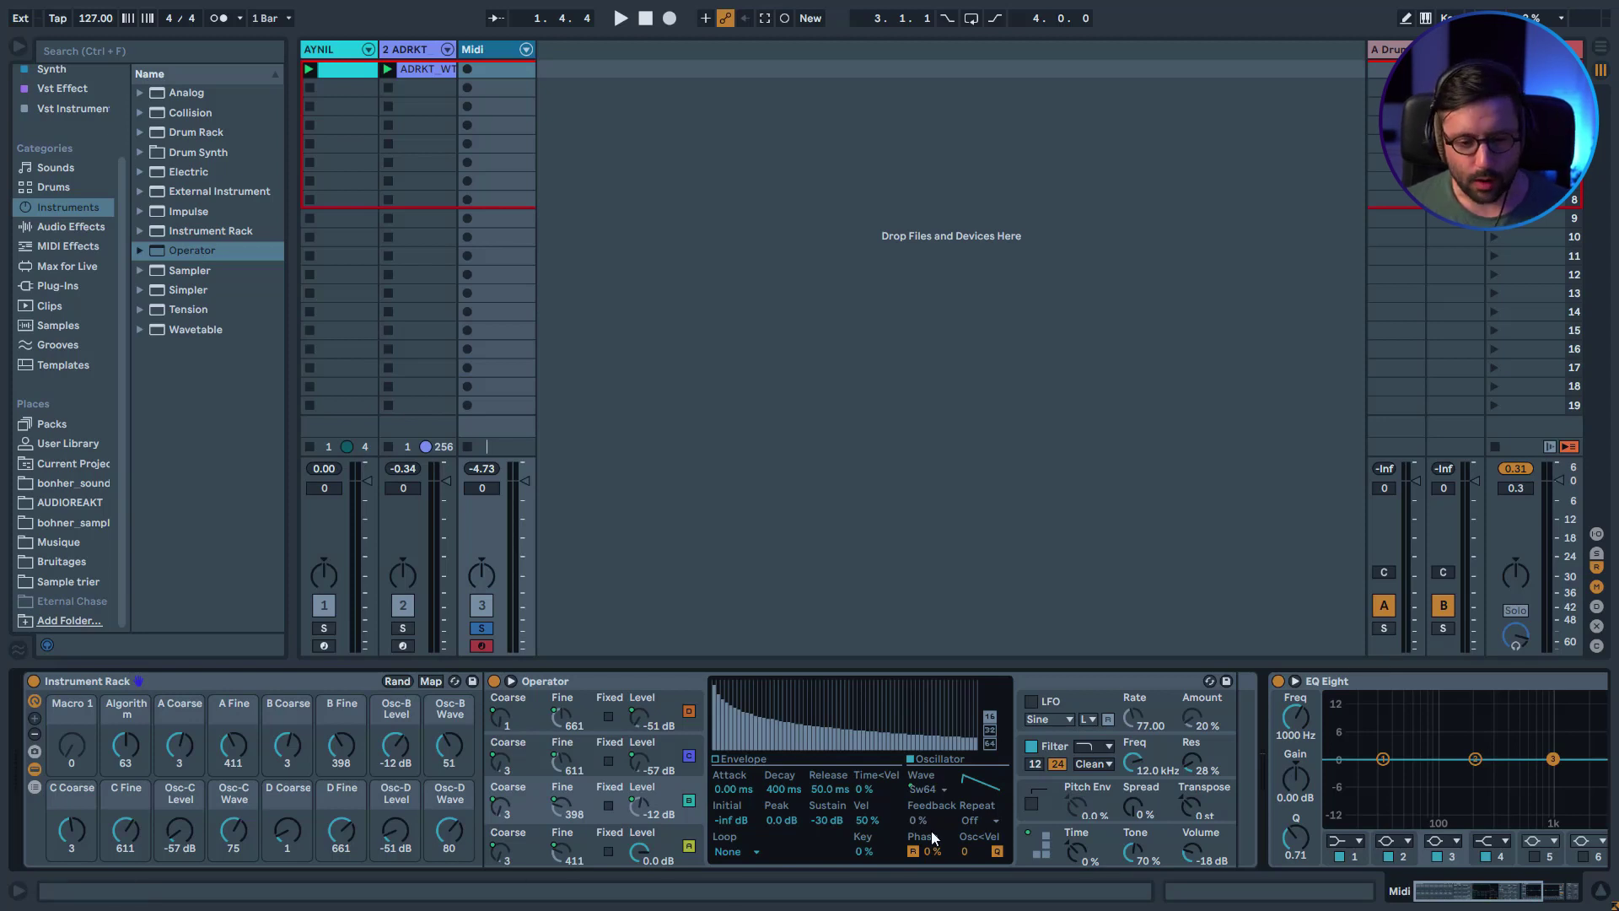
Map Operator's filter frequency to Macro 1 of the Instrument Rack.
right_click(1129, 769)
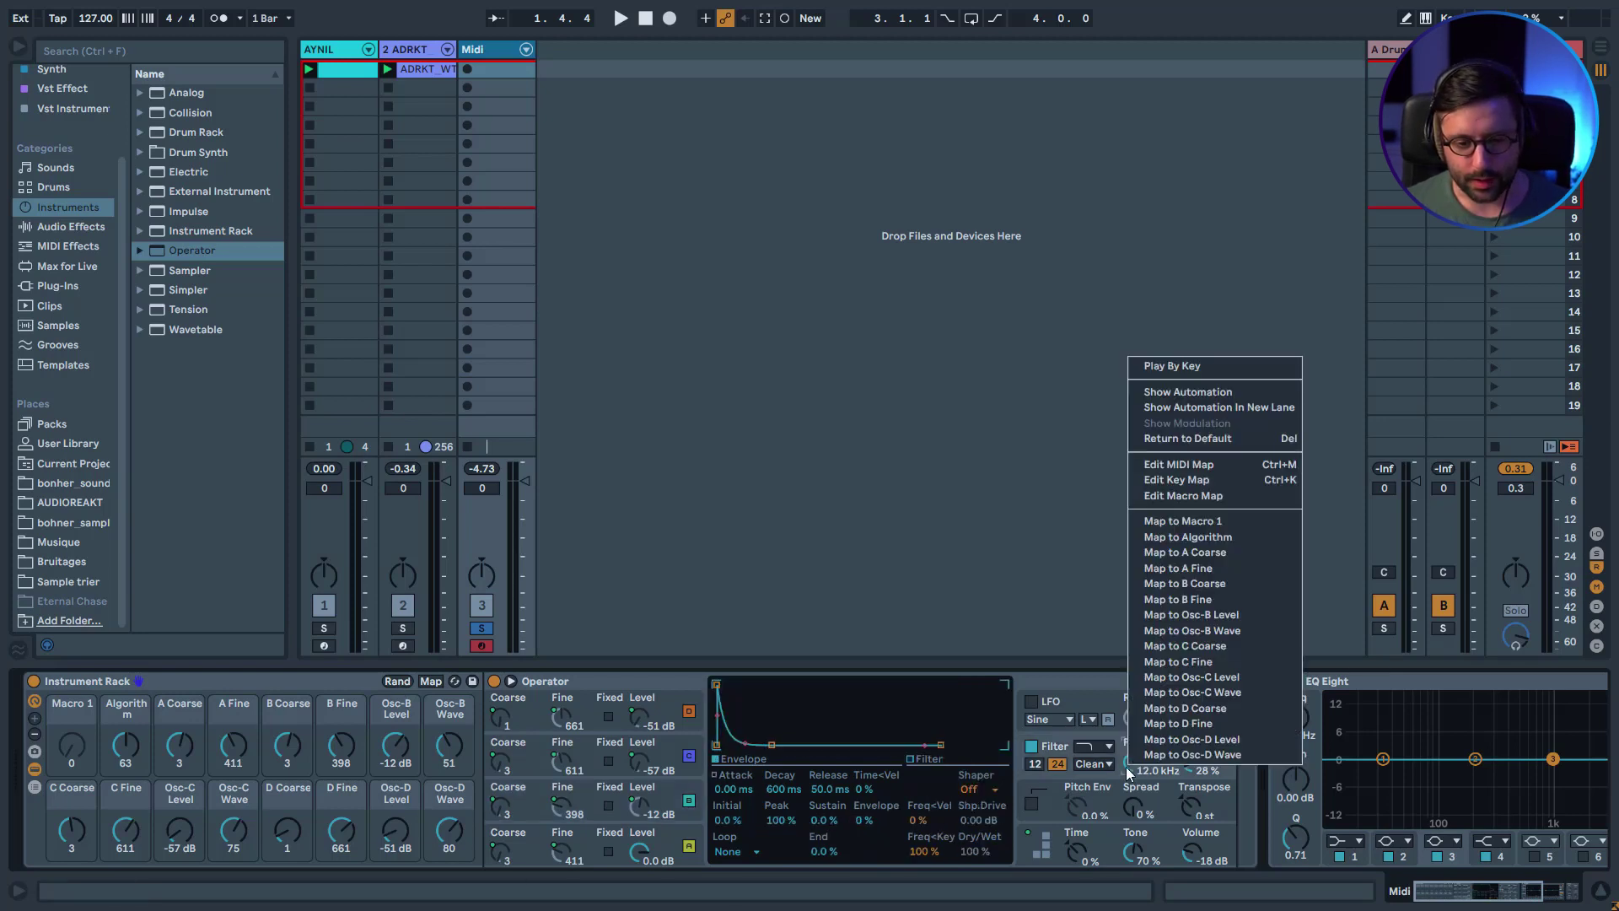
left_click(1172, 521)
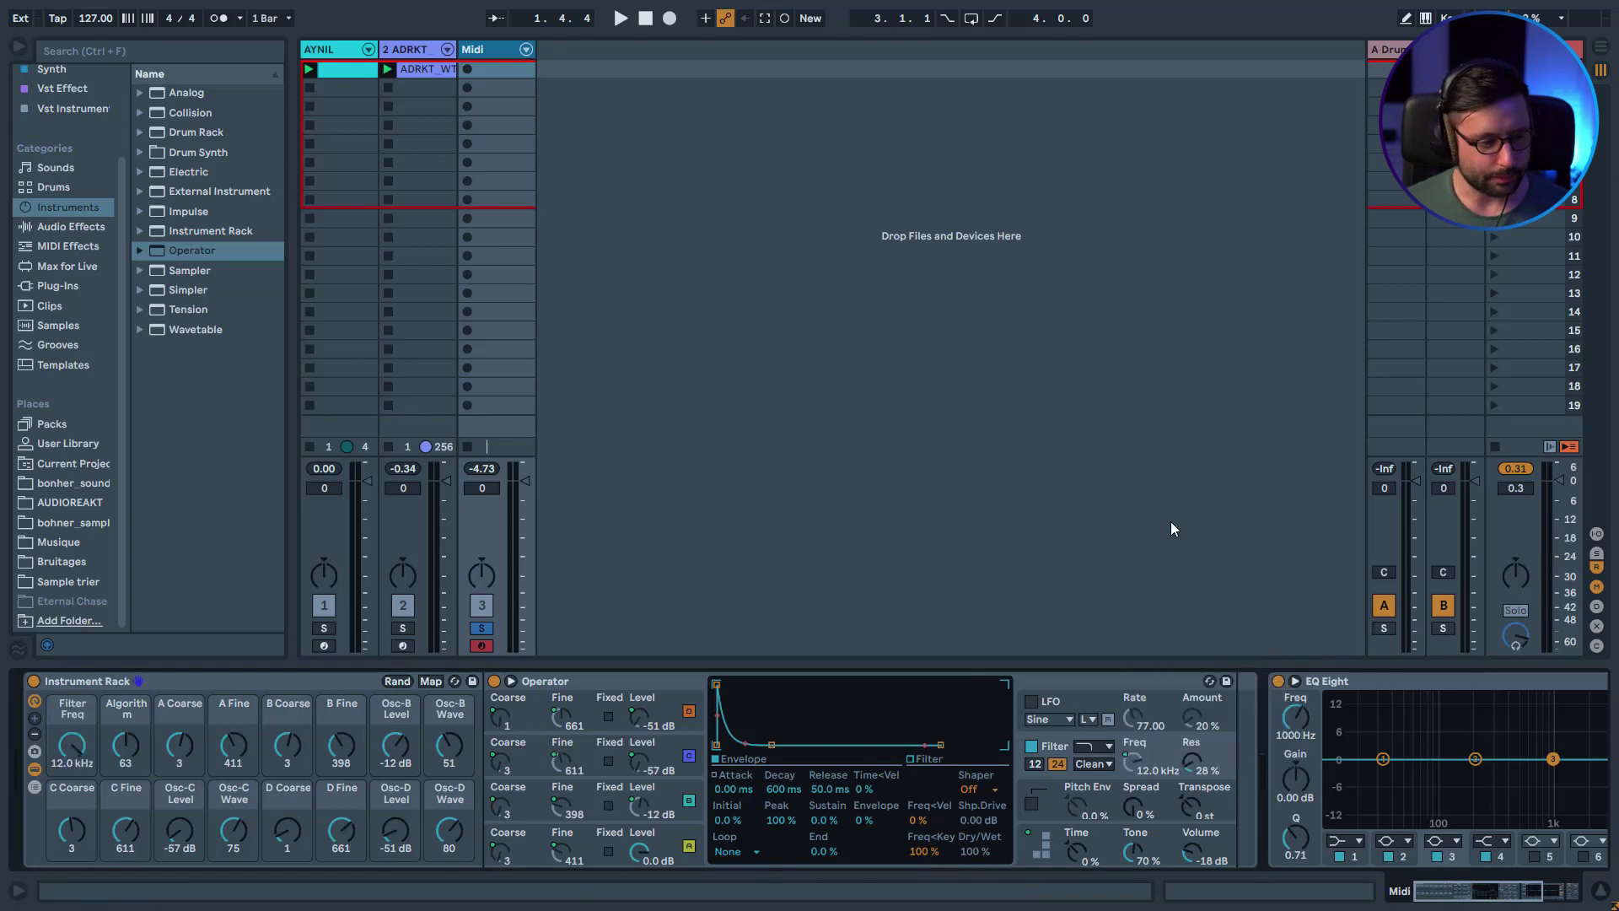
Expand the AYNIL track's AYNIL_Random Operator_Bpf rack to 16 macros and view oscillator D's settings in its Operator.
left_click(341, 48)
left_click(33, 719)
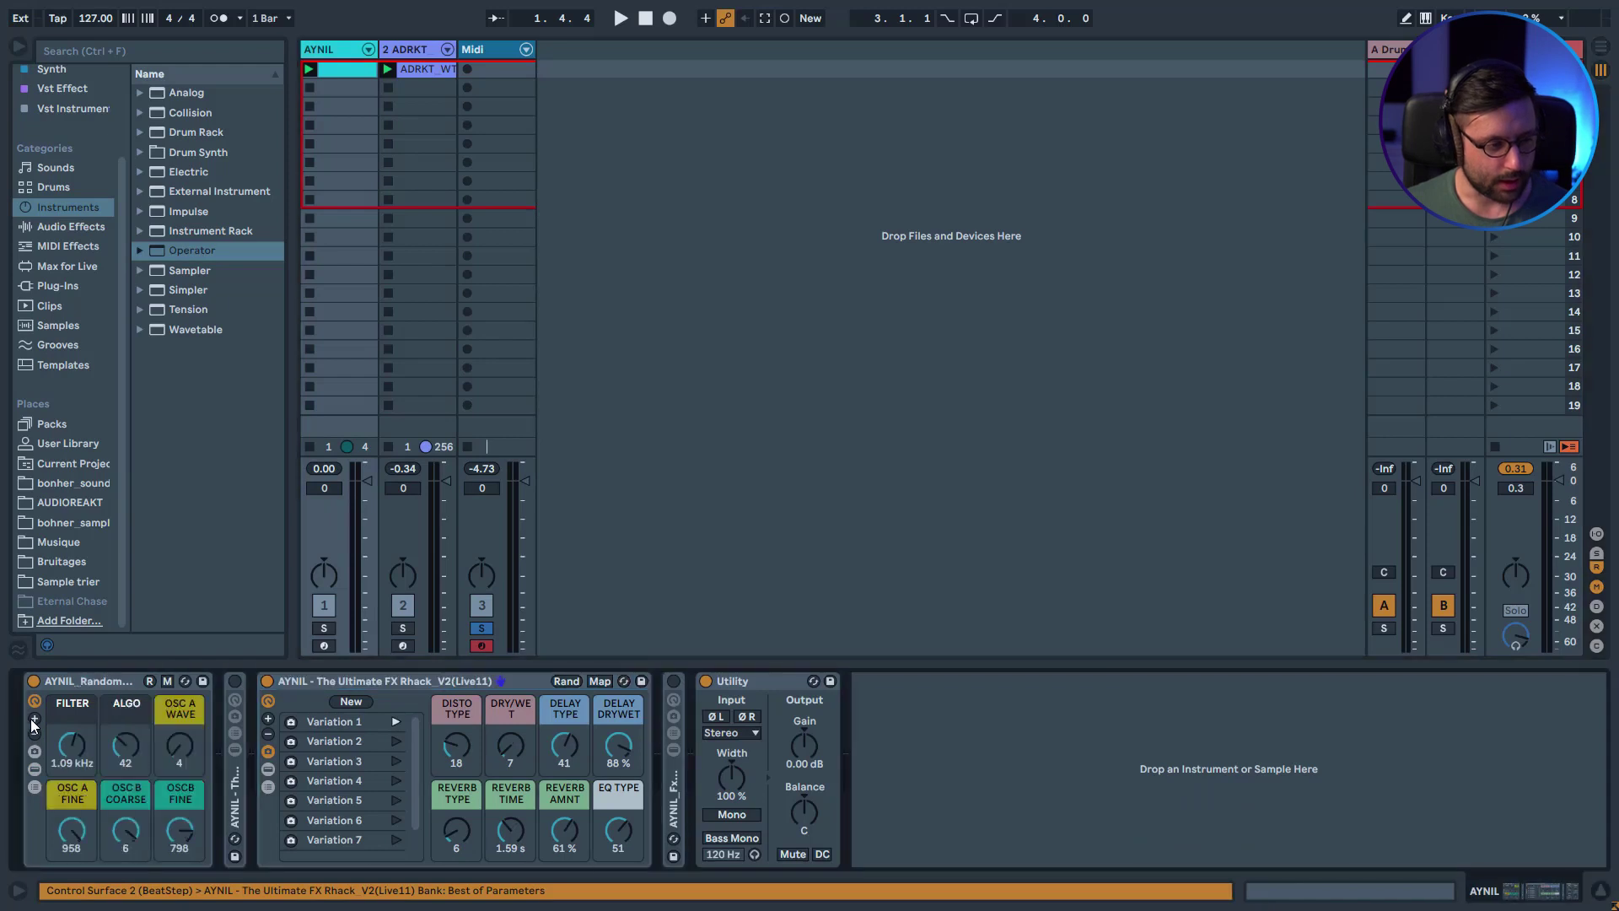
left_click(34, 718)
left_click(34, 719)
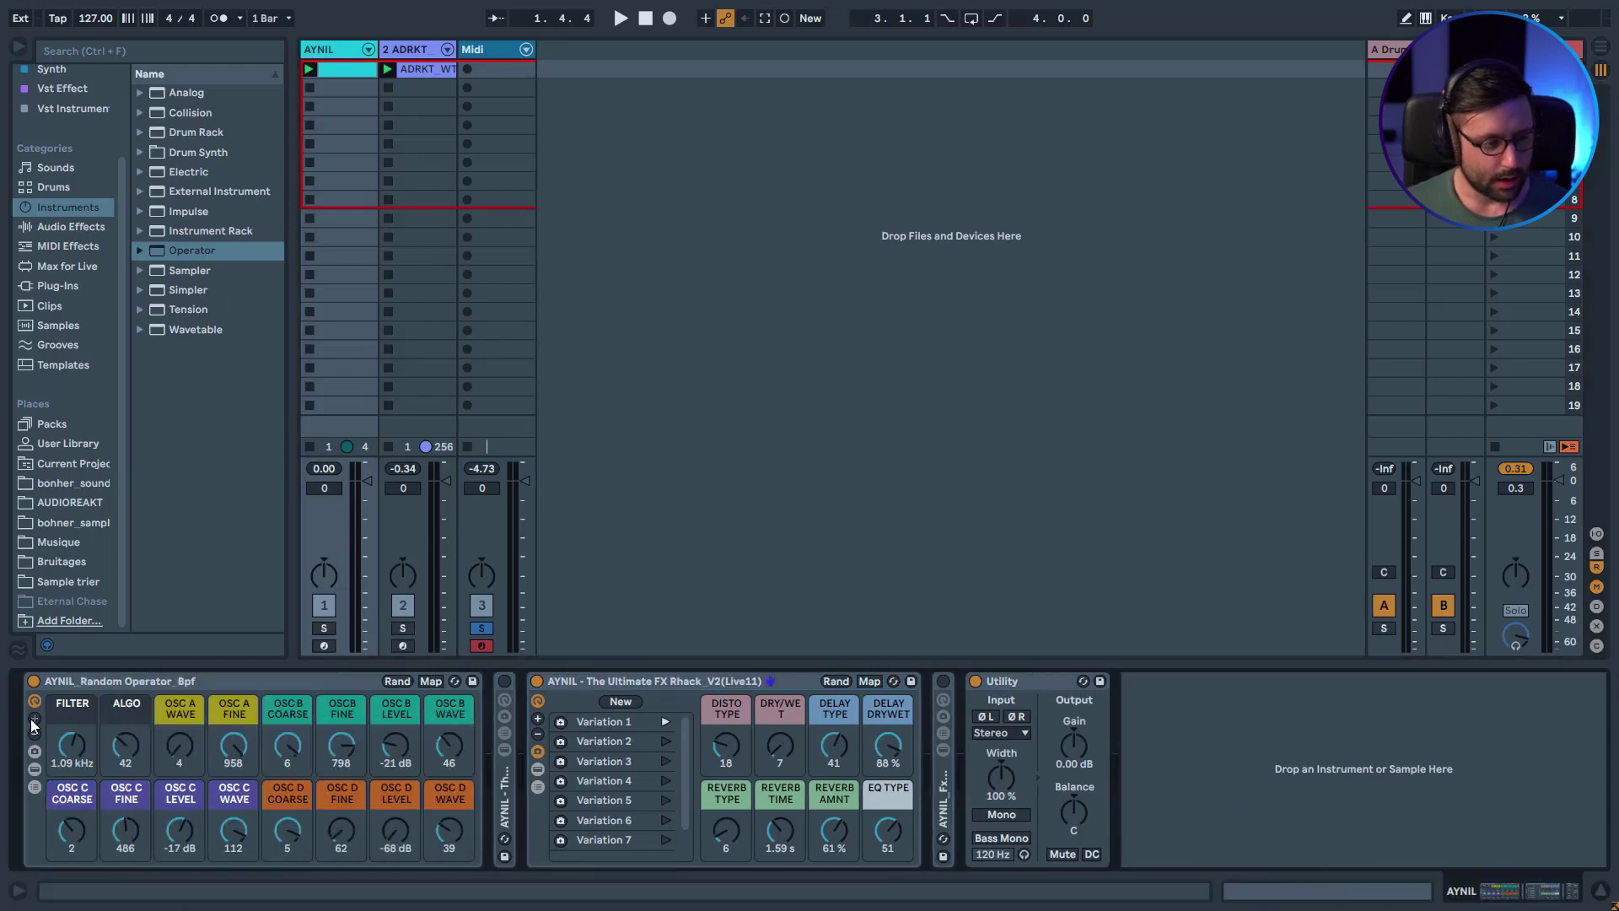
left_click(33, 768)
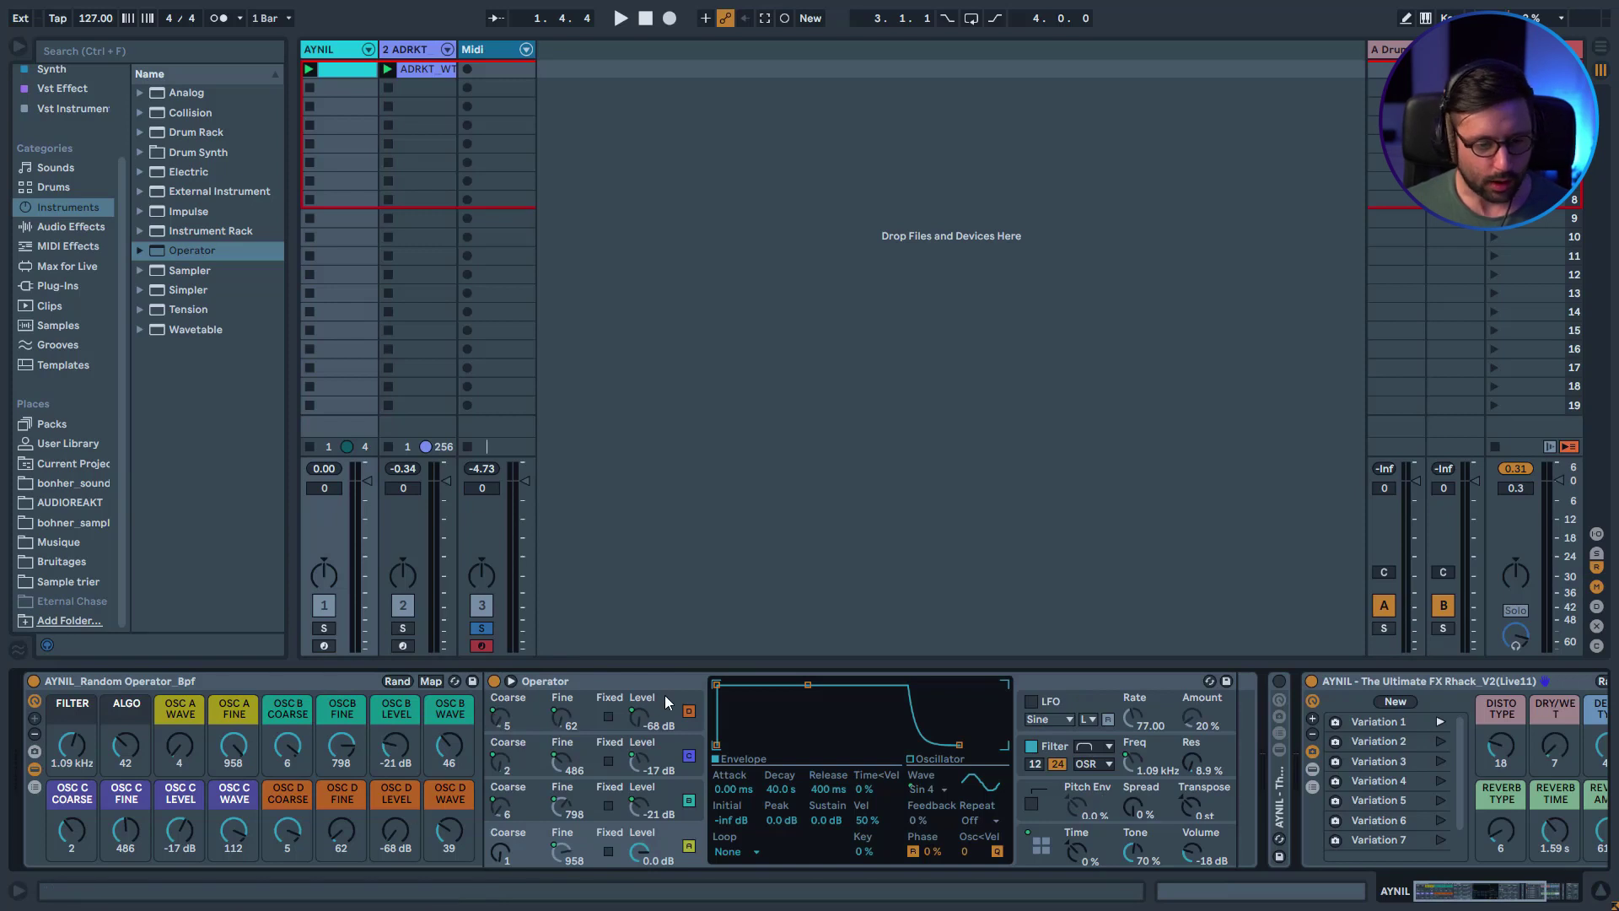
left_click(689, 711)
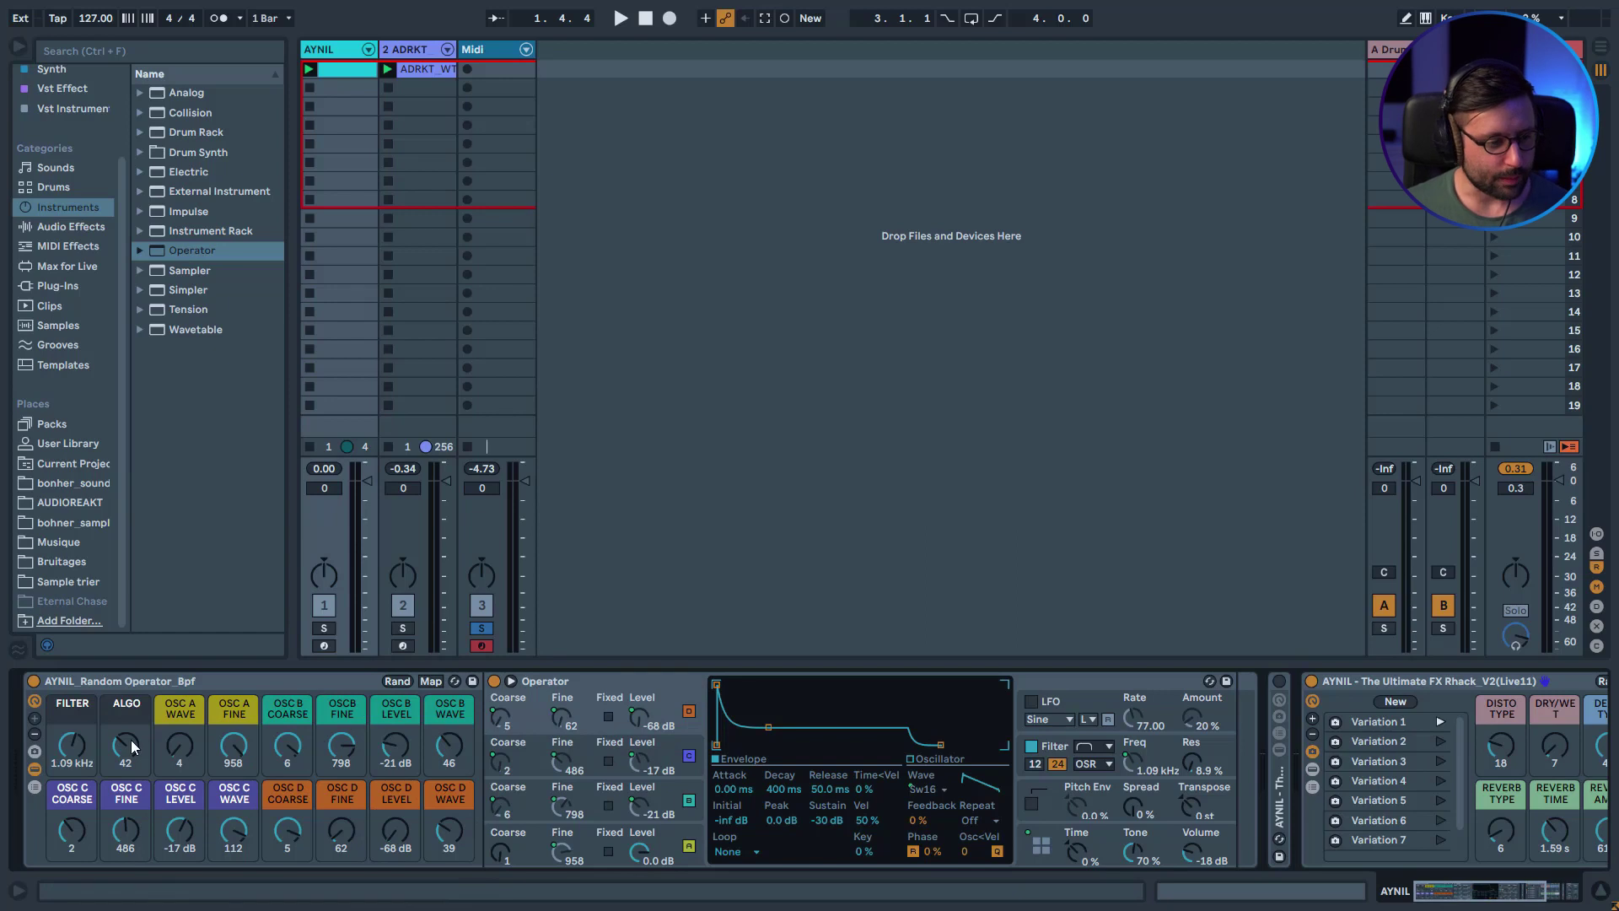
Show the Random Operator_Bpf rack's macro variations and randomize its macros four times while playing.
left_click(35, 751)
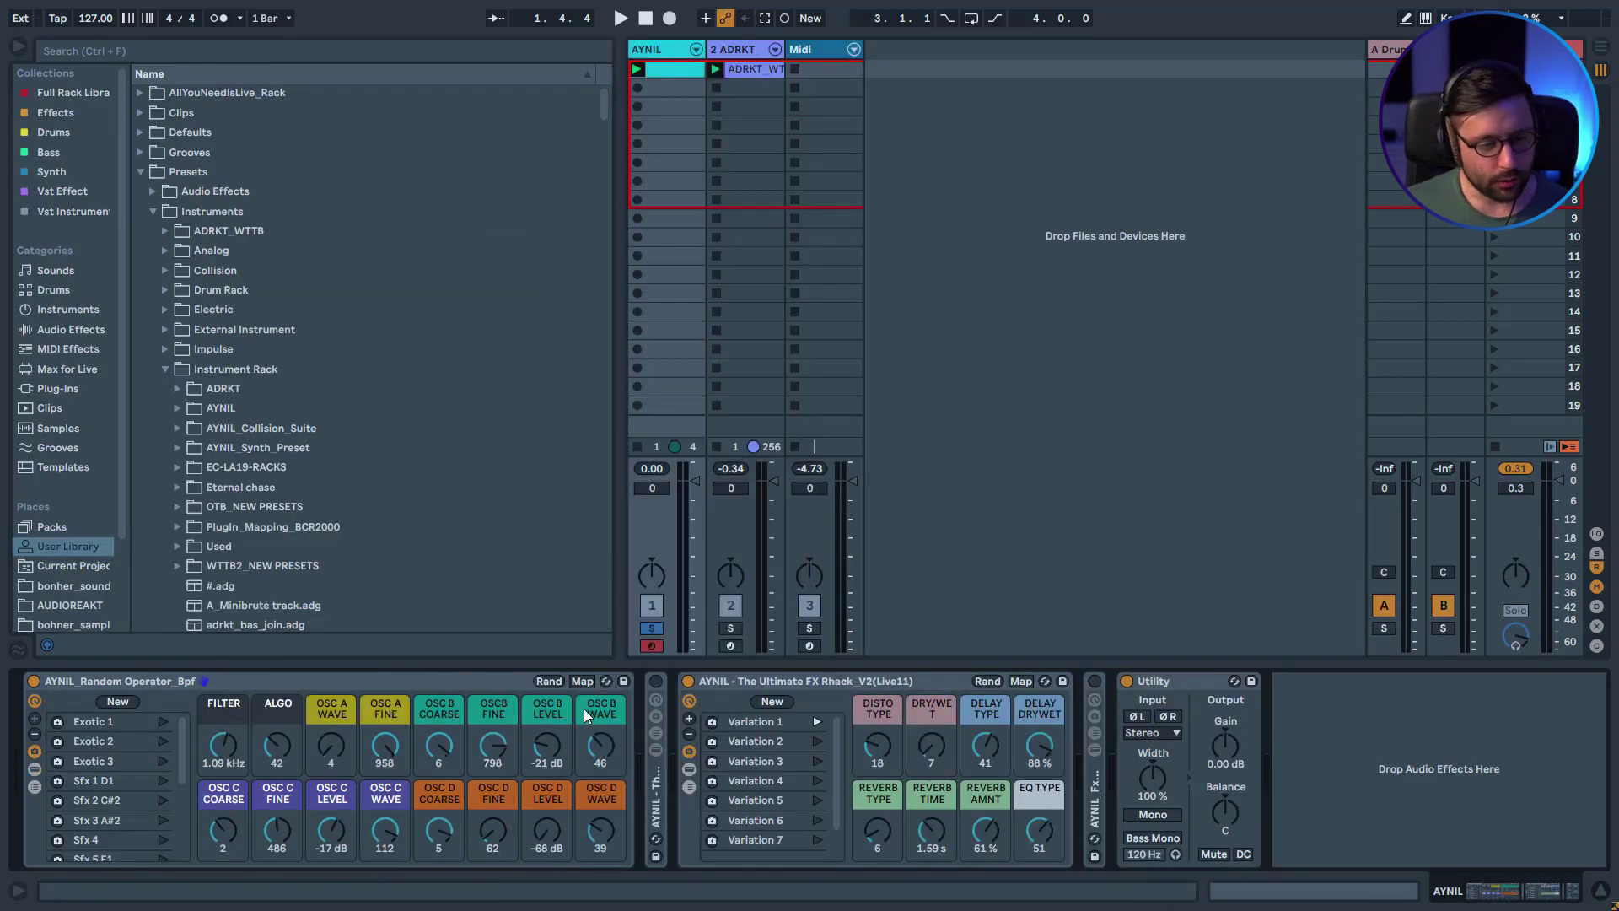
left_click(558, 683)
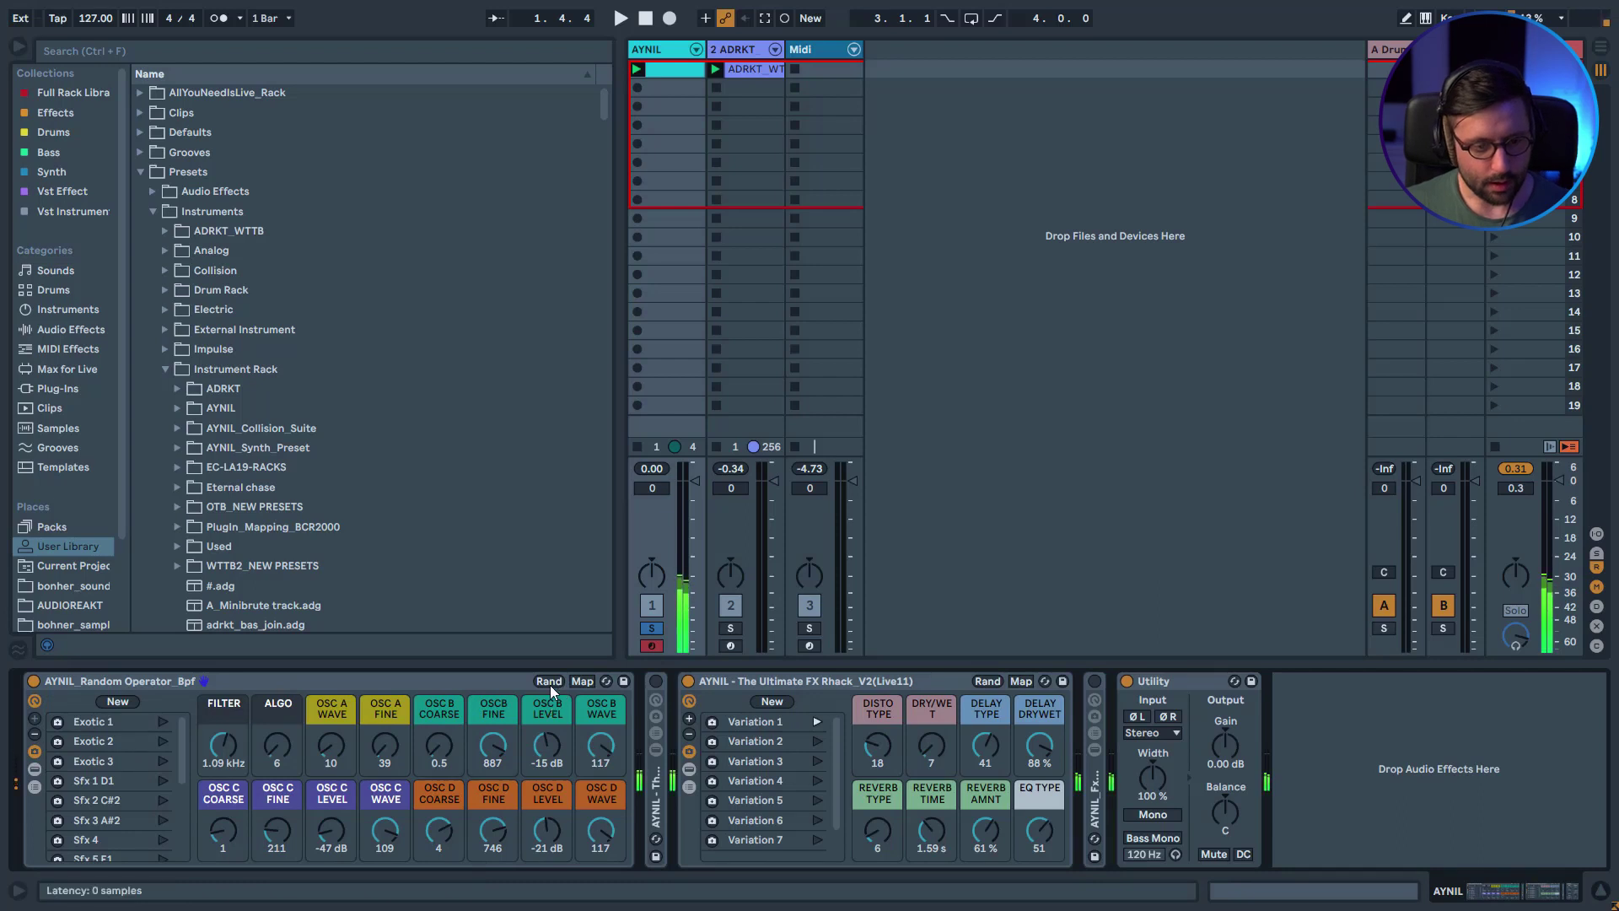
left_click(550, 683)
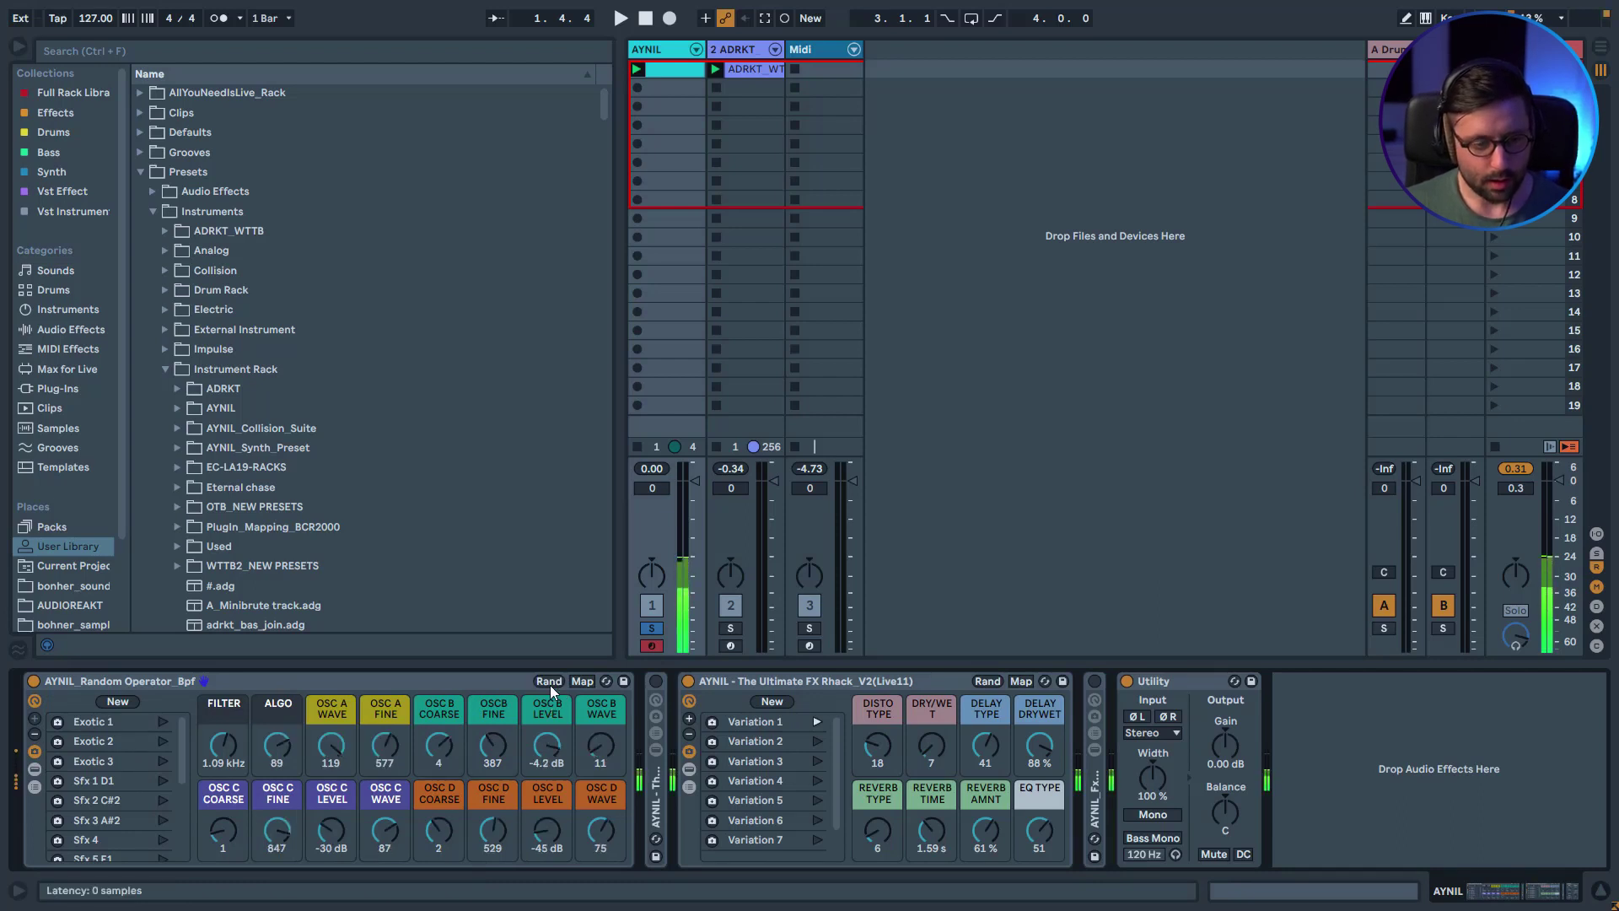
left_click(550, 682)
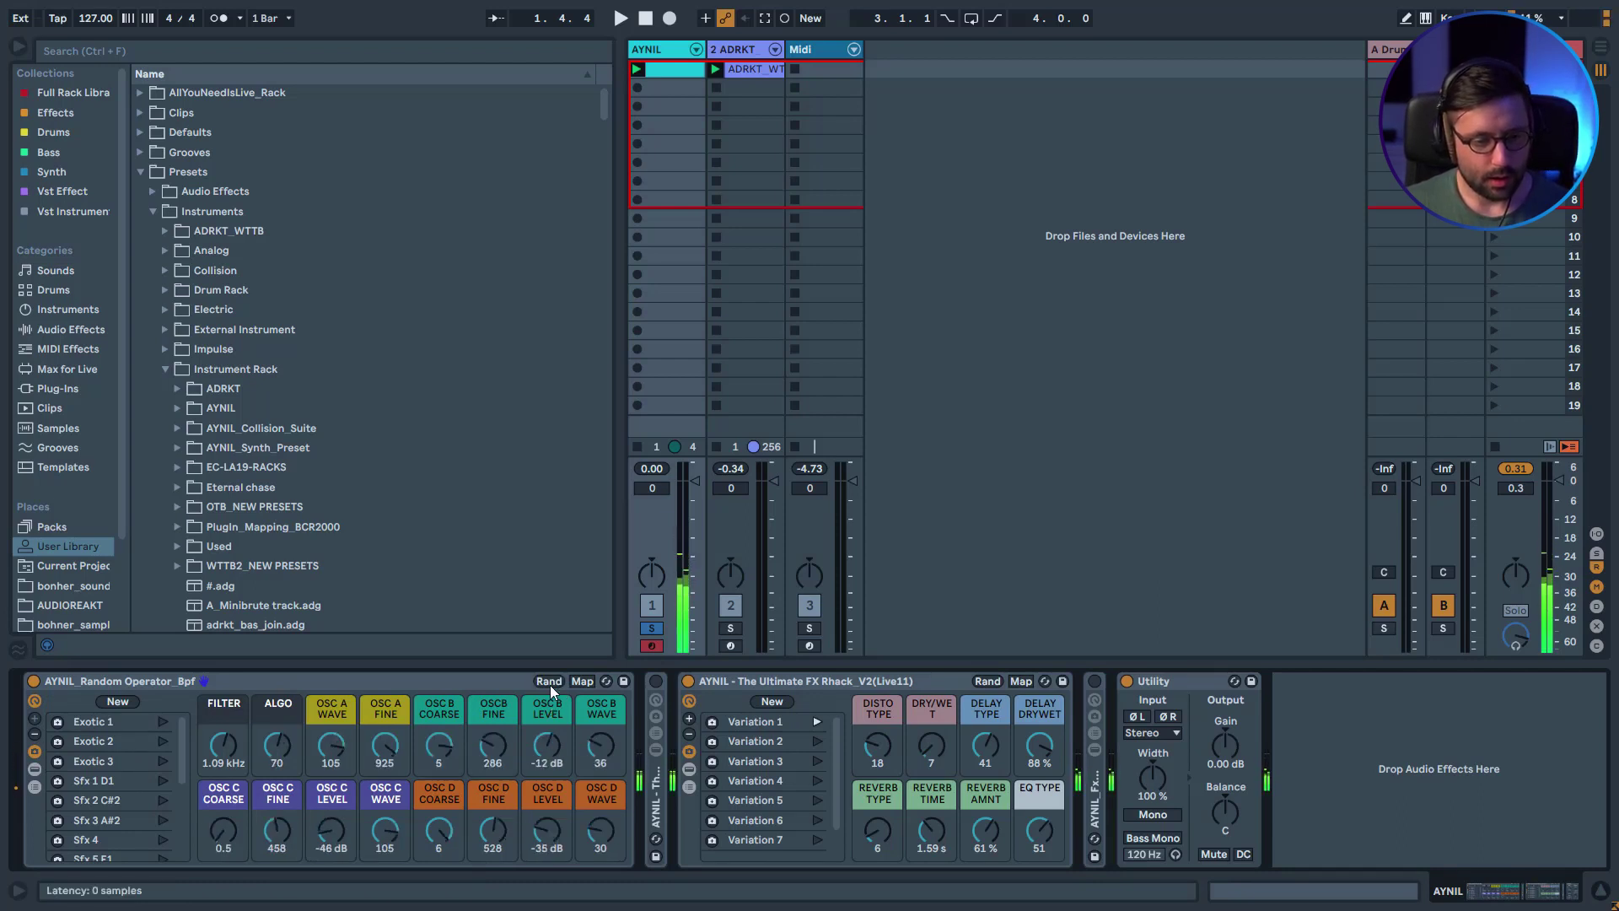
left_click(550, 682)
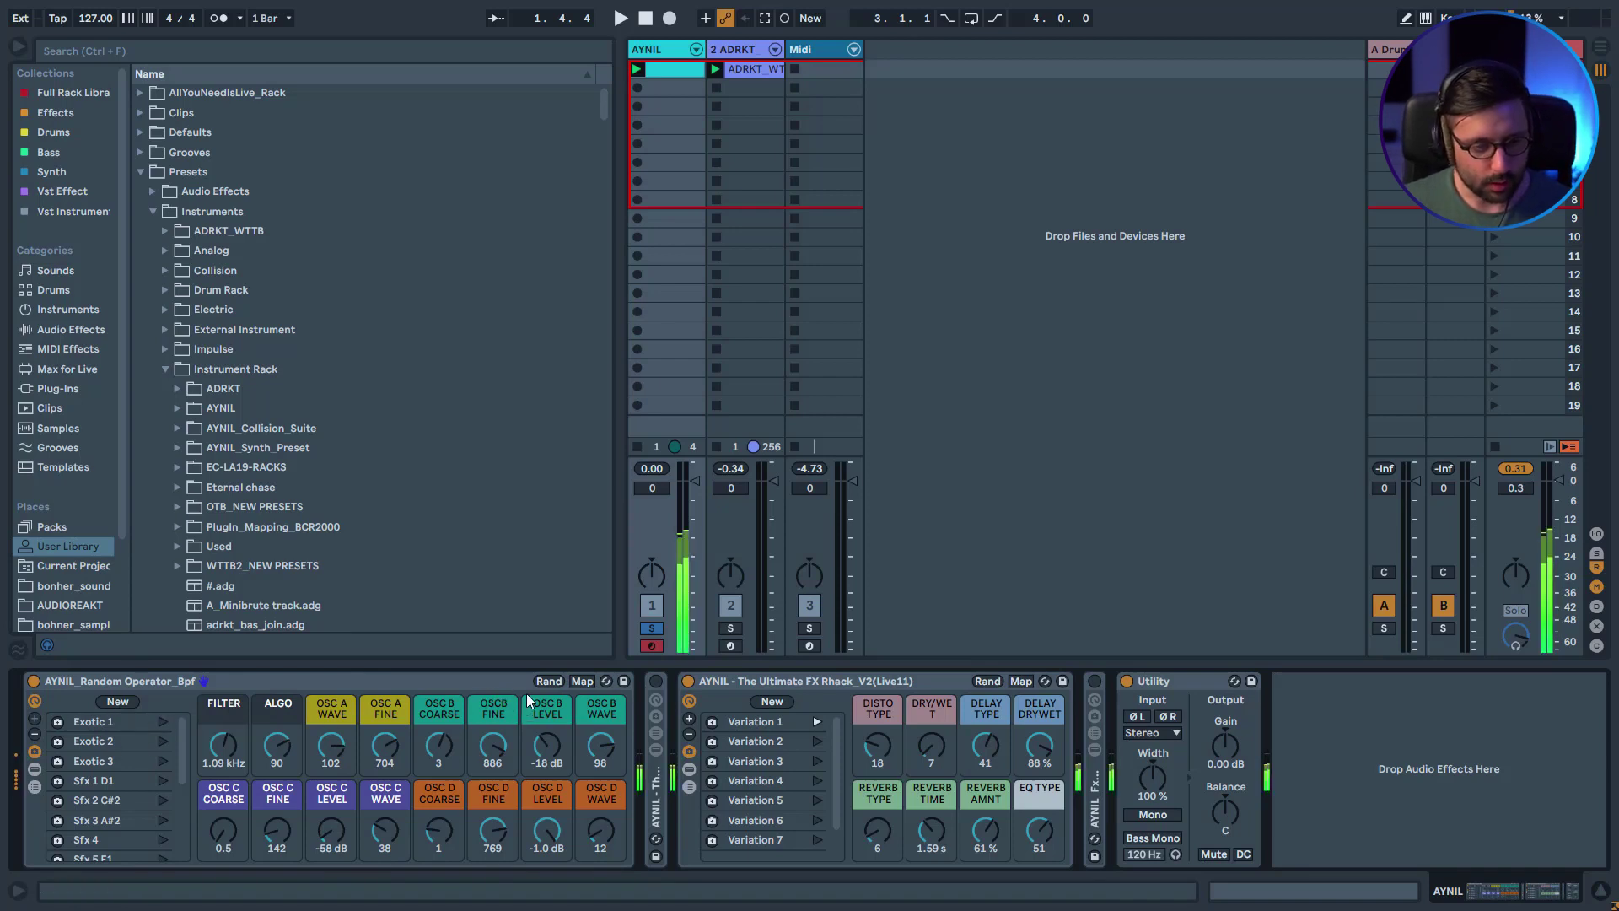
Browse the saved variations and recall several while playing, from Exotic 1 through Sfx 3 A#2 to Bass.
scroll(145, 766, "down", 5)
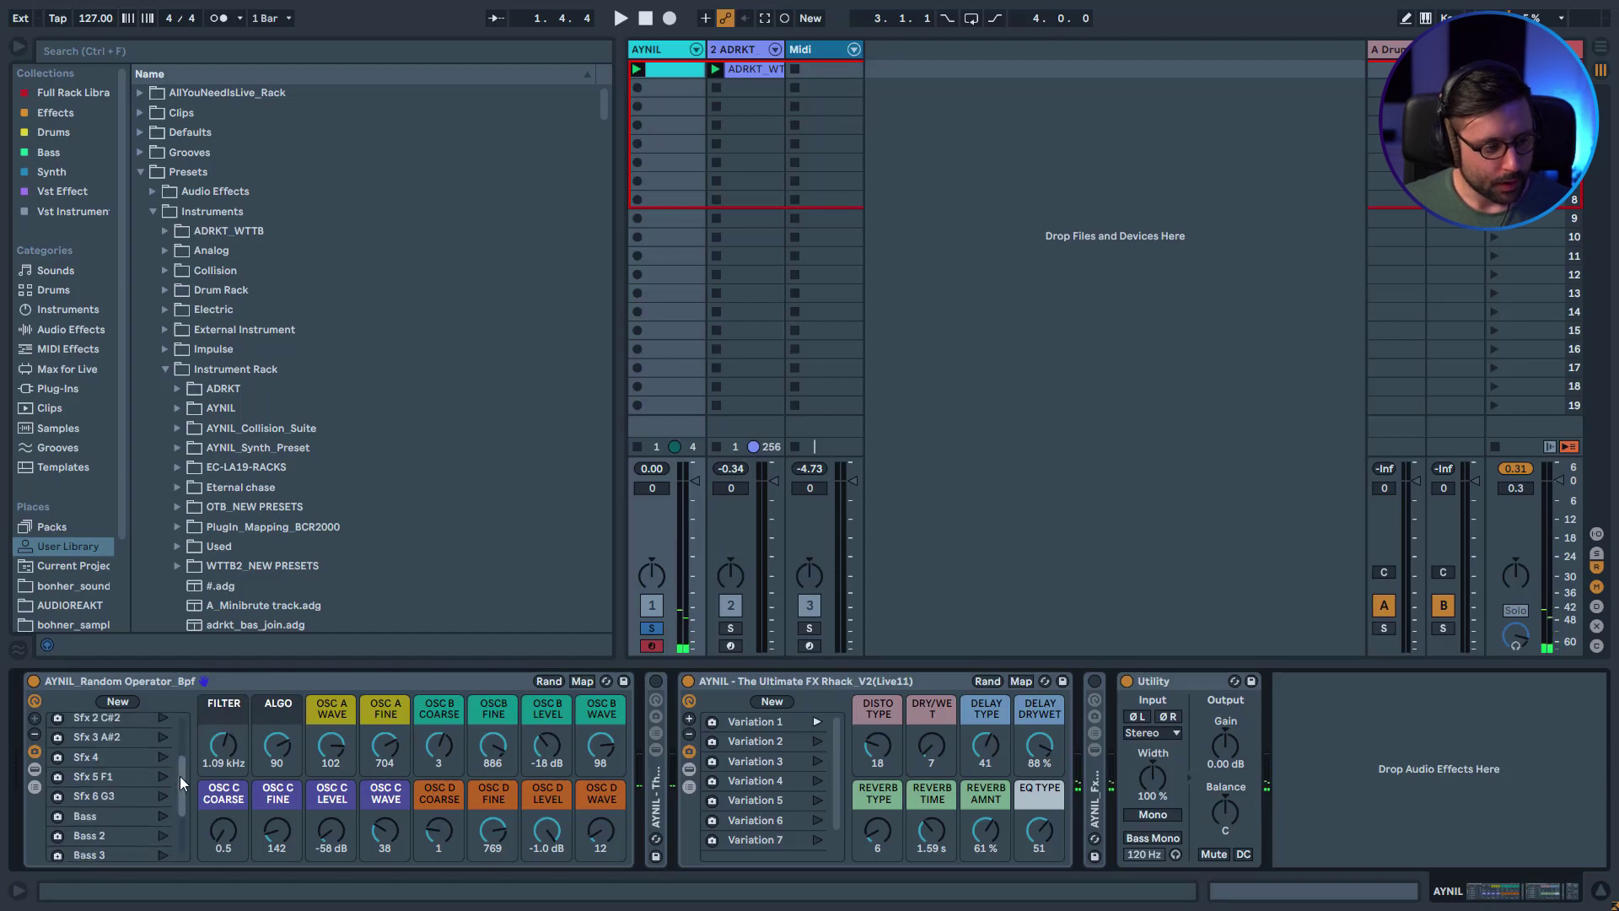
scroll(155, 821, "up", 4)
scroll(165, 759, "up", 1)
left_click(163, 724)
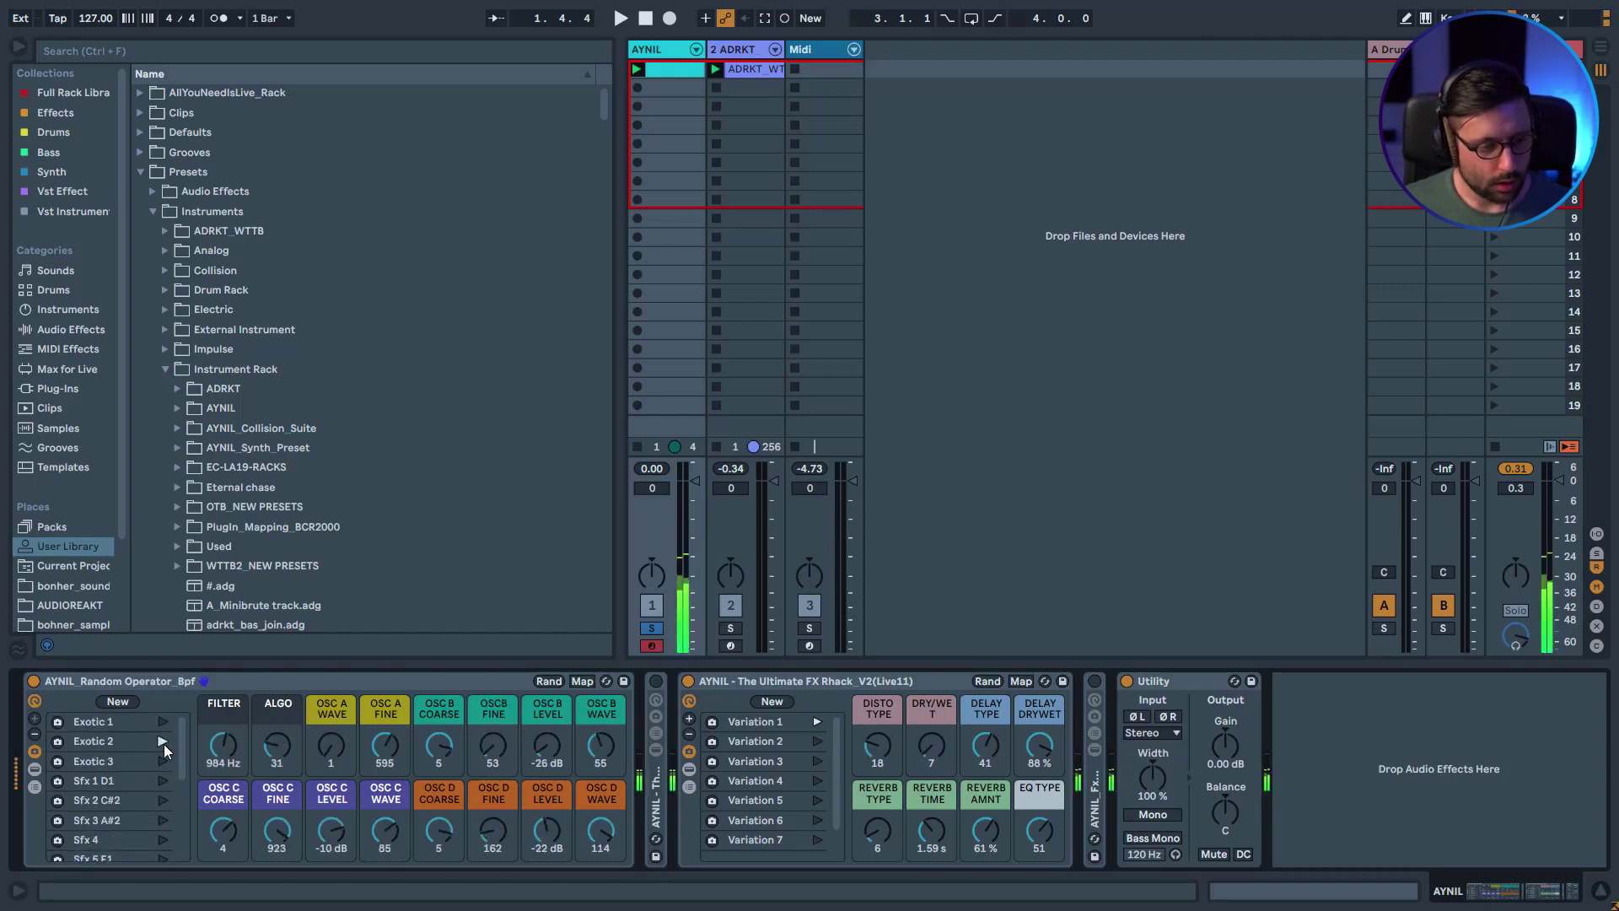
left_click(160, 762)
left_click(161, 781)
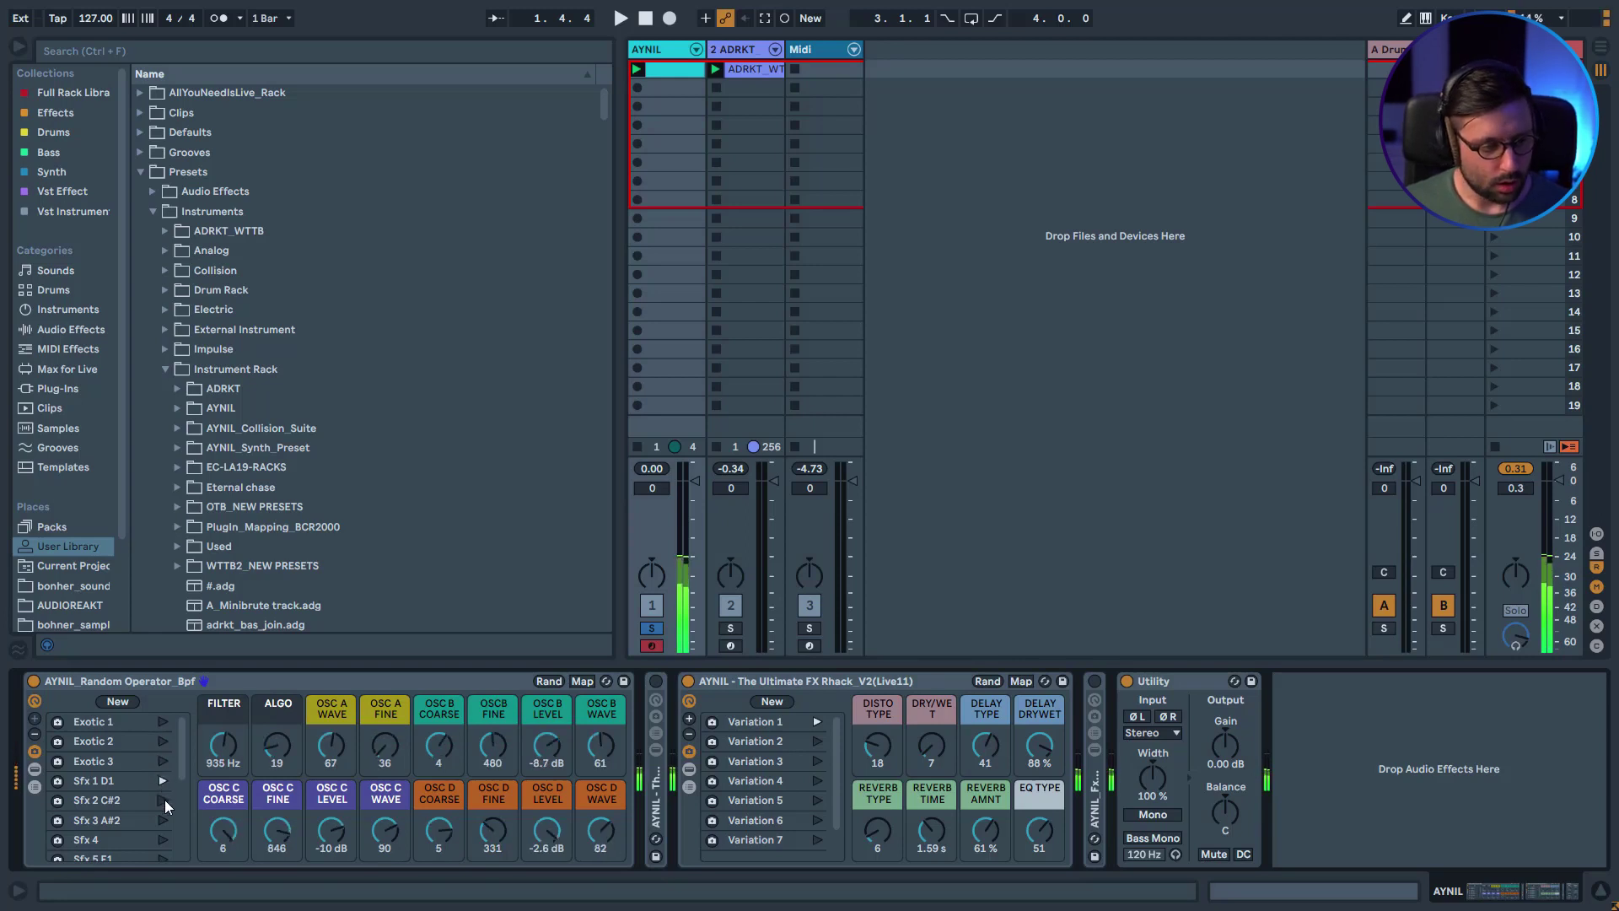
left_click(164, 799)
left_click(160, 821)
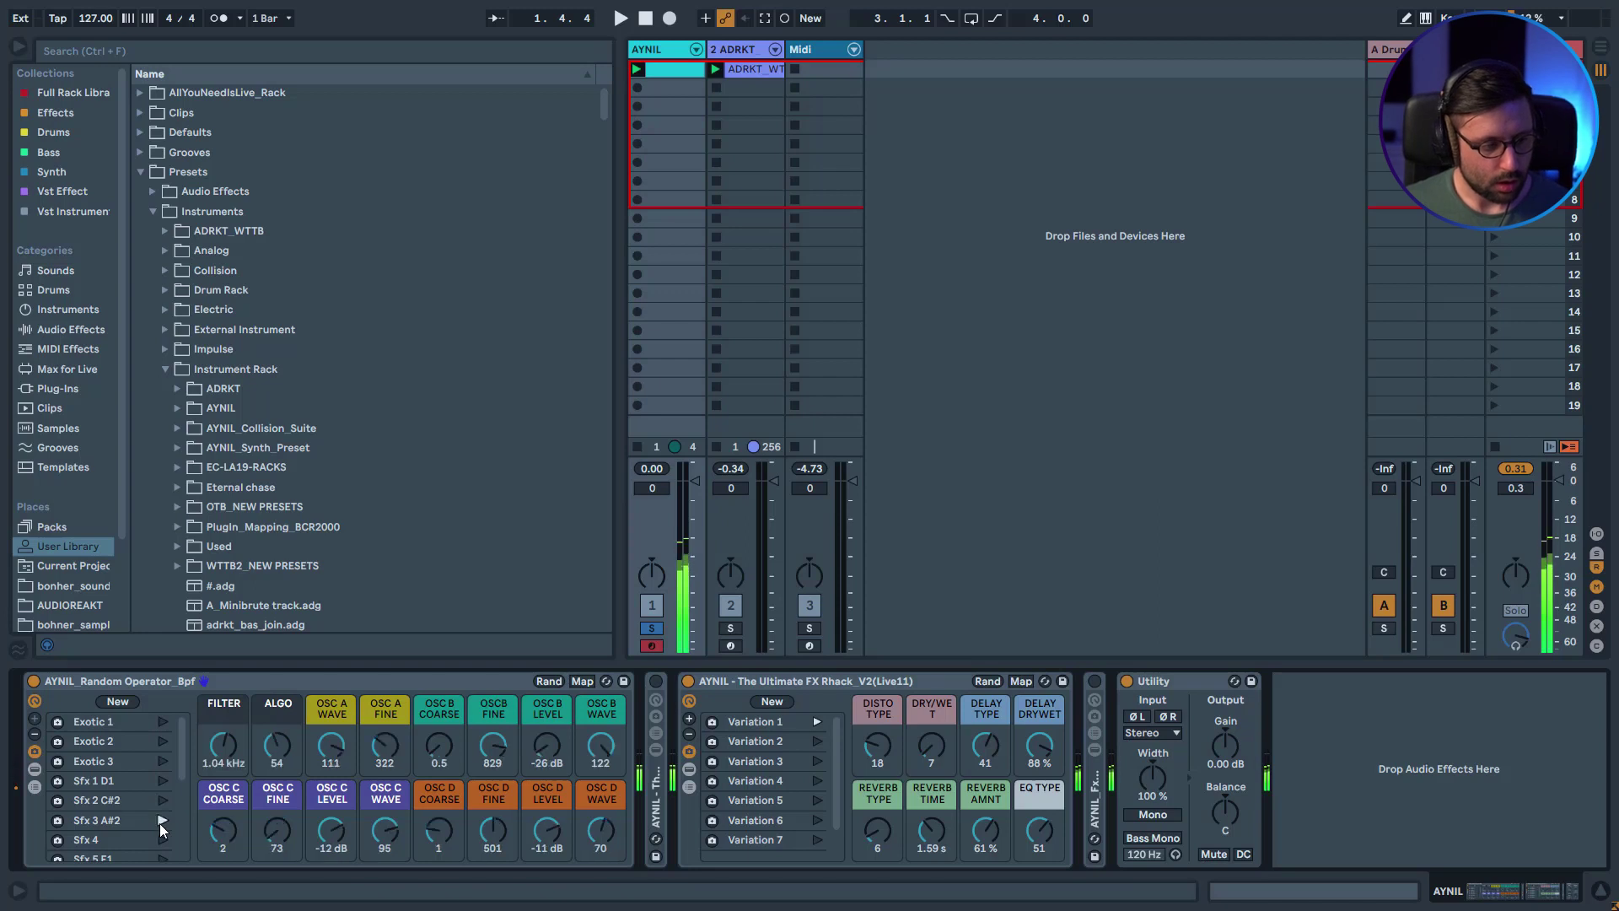
scroll(163, 792, "down", 3)
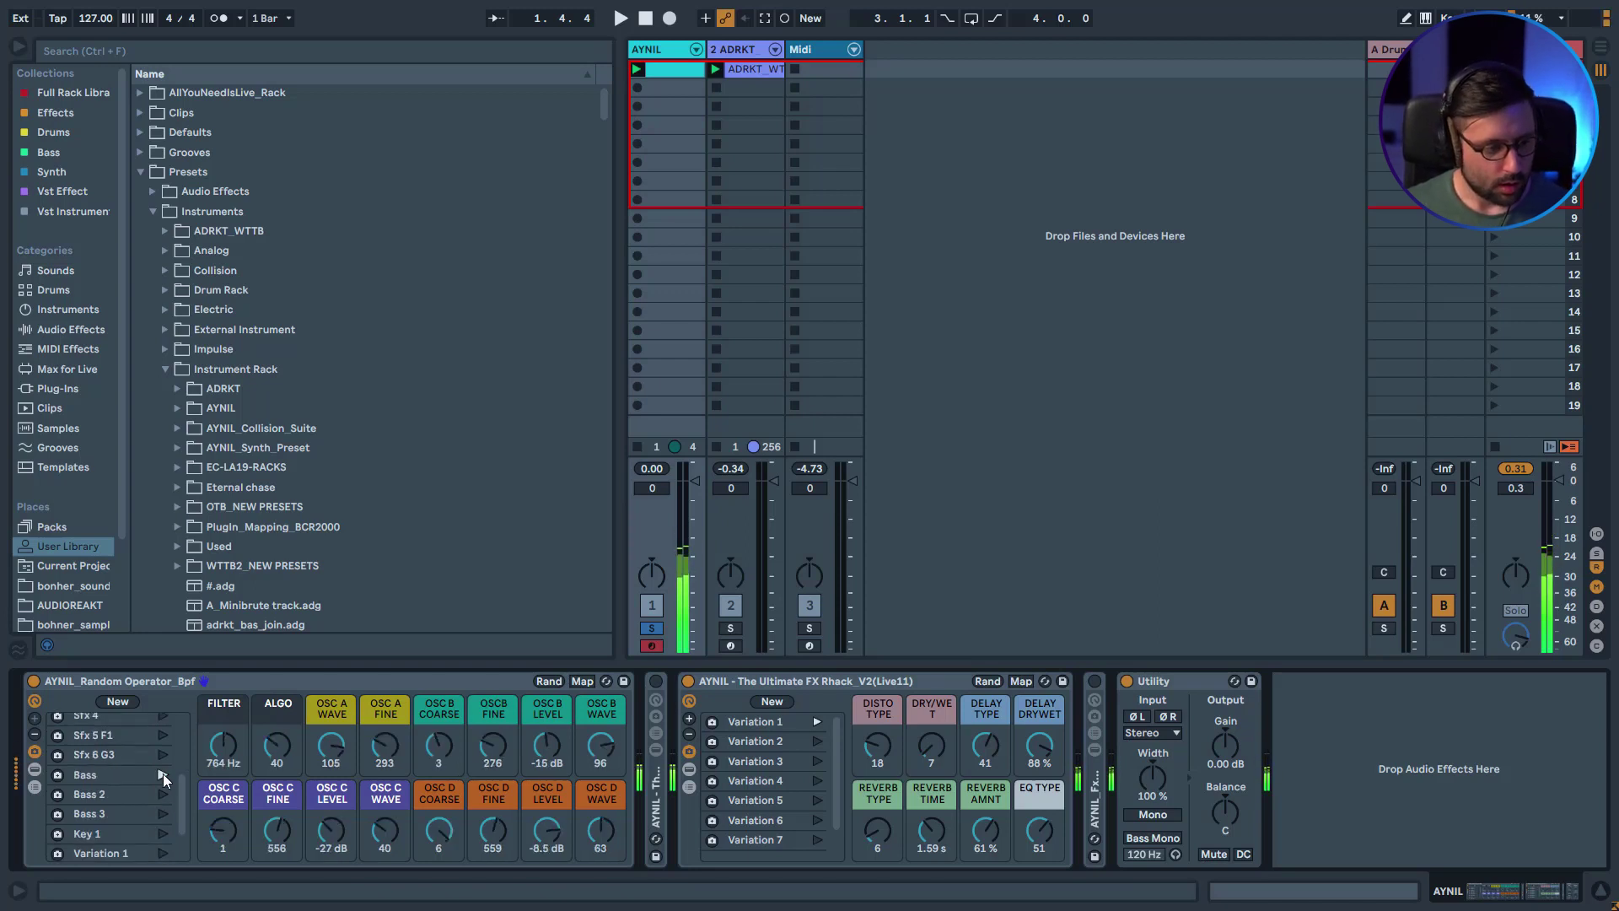
Show the Bpf rack's Operator device unfolded and view its band-pass filter settings.
left_click(36, 765)
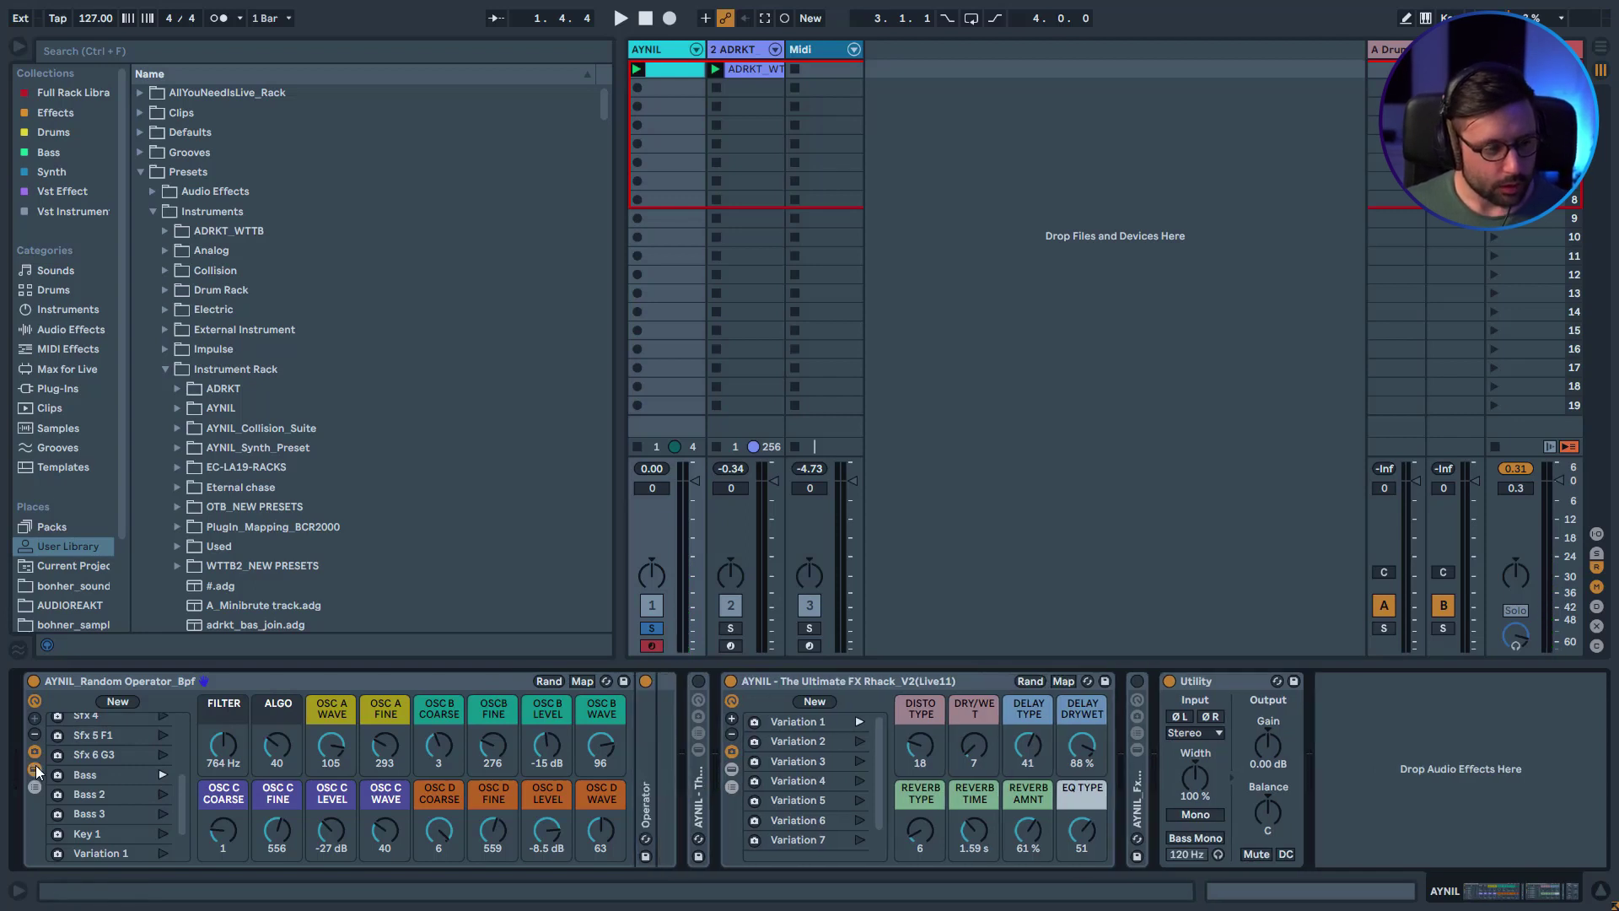
double_click(654, 771)
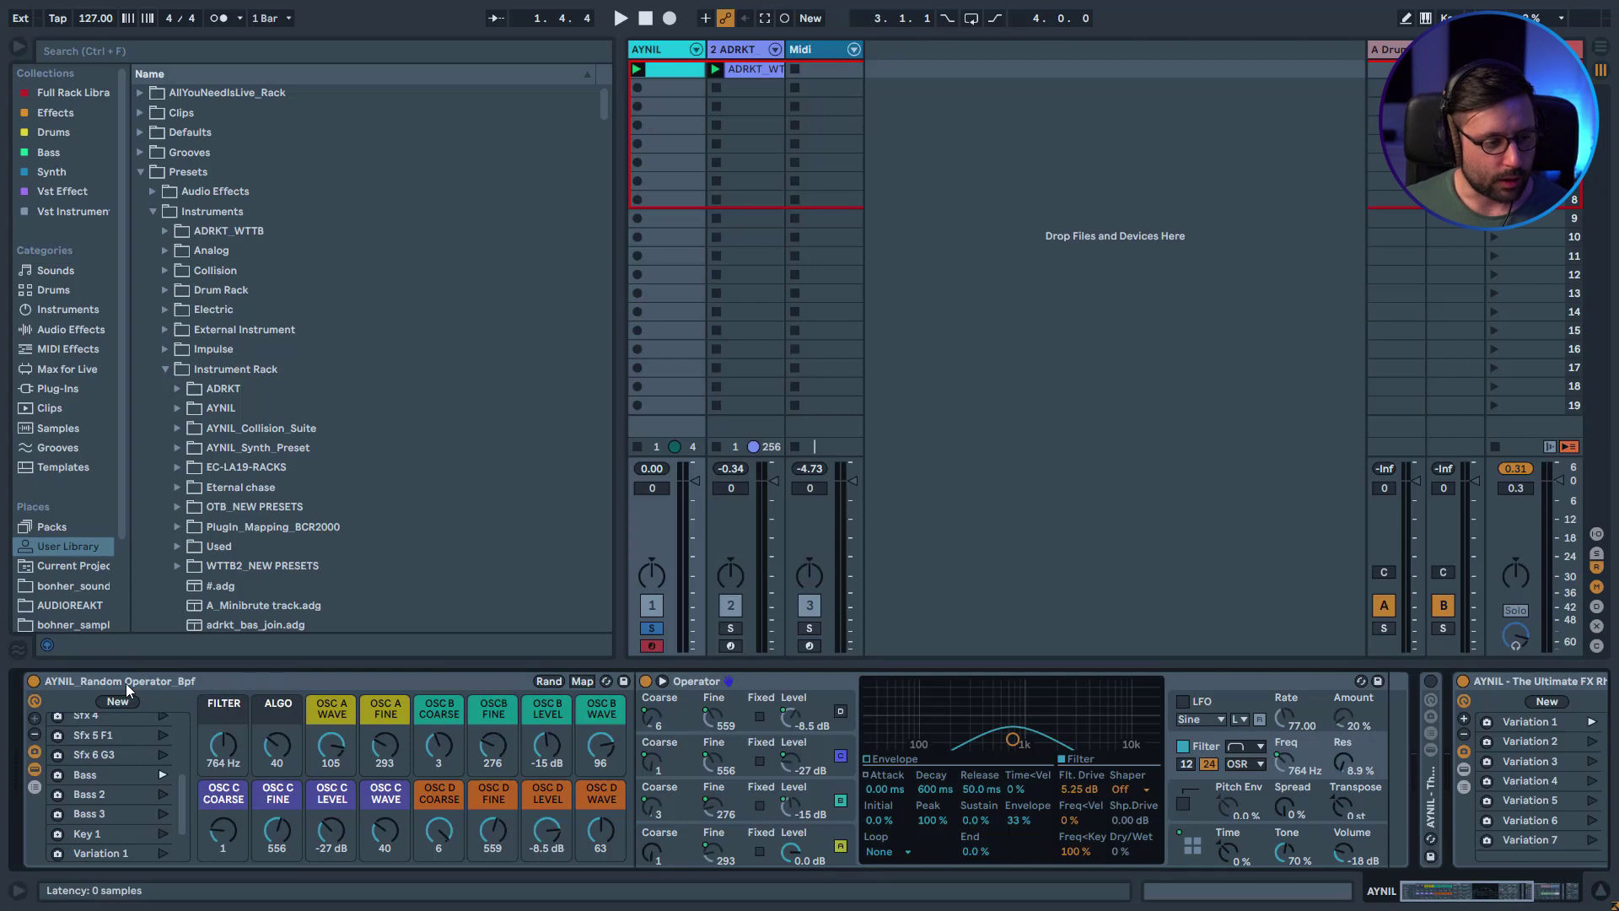
Swap the rack for the AYNIL_Random Operator_Default(Key&Pad).adg preset and expand it to 14 macros.
left_click(605, 682)
scroll(390, 440, "down", 5)
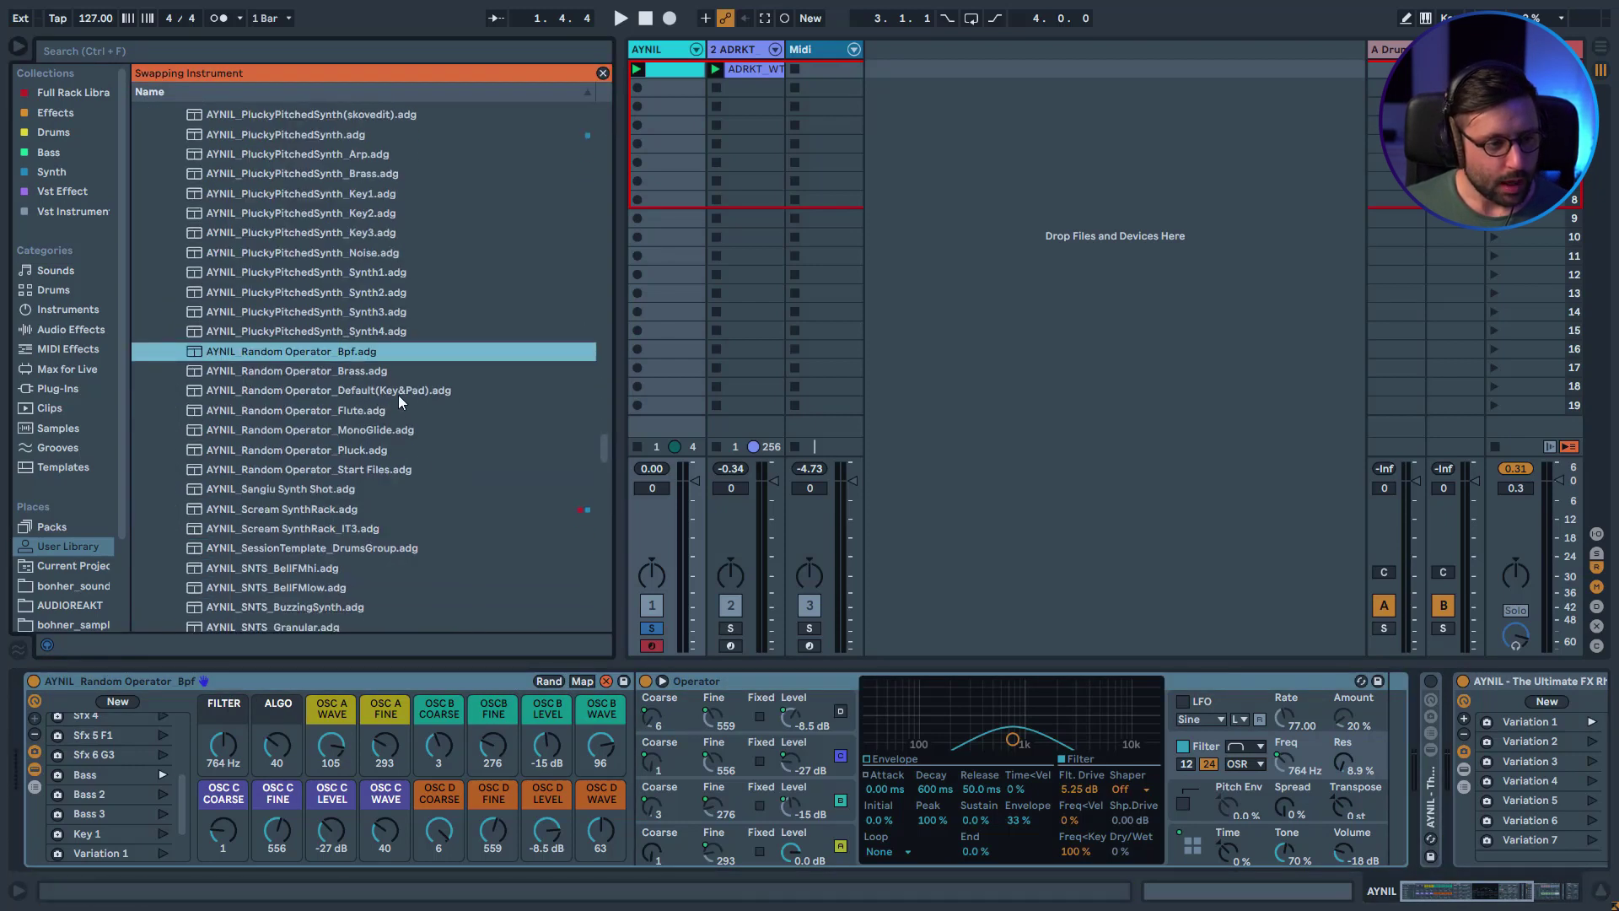
double_click(397, 391)
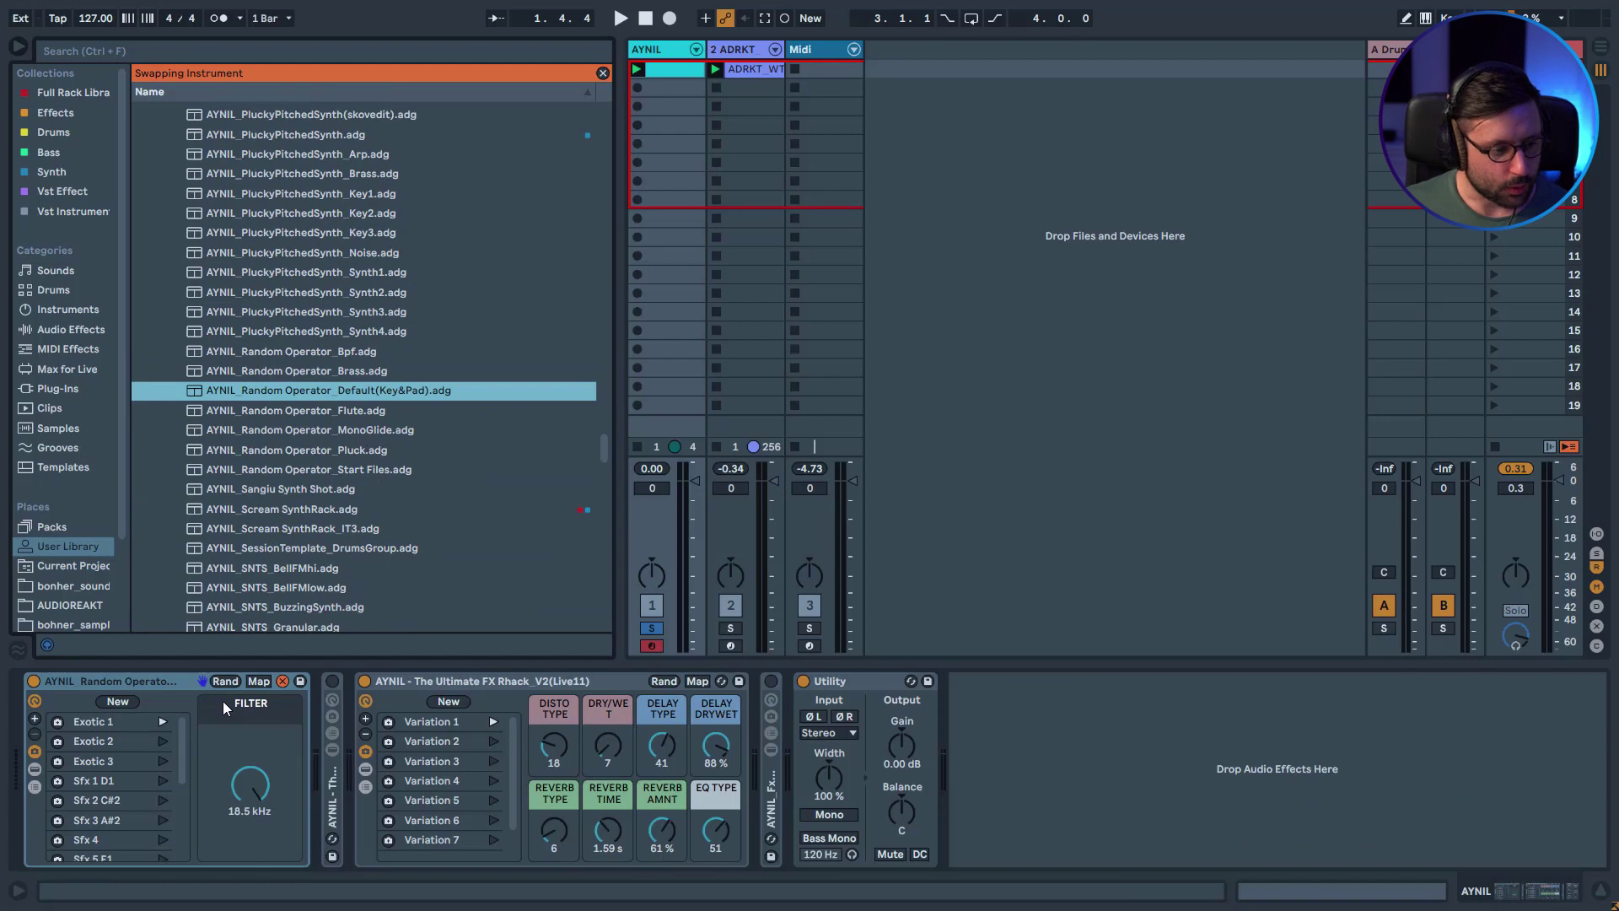
left_click(282, 681)
left_click(36, 721)
left_click(36, 722)
left_click(35, 722)
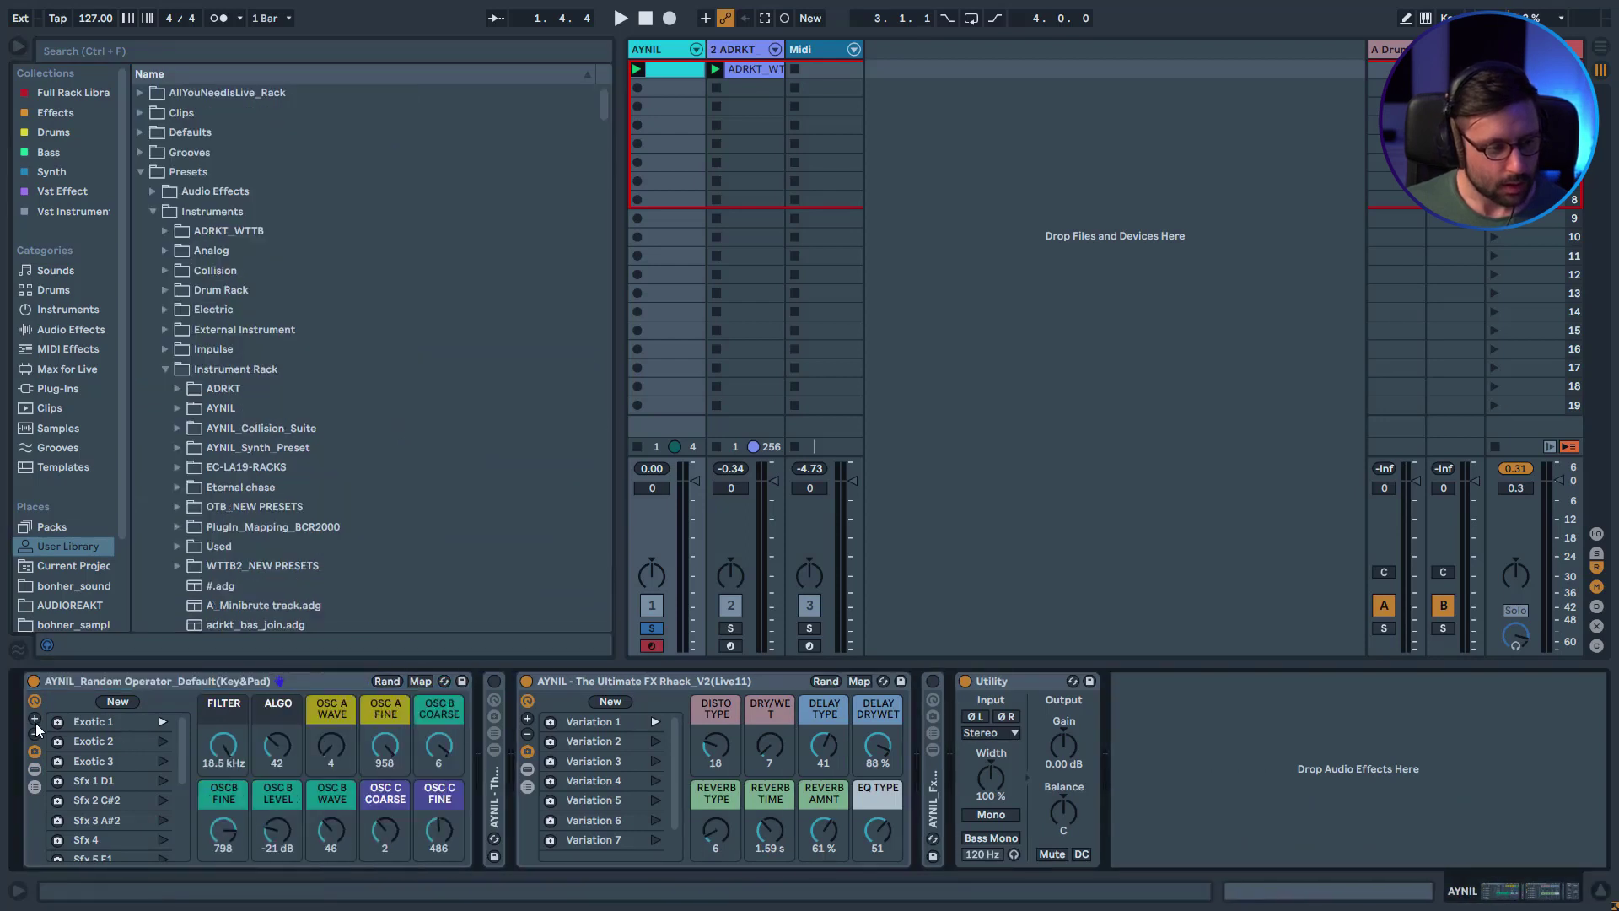
left_click(35, 722)
left_click(36, 722)
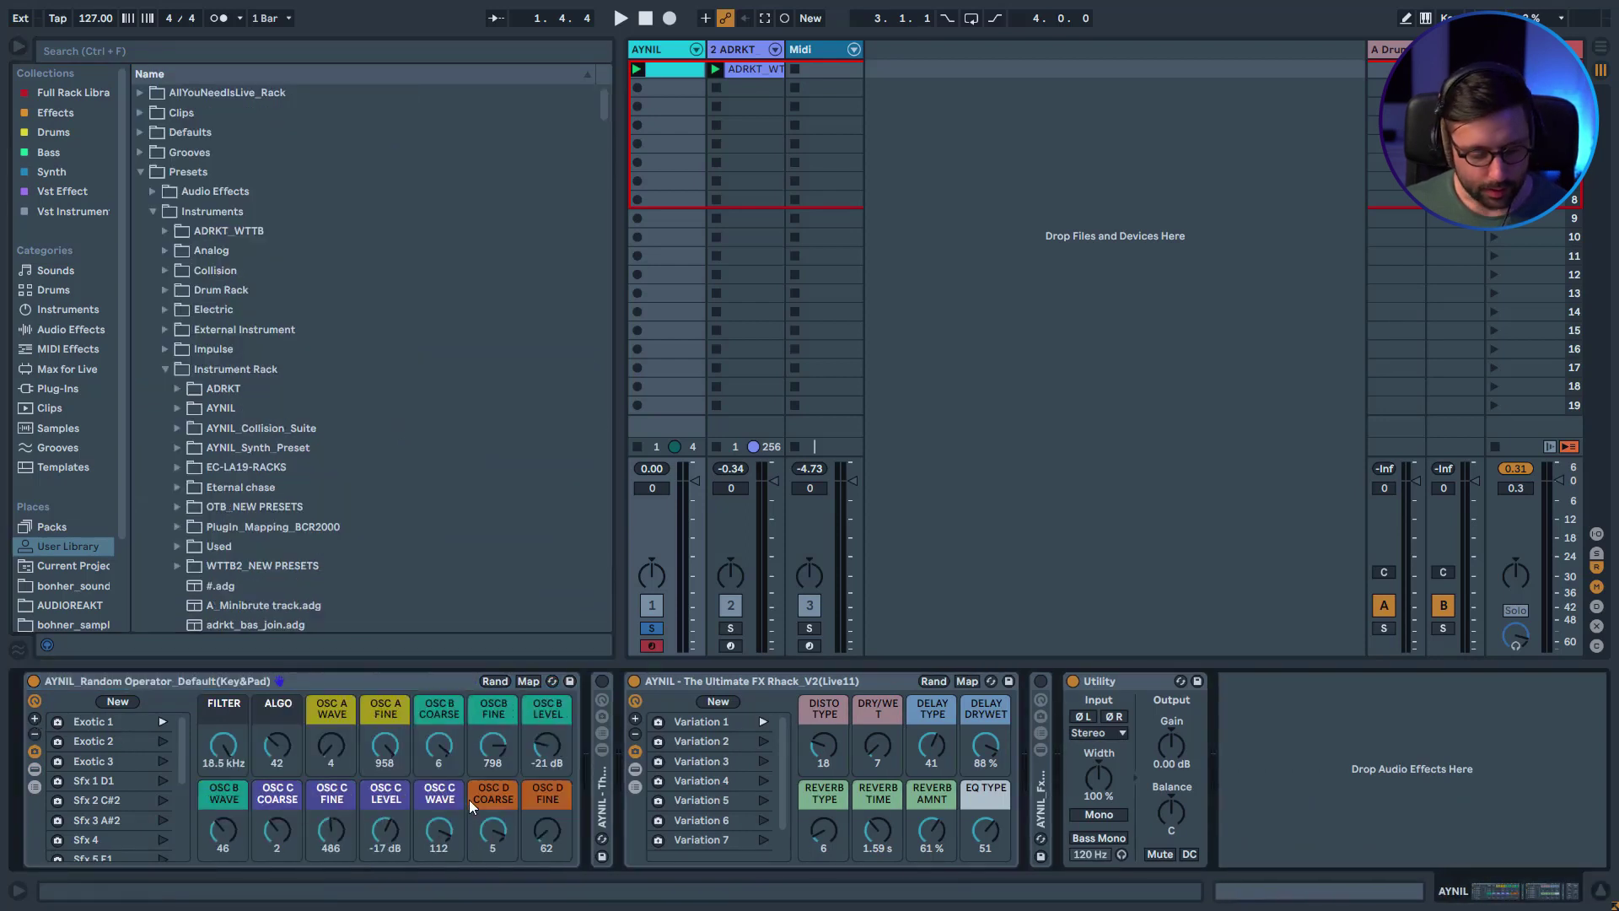
Recall the Exotic 3 variation and view oscillator A's envelope in the Default(Key&Pad) rack's Operator.
left_click(163, 761)
left_click(33, 769)
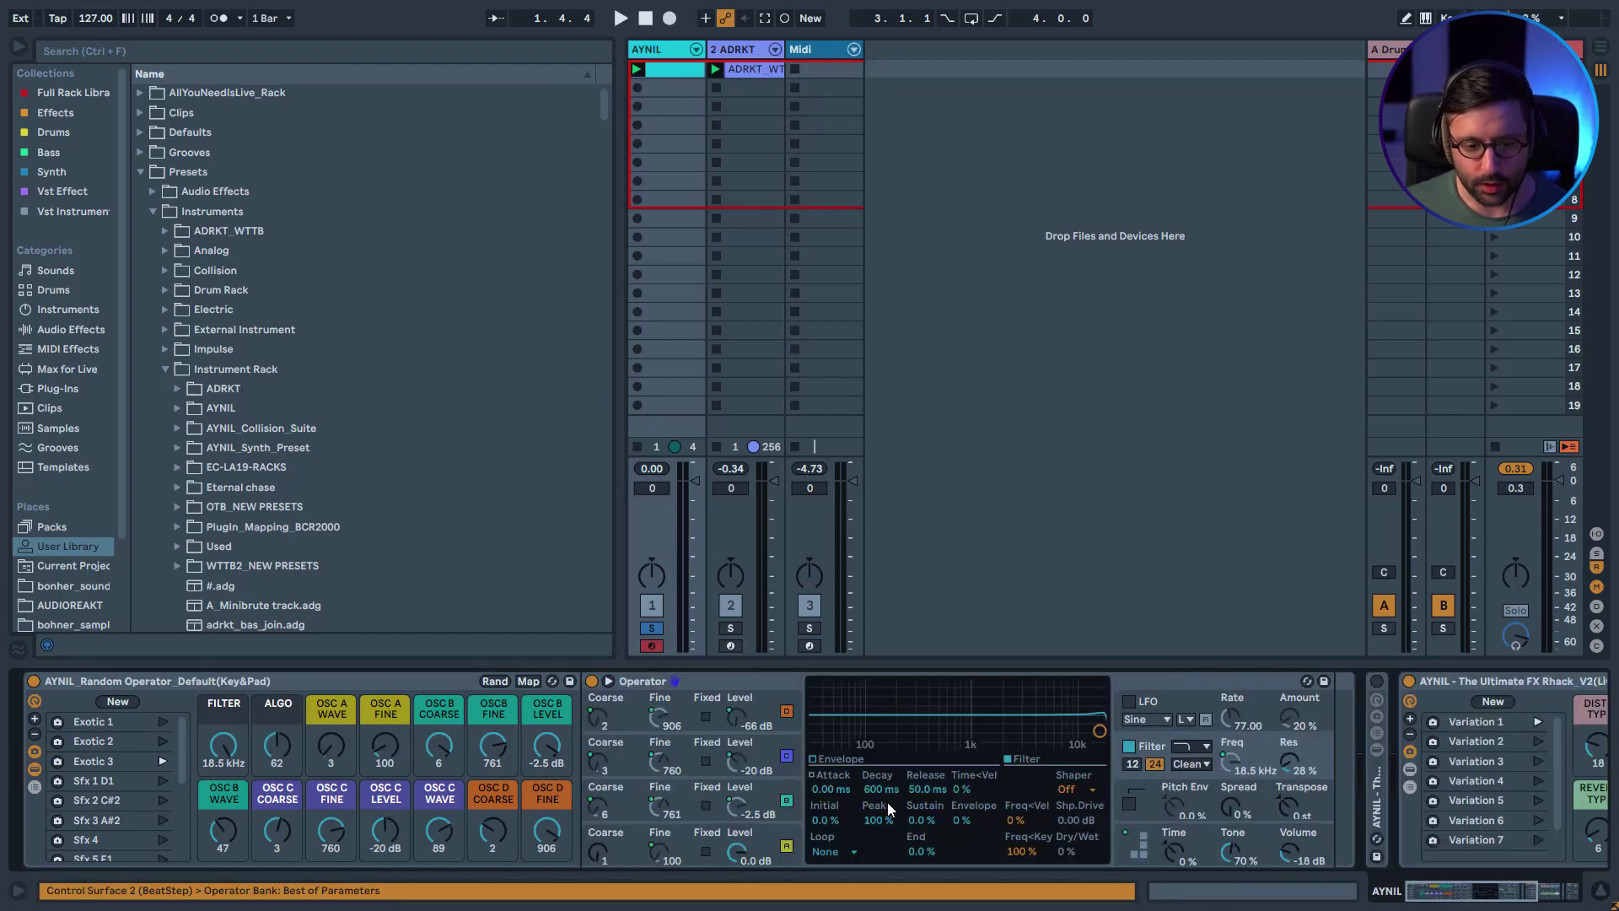
left_click(798, 845)
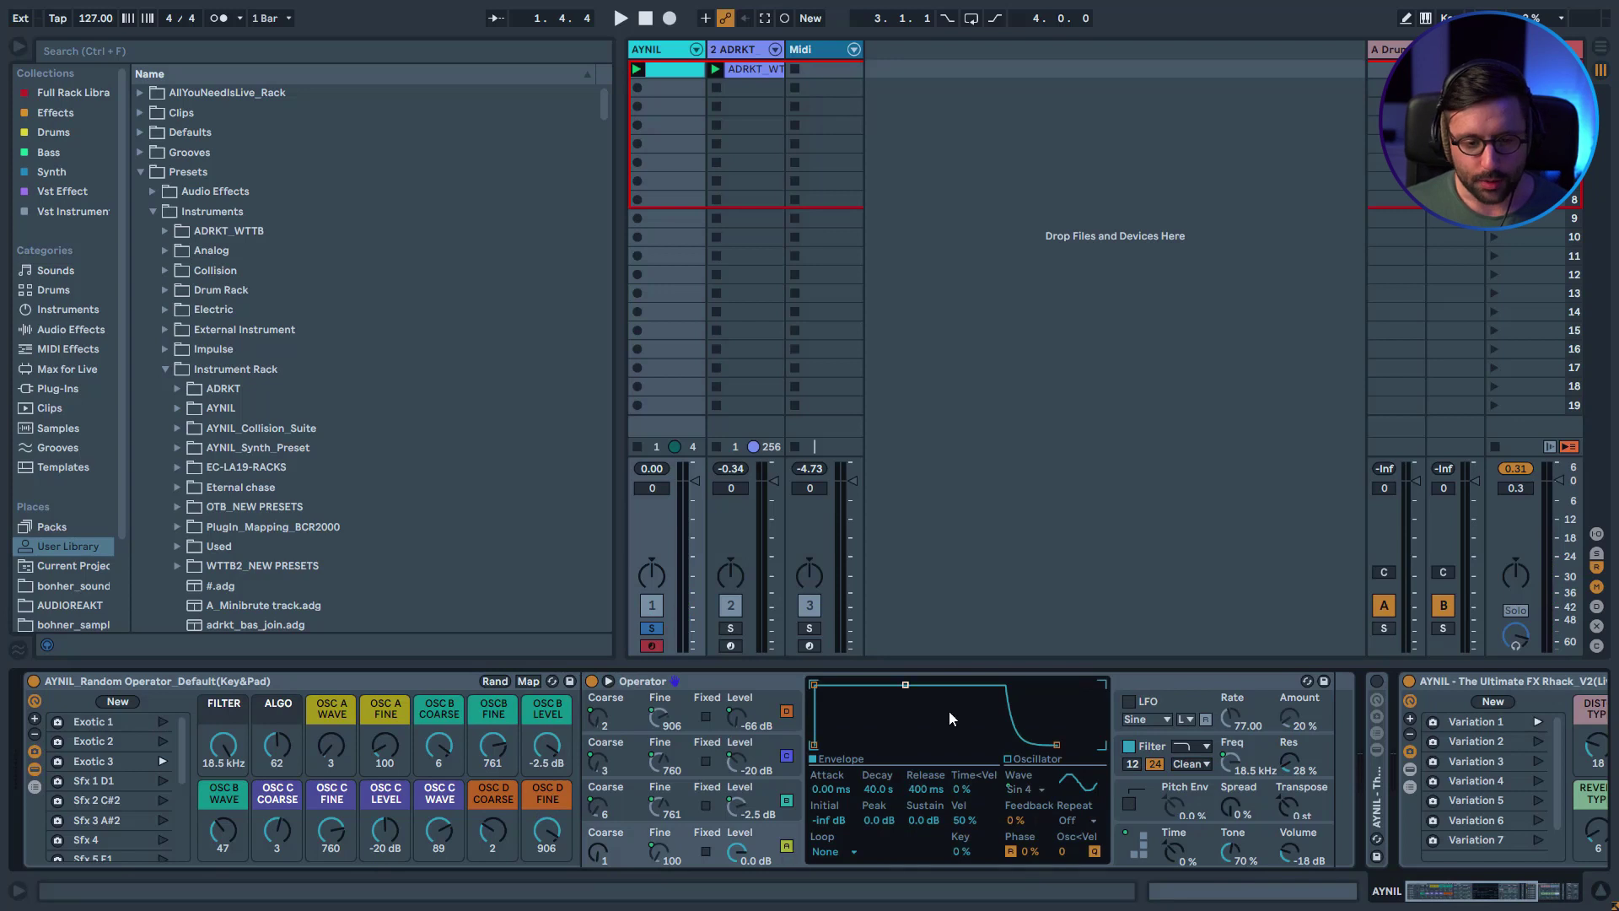
Swap the rack for the AYNIL_Random Operator_Flute.adg preset and leave preset swapping.
left_click(553, 681)
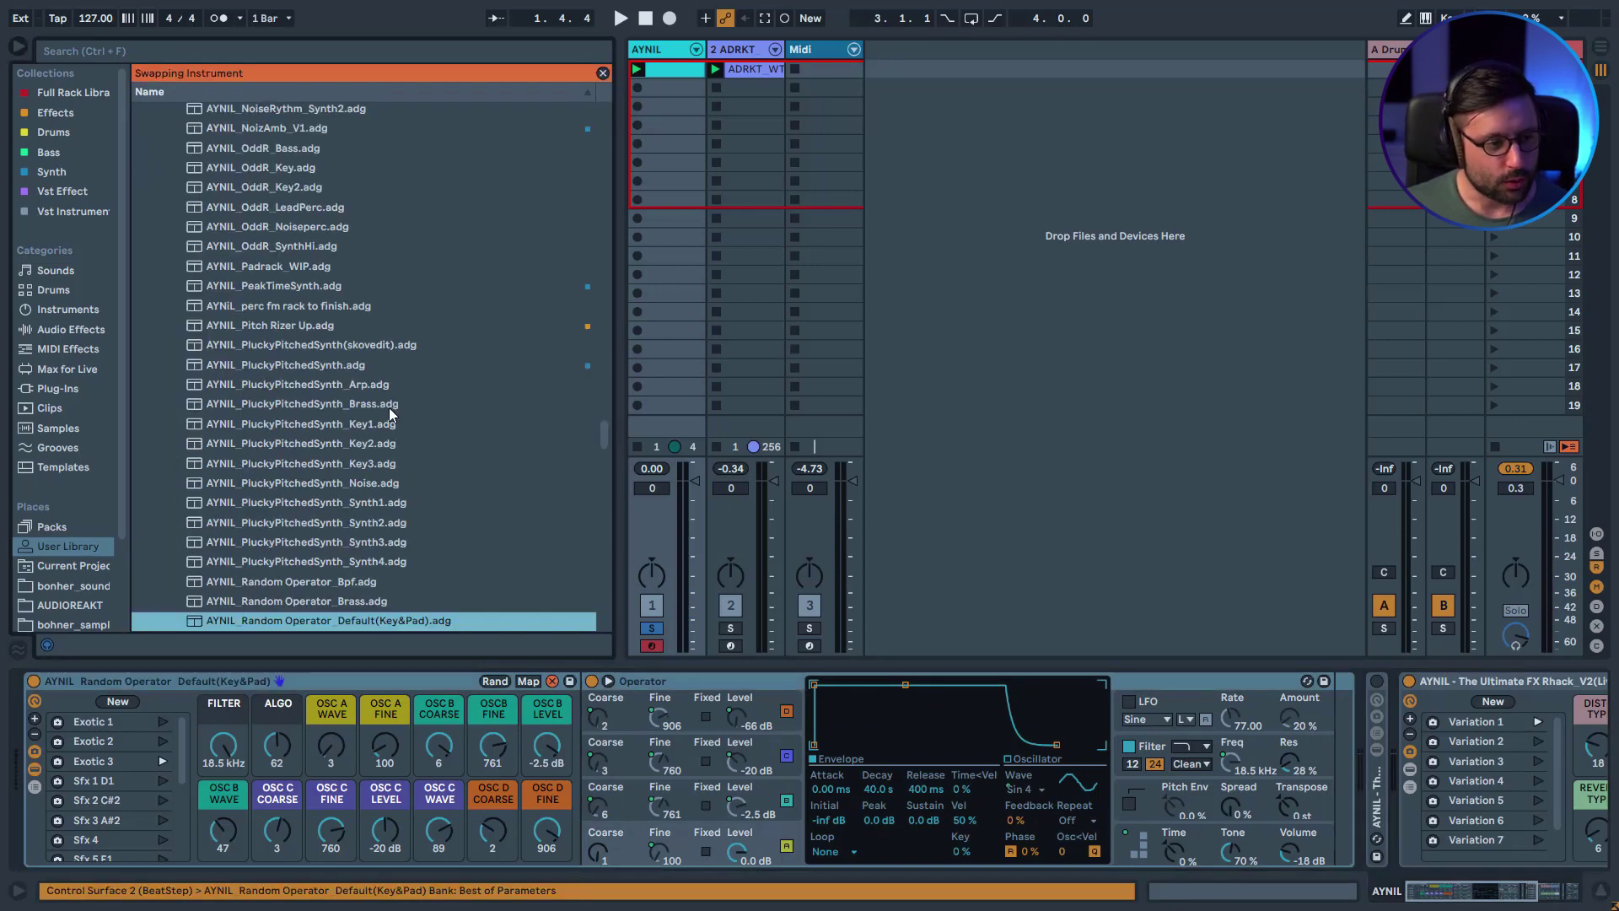
scroll(406, 544, "down", 5)
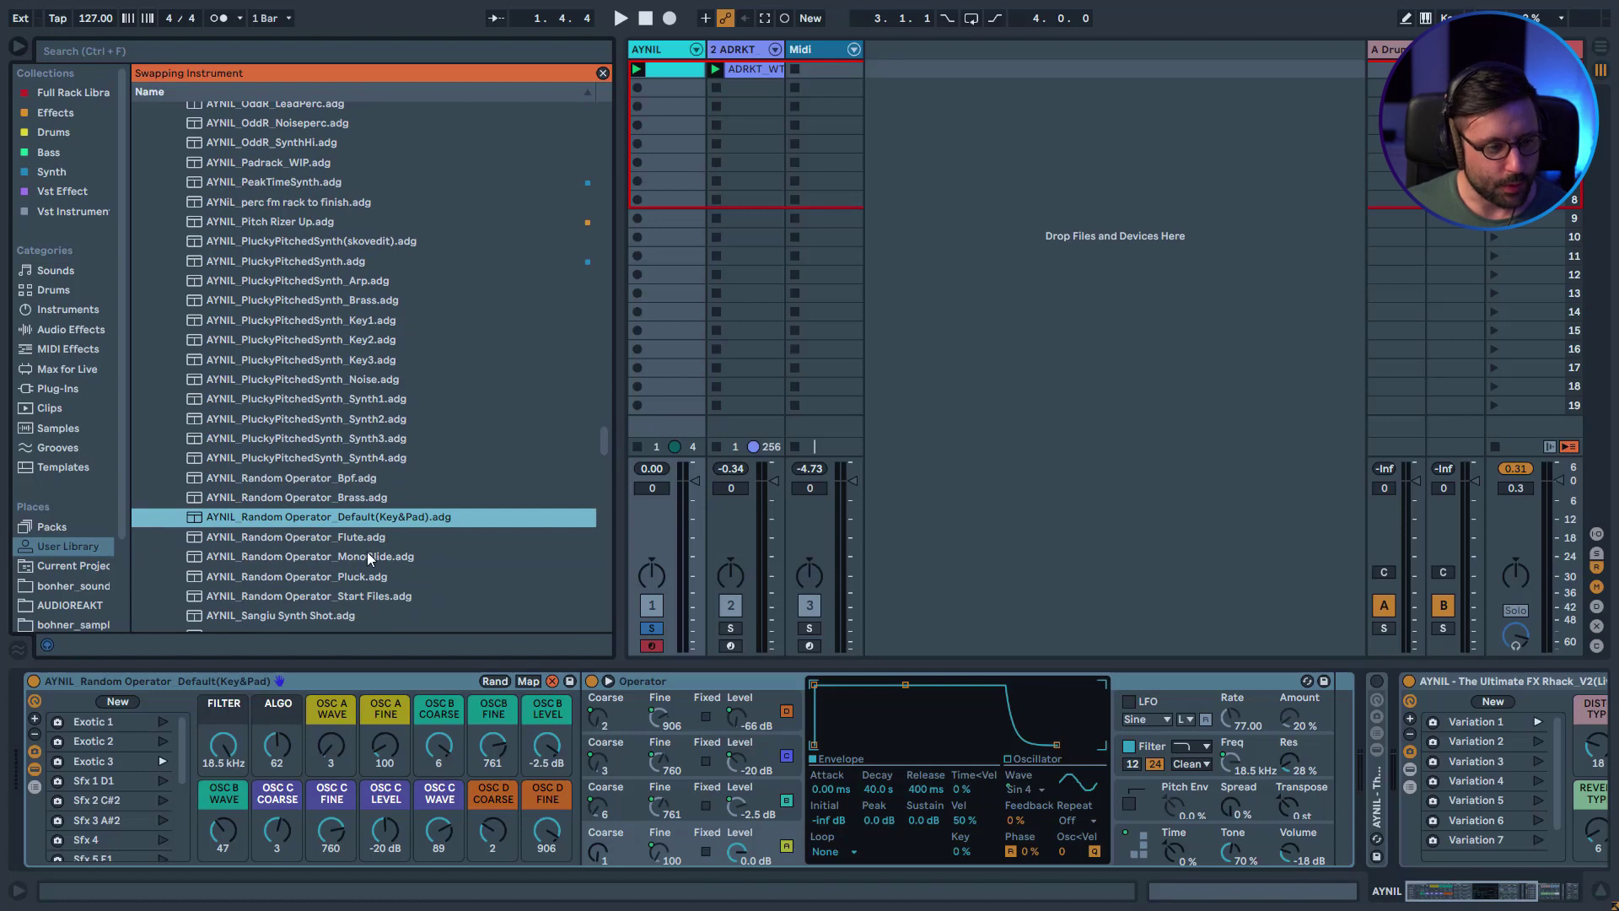
double_click(367, 554)
left_click(282, 682)
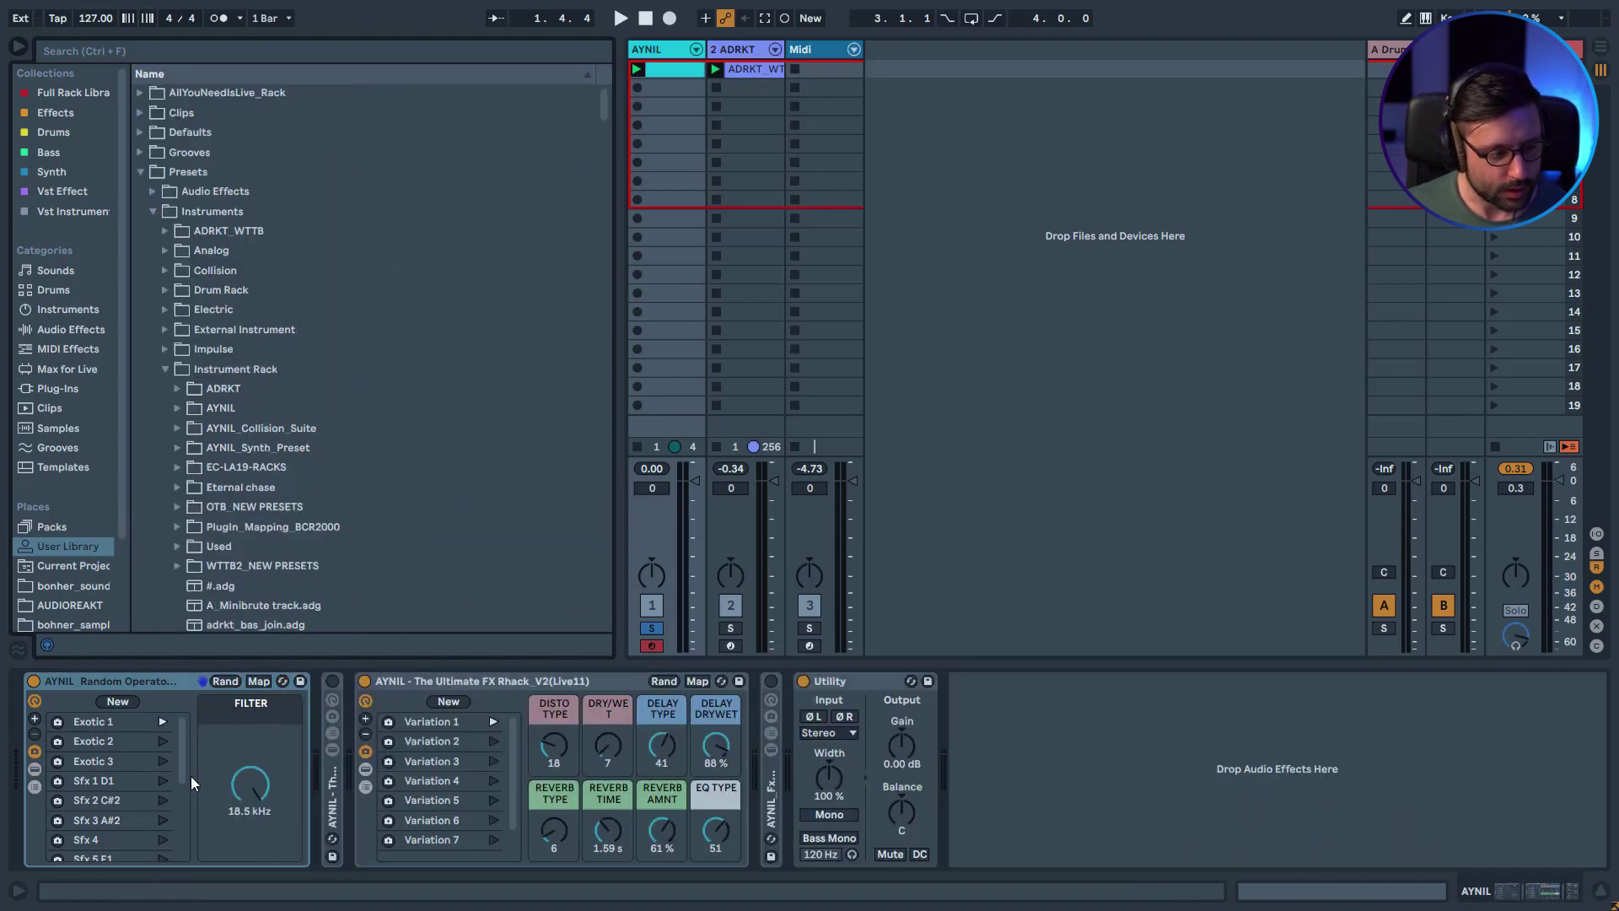
Show the Flute rack's Operator and view its oscillator envelope, filter curve and filter envelope.
left_click(36, 770)
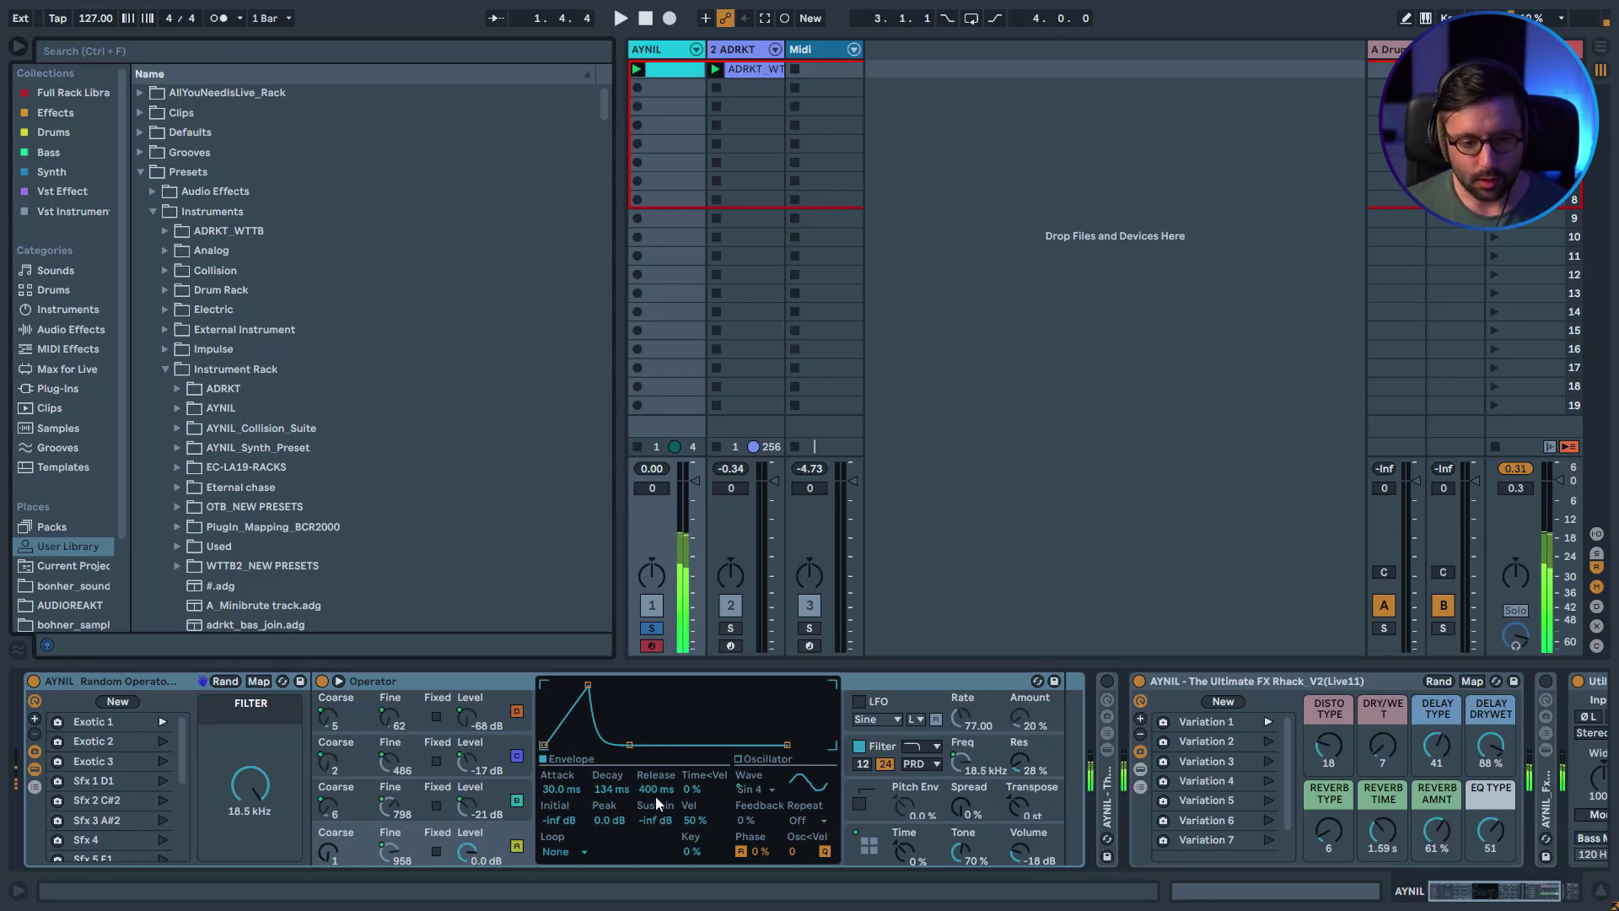
left_click(894, 749)
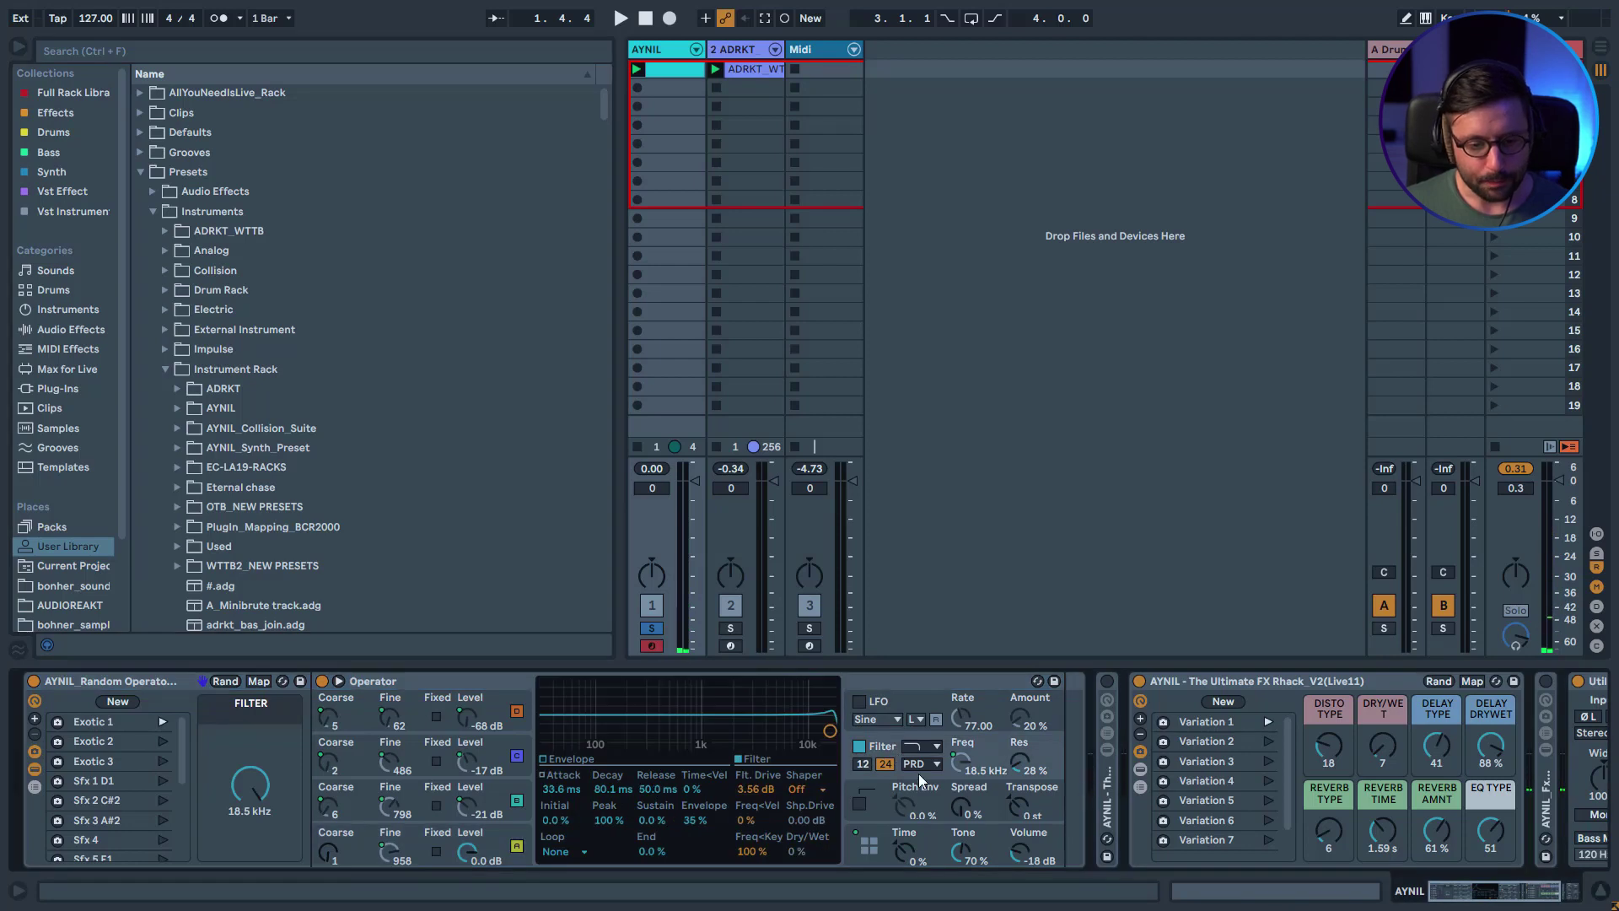
left_click(580, 756)
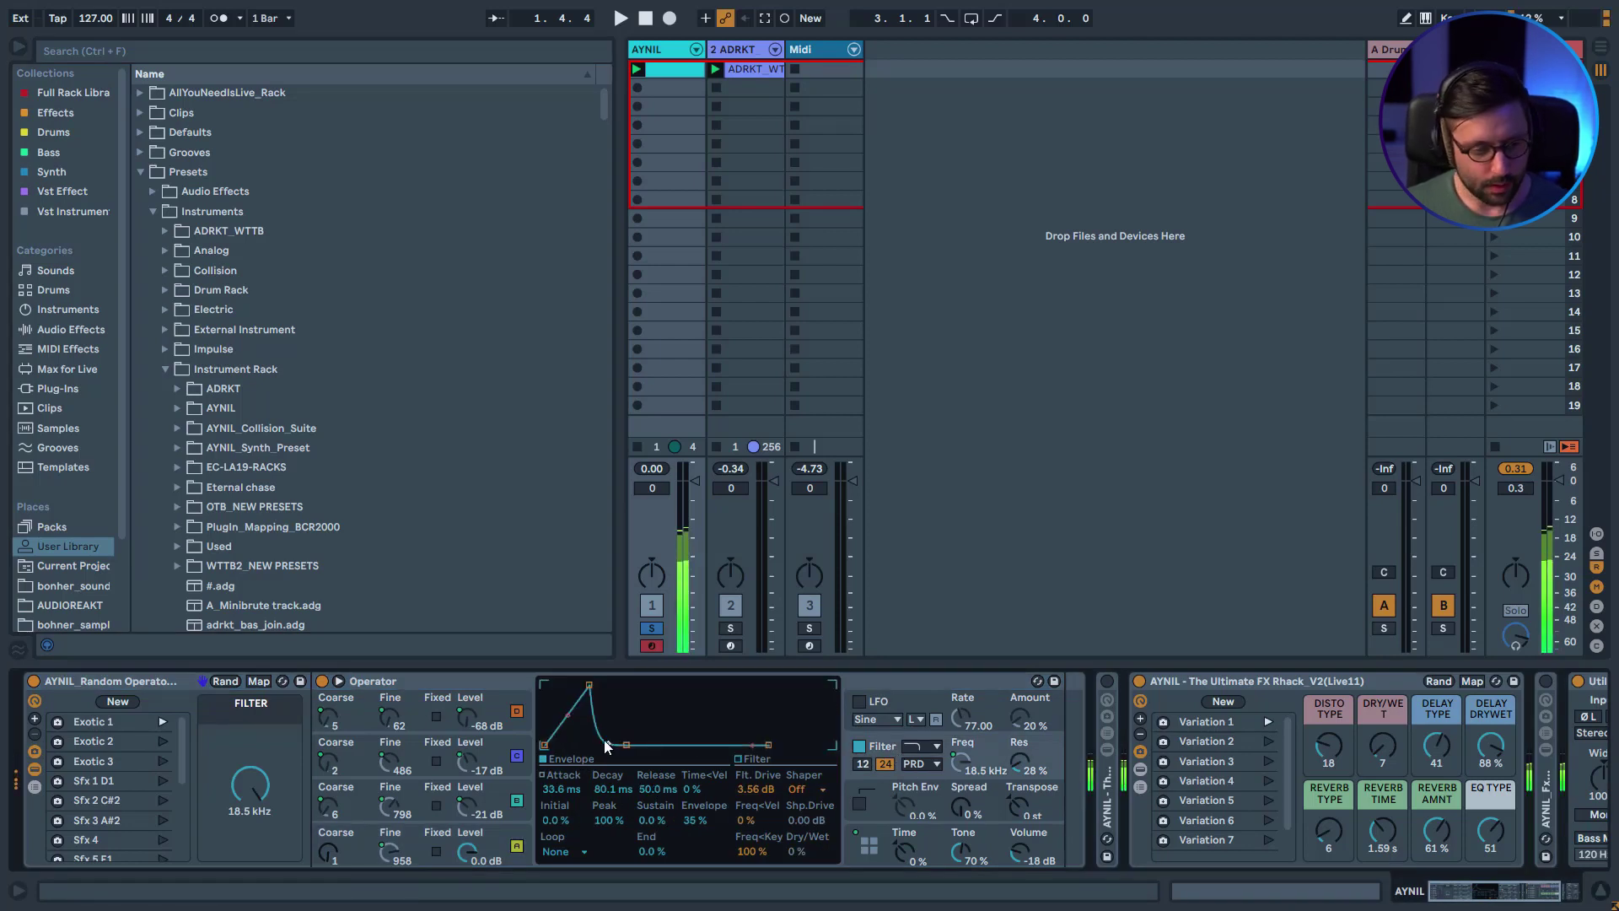
Recall several variations of the Flute rack while playing, including Sfx 4, Sfx 6 G3 and Key 1.
left_click(156, 782)
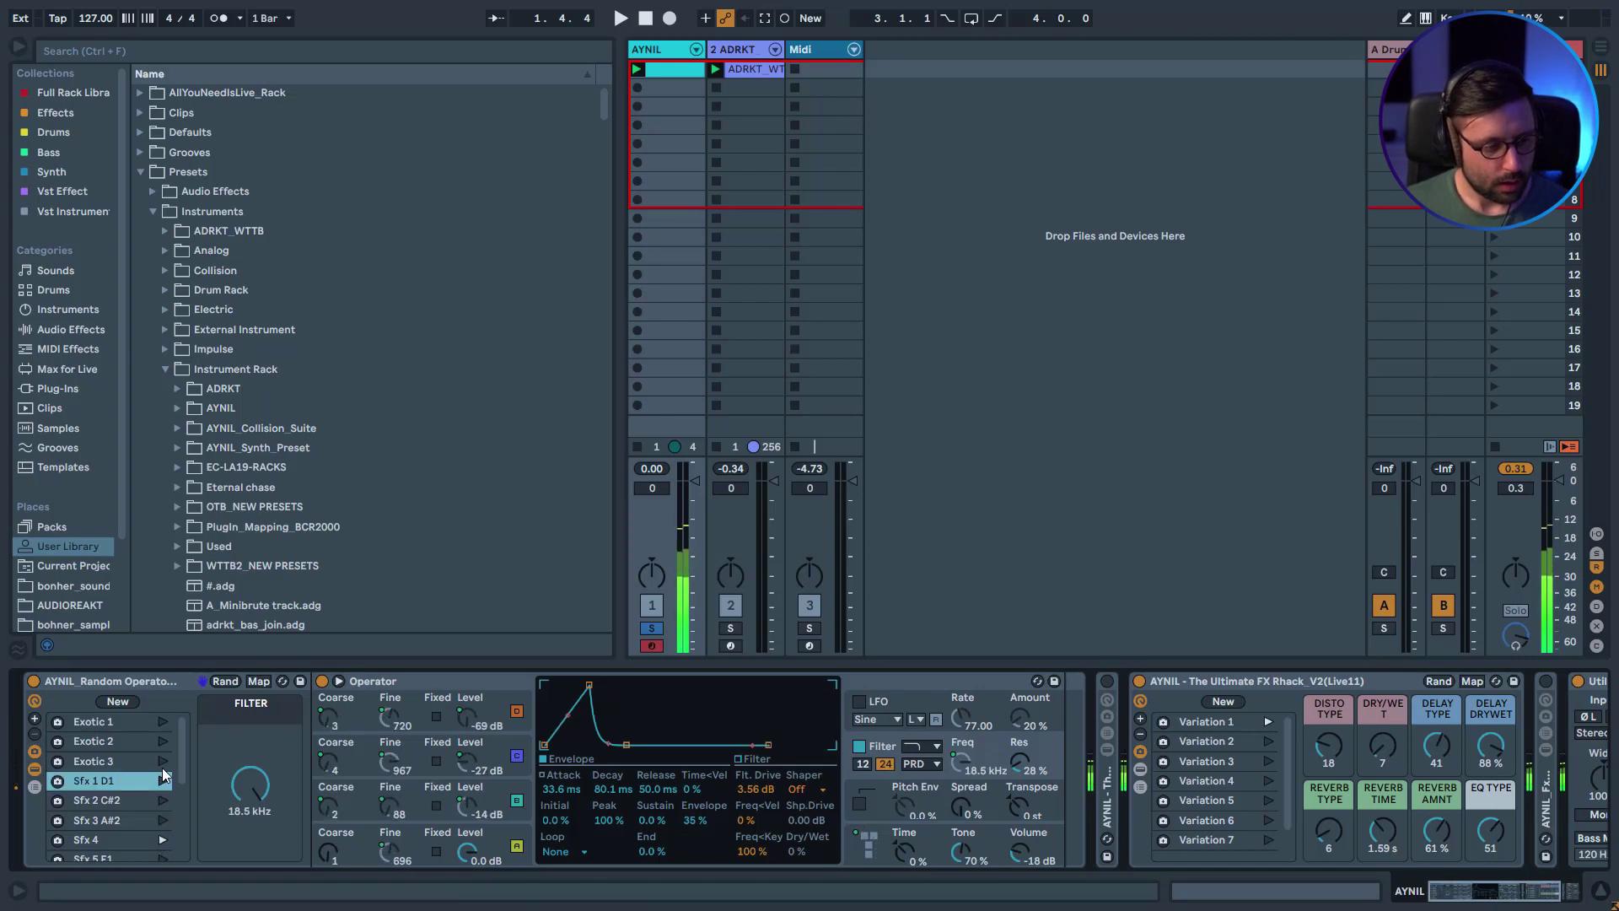
scroll(128, 809, "down", 3)
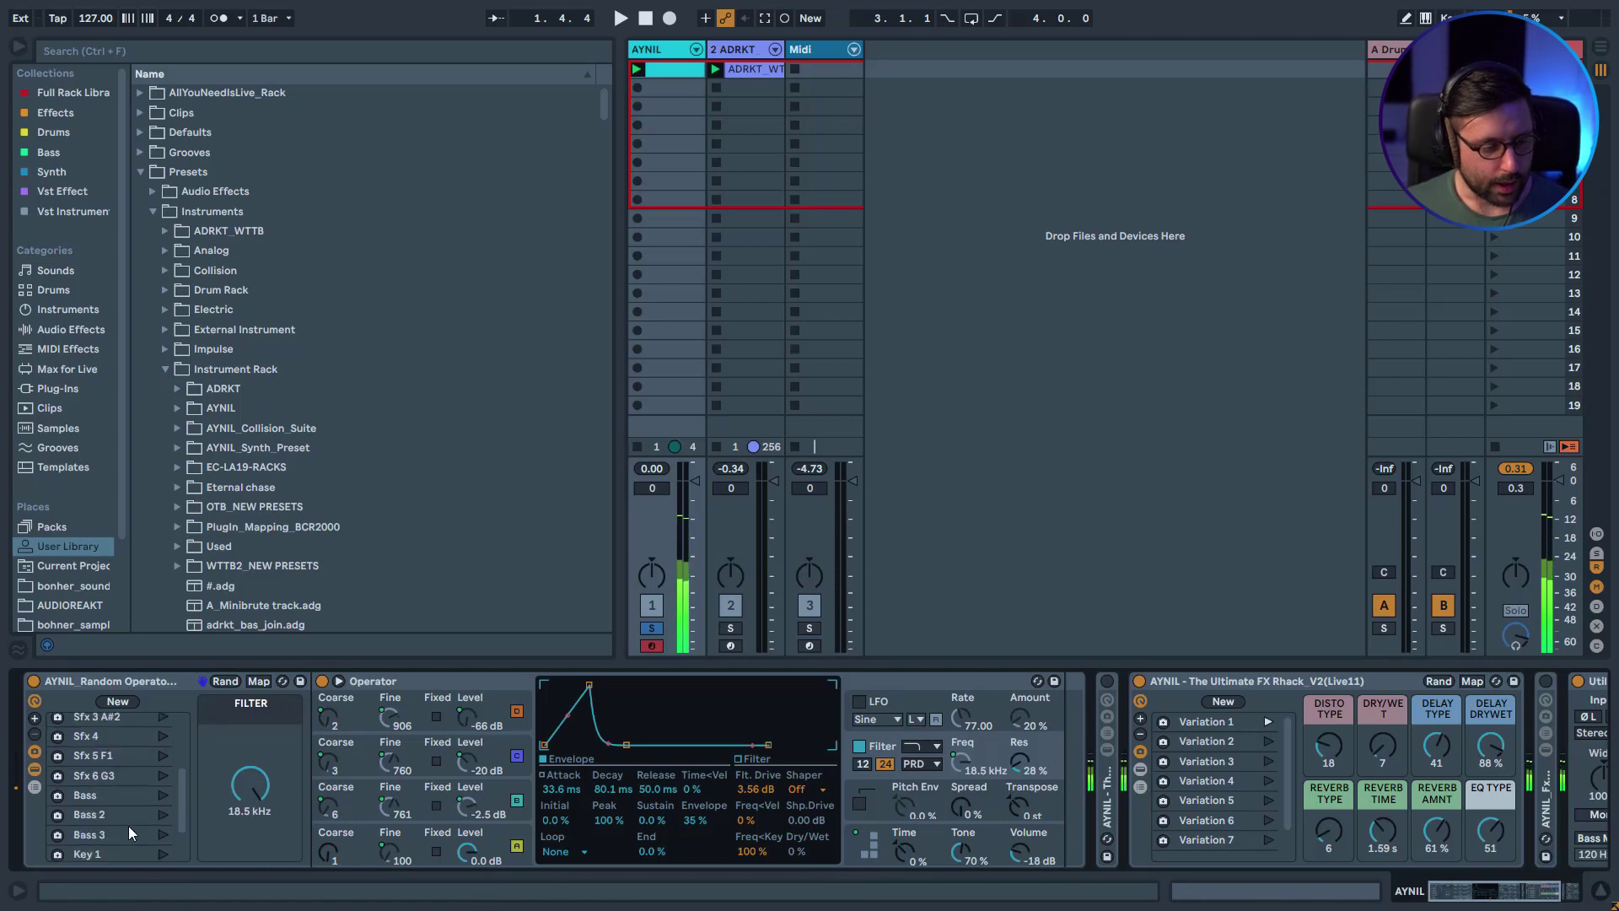
left_click(163, 776)
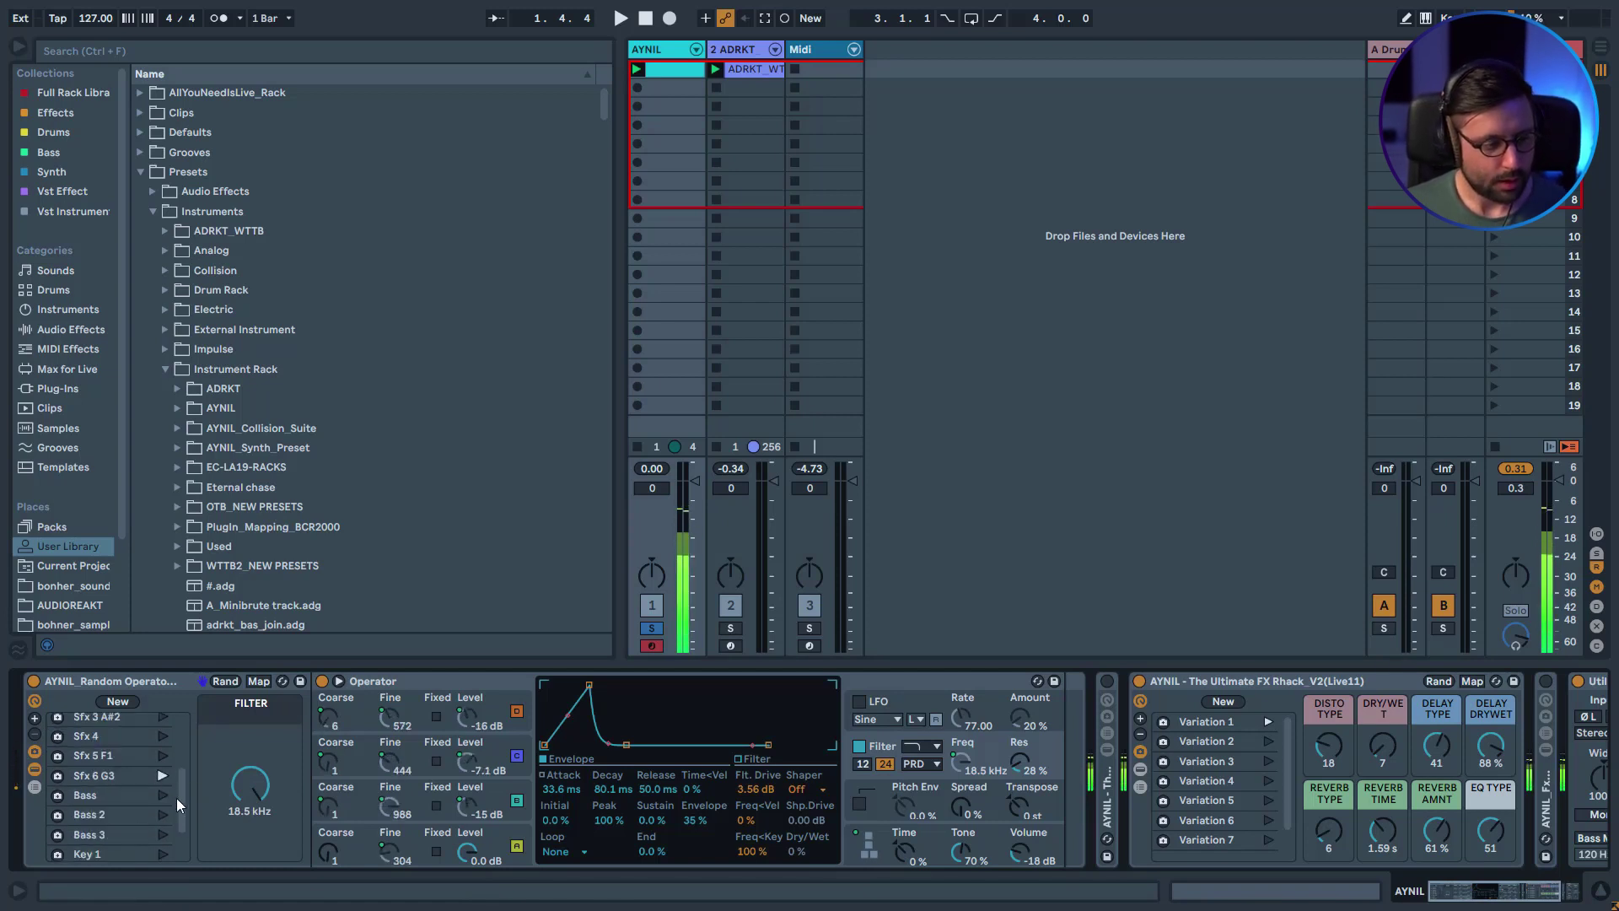
left_click(162, 854)
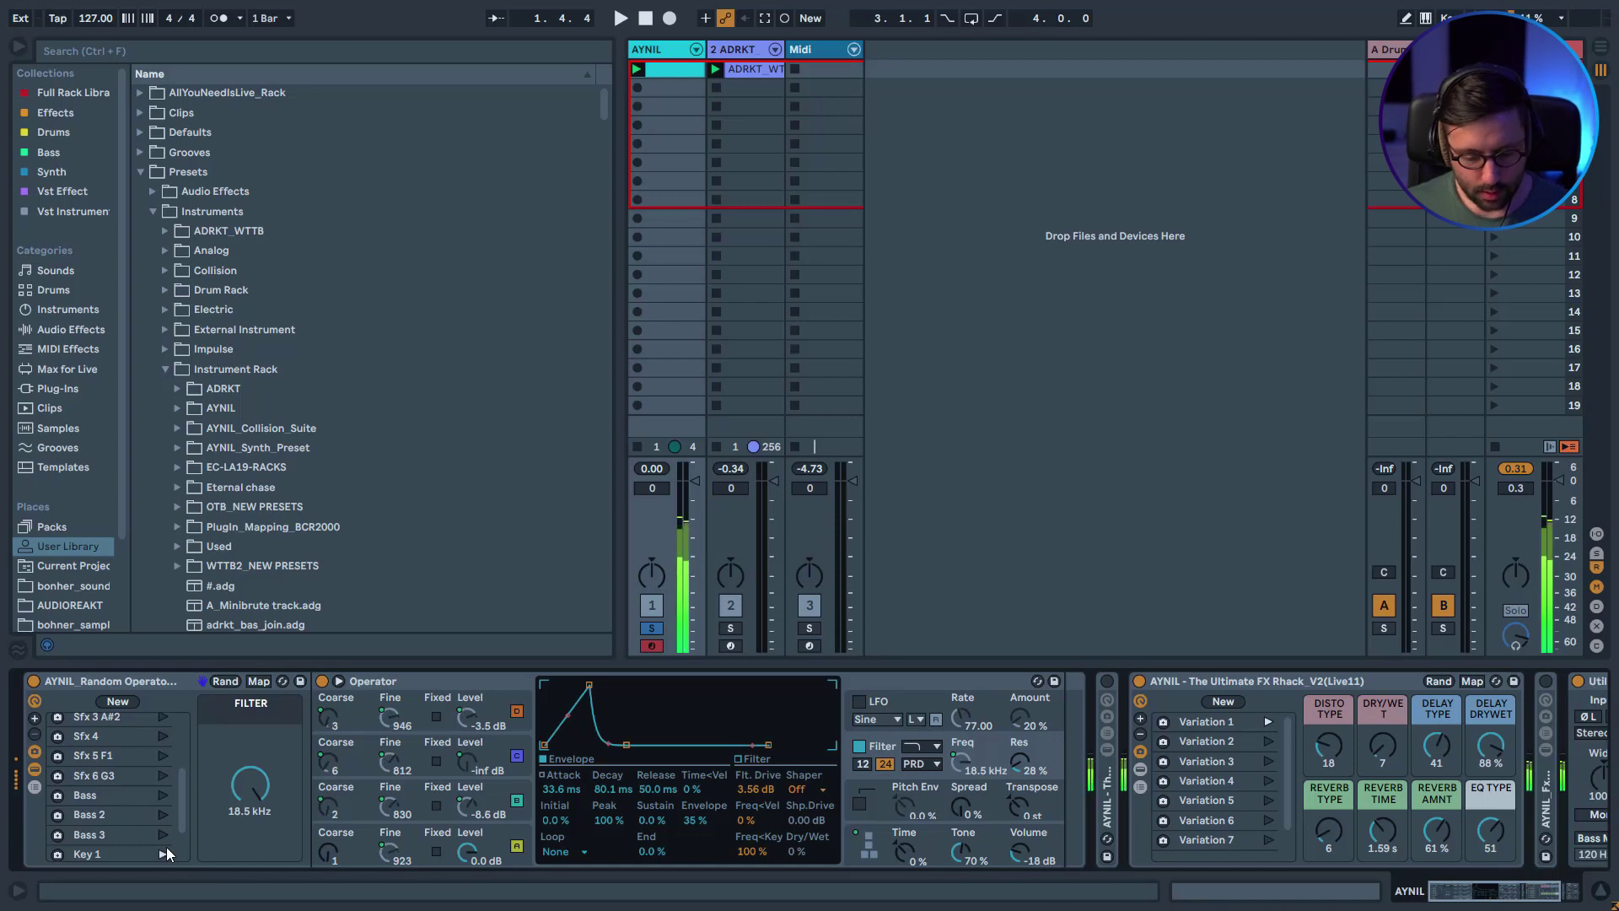
Swap the rack for the AYNIL_Random Operator_Brass.adg preset and leave preset swapping.
left_click(282, 680)
scroll(324, 471, "down", 2)
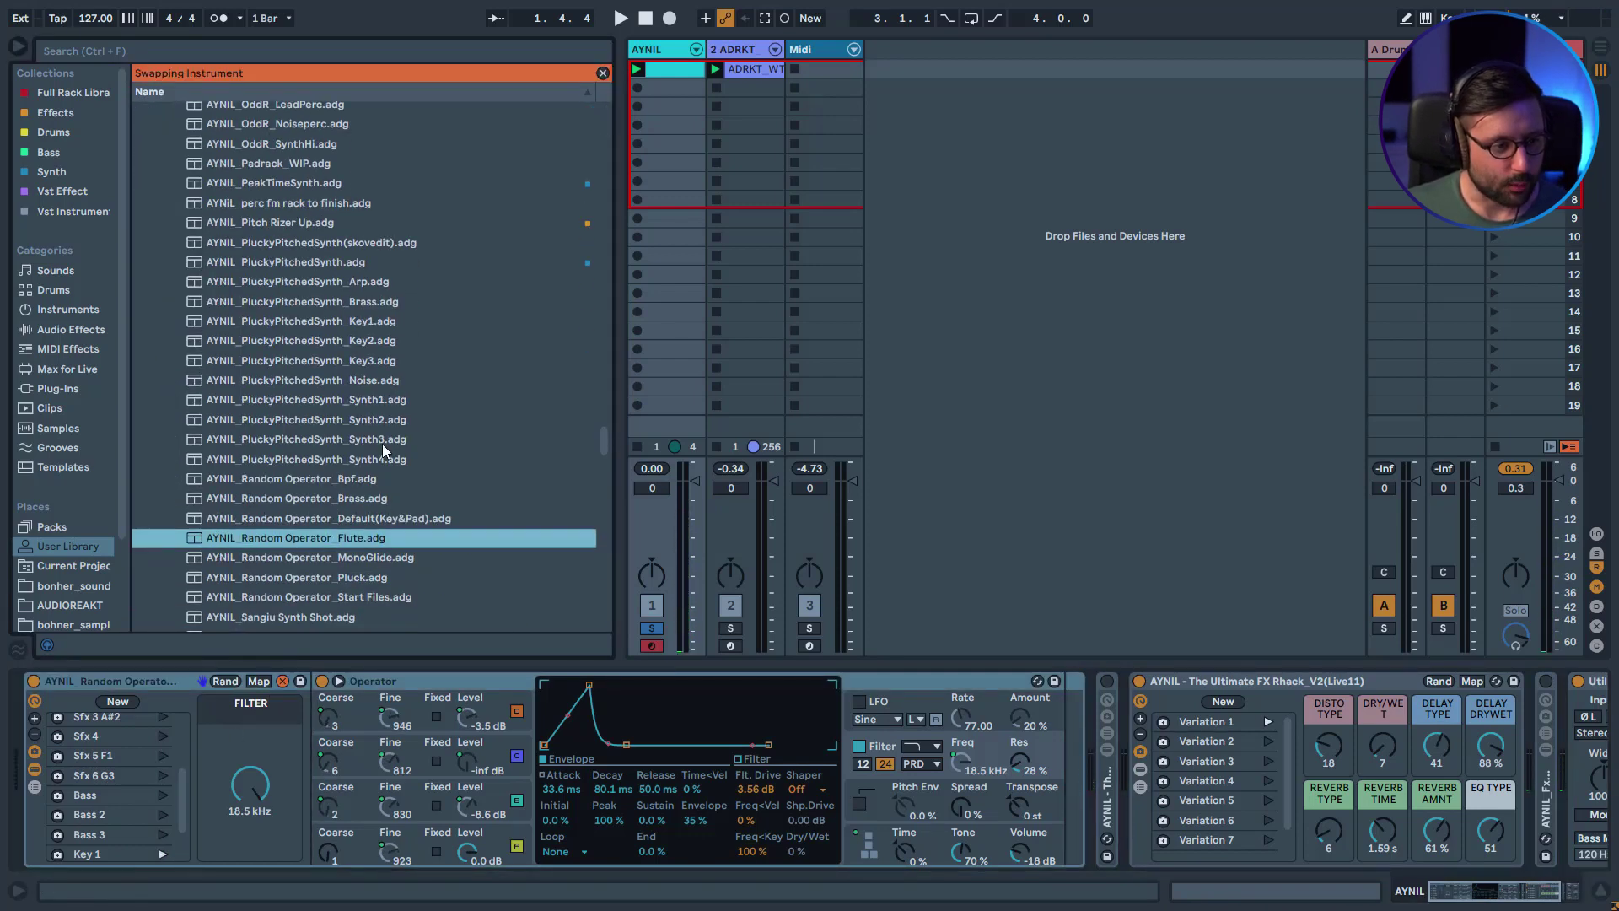
scroll(388, 547, "down", 3)
key("Up")
key("Up")
key("Return")
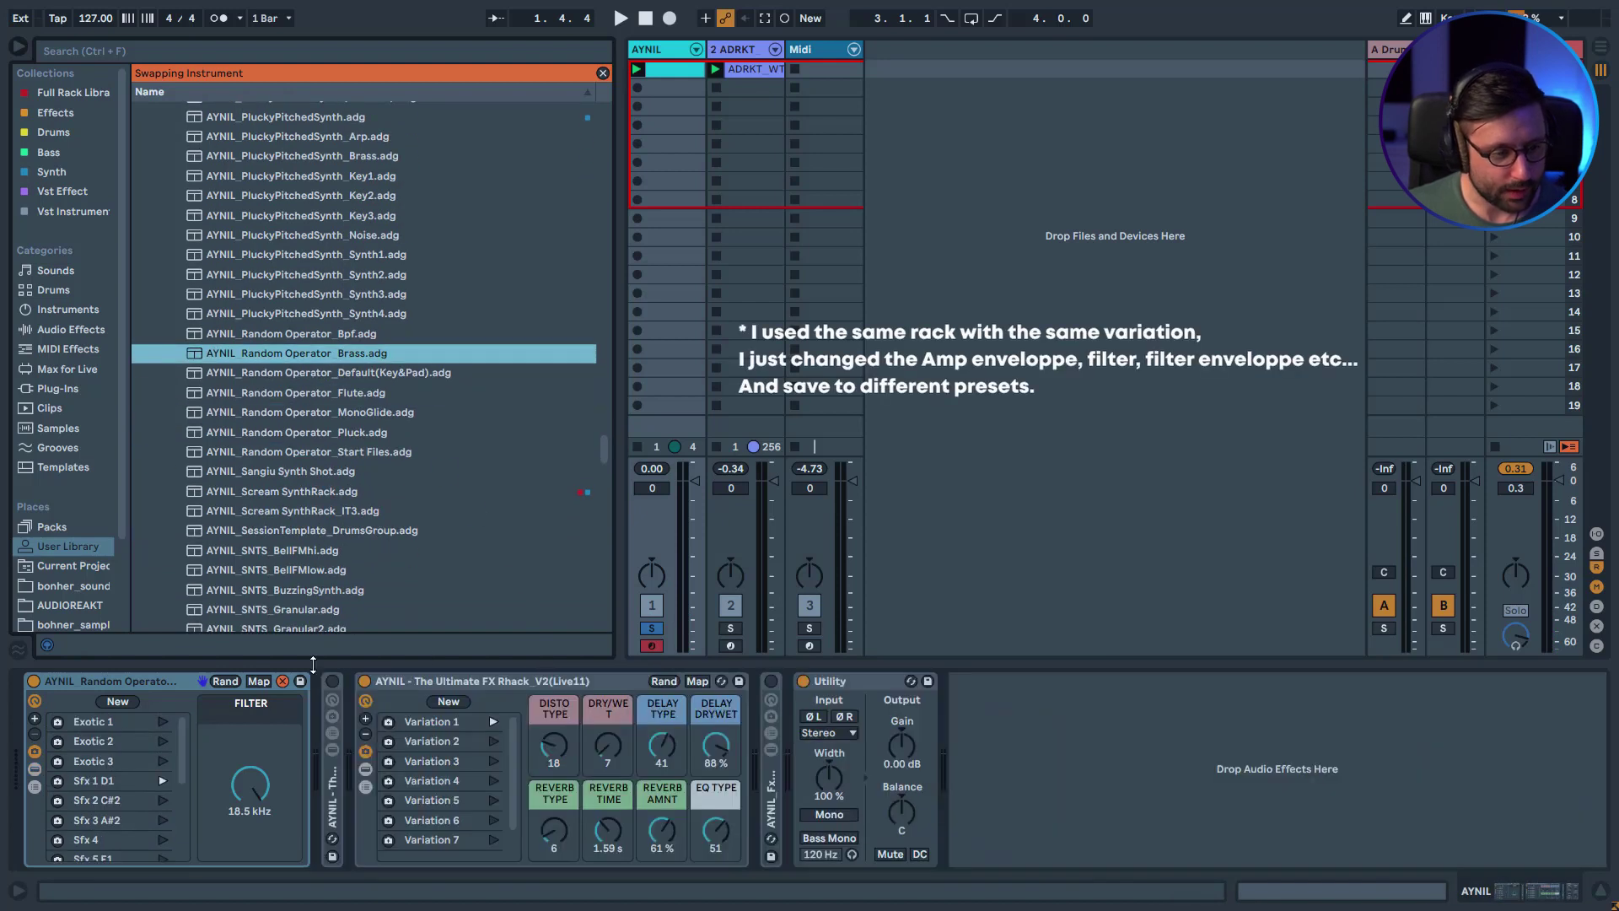
left_click(289, 682)
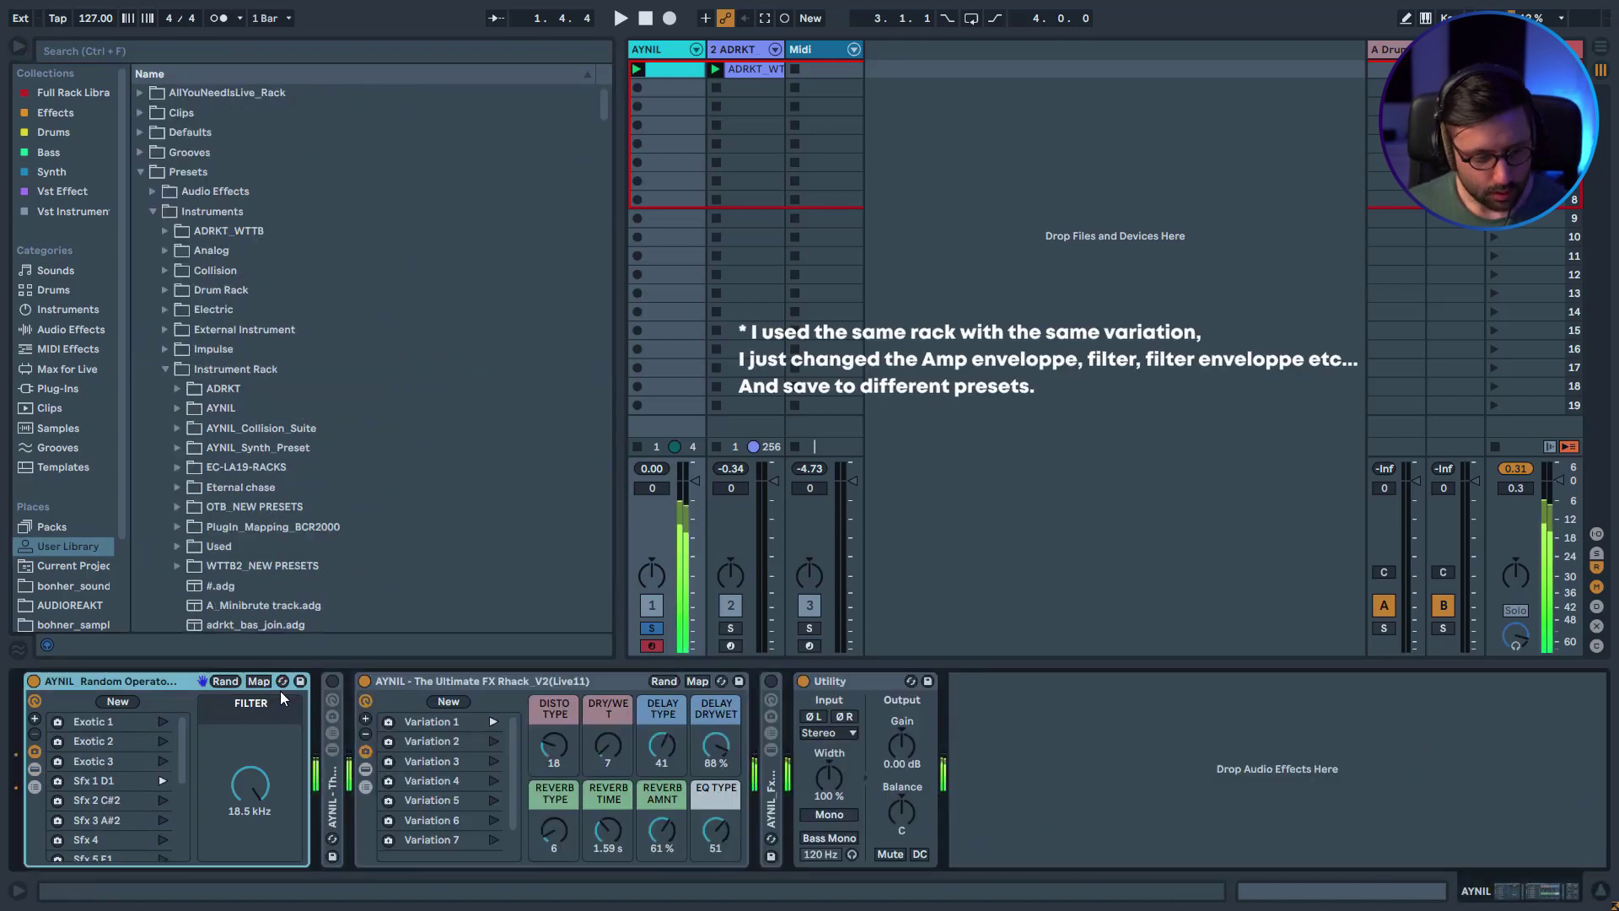
Recall variations of the Brass rack while playing, ending on Bass, and show the rack's Operator.
left_click(163, 800)
scroll(155, 807, "down", 3)
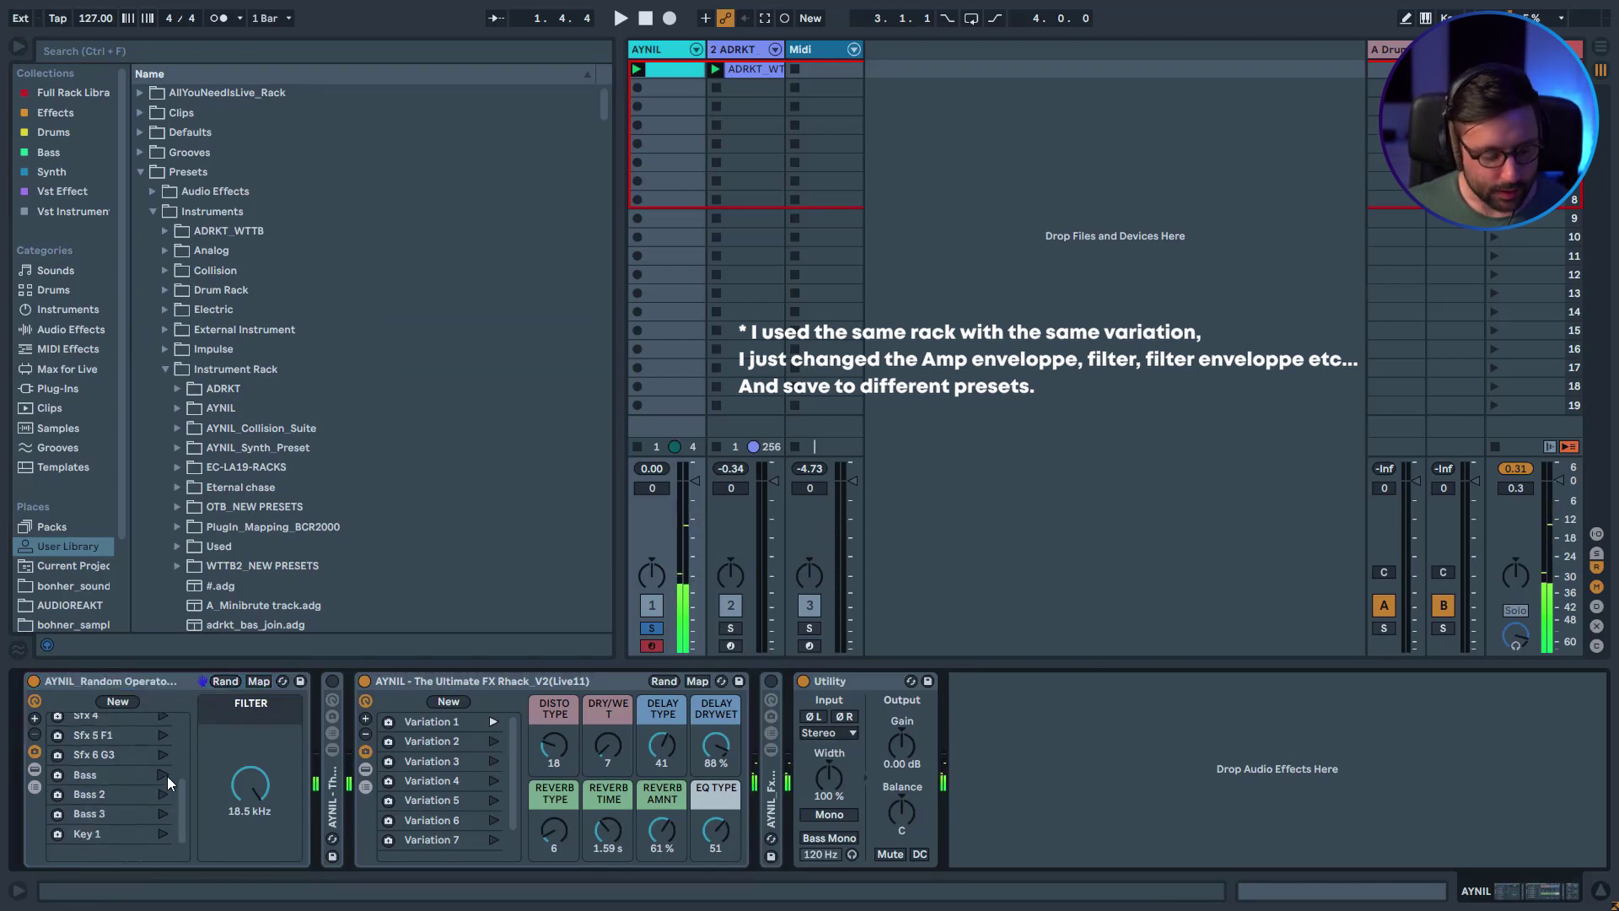
left_click(166, 776)
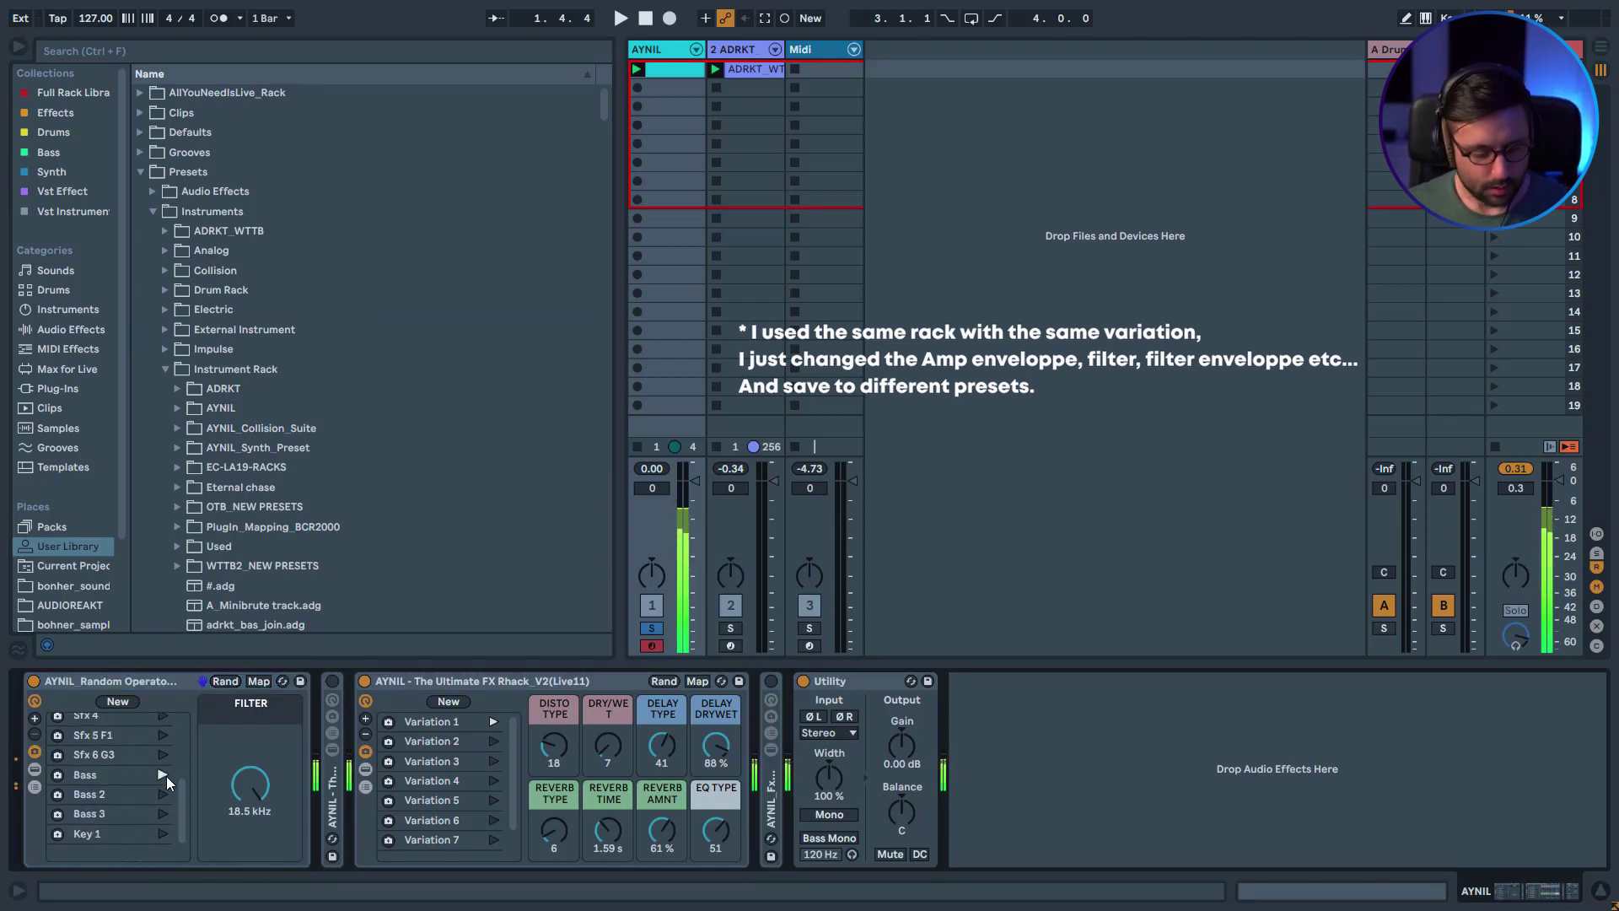
left_click(37, 769)
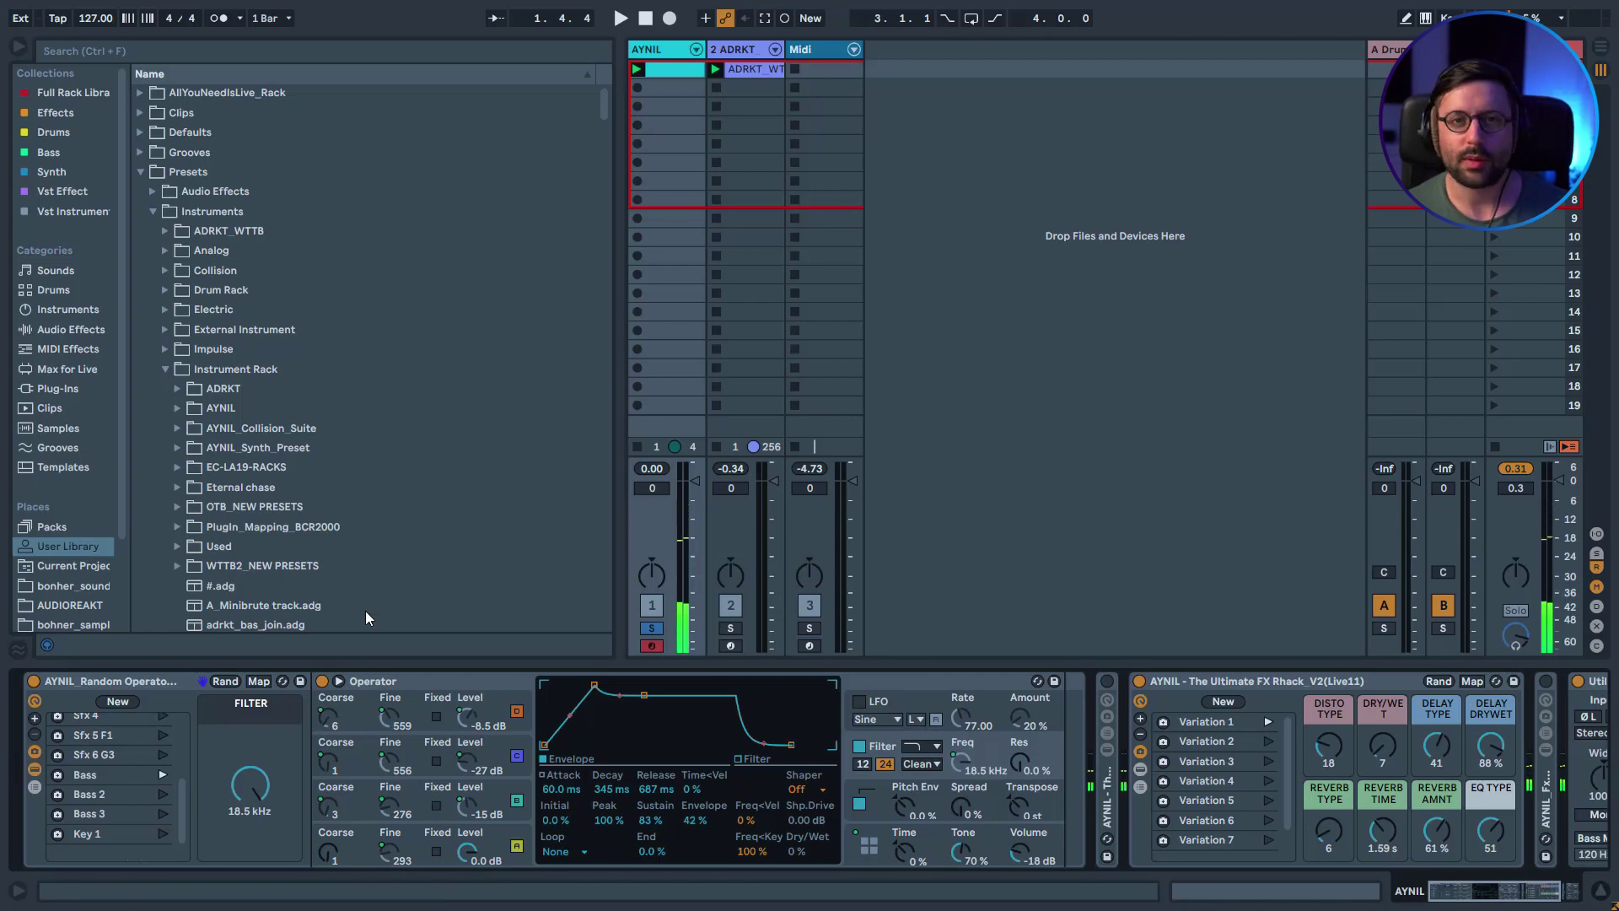
Swap the rack for the AYNIL_Random Operator_MonoGlide.adg preset and leave preset swapping.
left_click(280, 681)
double_click(357, 492)
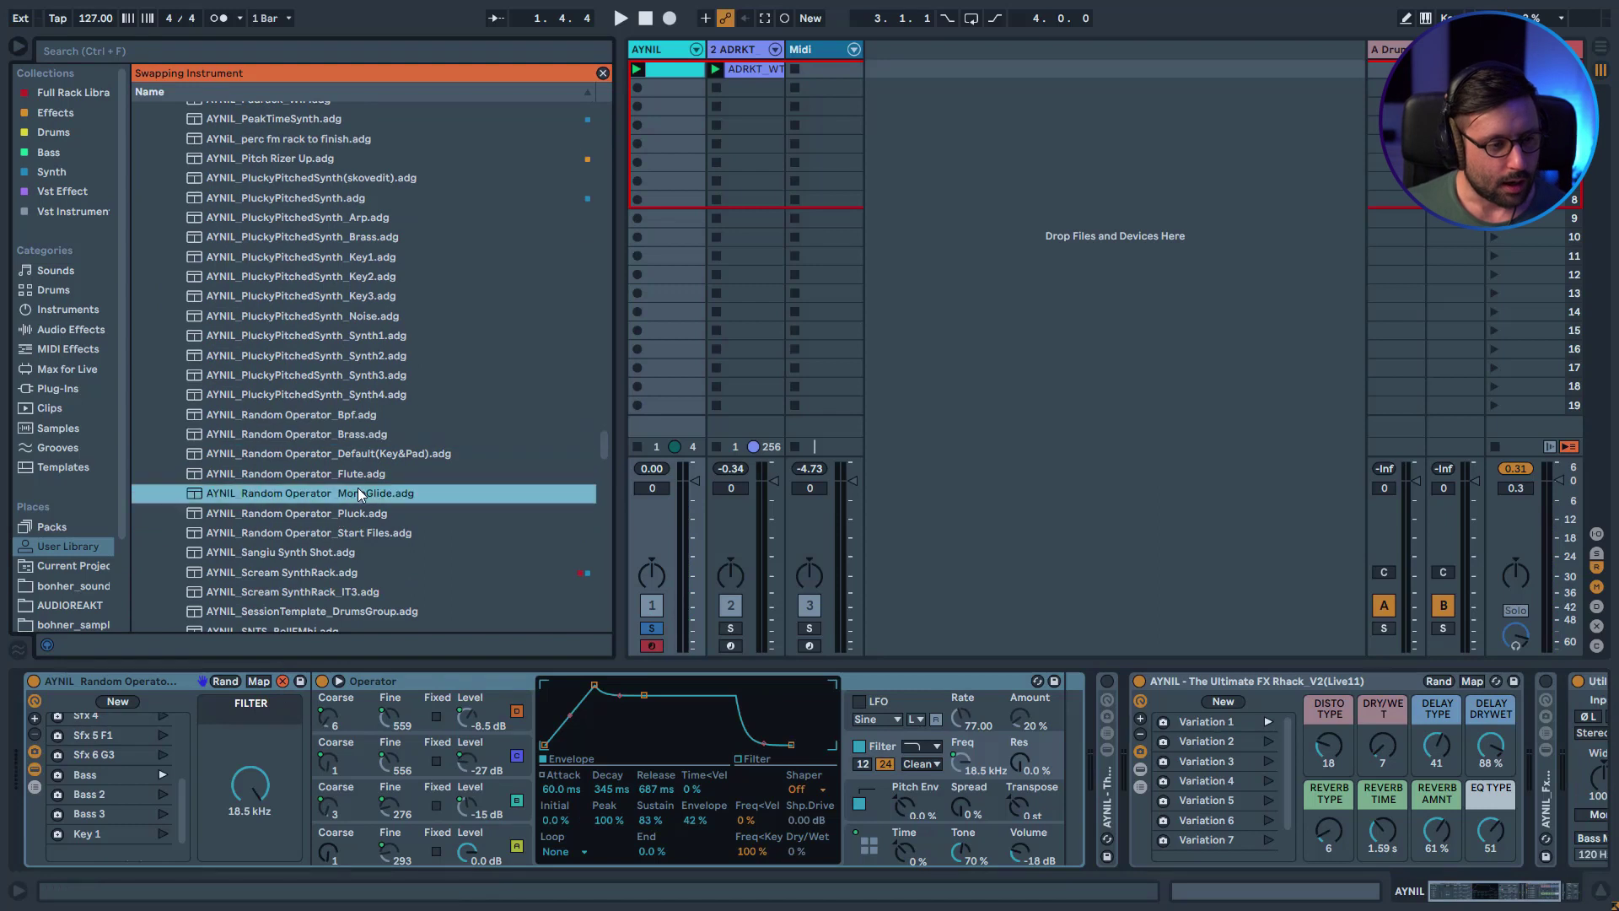
left_click(280, 681)
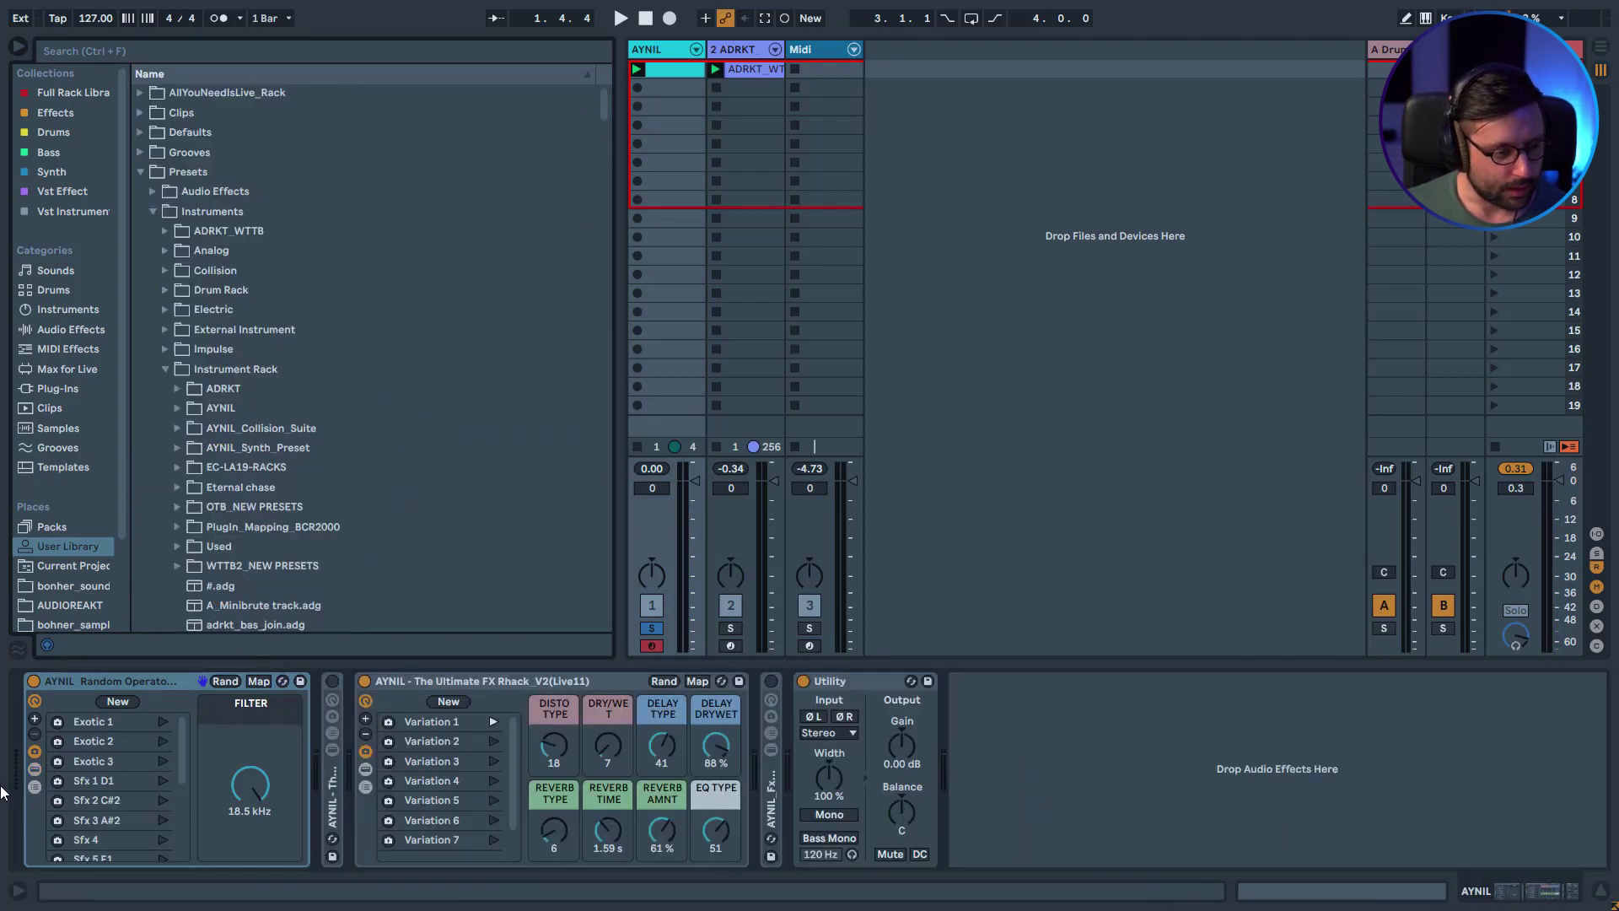
View the pitch envelope and glide settings of the MonoGlide rack's Operator and recall the Bass variation.
left_click(33, 770)
double_click(324, 822)
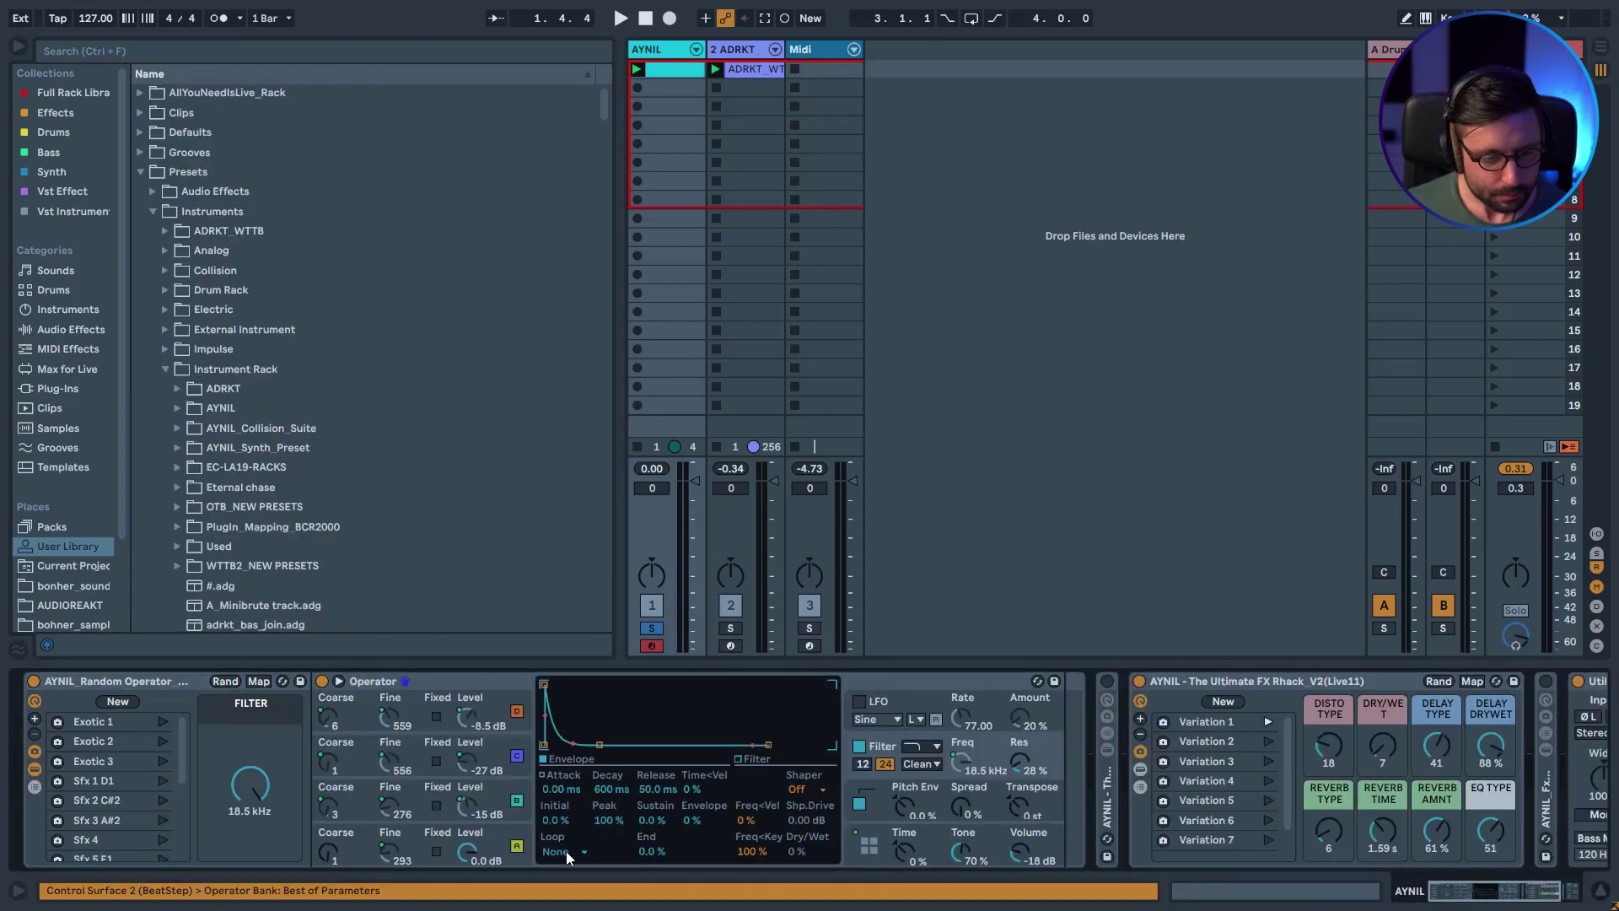
left_click(909, 821)
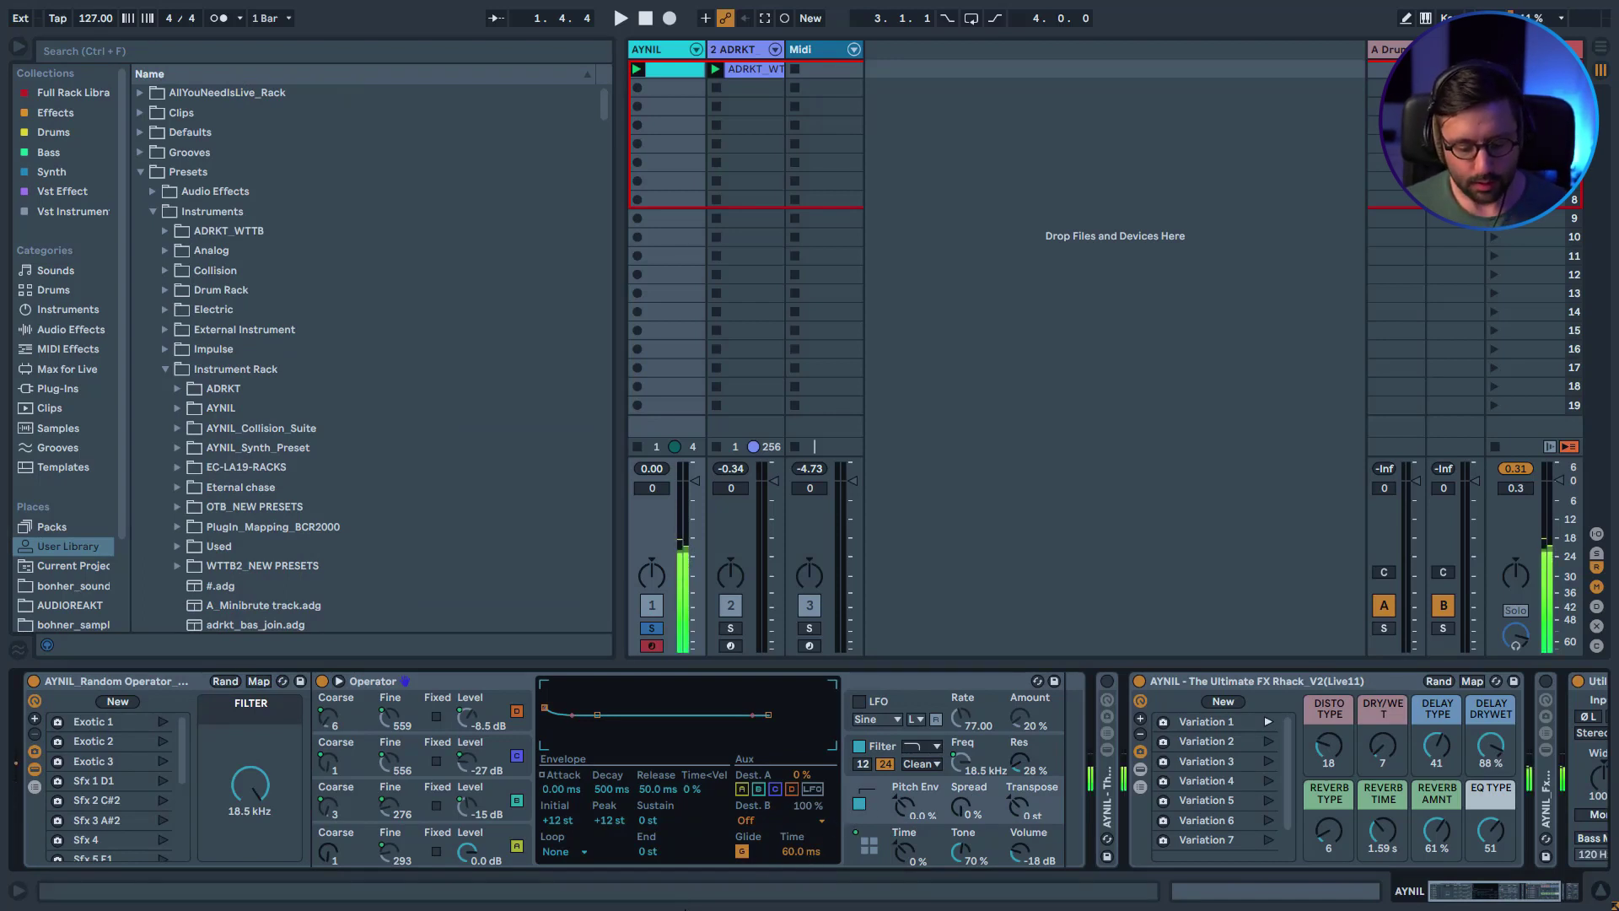
scroll(123, 797, "down", 4)
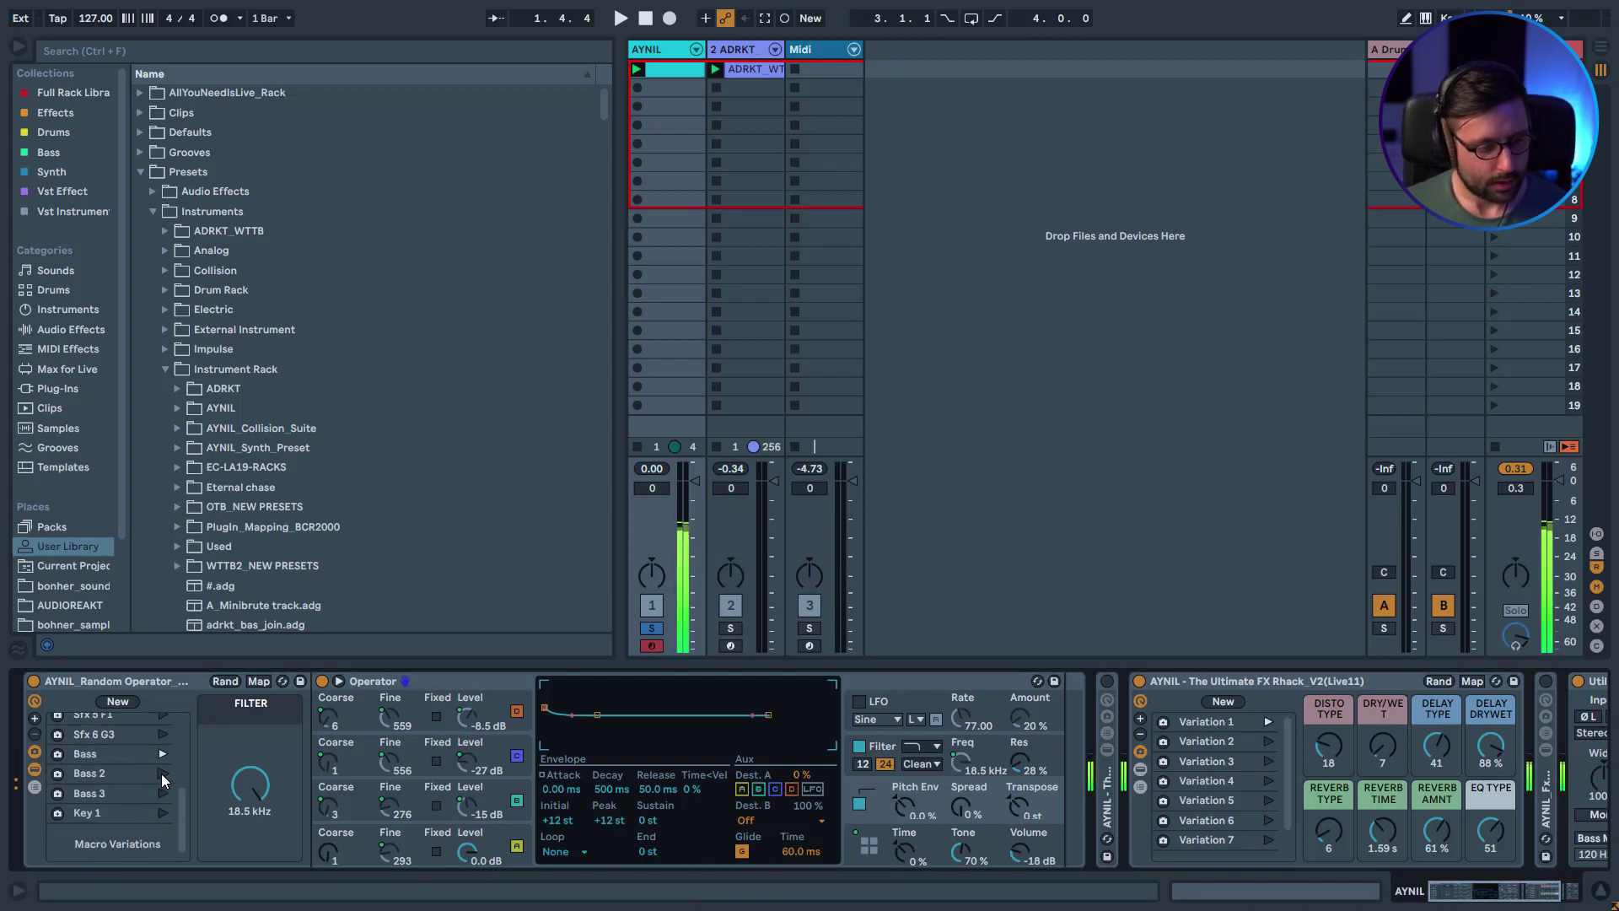
Swap the rack for the AYNIL_Random Operator_Pluck.adg preset and leave preset swapping.
left_click(283, 681)
scroll(413, 511, "down", 1)
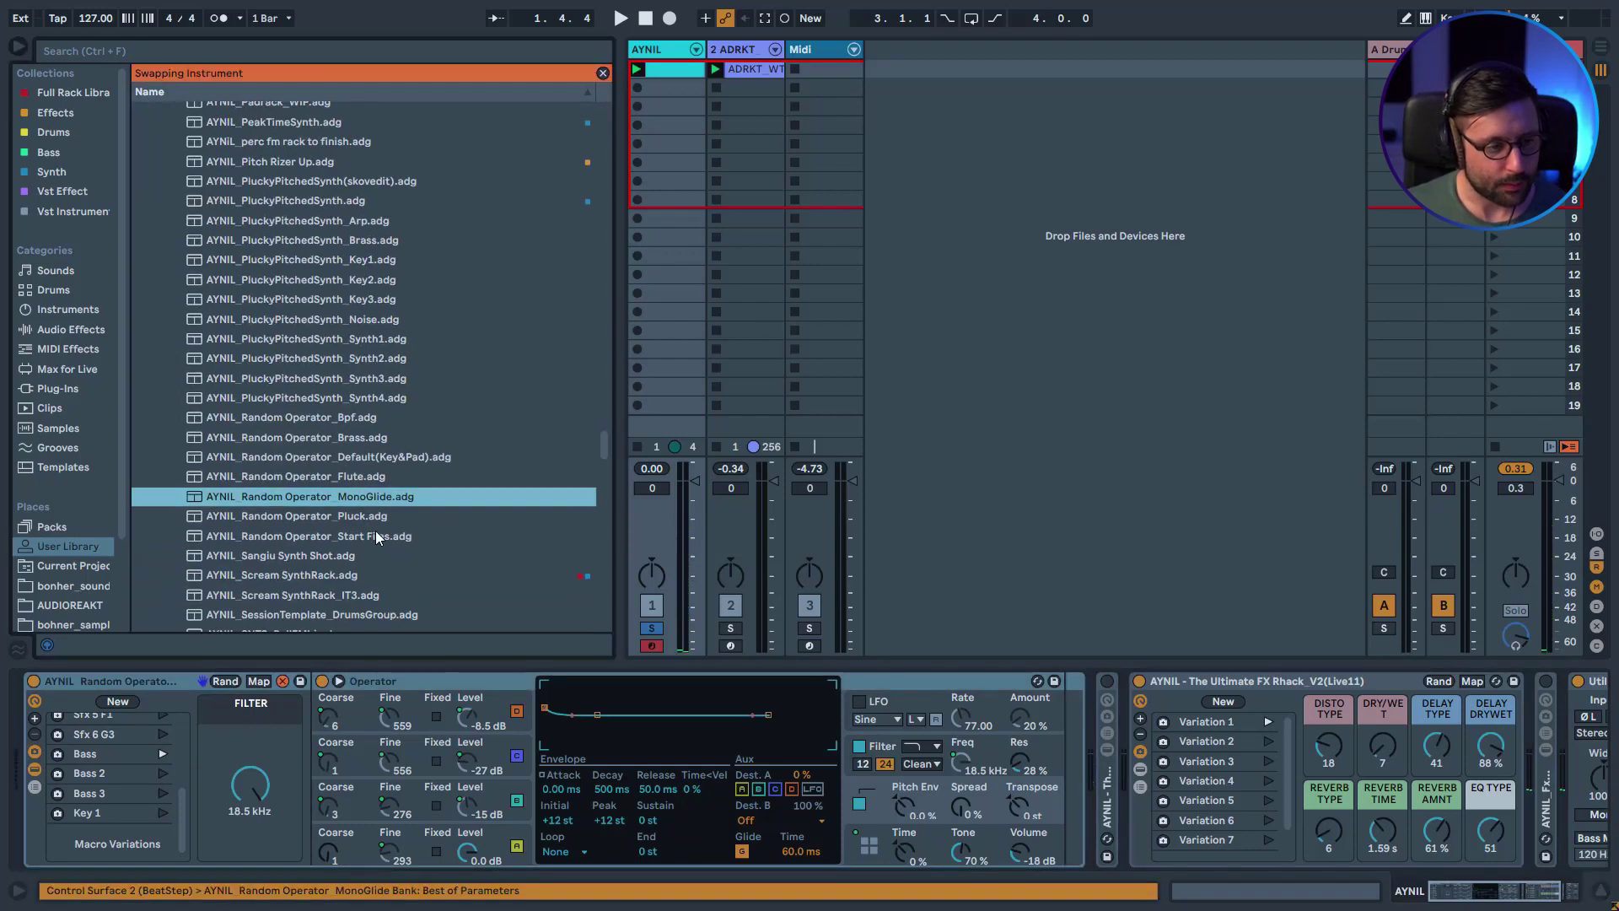
left_click(367, 518)
left_click(281, 682)
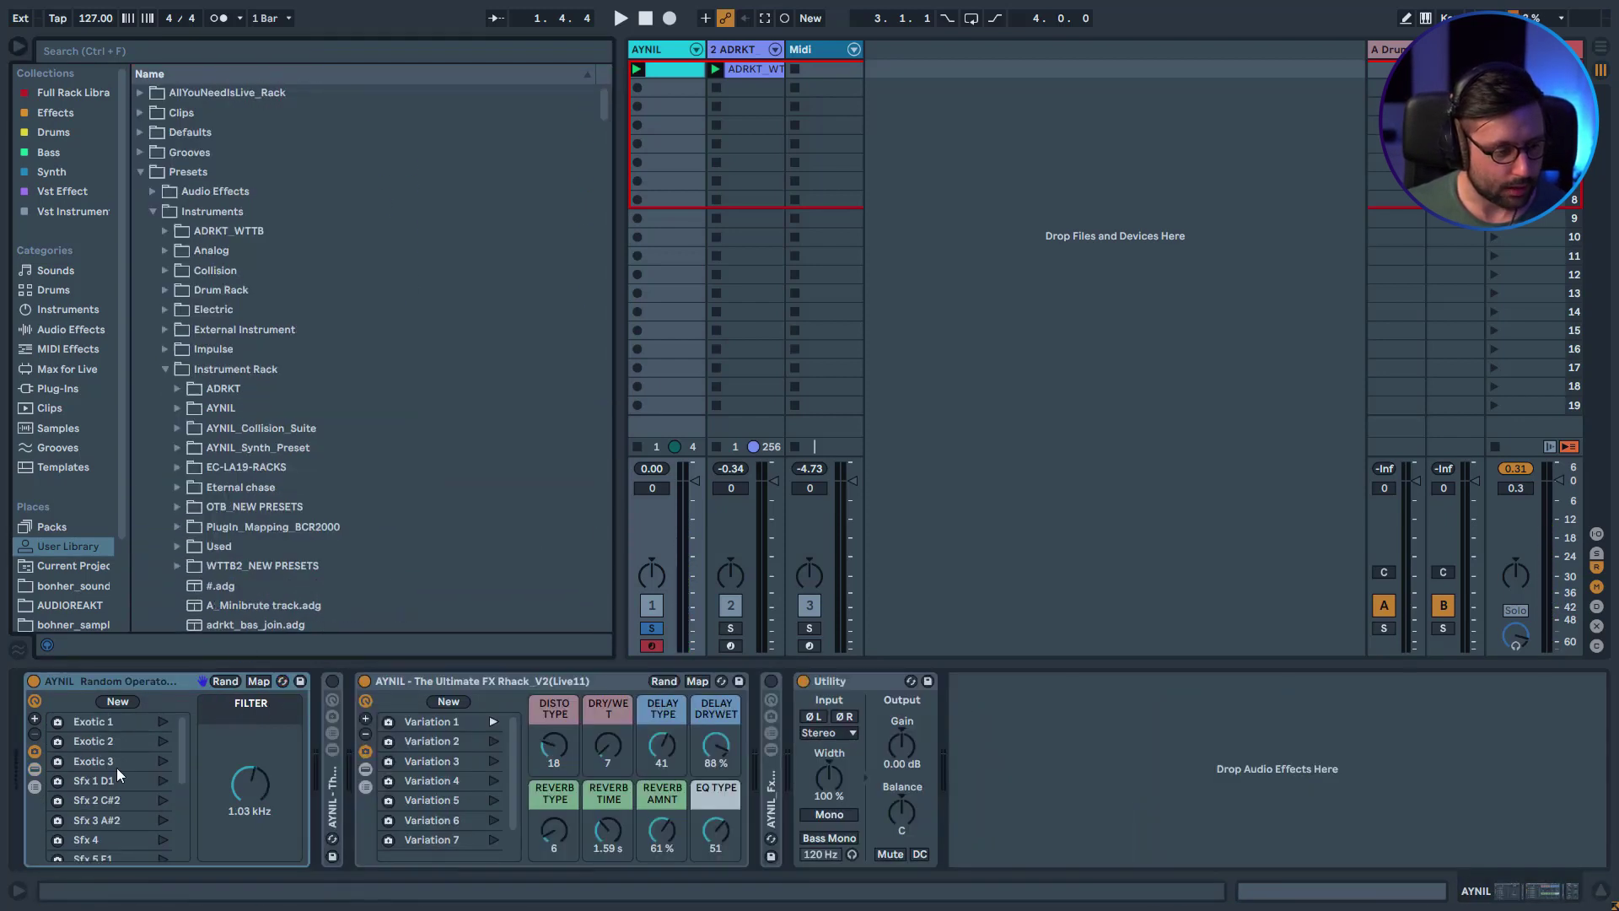
View oscillator A's envelope and the filter envelope in the Pluck rack's Operator, and recall variations including Exotic 2 and Sfx 2 C#2.
left_click(33, 771)
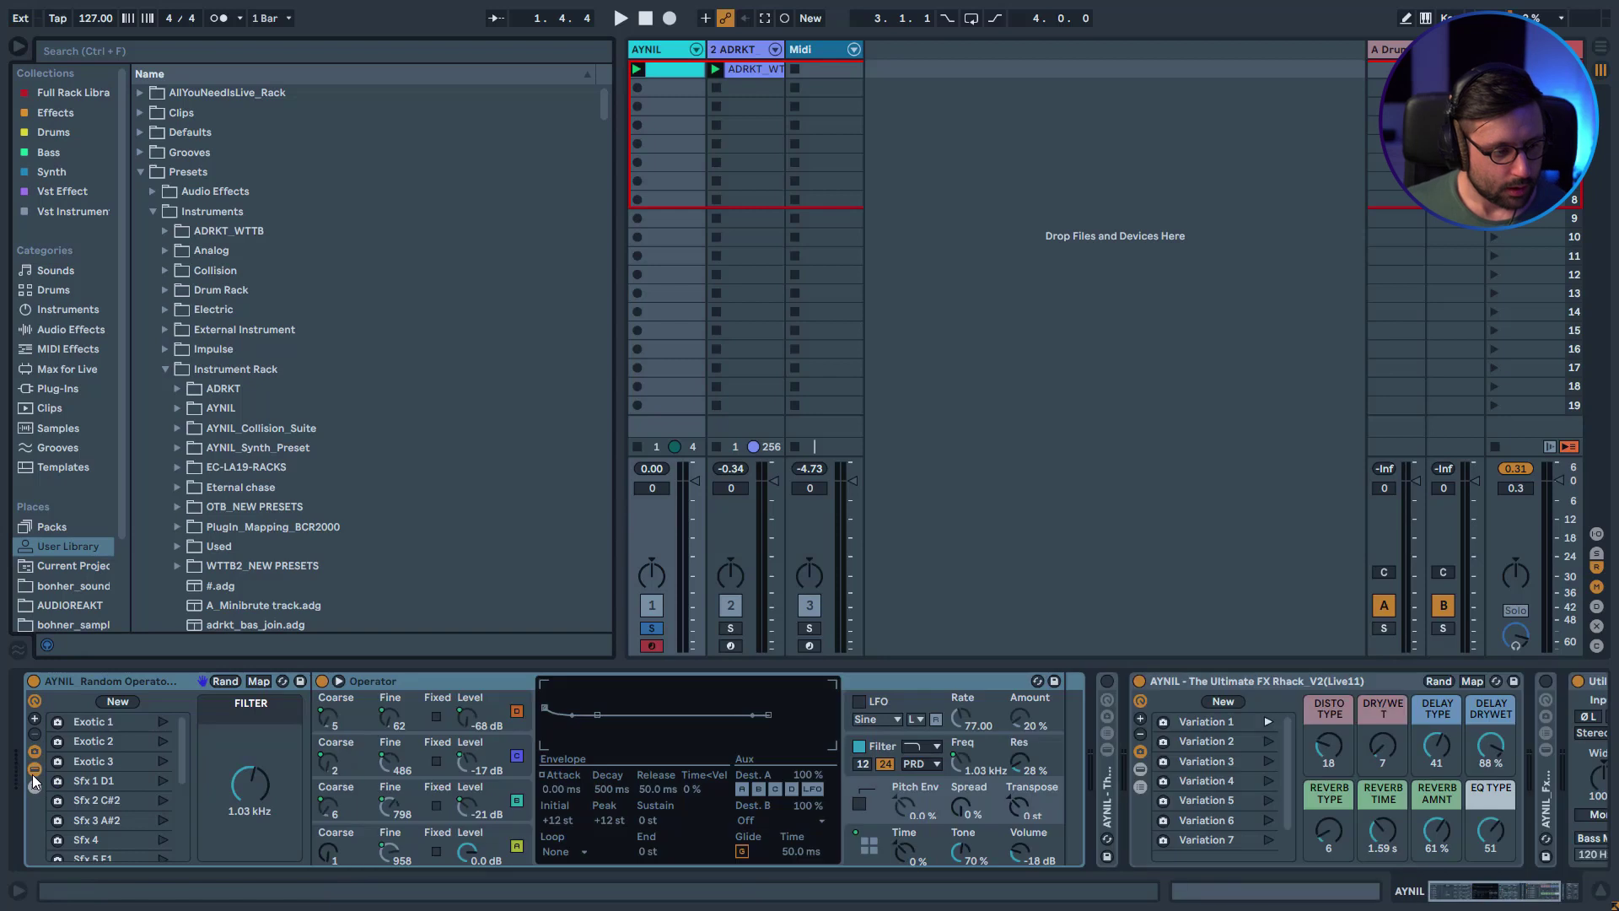
left_click(508, 844)
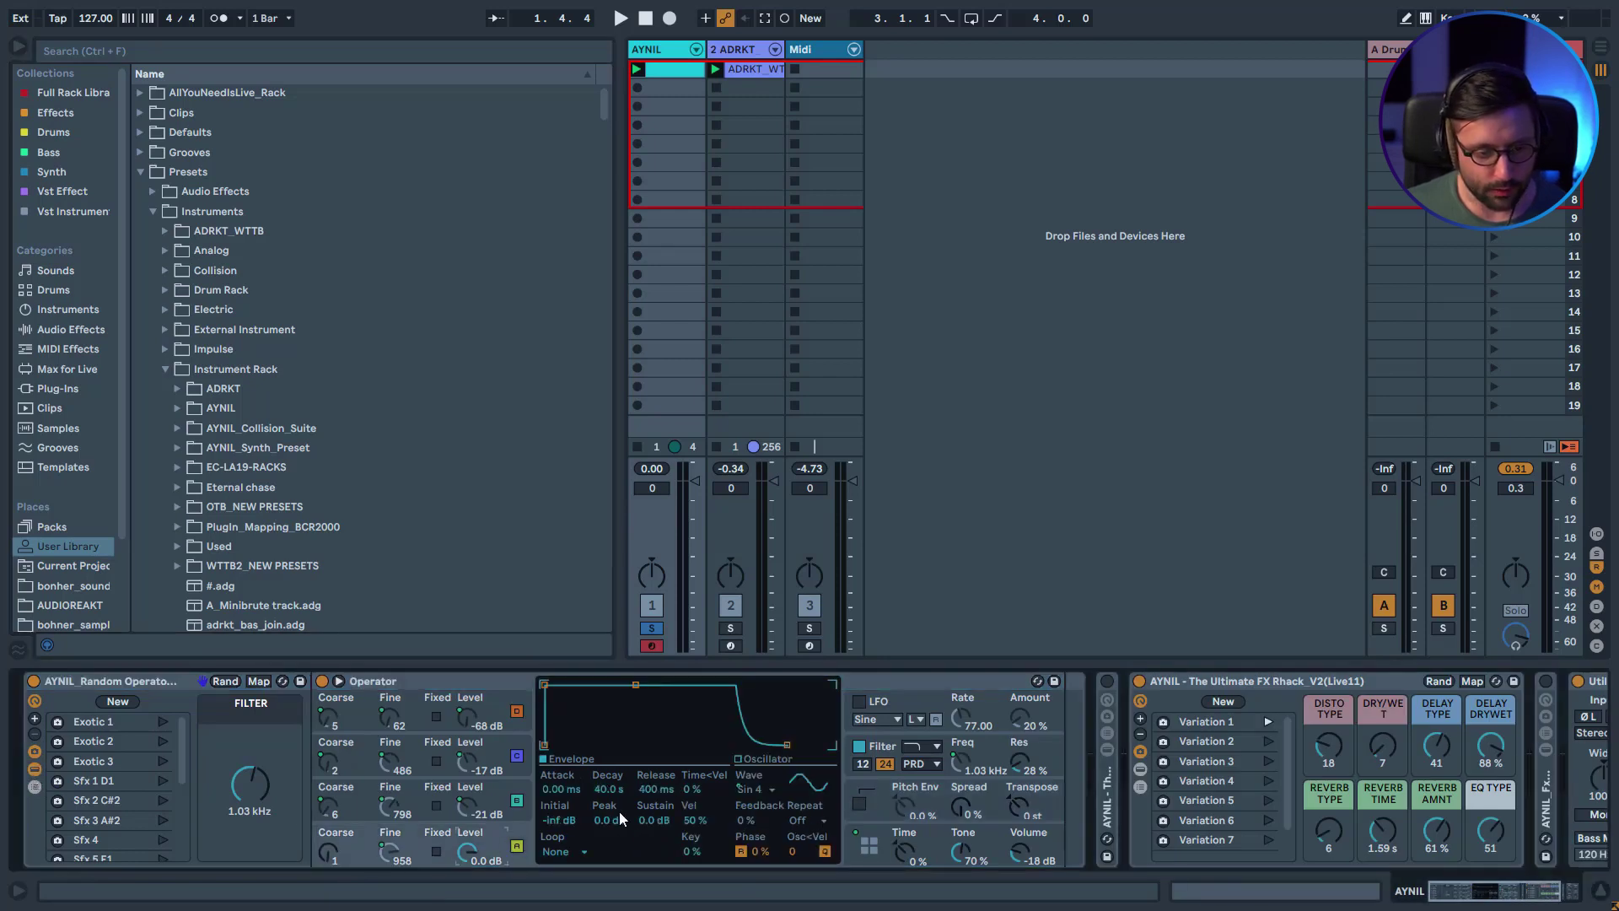
left_click(883, 756)
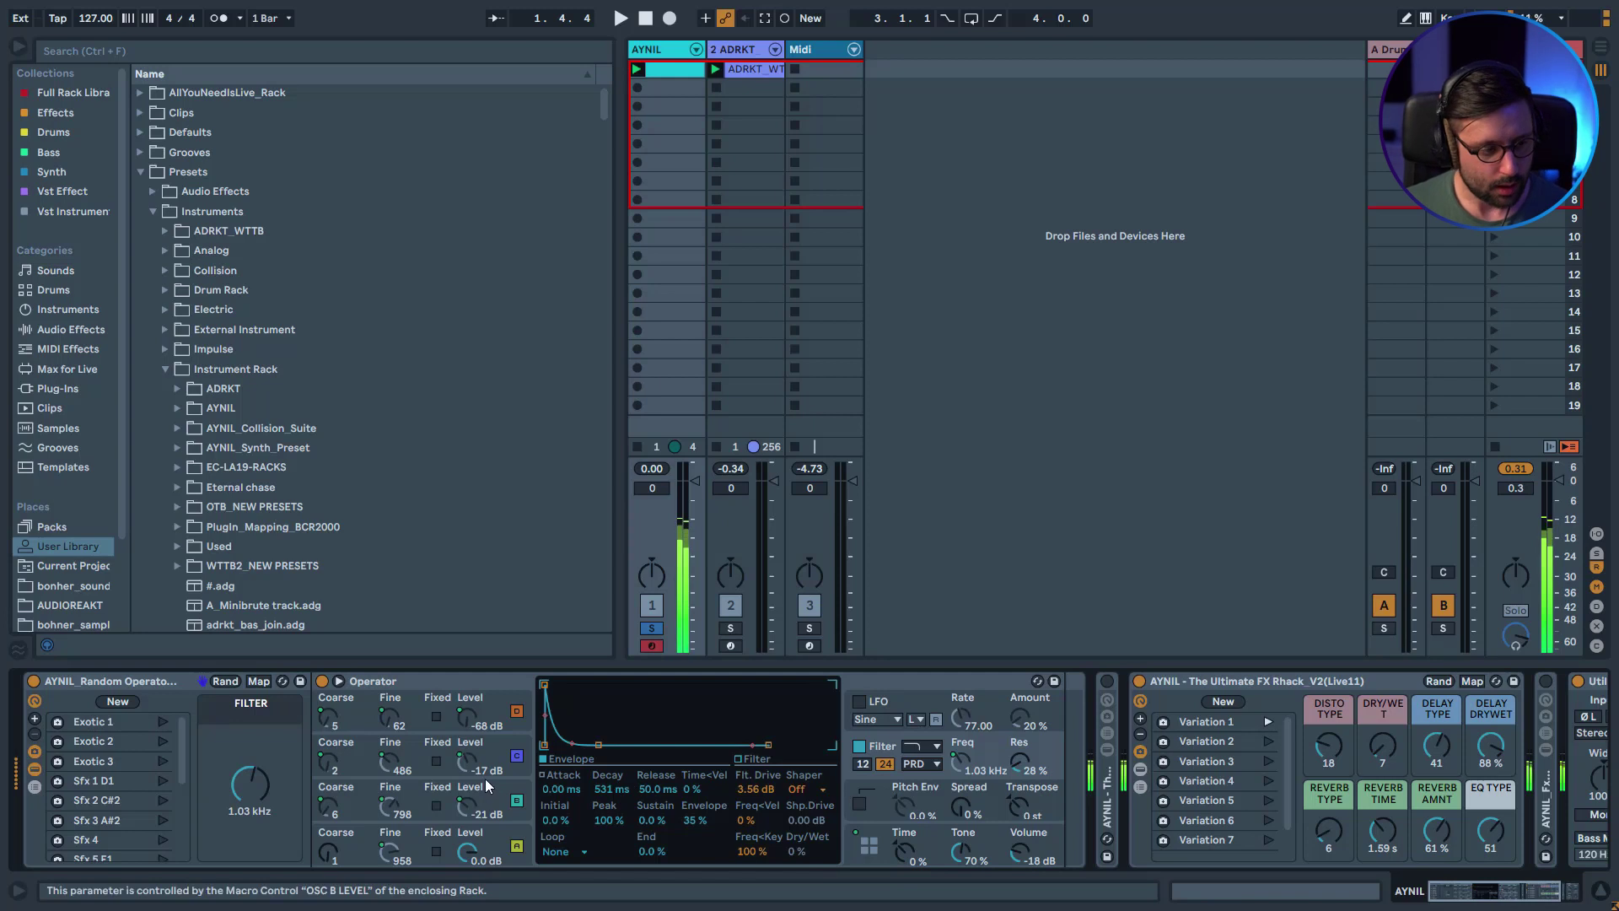
left_click(160, 740)
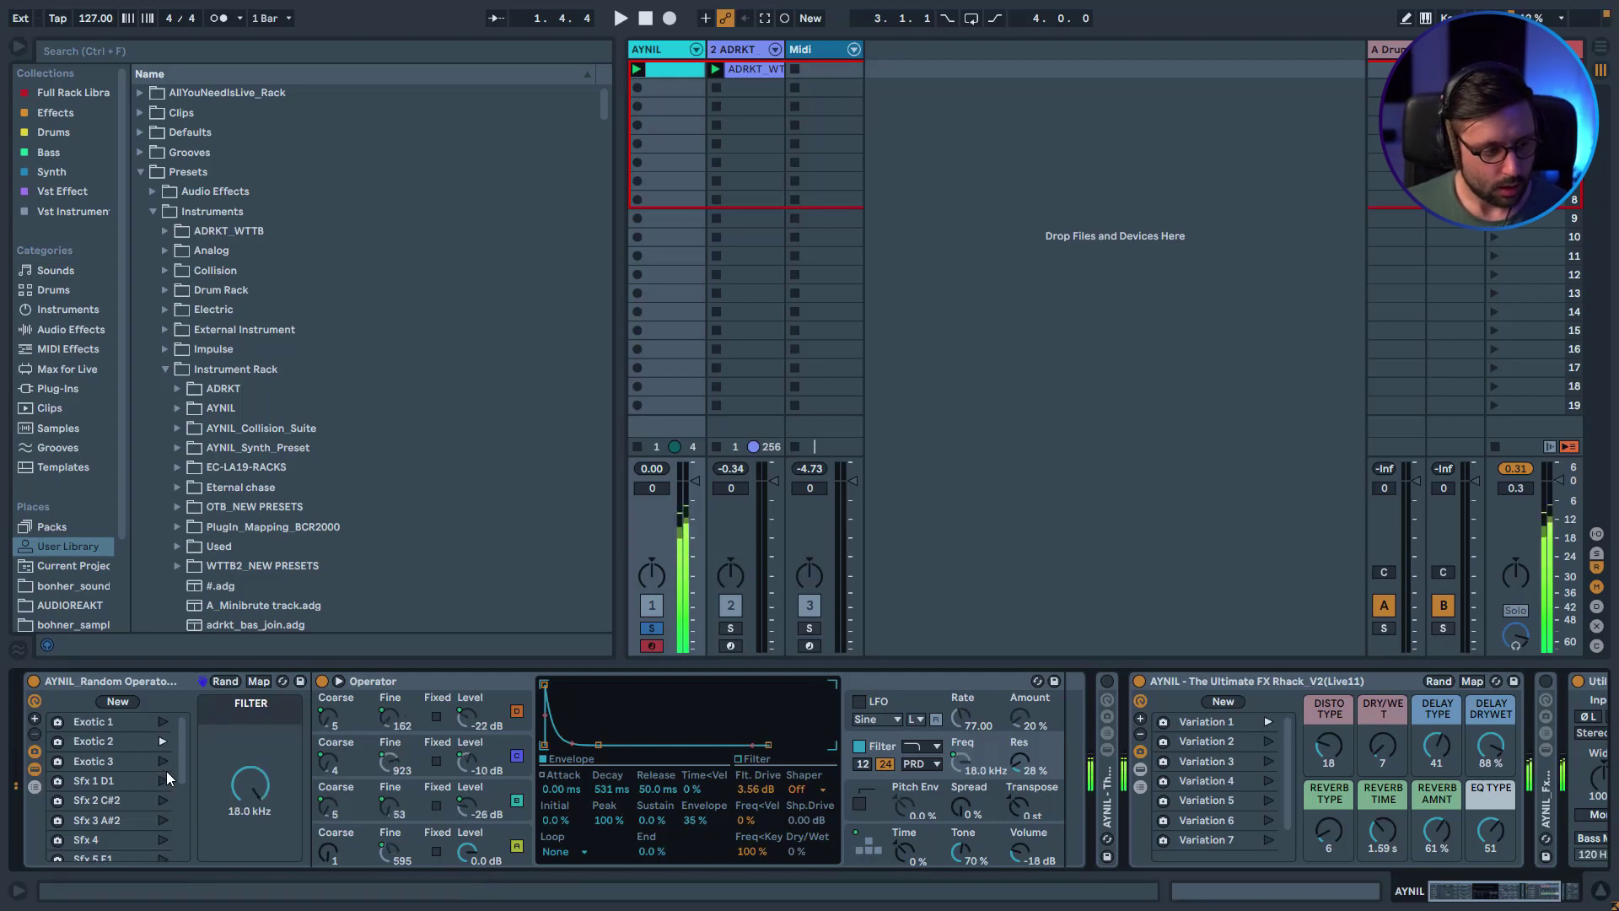
left_click(165, 832)
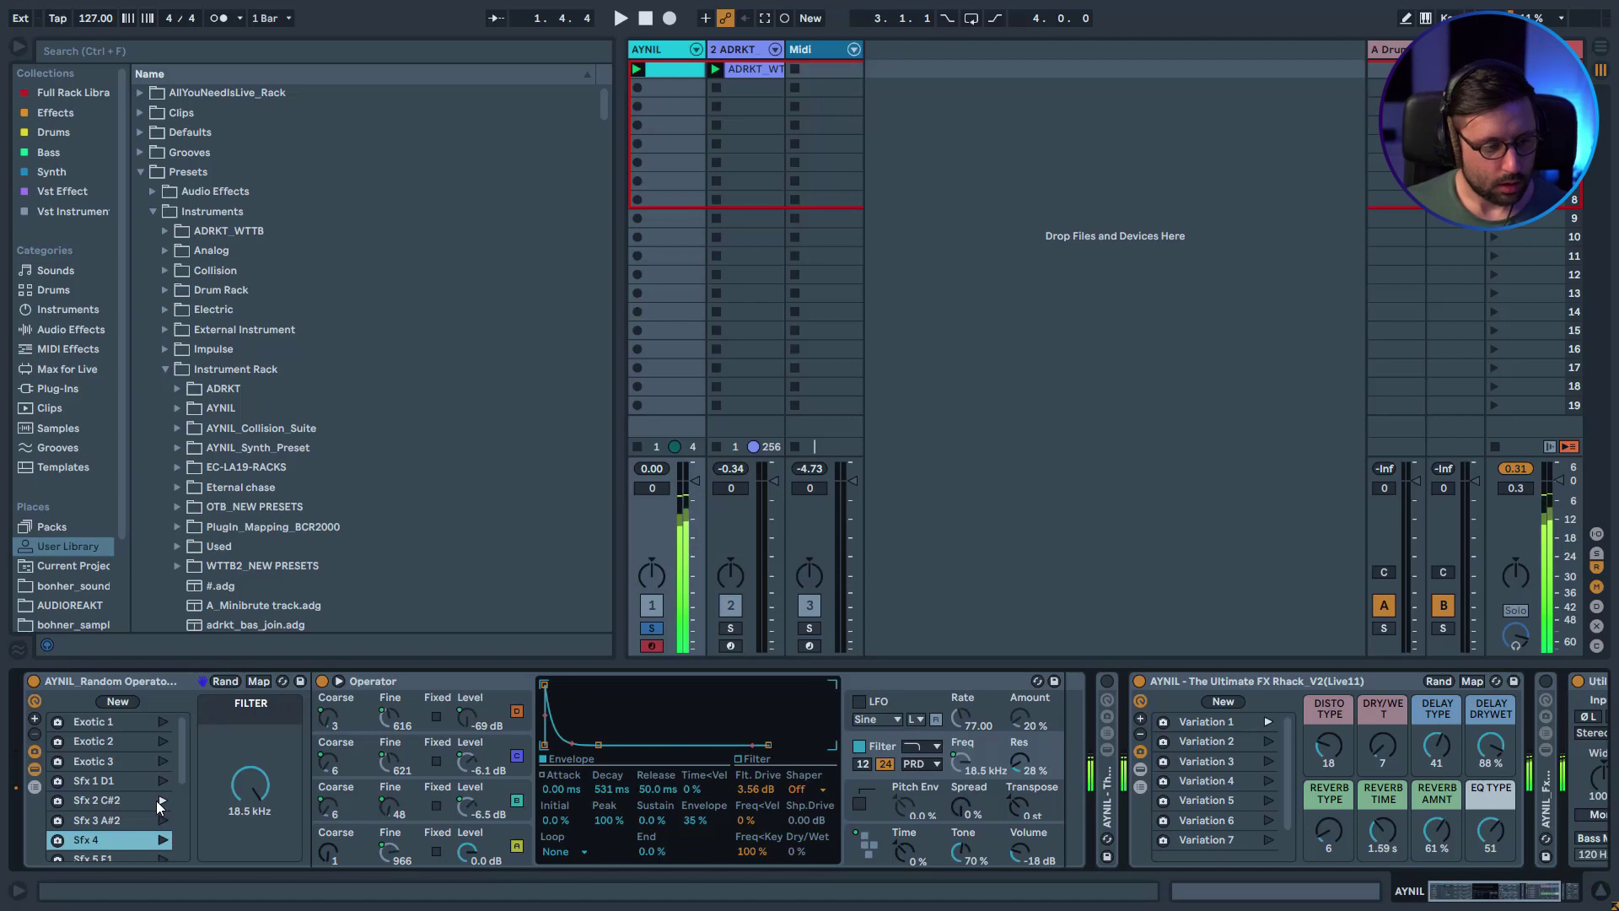
Swap the rack for the AYNIL_Random Operator_Bpf.adg preset and leave preset swapping.
left_click(283, 681)
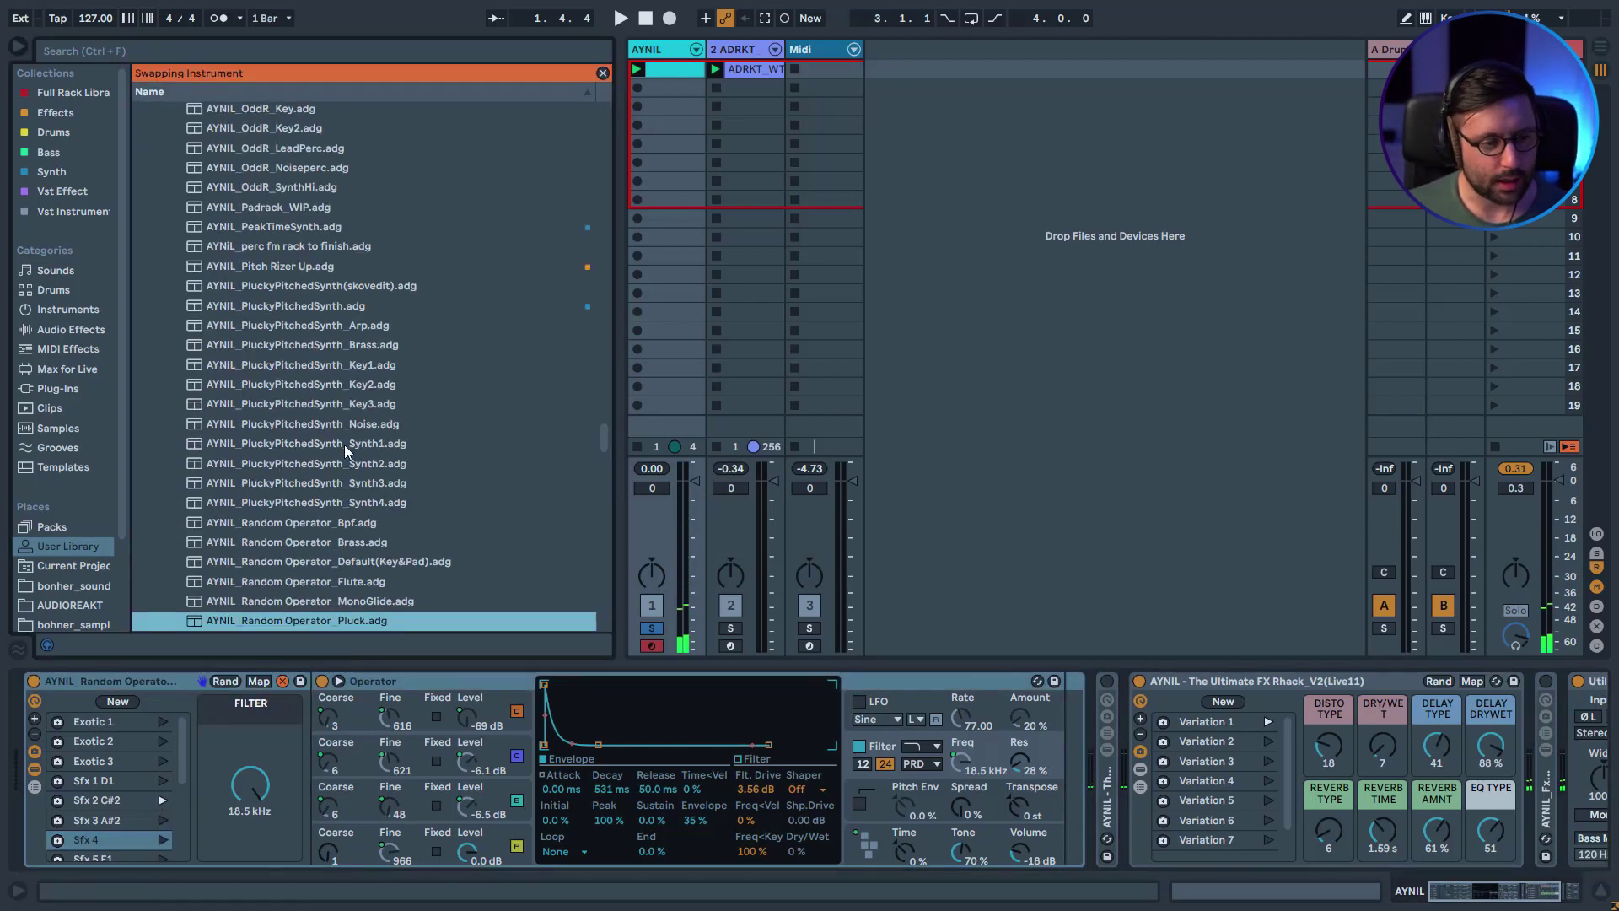
double_click(349, 528)
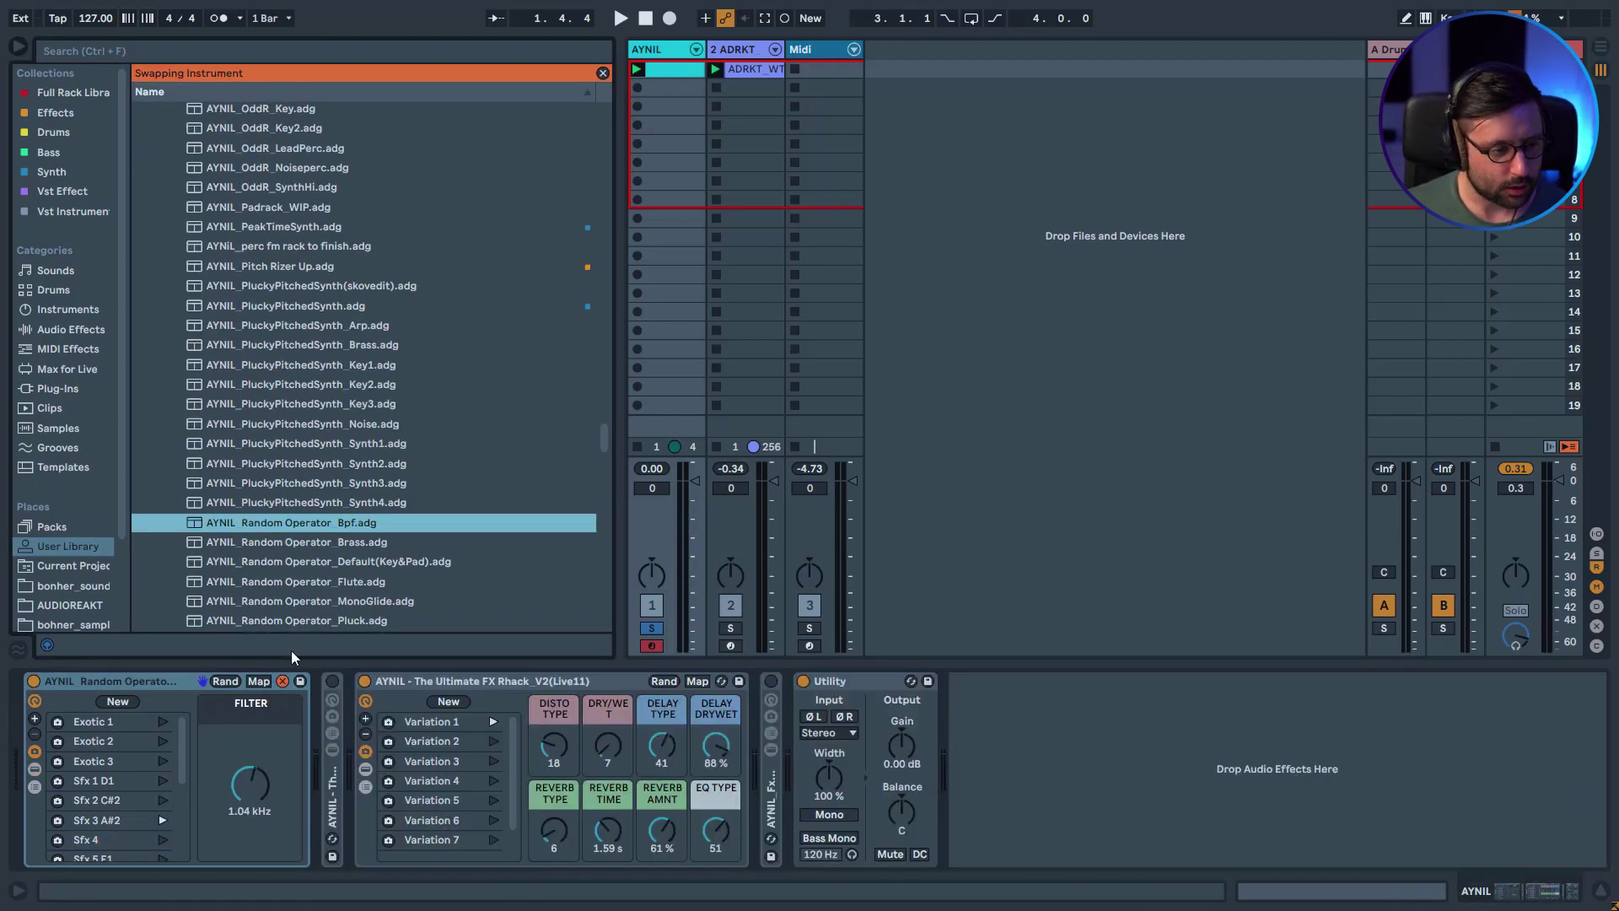
left_click(282, 681)
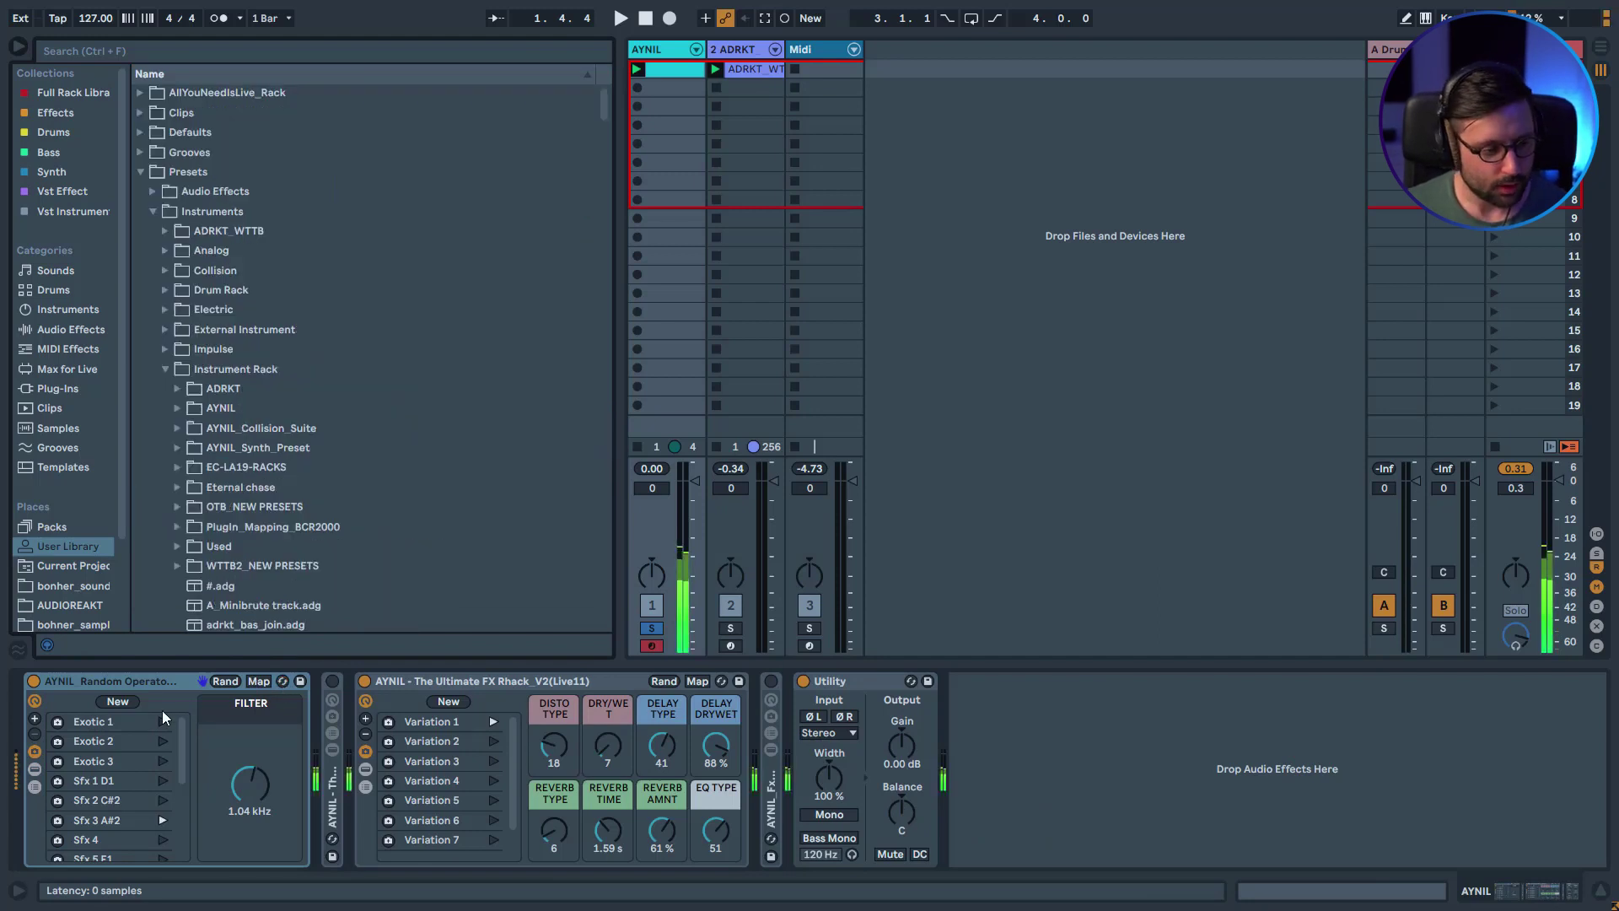
Show the Bpf rack's Operator and recall the Exotic 2, Sfx 2 C#2 and Sfx 4 variations while playing, ending on Exotic 2.
left_click(162, 741)
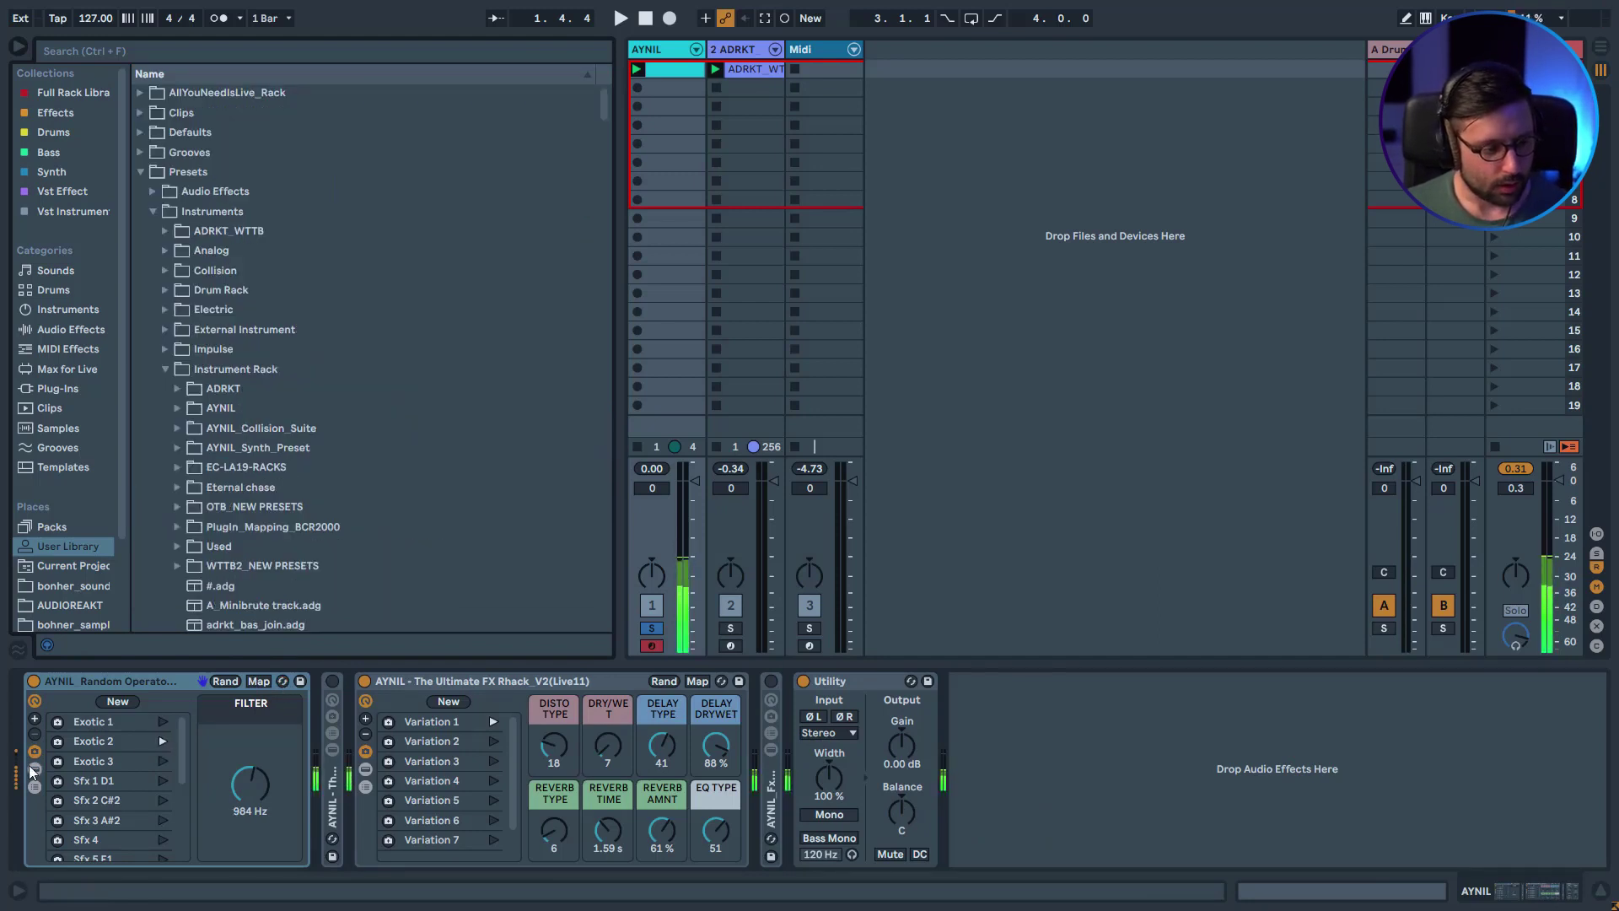
left_click(34, 769)
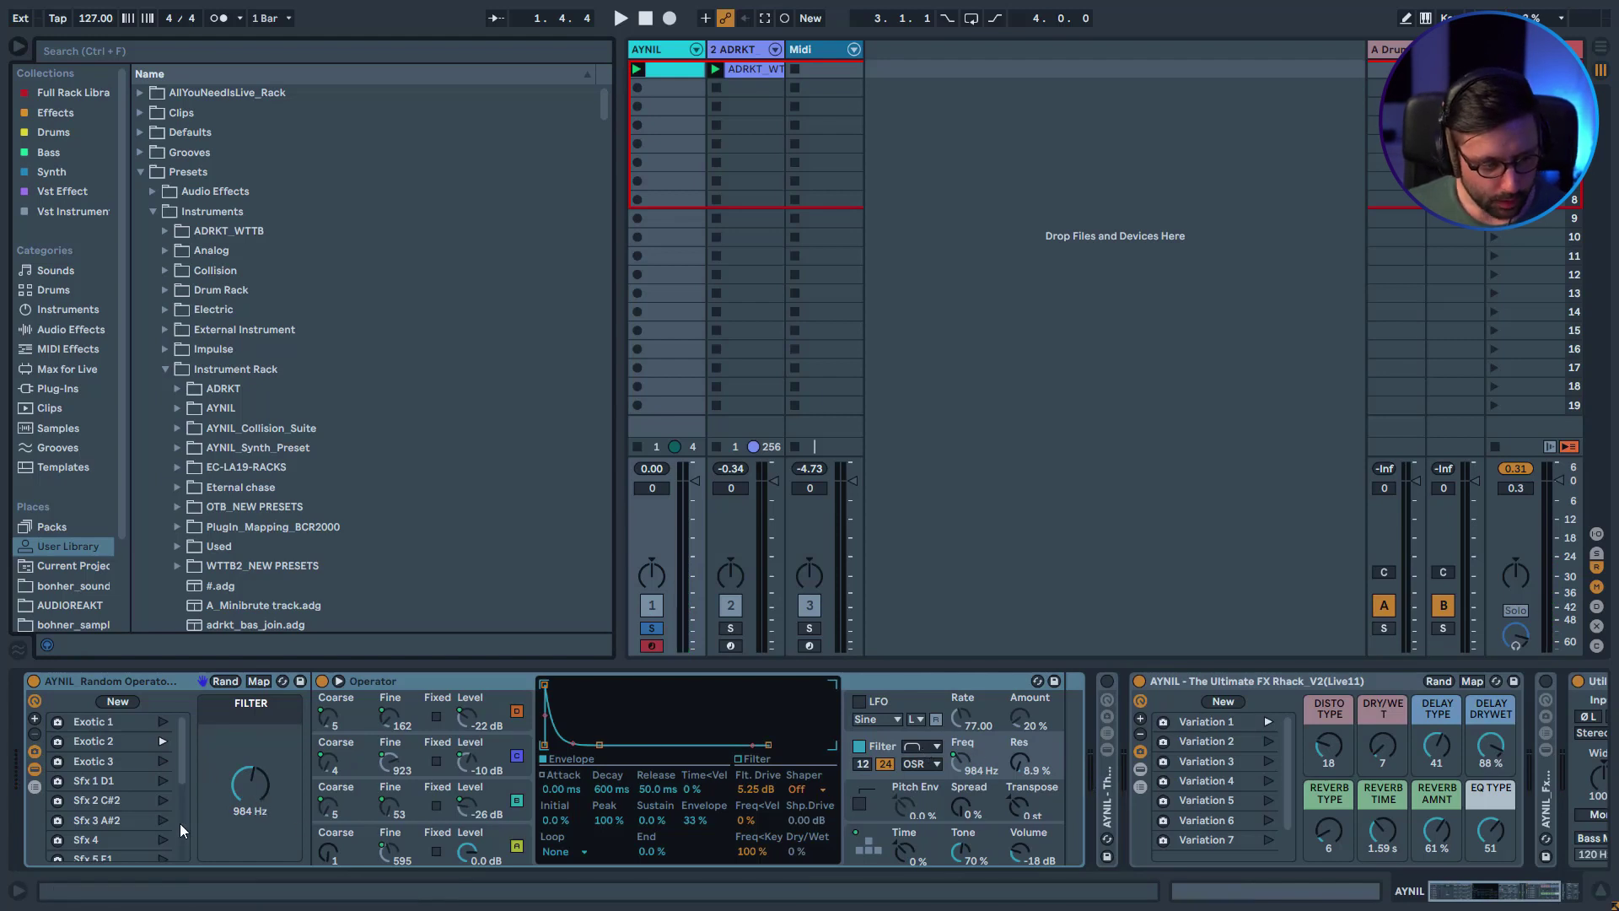
left_click(162, 801)
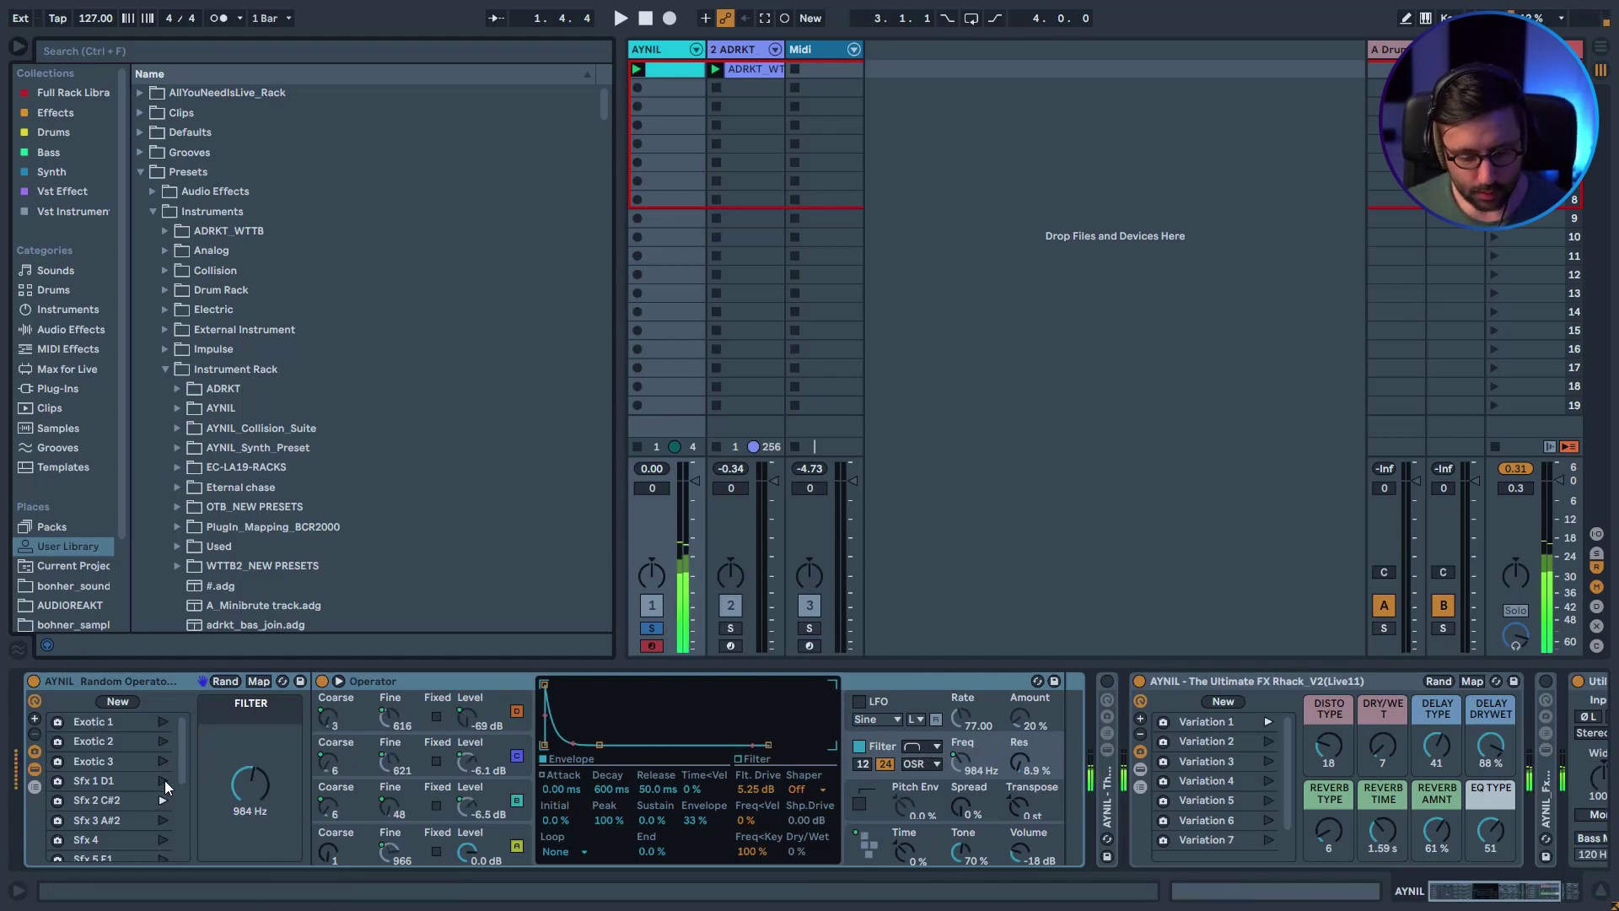
left_click(165, 839)
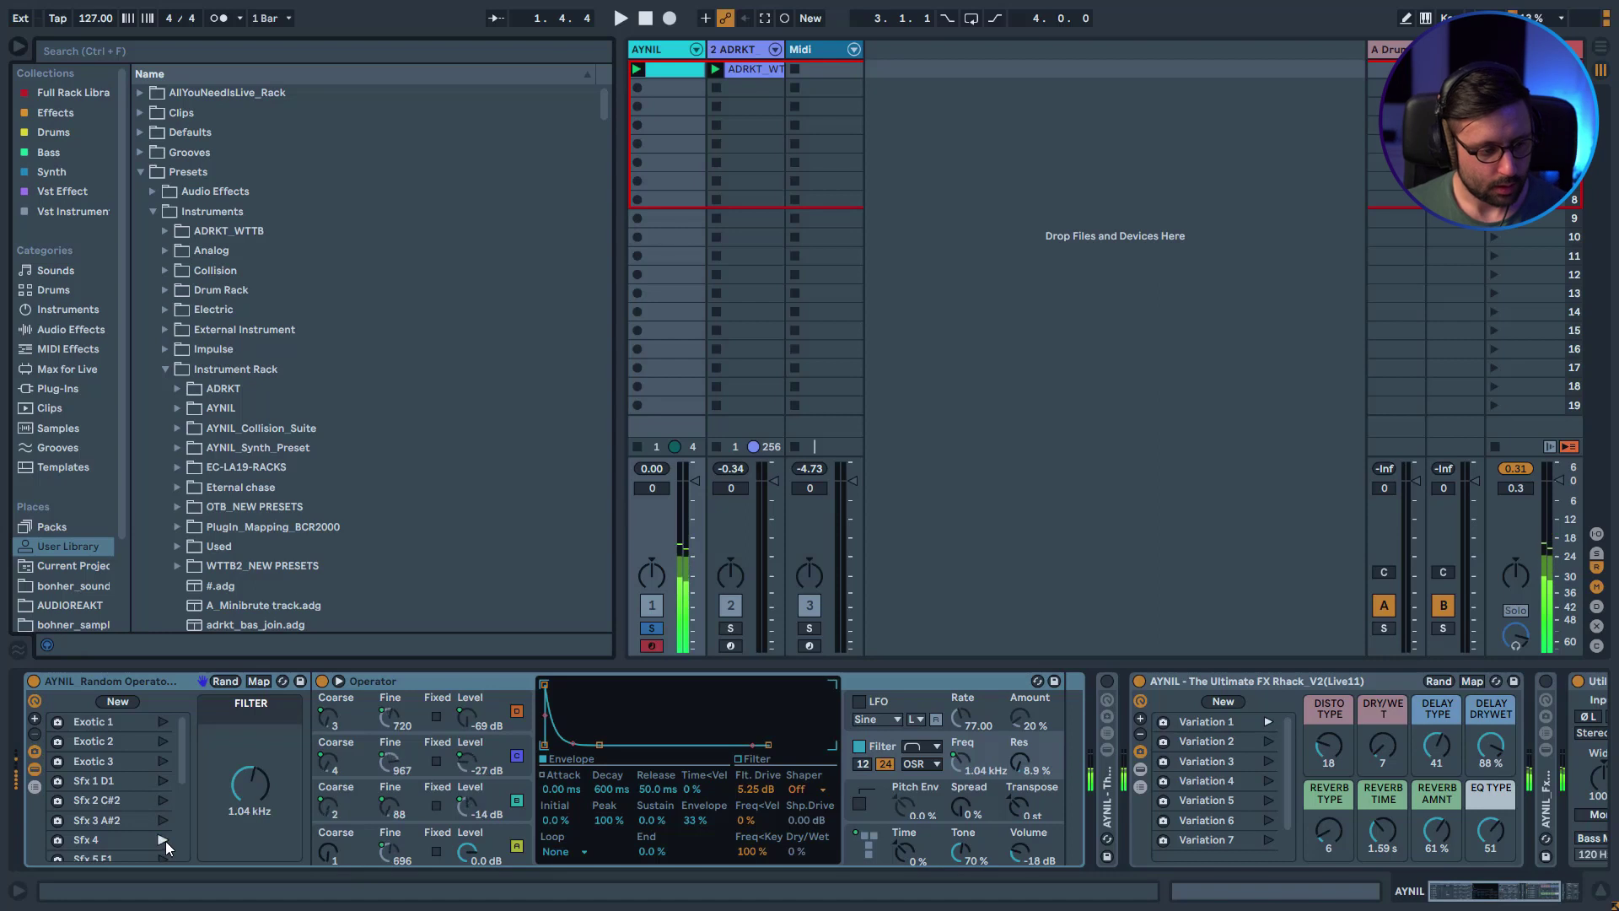
left_click(164, 740)
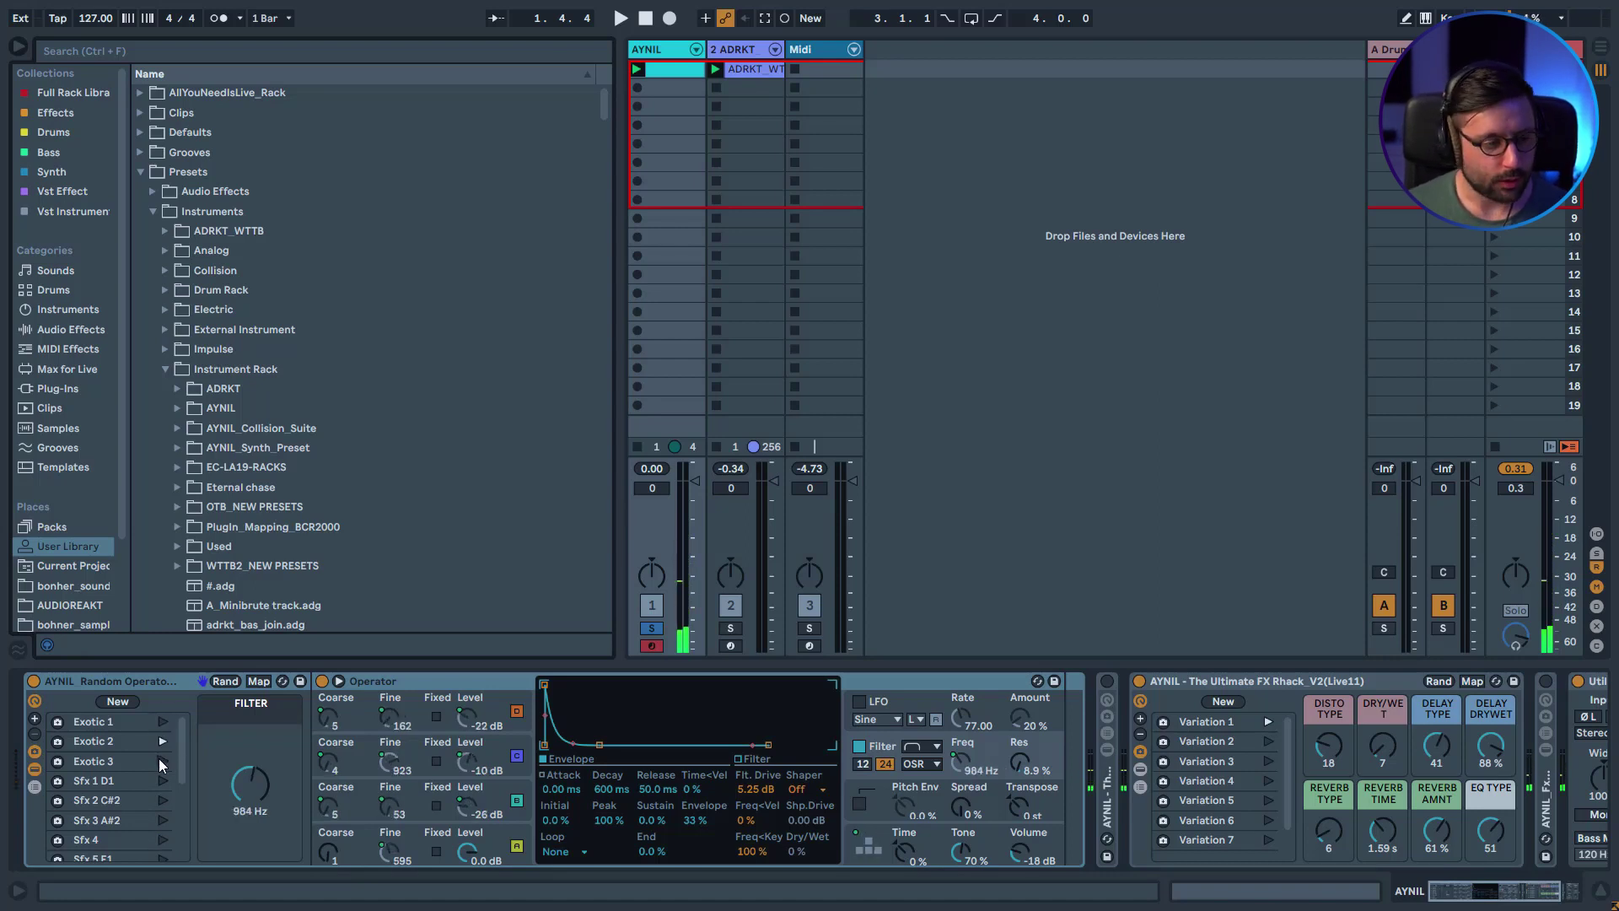
Randomize the Bpf rack's macros six times from the Exotic 2 variation while playing.
left_click(223, 681)
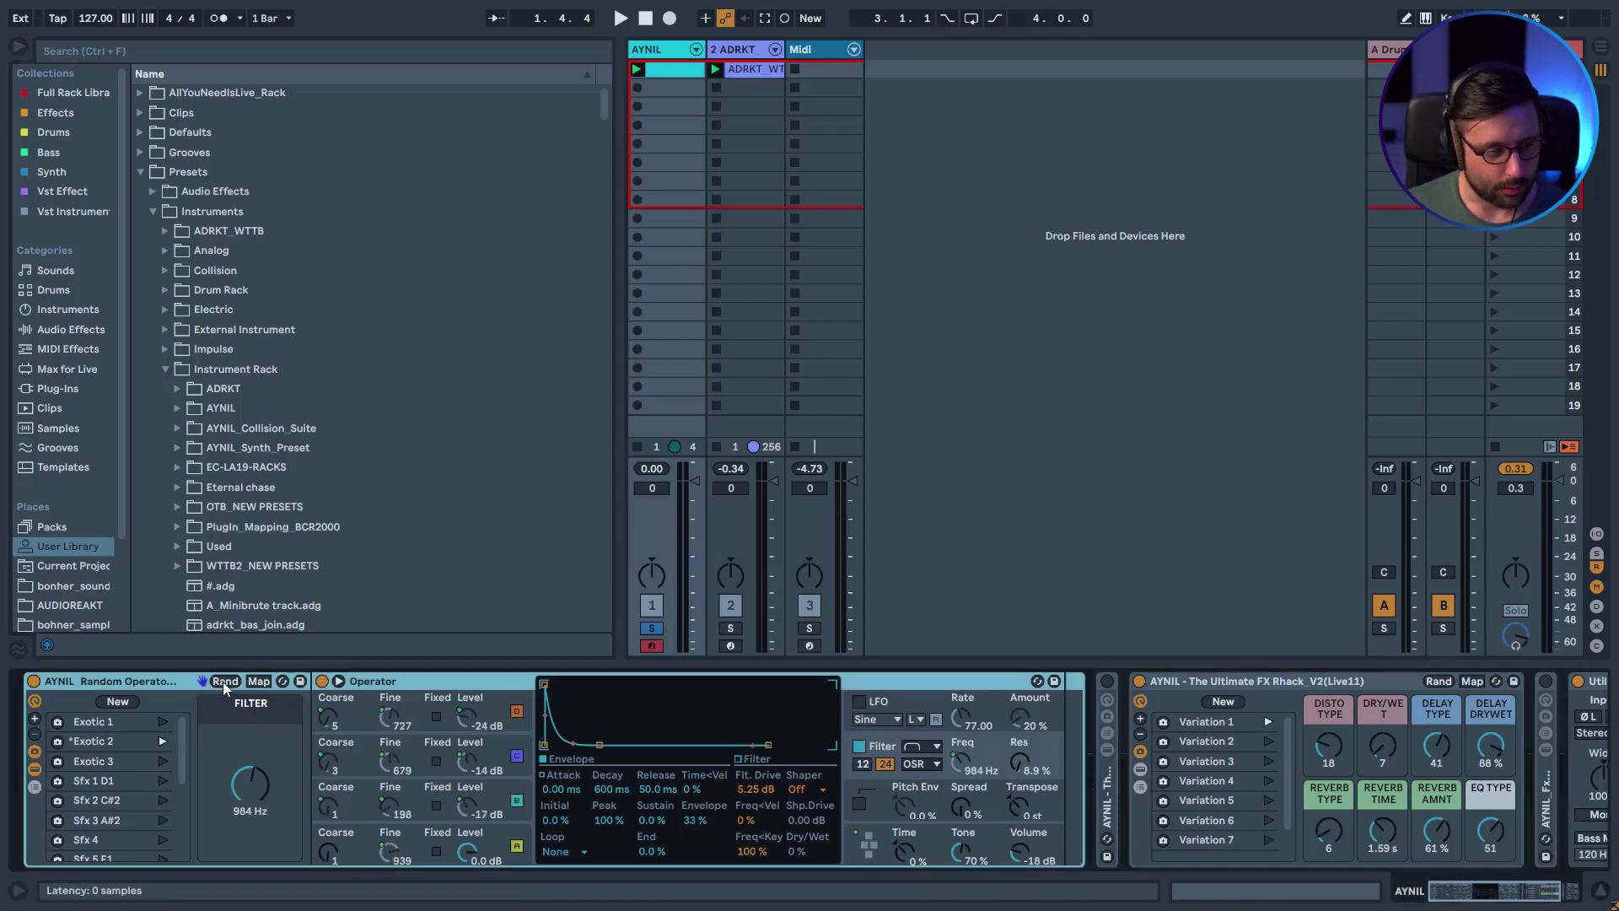
left_click(223, 682)
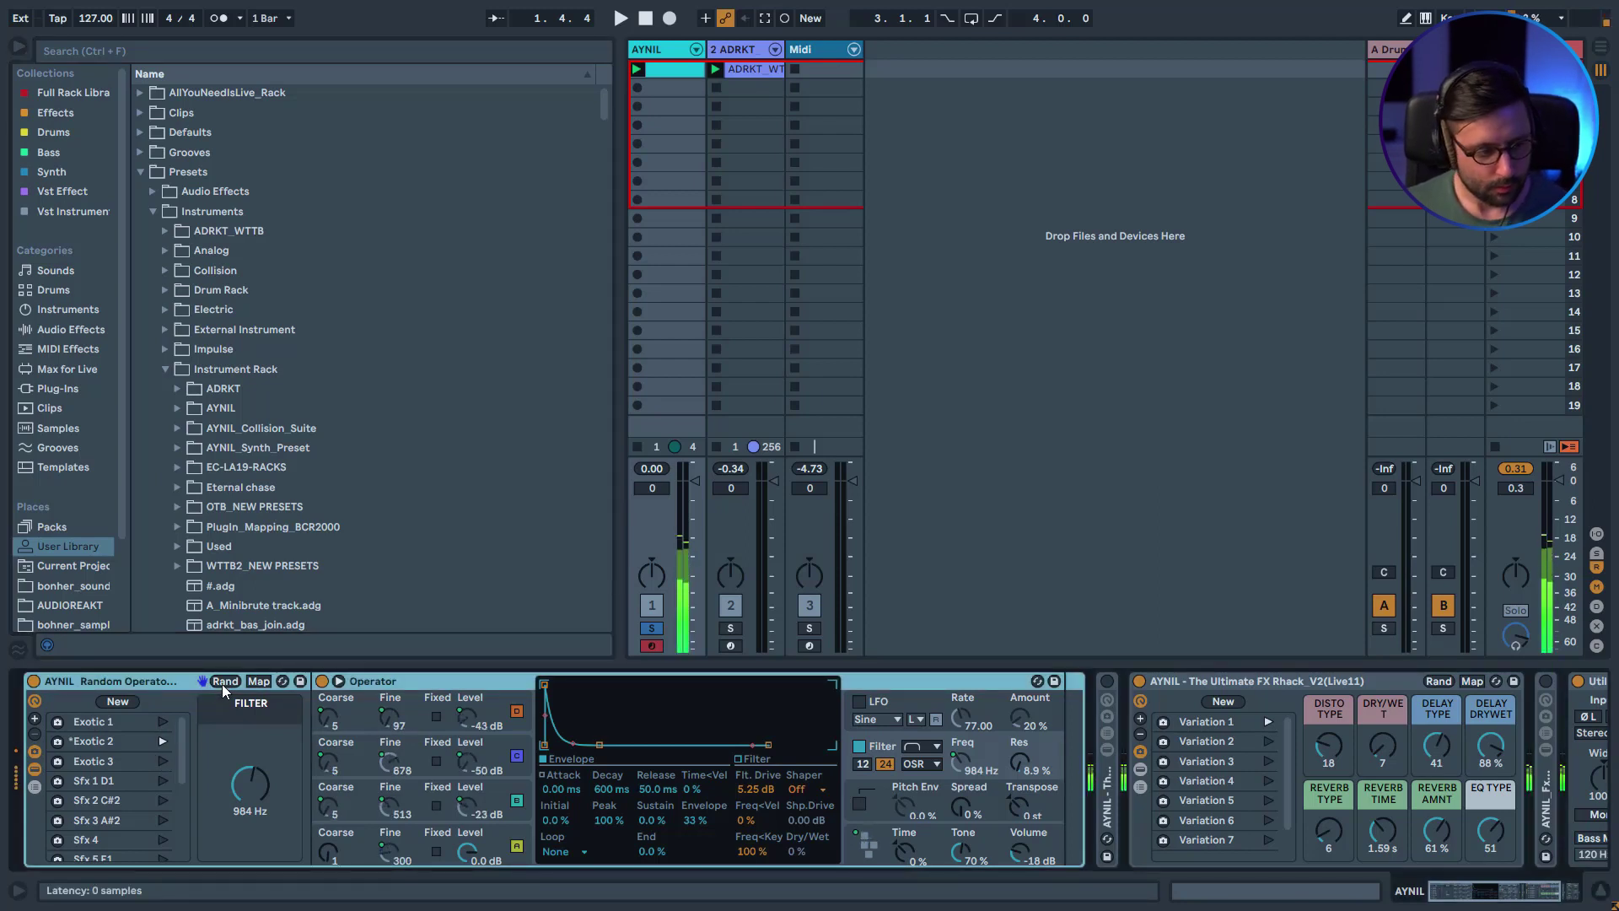
left_click(222, 682)
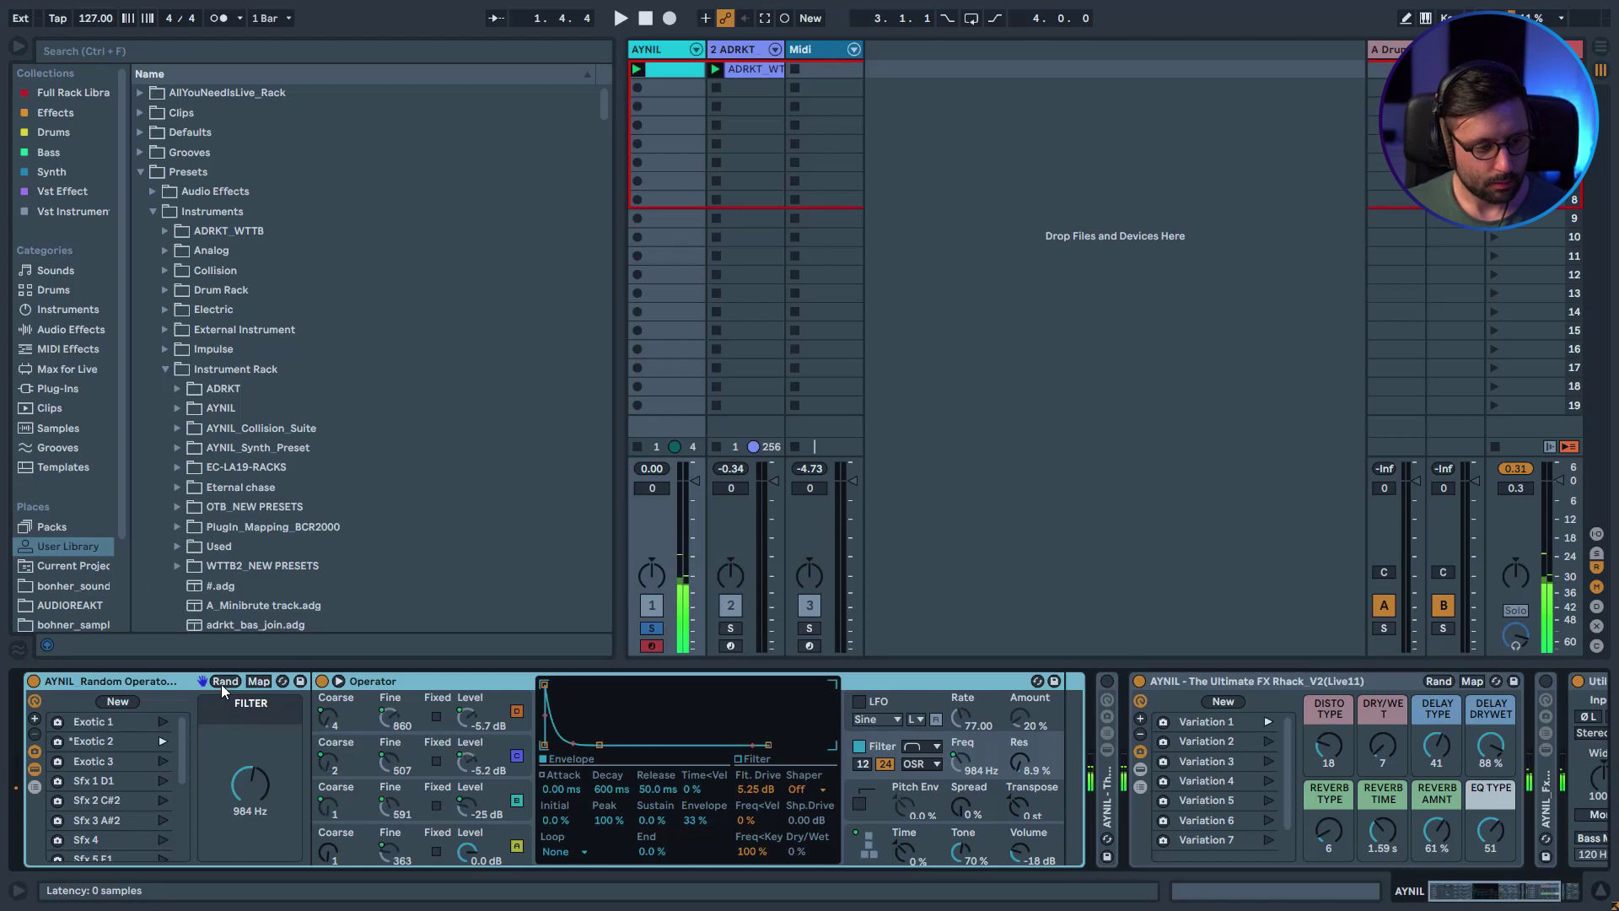
left_click(223, 682)
left_click(223, 681)
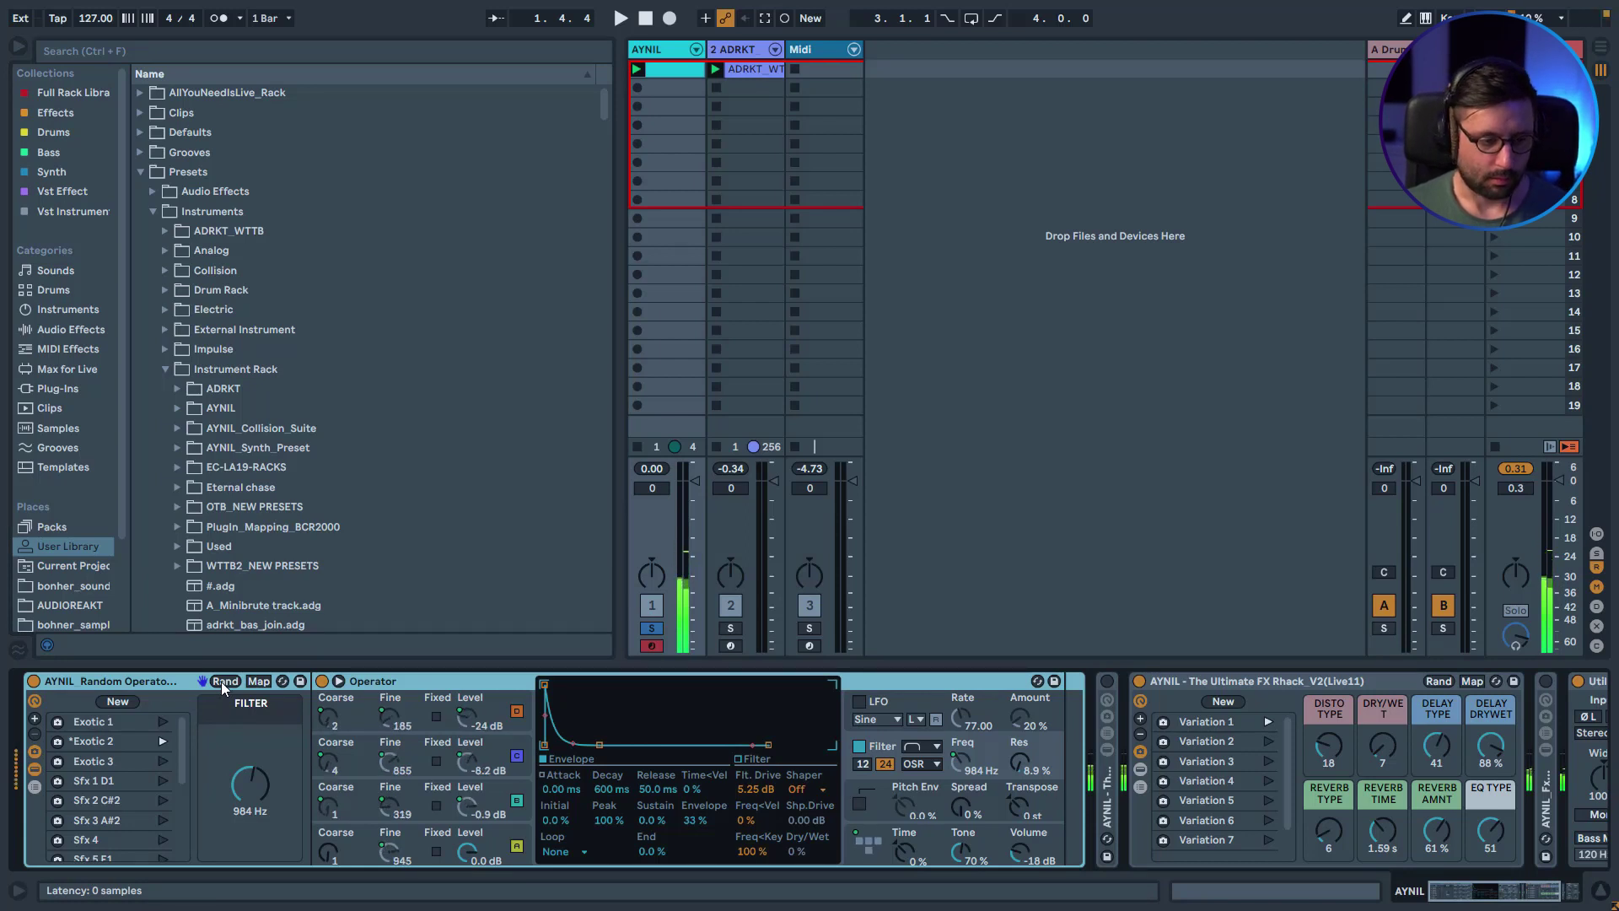
left_click(222, 682)
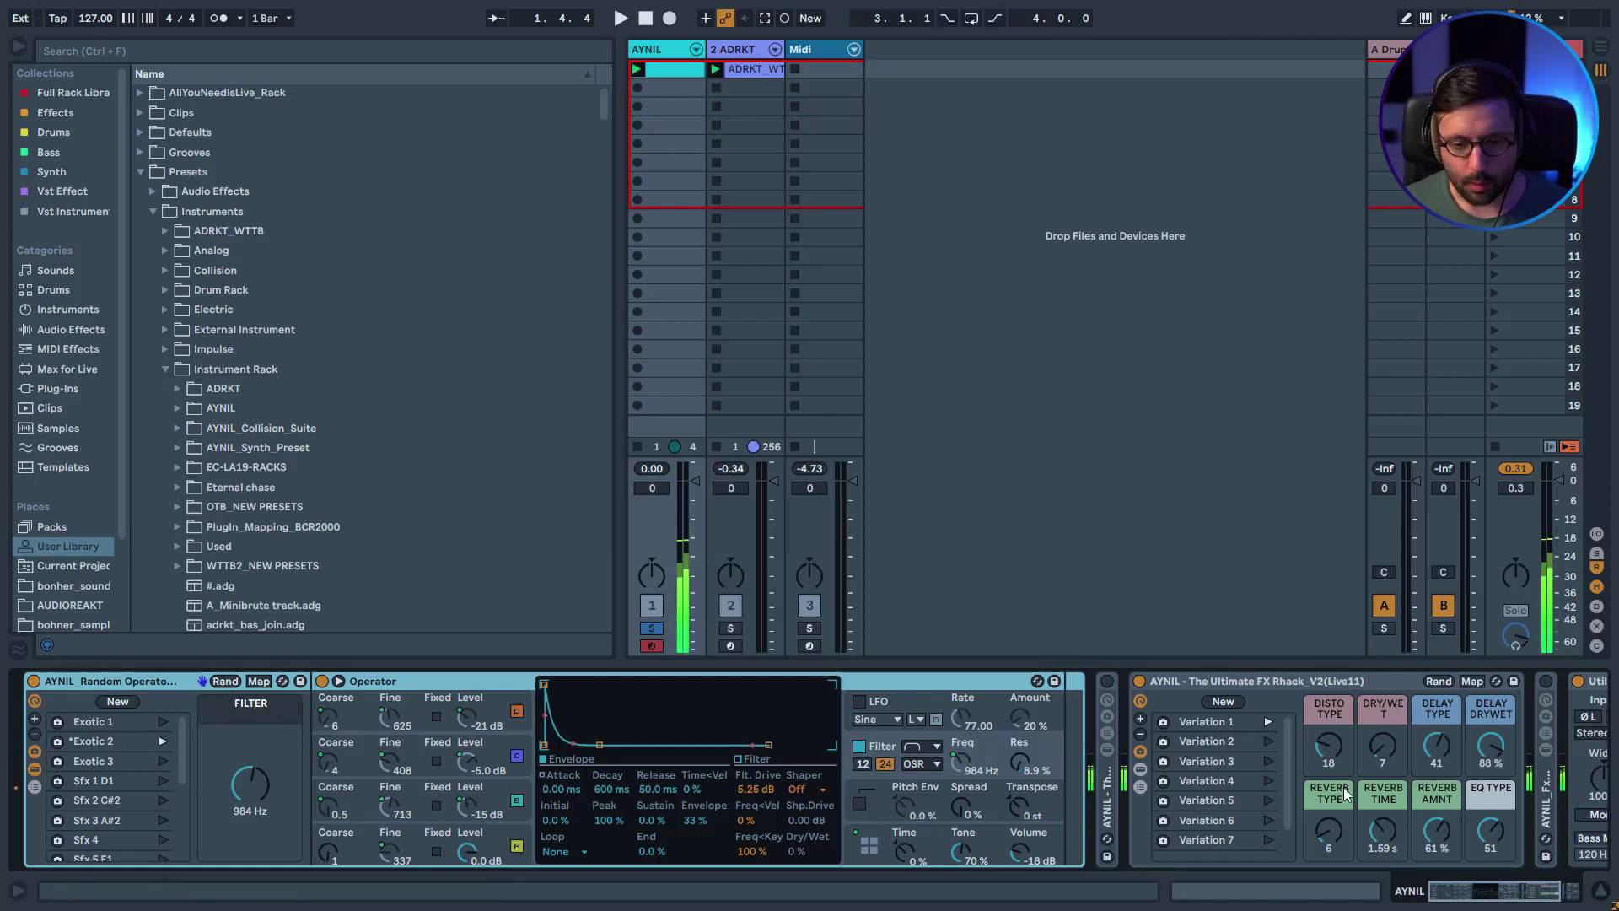
Recall Variations 3, 5, 4 and 6 of The Ultimate FX Rhack, with Sfx 2 C#2 recalled in the Bpf rack before Variation 6.
left_click(1268, 760)
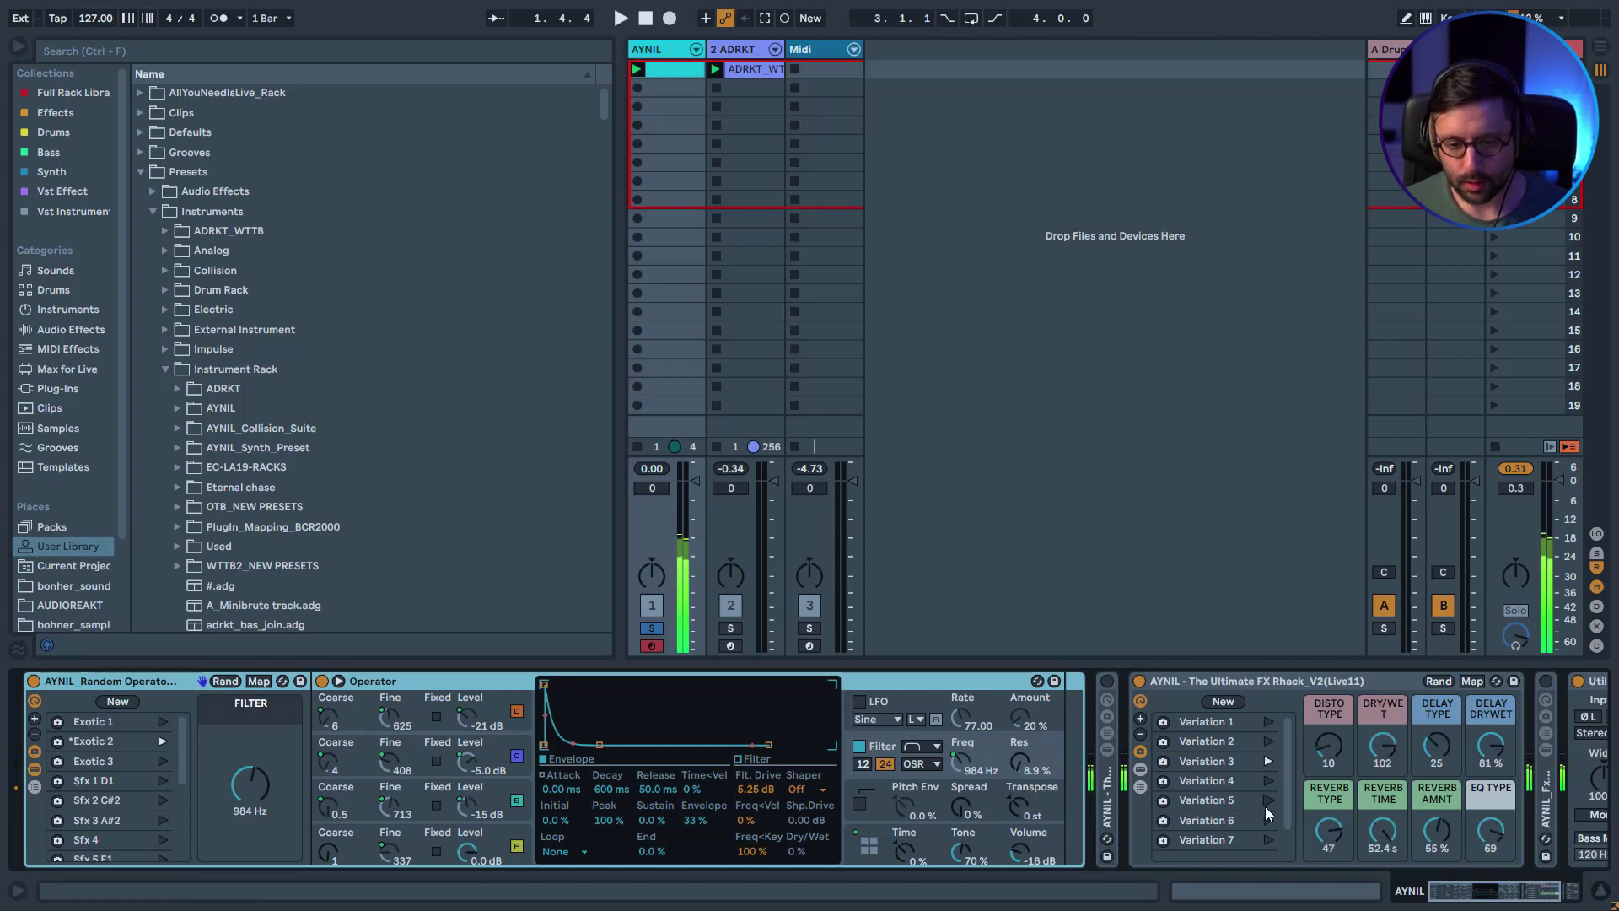
left_click(1267, 801)
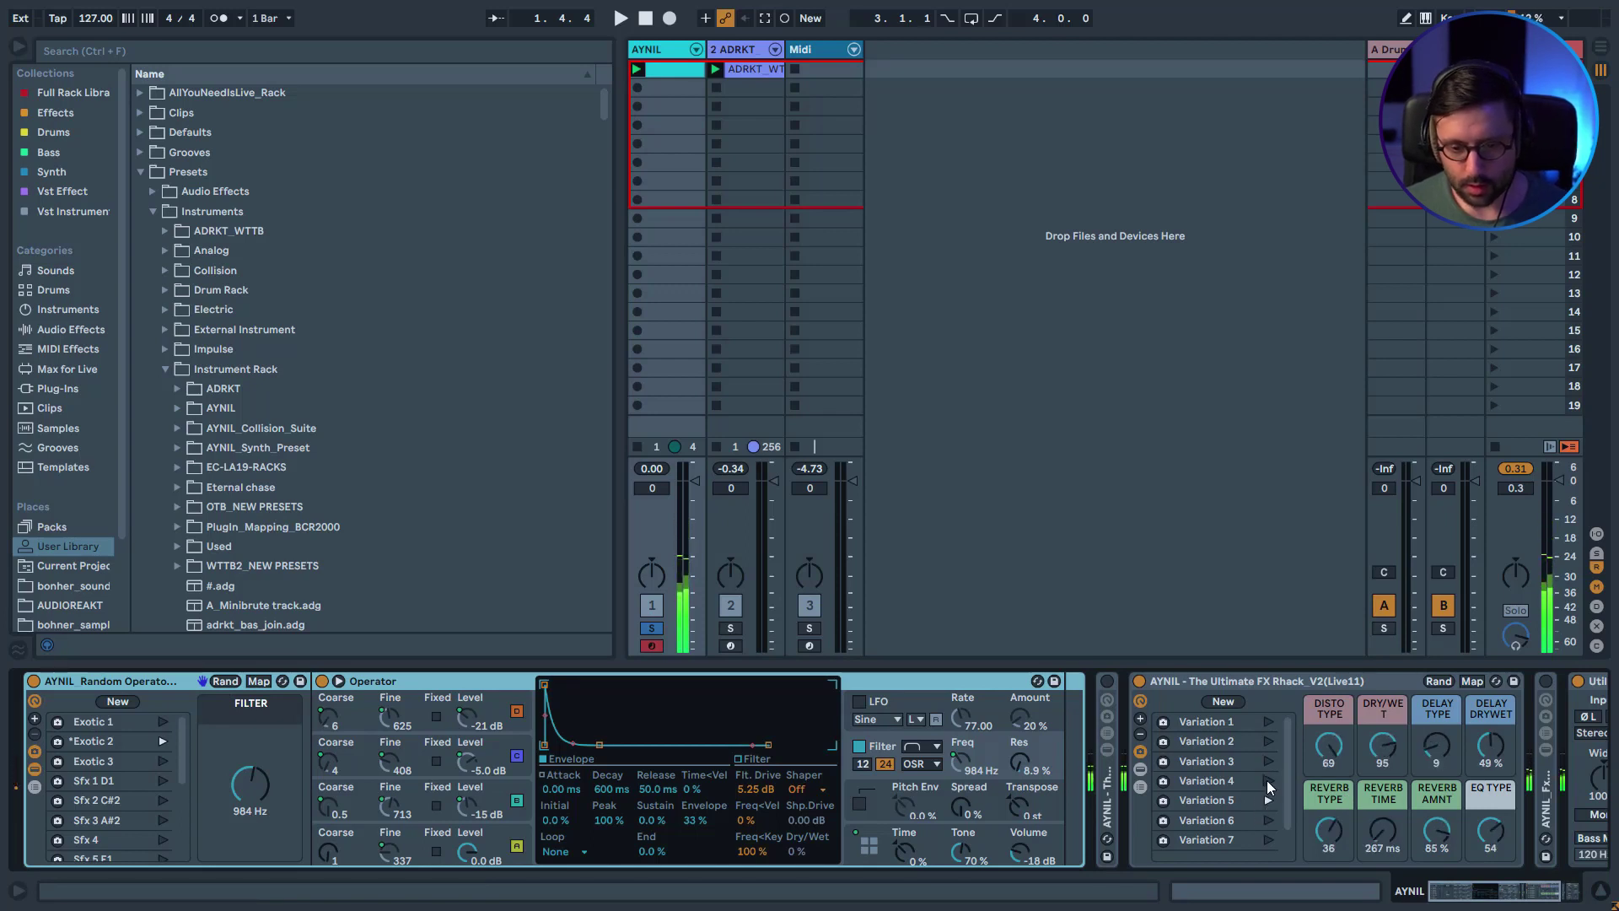
left_click(1267, 781)
left_click(162, 799)
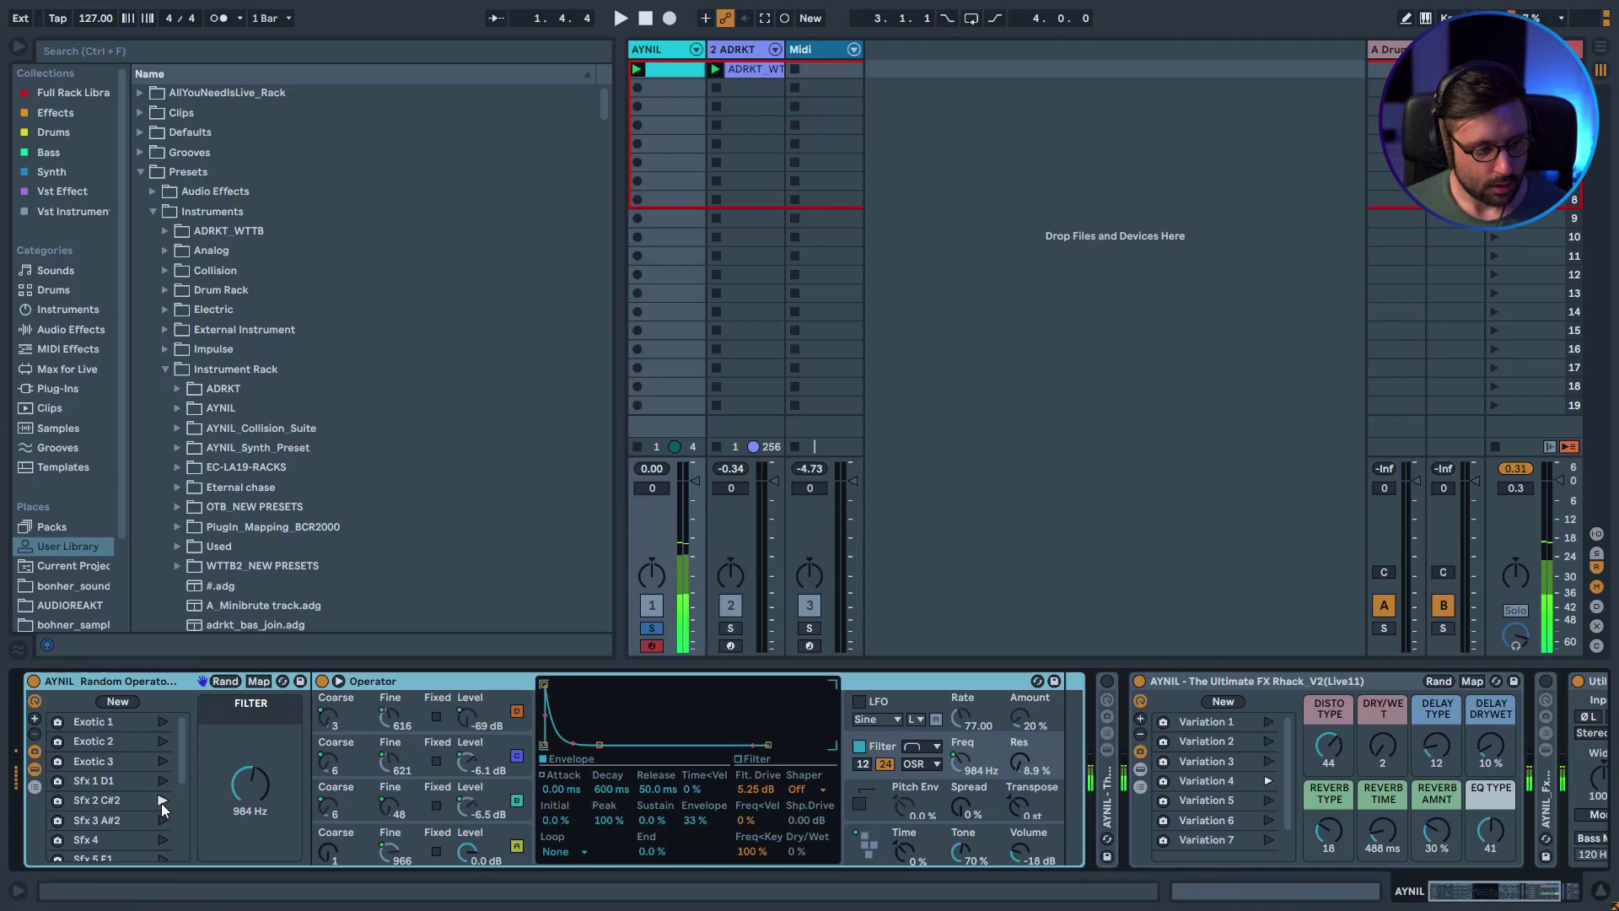
left_click(1268, 821)
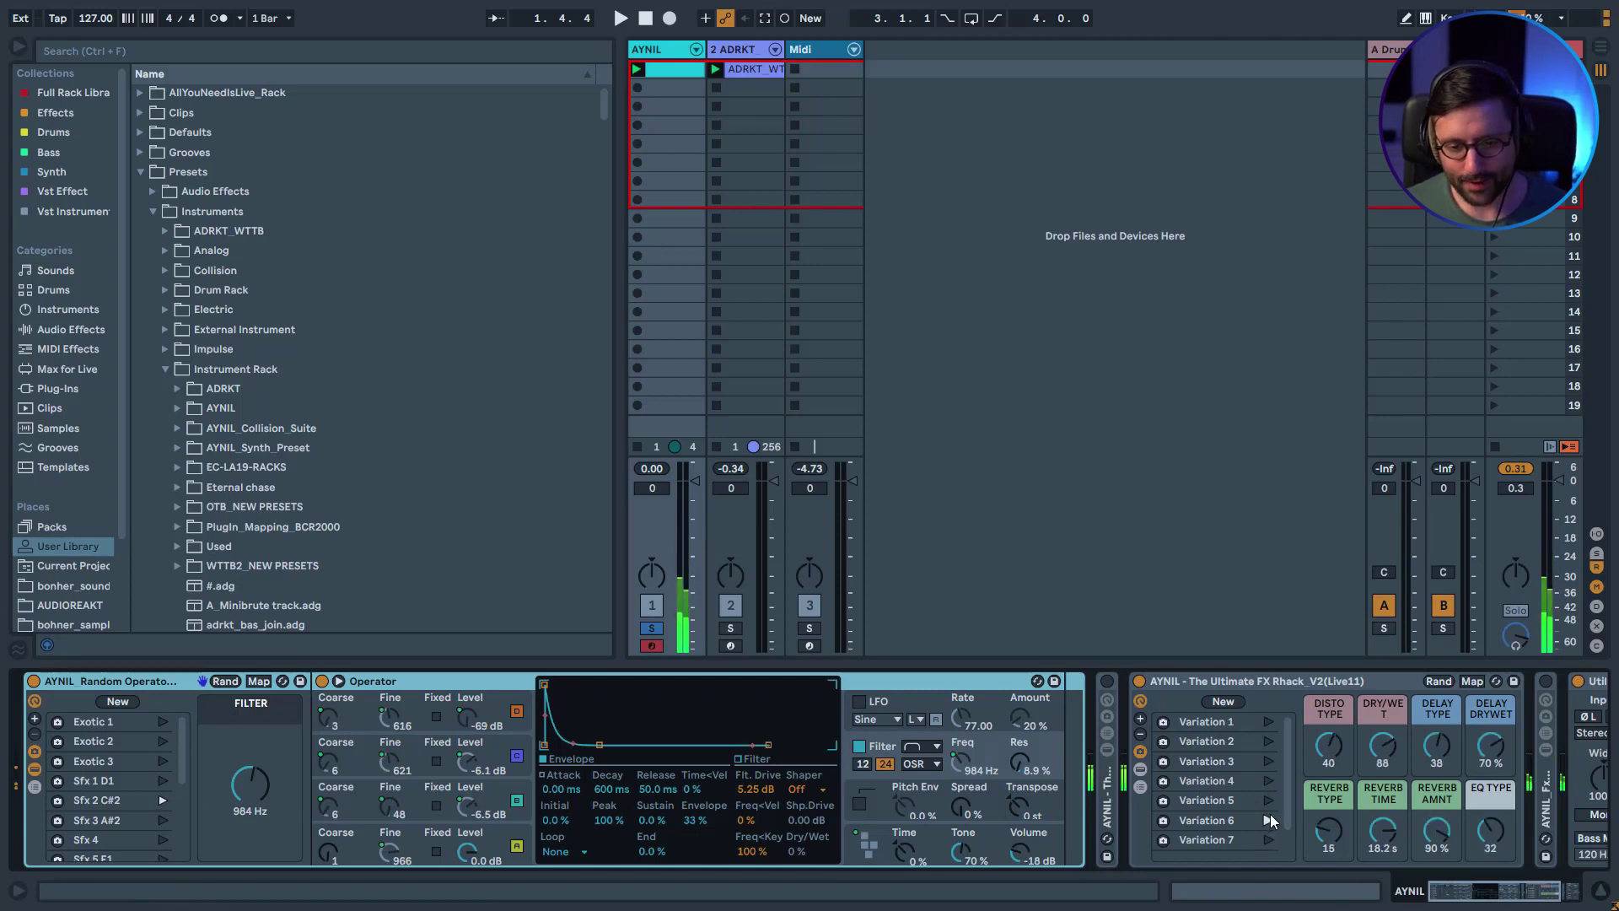
Recall Variations 1 and 2 of The Ultimate FX Rhack, followed by Exotic 3 and Sfx 5 in the Bpf rack.
left_click(1268, 722)
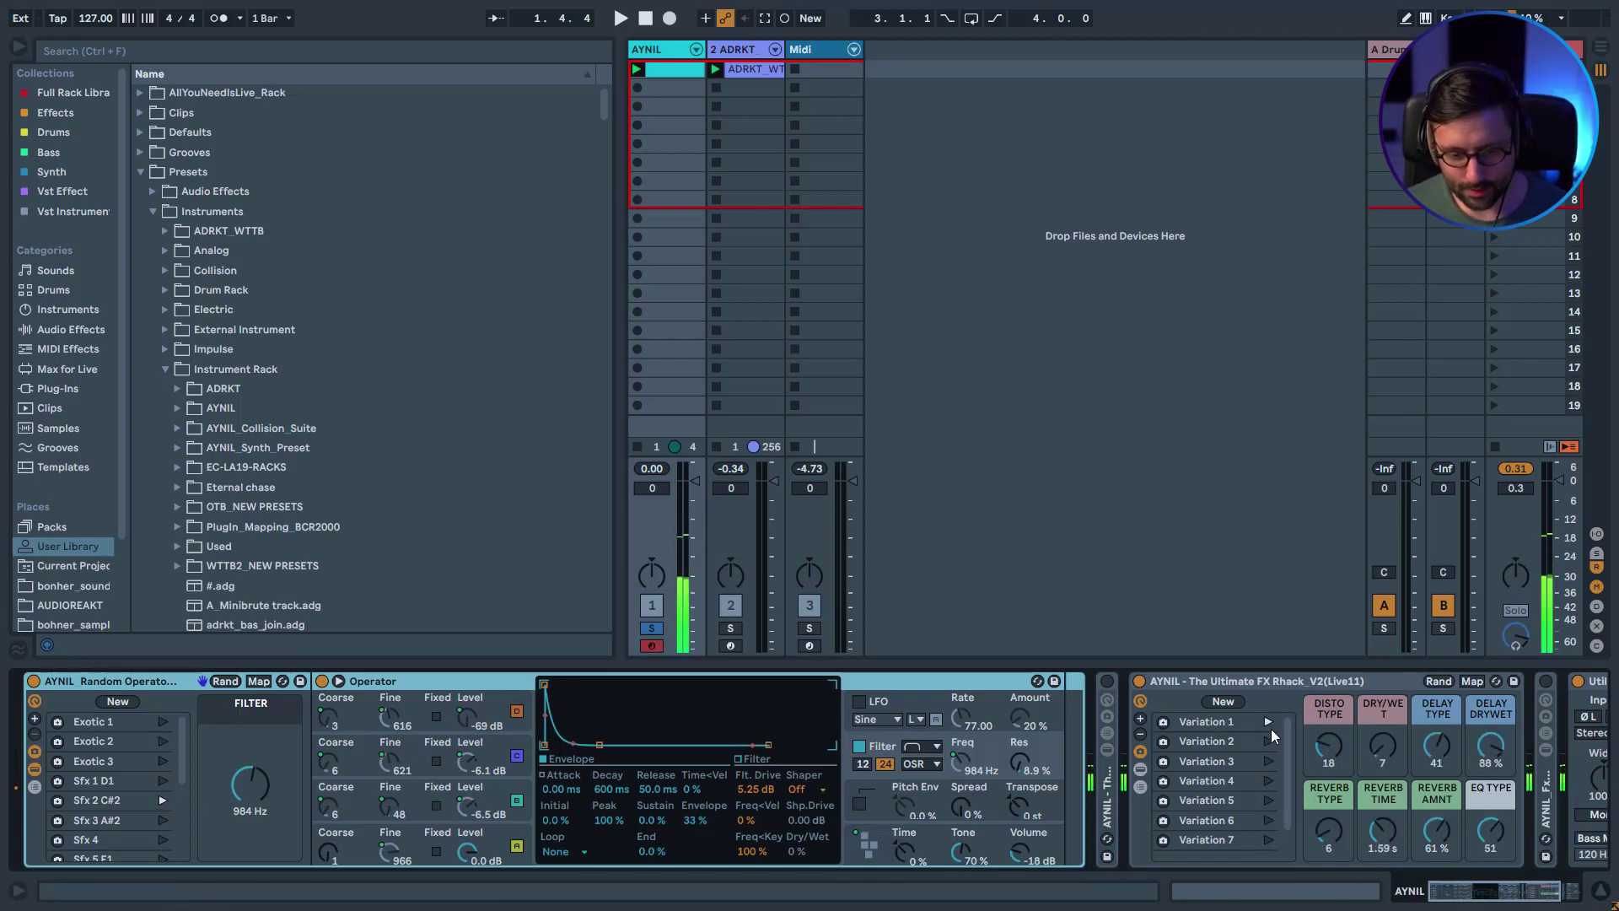
left_click(1268, 748)
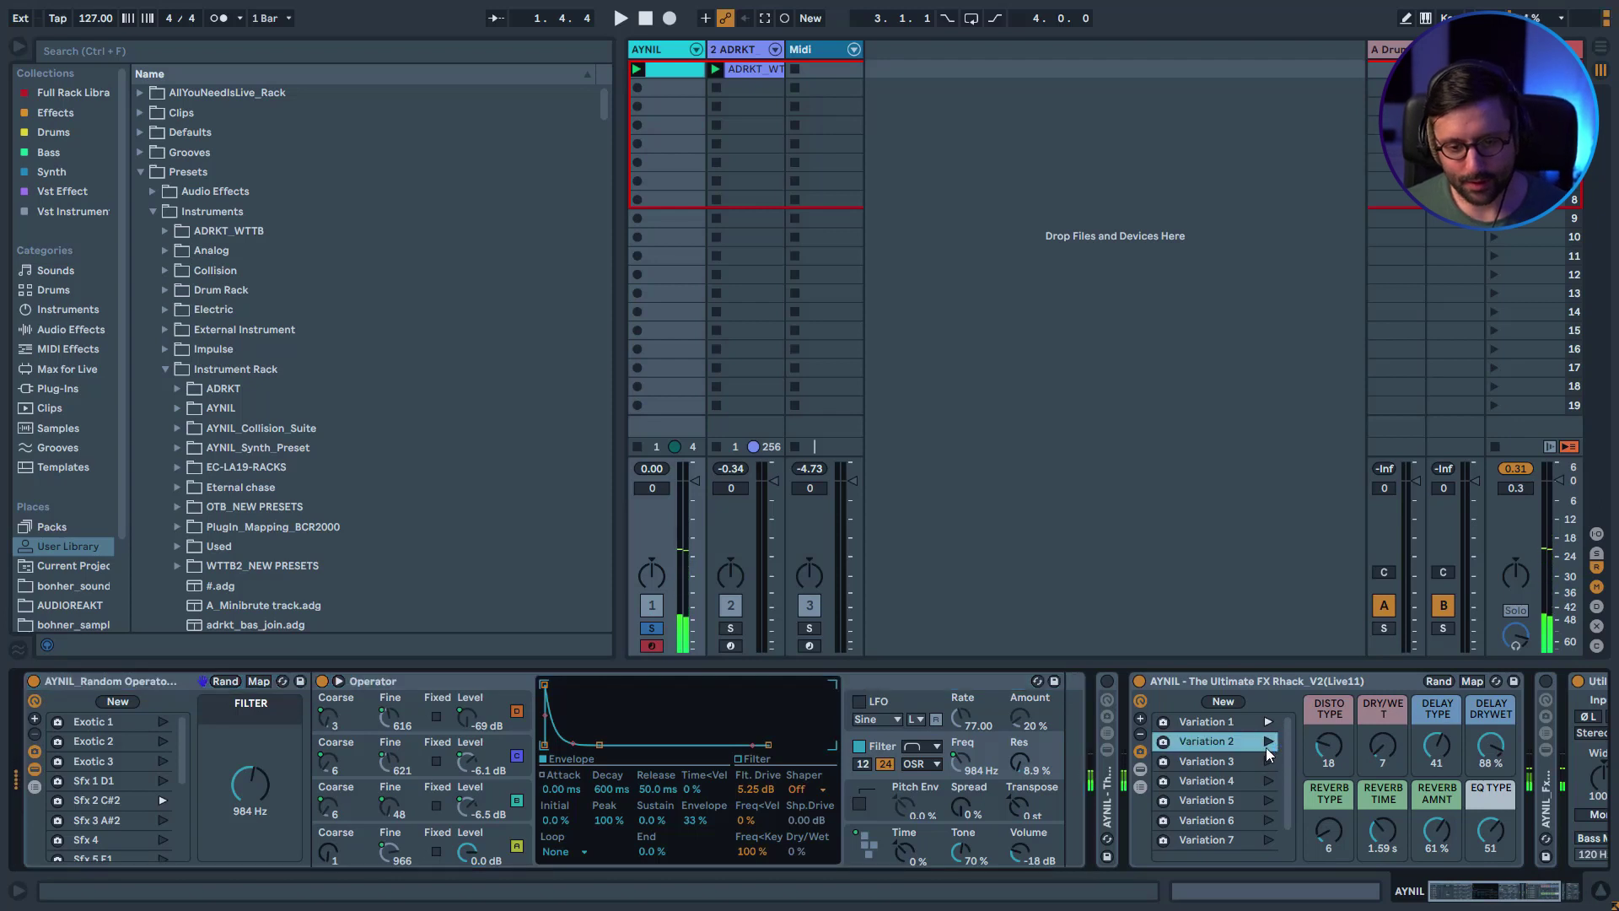
left_click(1268, 746)
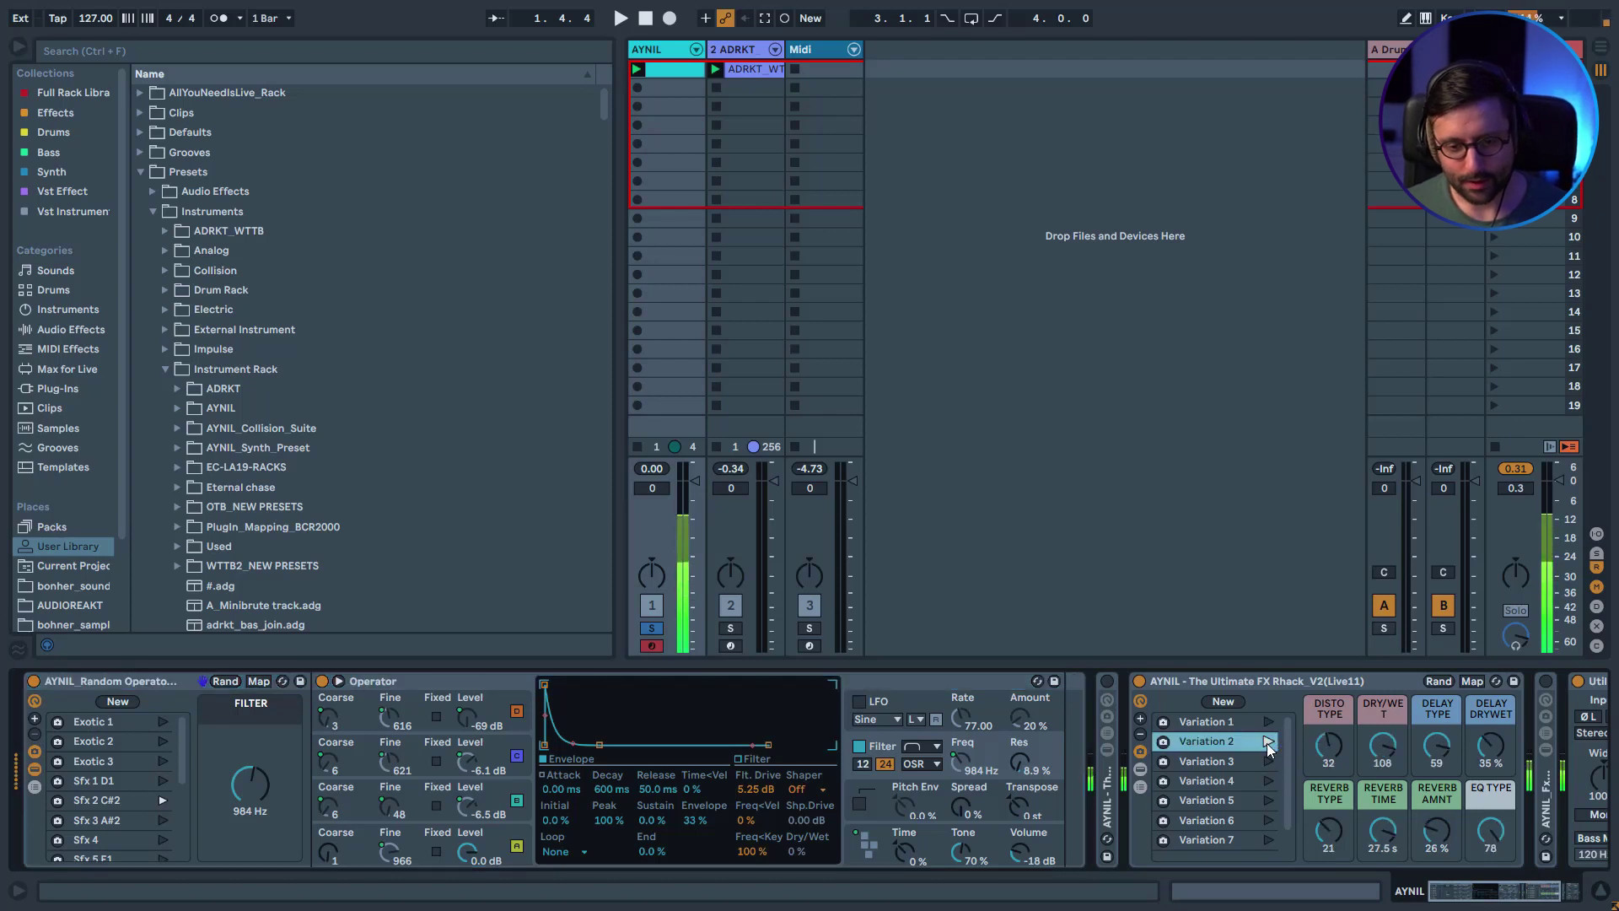
left_click(161, 758)
left_click(162, 858)
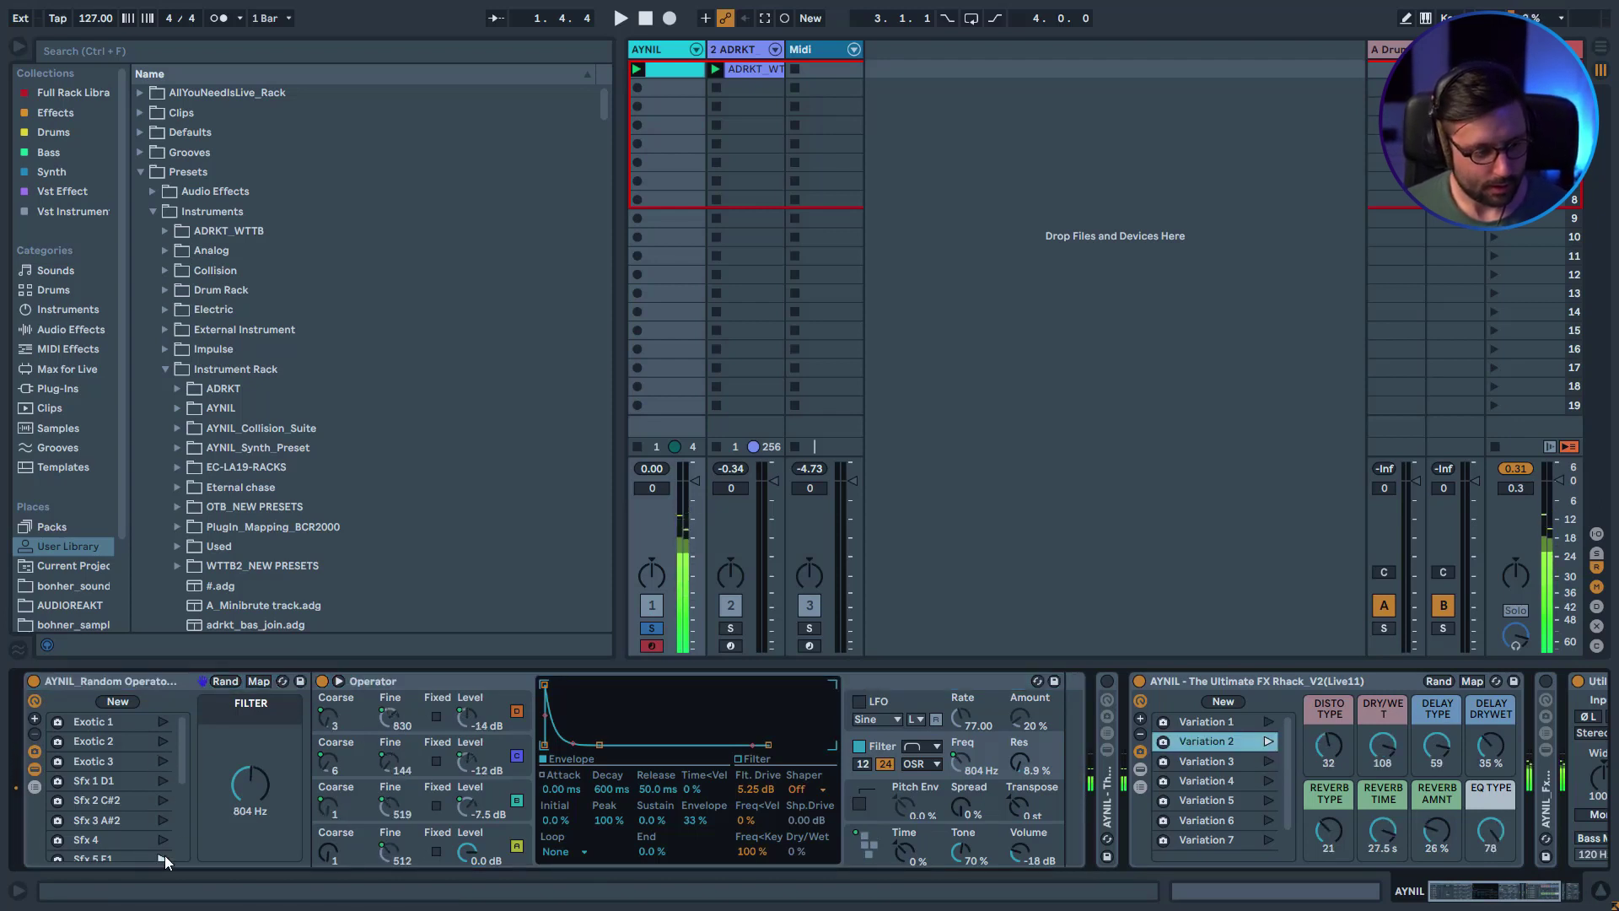
Recall Variations 7 and 6 of The Ultimate FX Rhack, Exotic 1 and Sfx 4 in the Bpf rack, ending on FX Variation 4.
left_click(1267, 840)
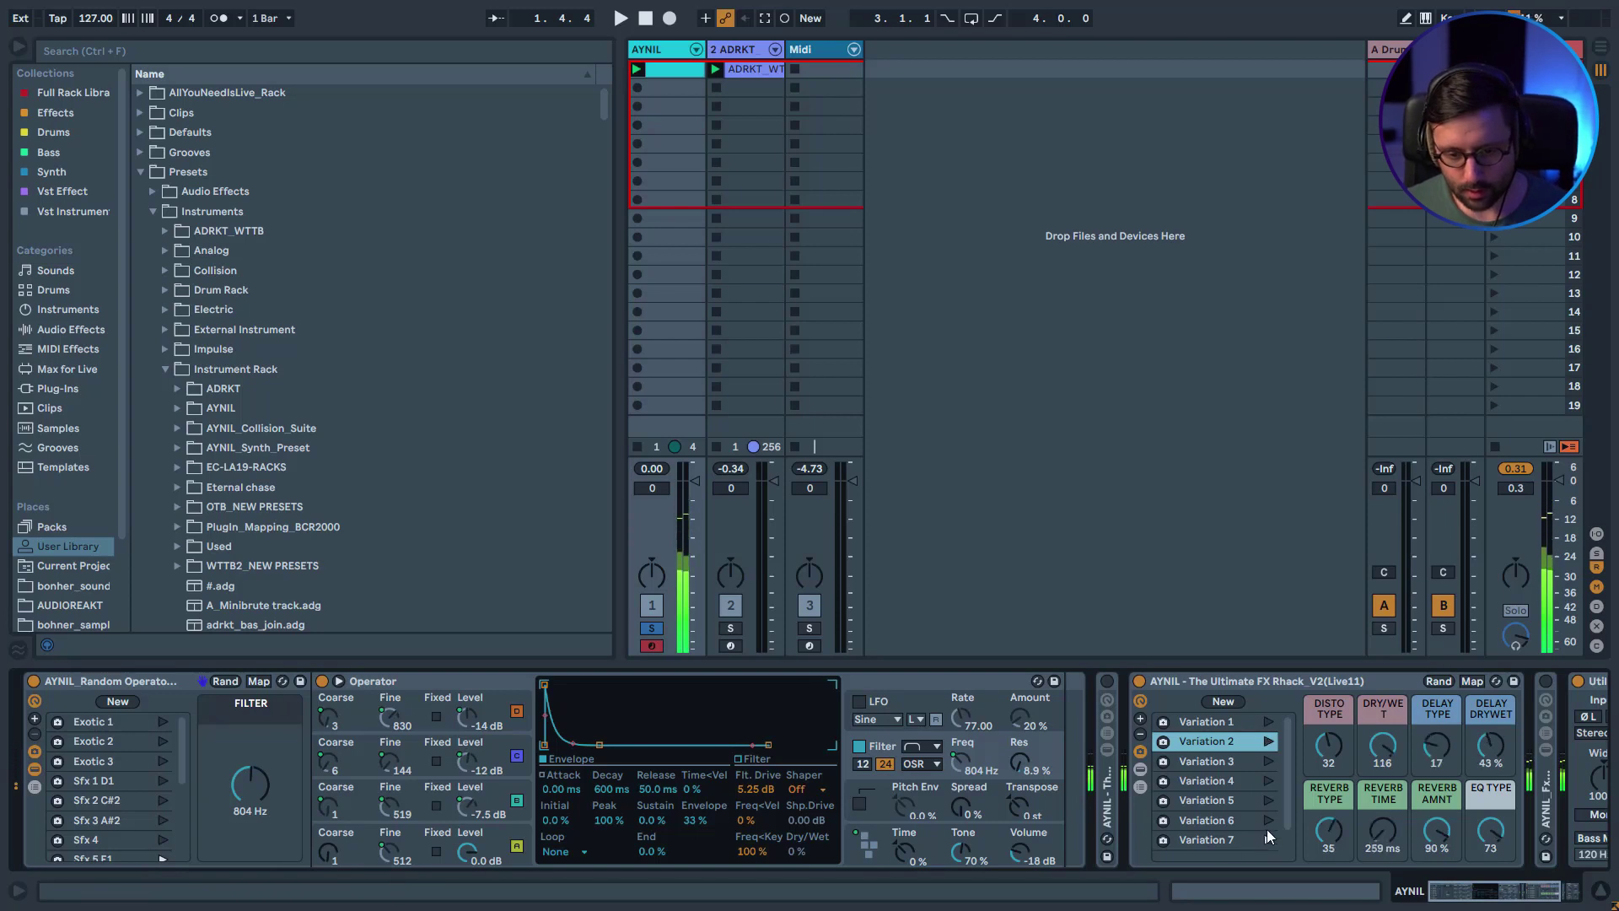
left_click(1267, 820)
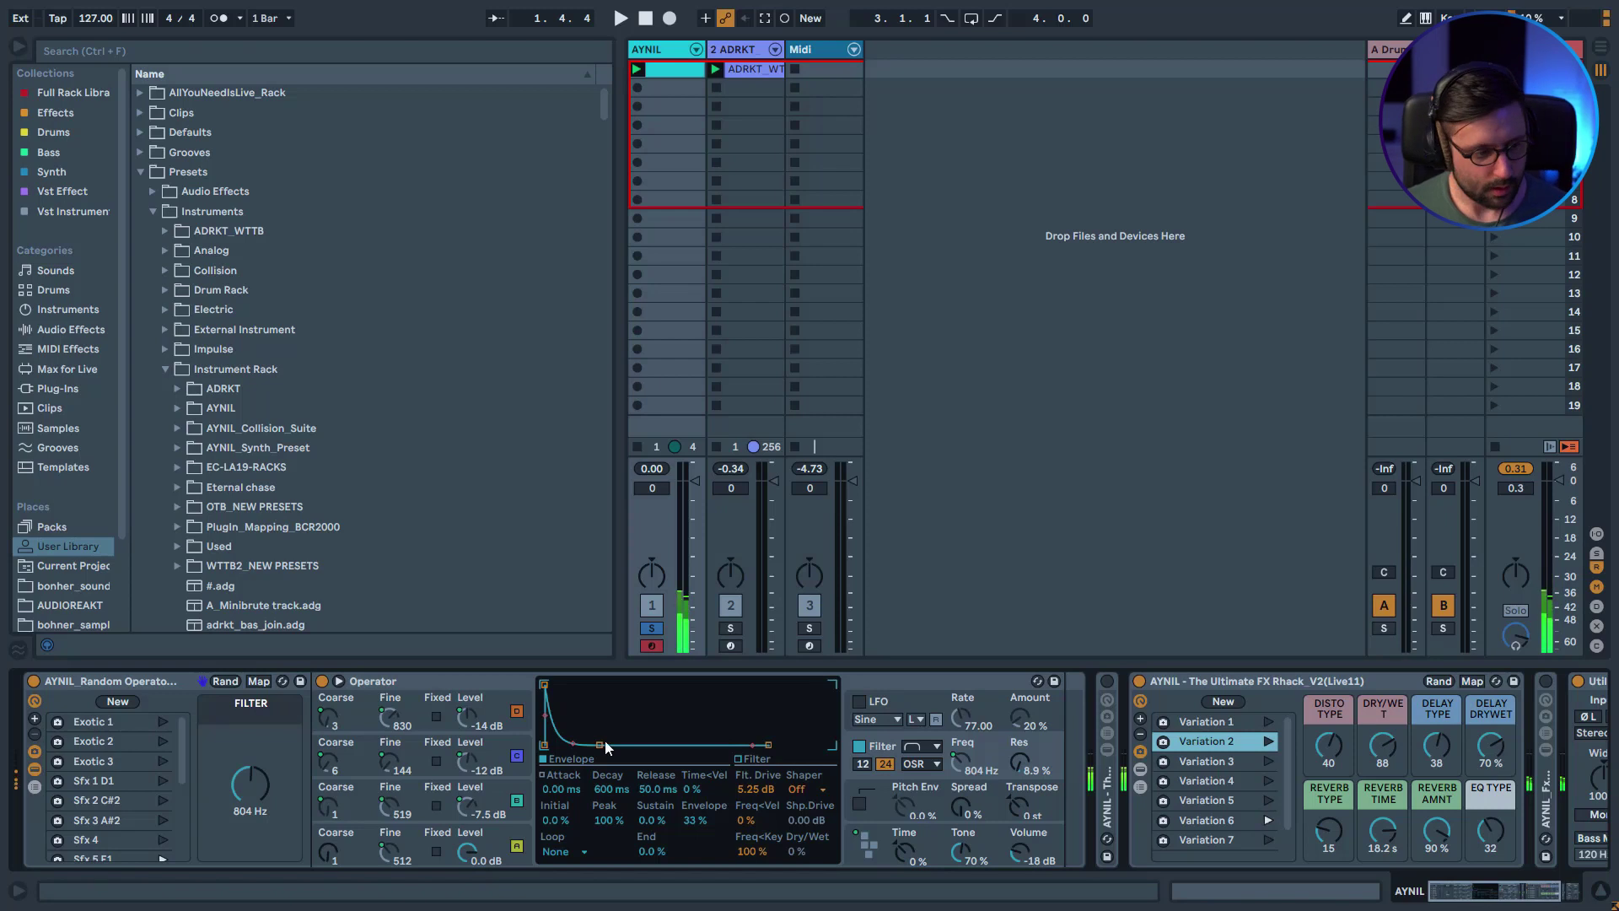
left_click(162, 724)
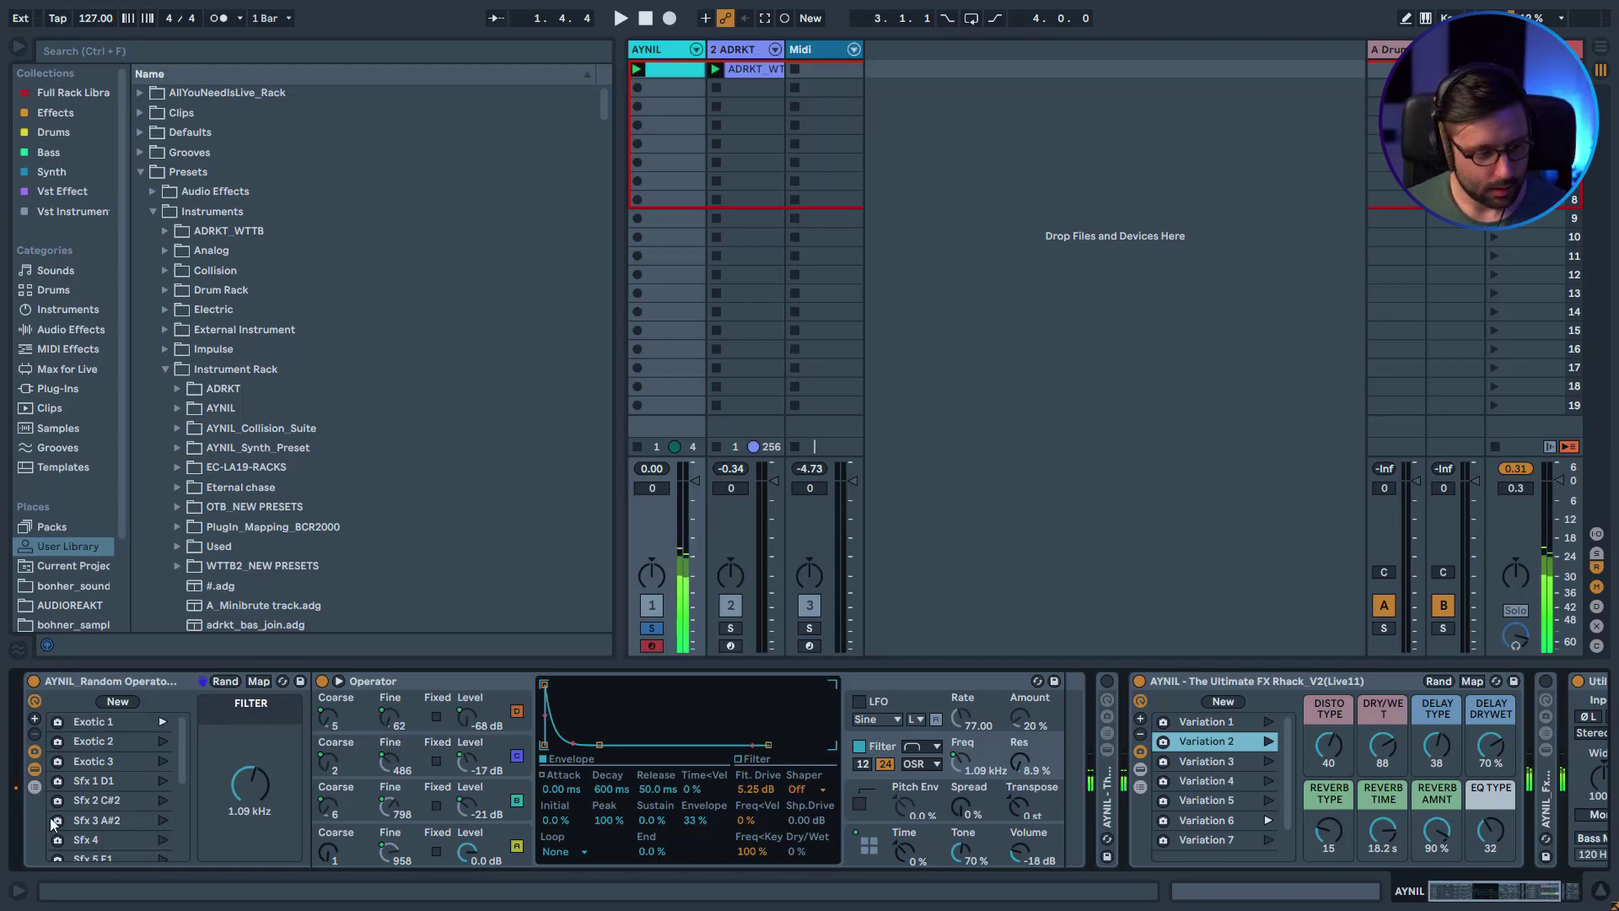
left_click(161, 840)
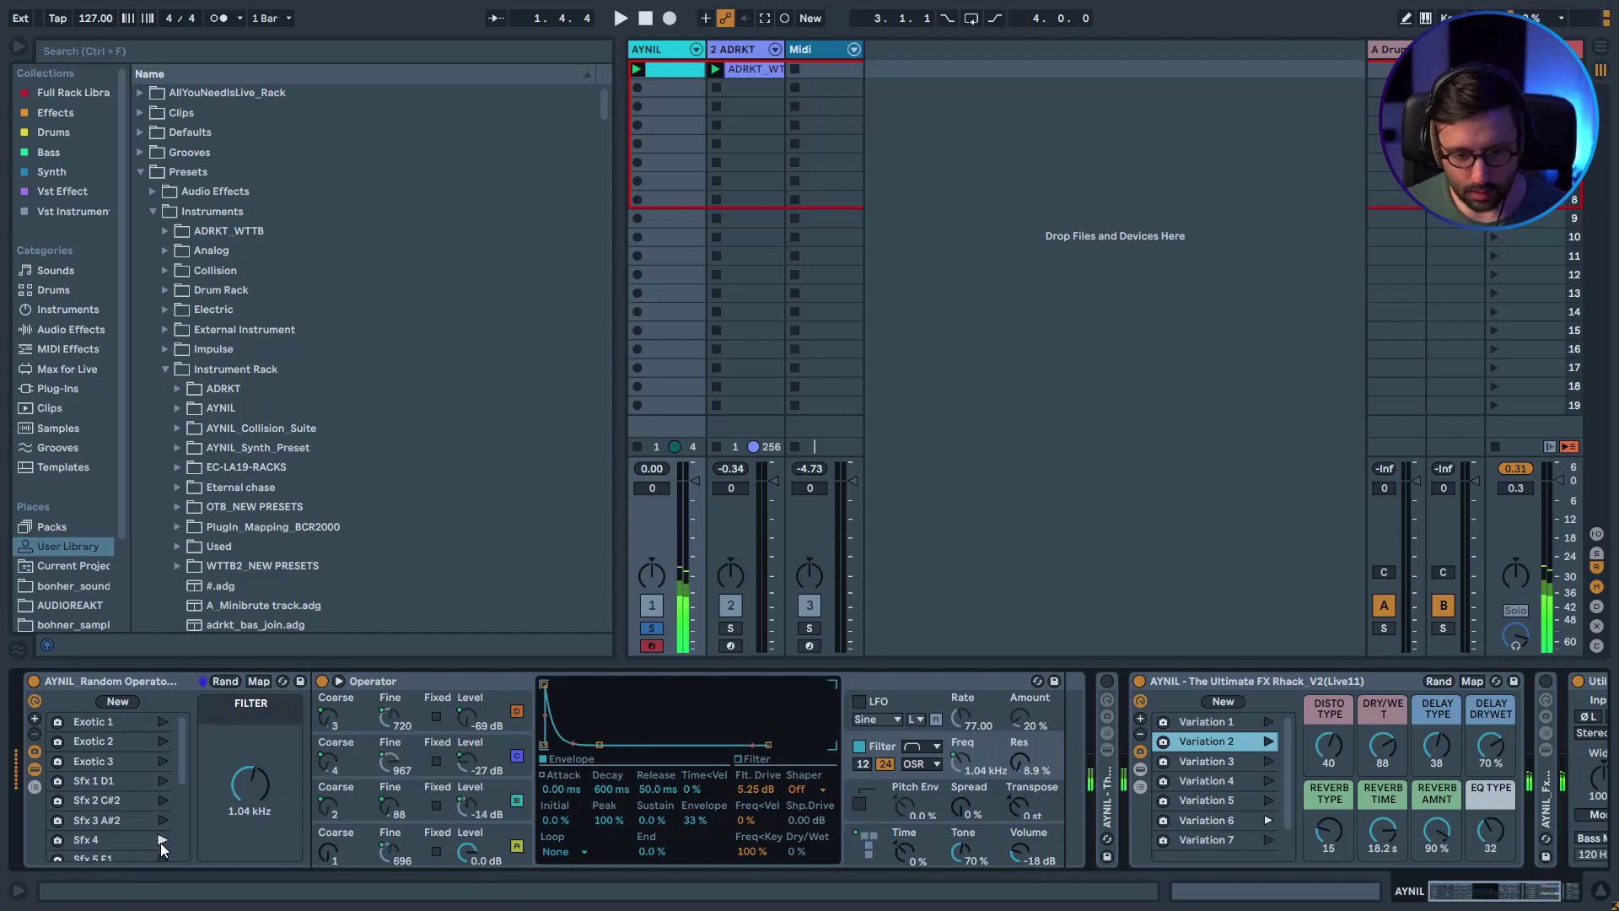
left_click(1269, 782)
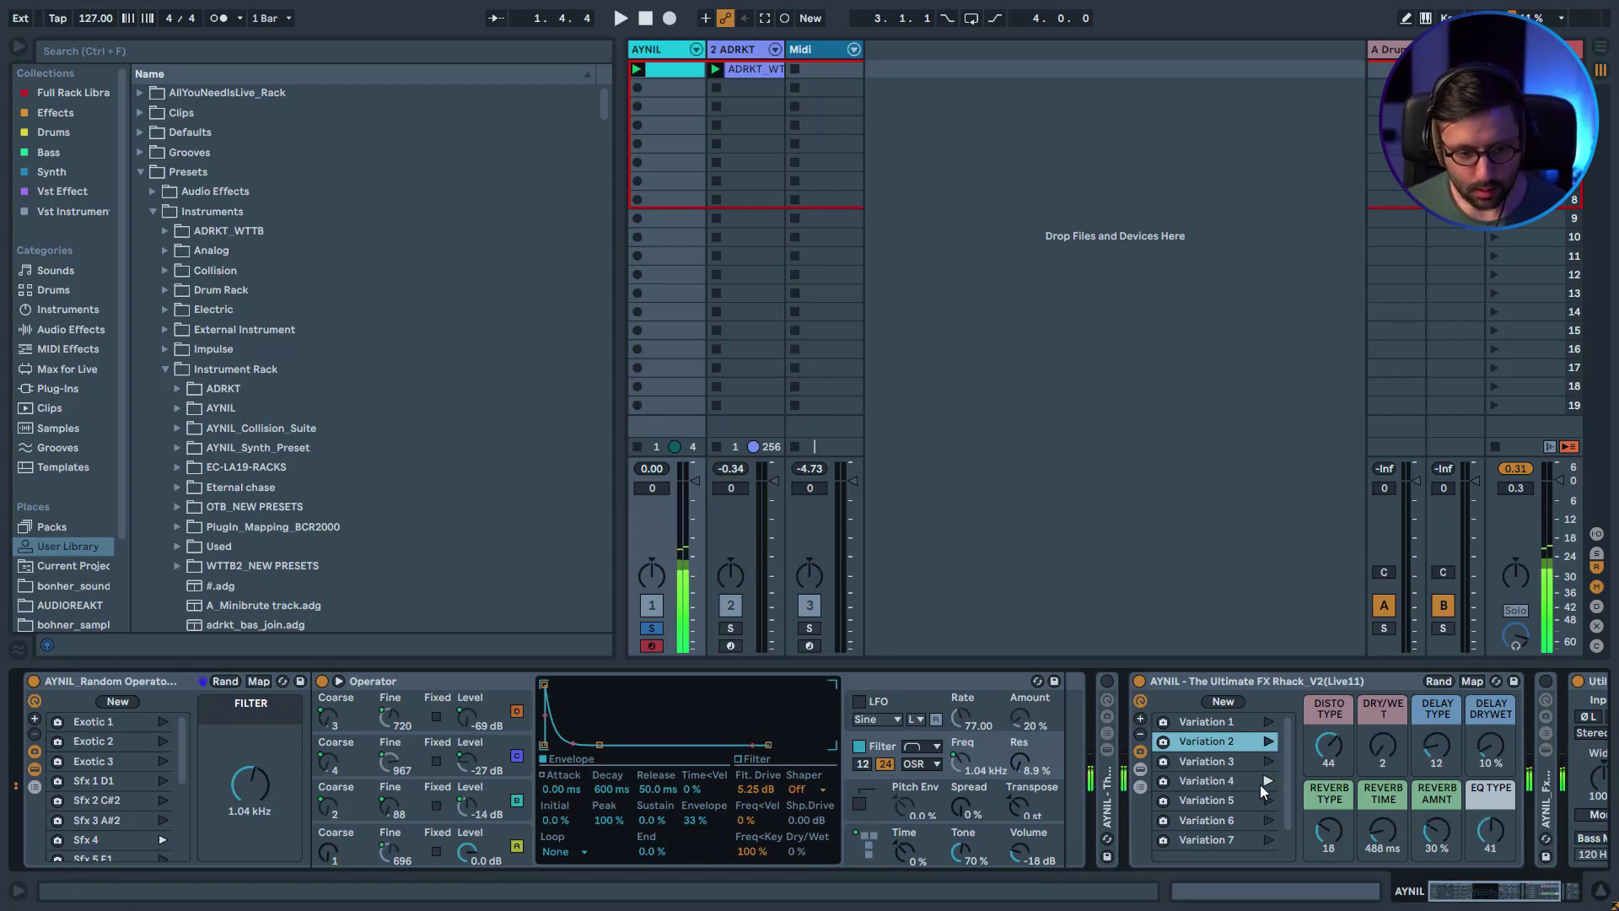